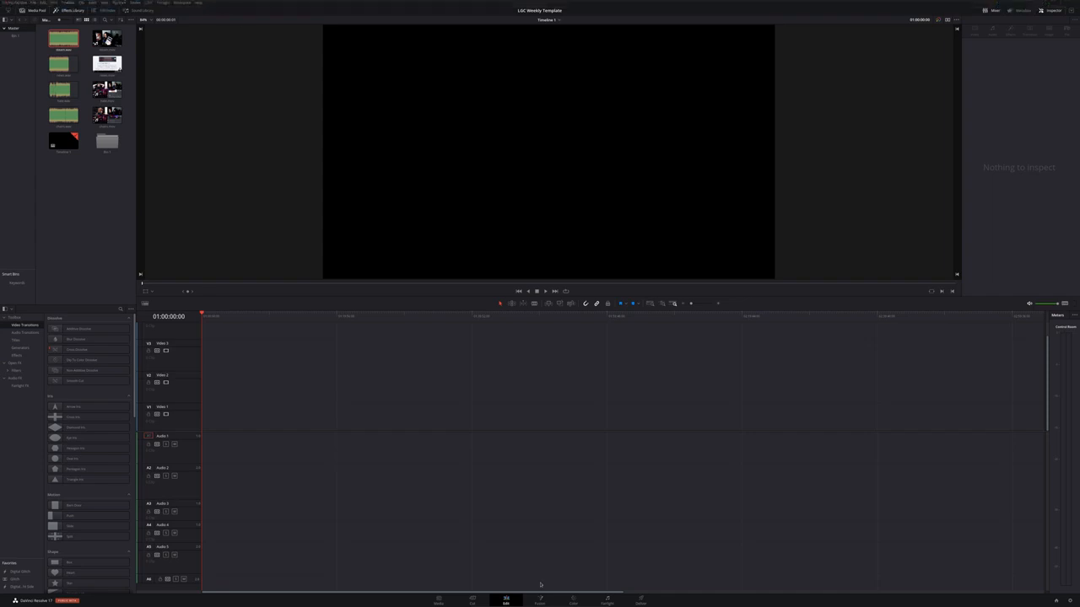
Open a terminal and run htop to check CPU and memory usage
left_click(490, 601)
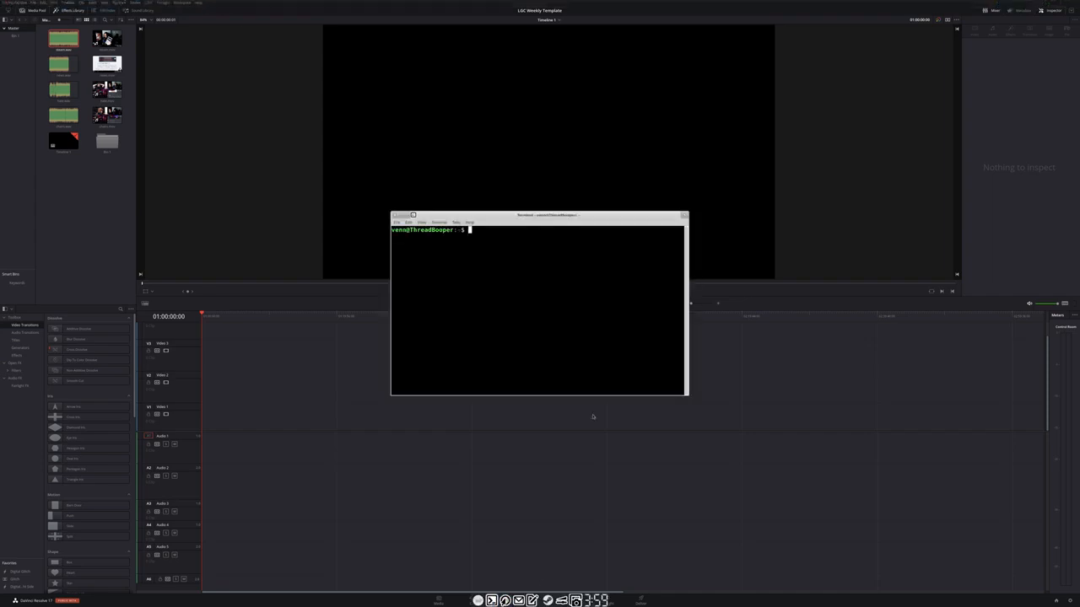
type("htop")
key("Return")
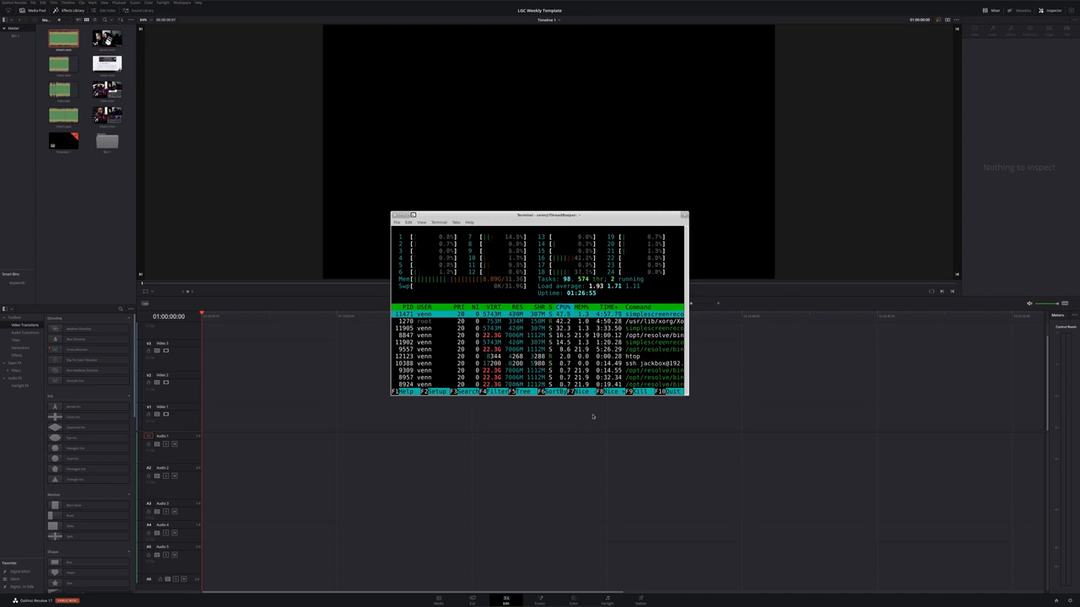
Quit htop, run nvidia-smi to check GPU usage, and close the terminal window
type("qnvidia-")
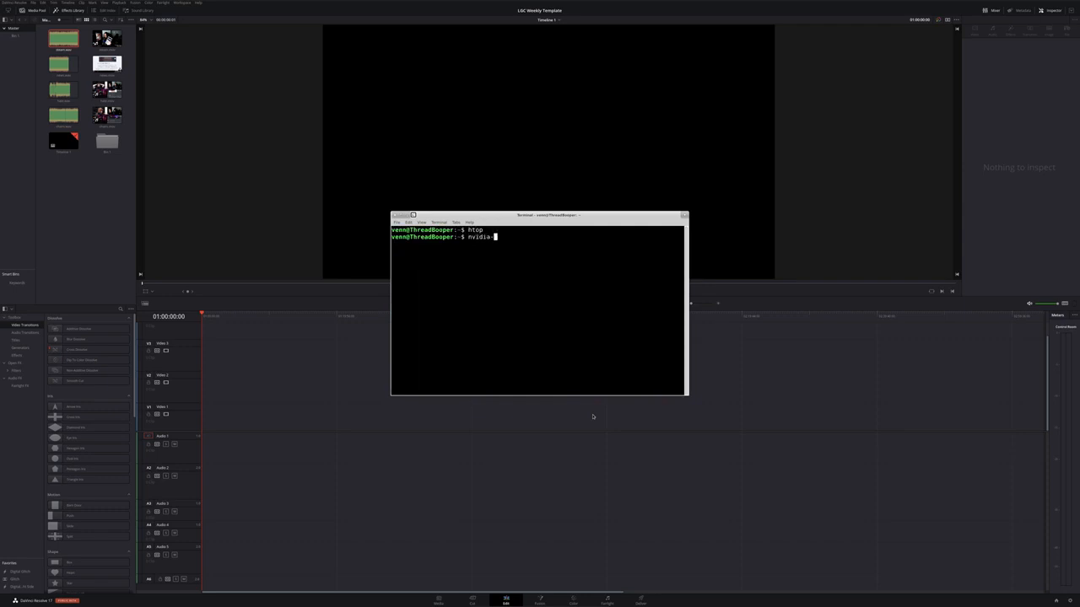
type("smi")
key("Return")
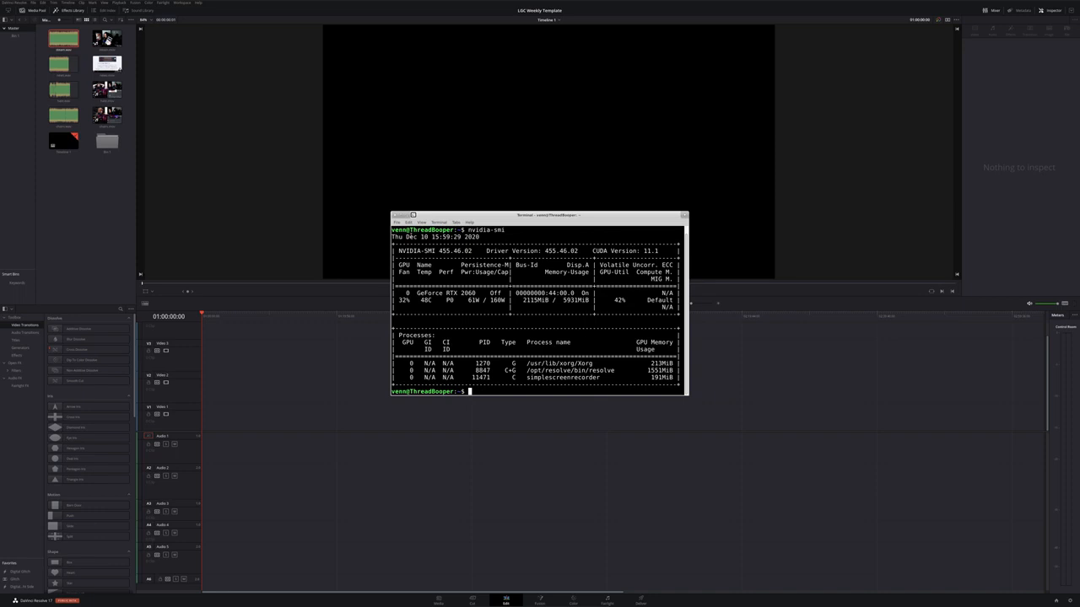
left_click(396, 217)
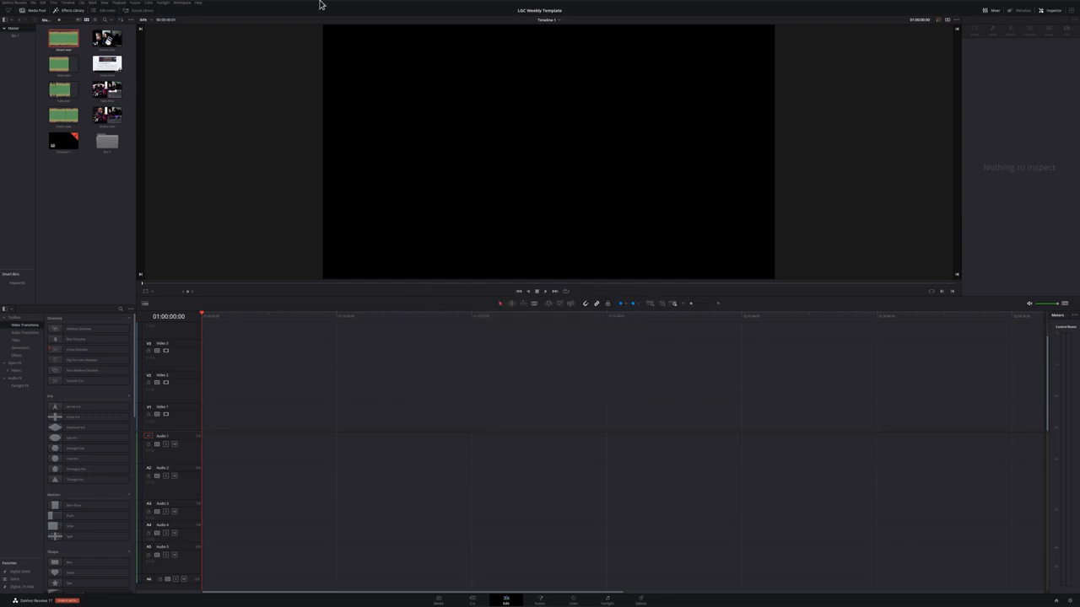
Open the file manager and browse into the LGCWPP folder on the CRUNCH drive
mouse_move(321, 3)
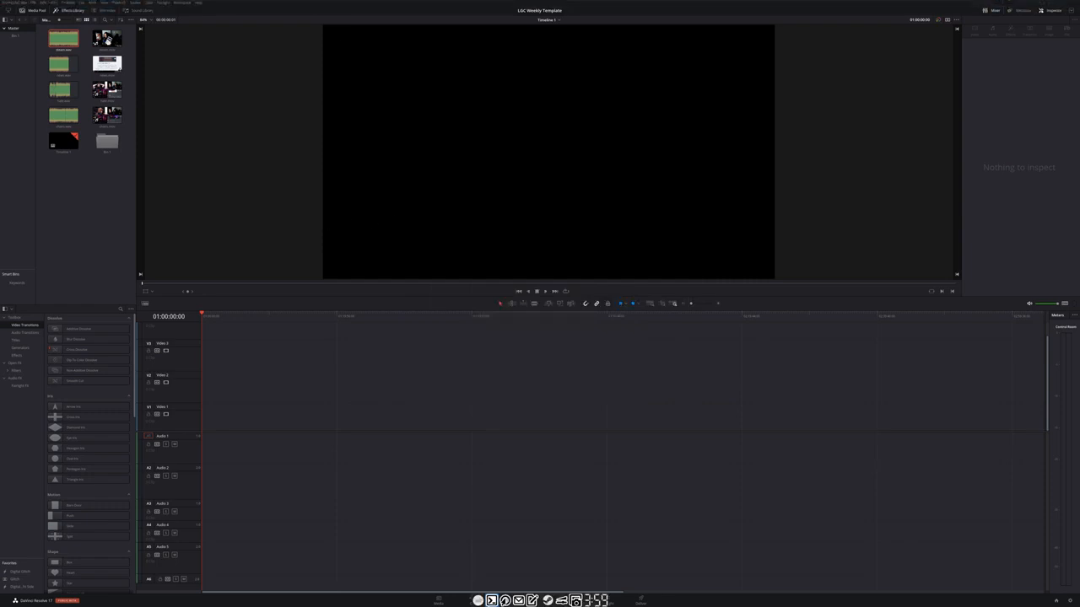
left_click(478, 601)
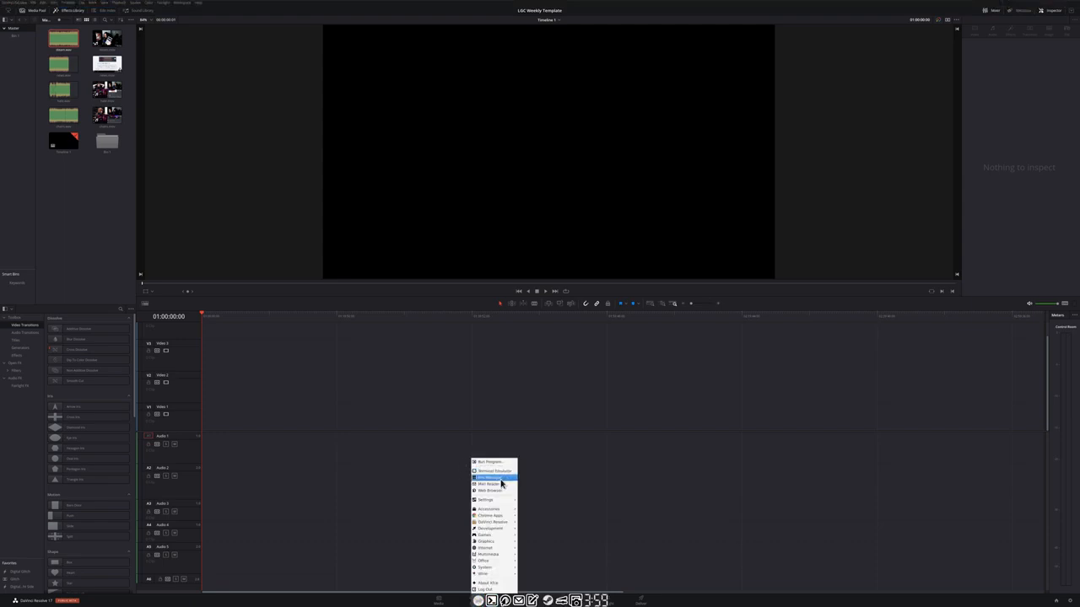
left_click(489, 477)
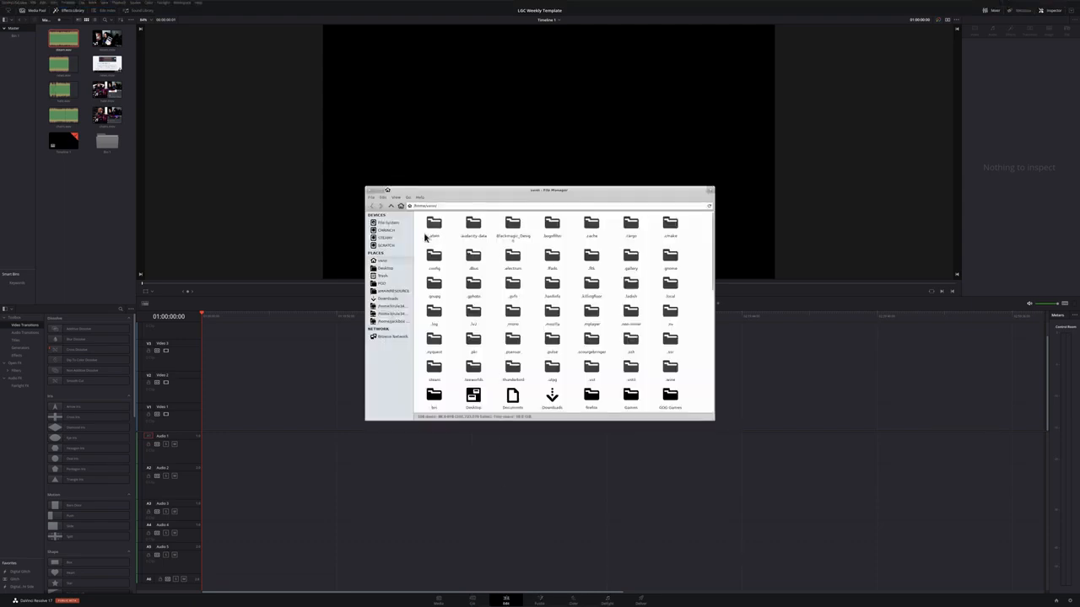
left_click(393, 230)
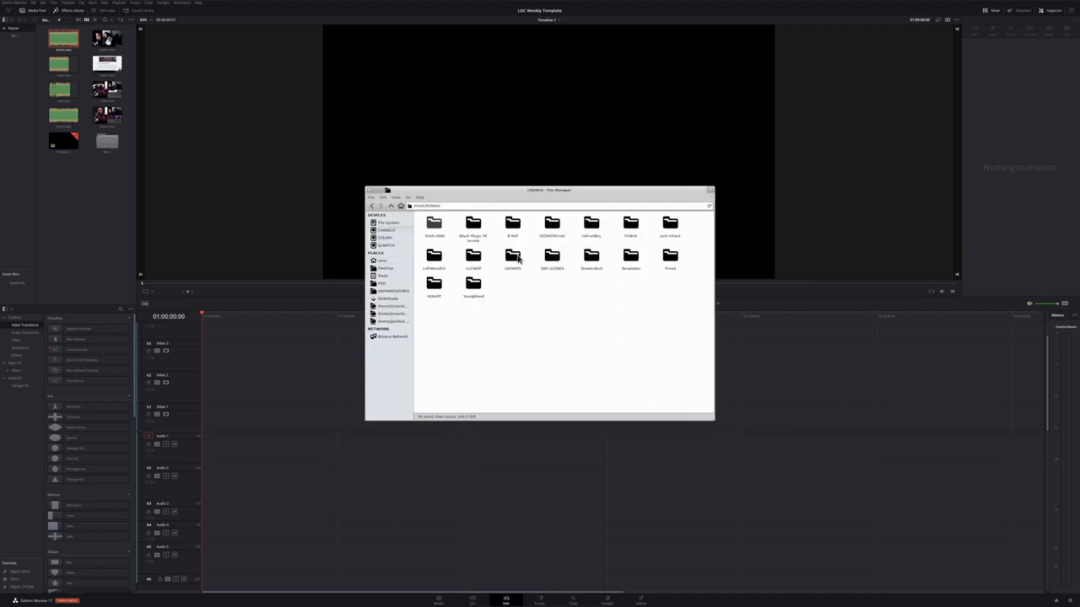
double_click(474, 255)
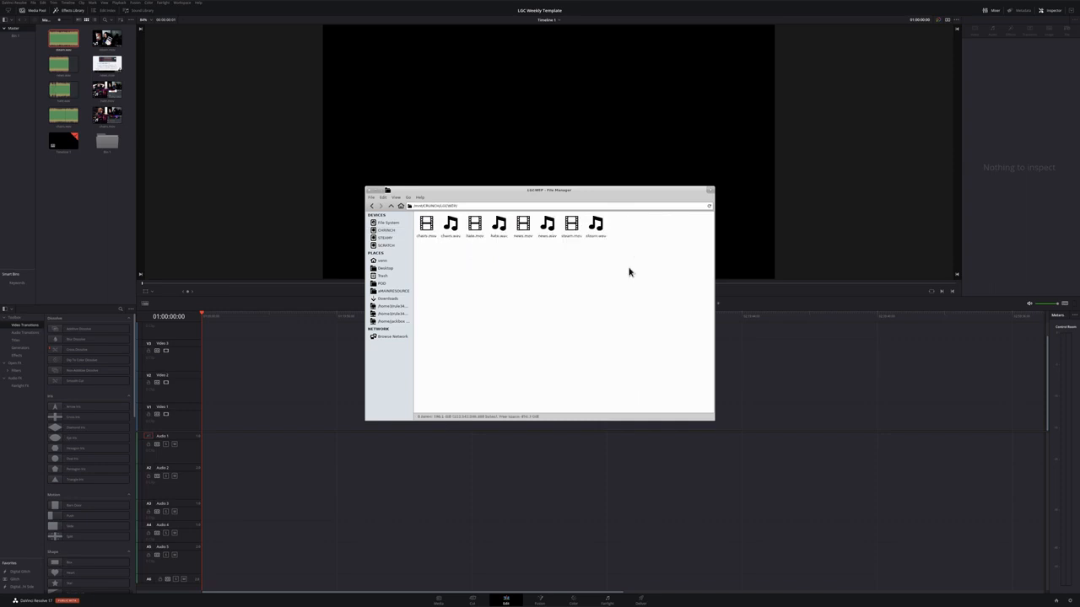
Inspect the .mov and .wav recording files in the LGCWPP folder, then close the file manager
left_click_drag(631, 253, 415, 228)
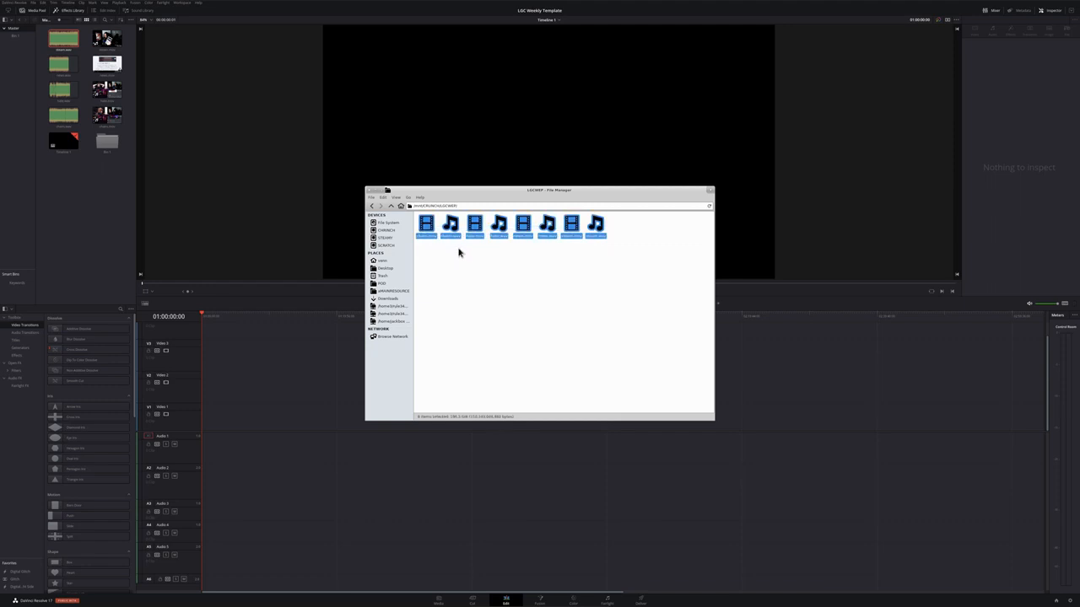
left_click(459, 253)
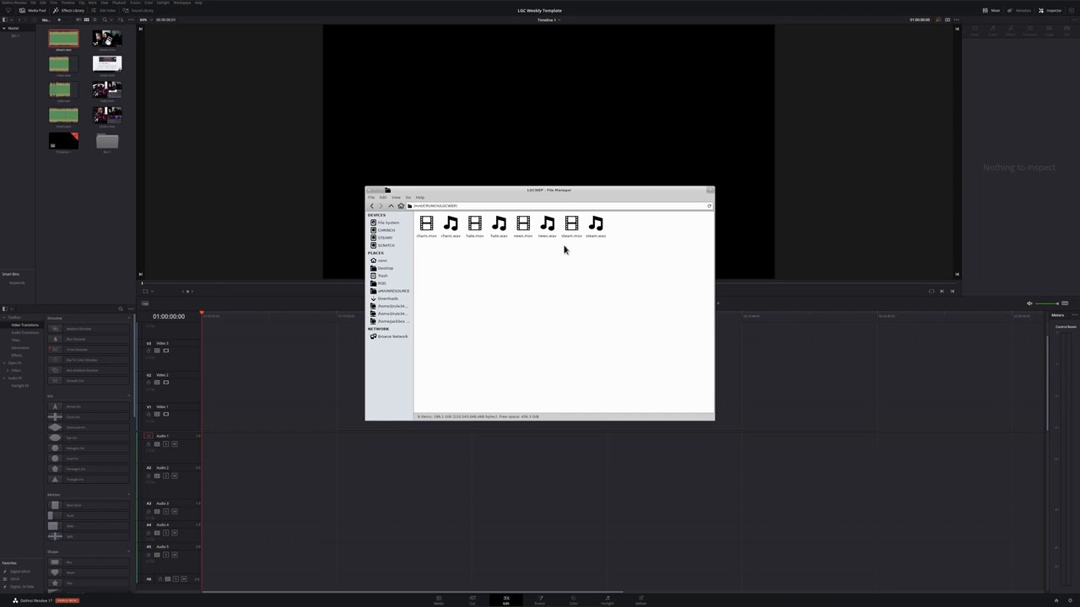
left_click(426, 224)
left_click(476, 228)
left_click(522, 227)
left_click(497, 239)
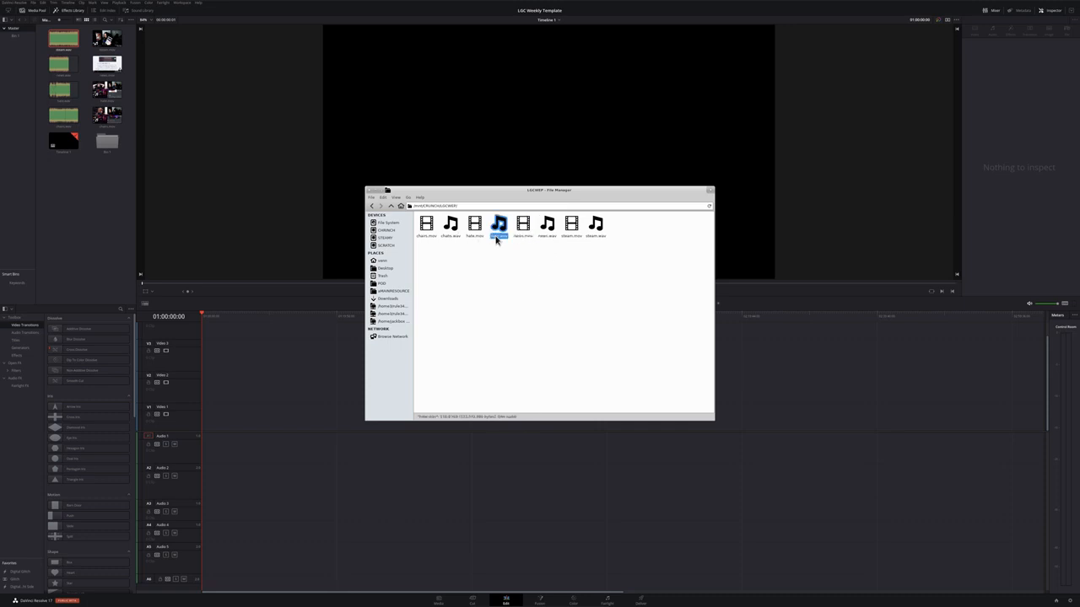
left_click(596, 238)
left_click(582, 284)
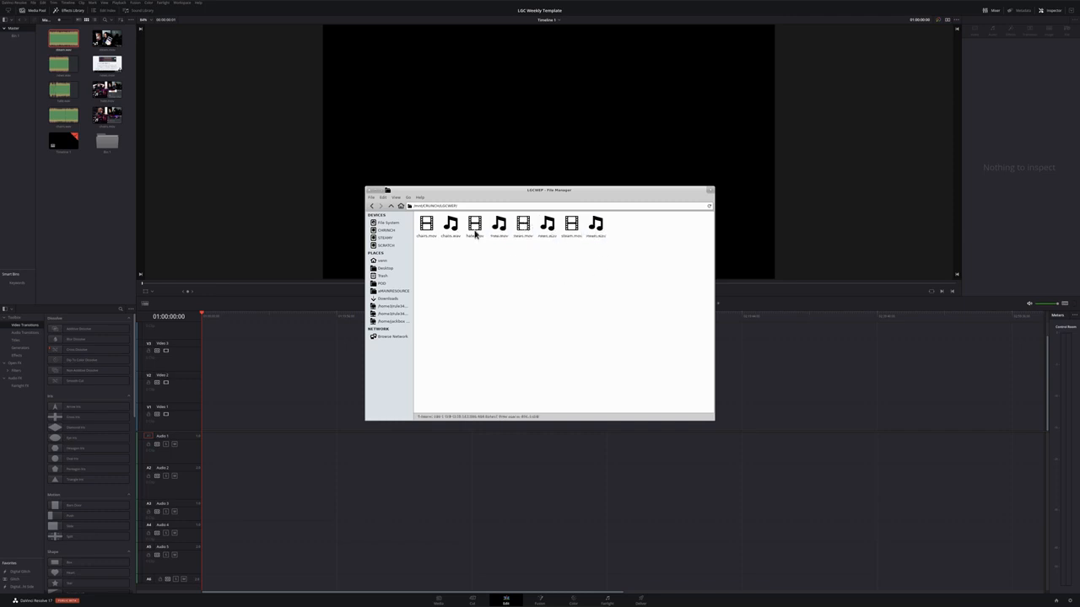
left_click(369, 192)
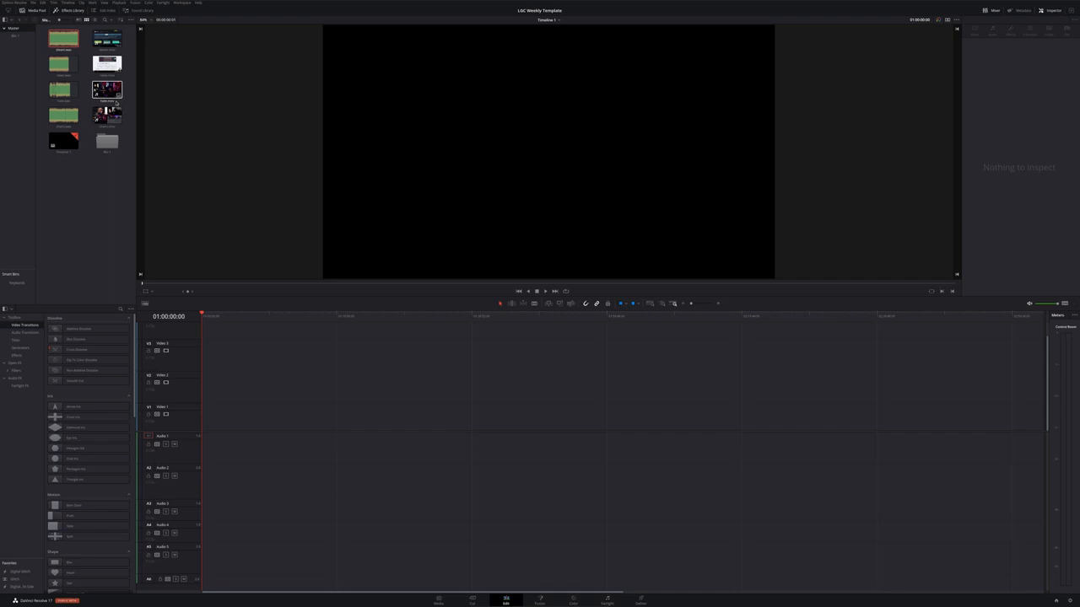
Place the first video clip from the media pool at the start of the timeline and scrub through it
left_click_drag(108, 91, 233, 423)
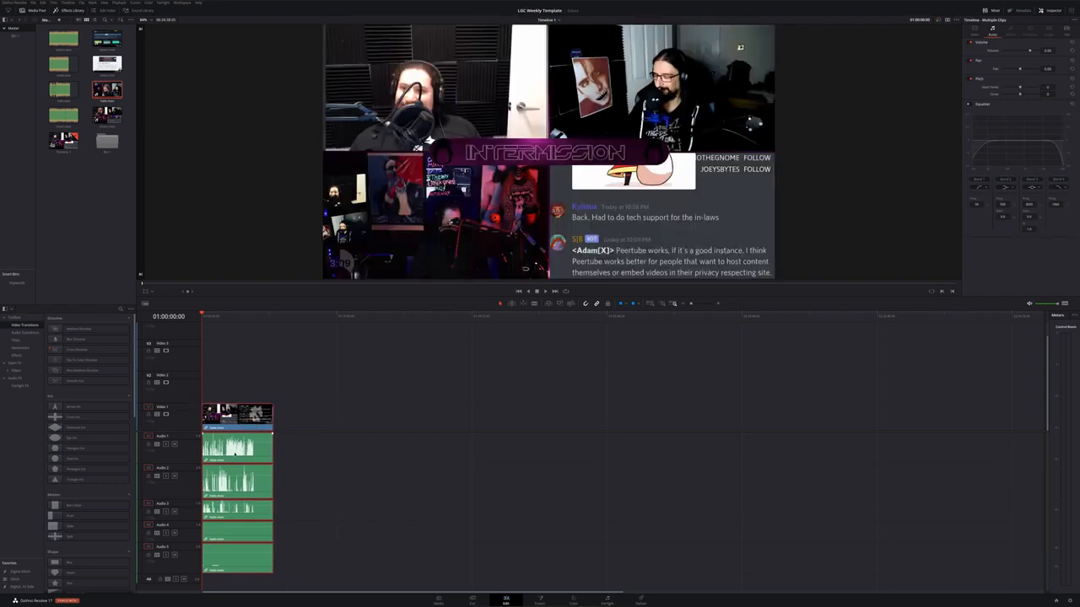
left_click(507, 316)
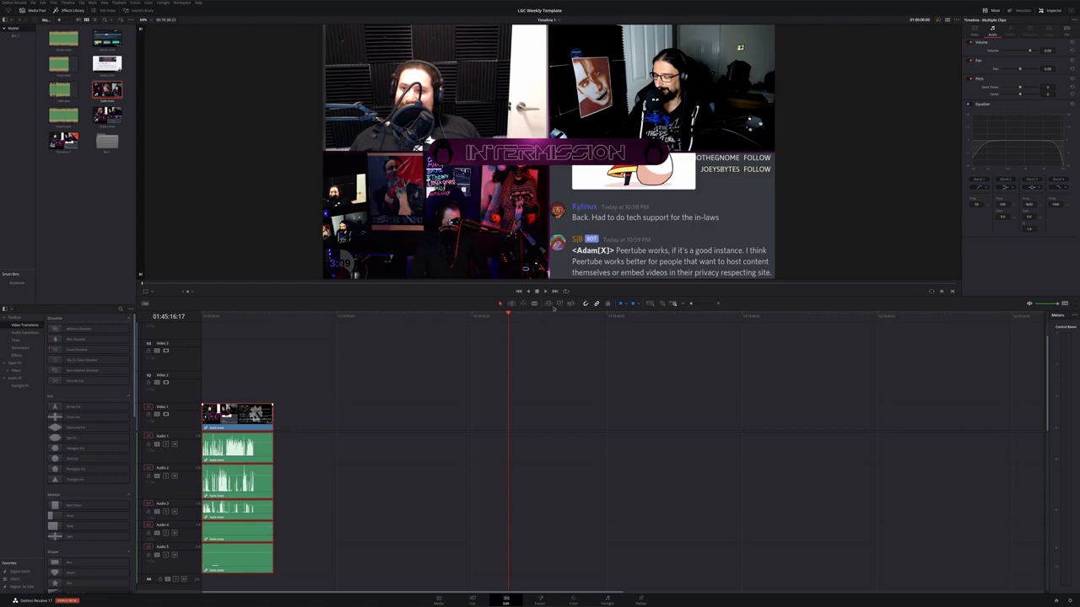
left_click_drag(274, 326, 235, 323)
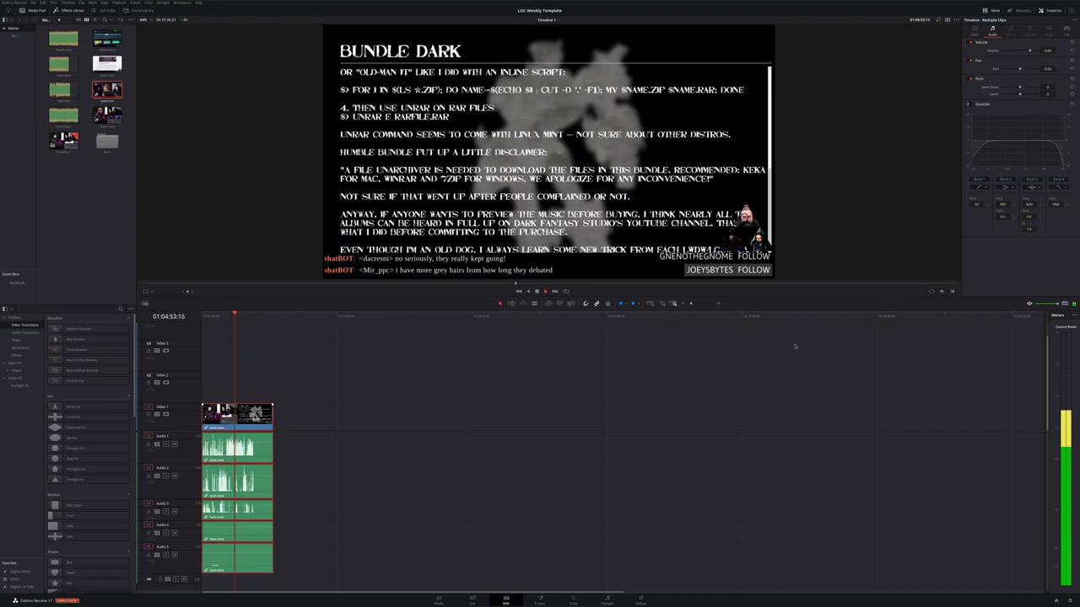
Open the audio mixer to check the track levels, close it, and scrub the playhead
left_click(1078, 305)
left_click(1052, 326)
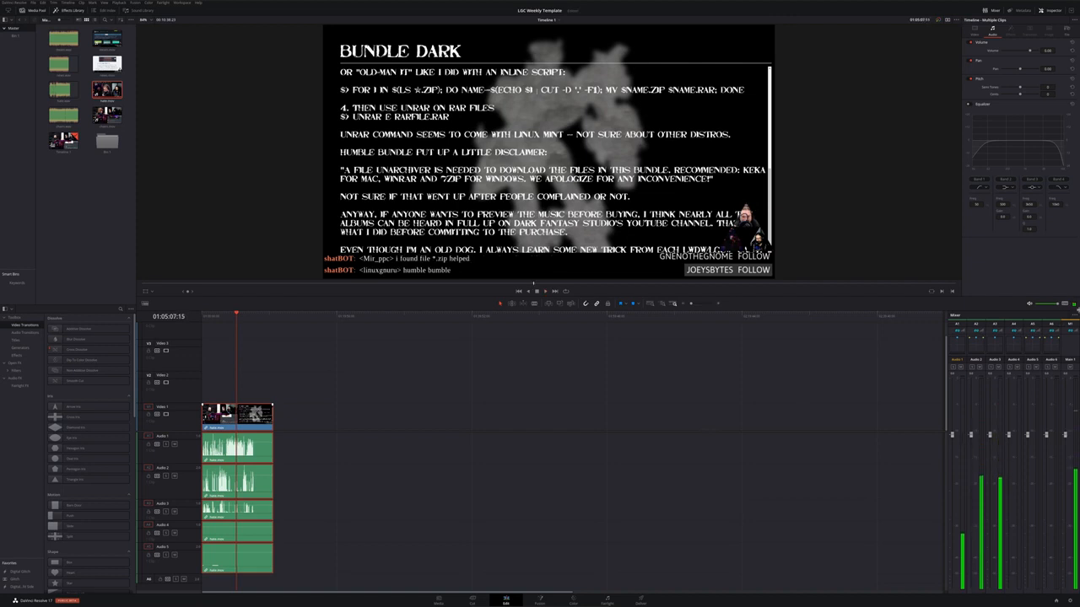
left_click(1073, 317)
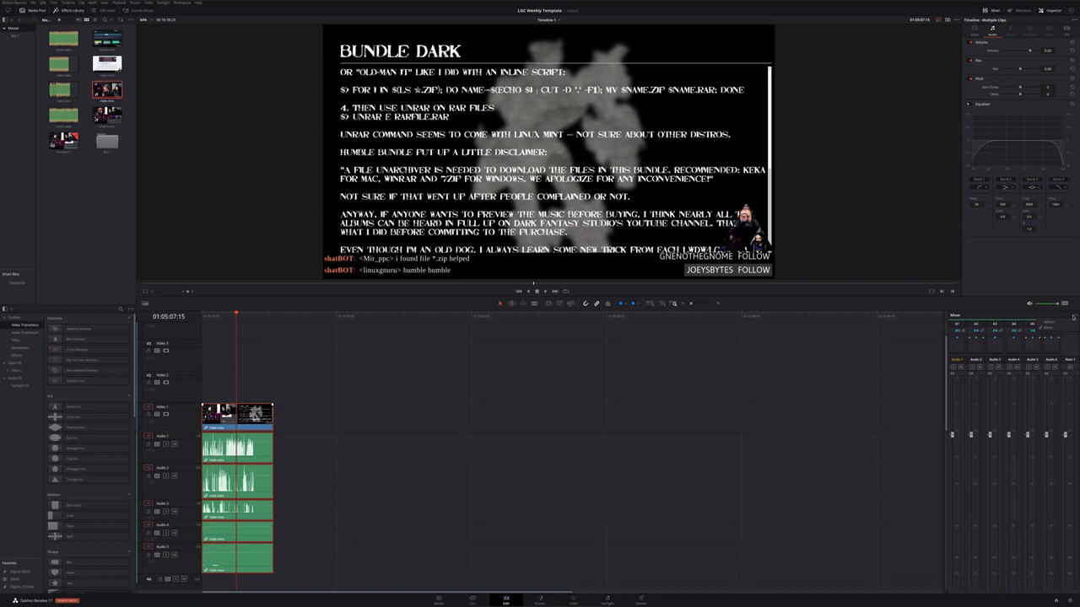
left_click(1073, 317)
left_click(1073, 316)
left_click(1070, 324)
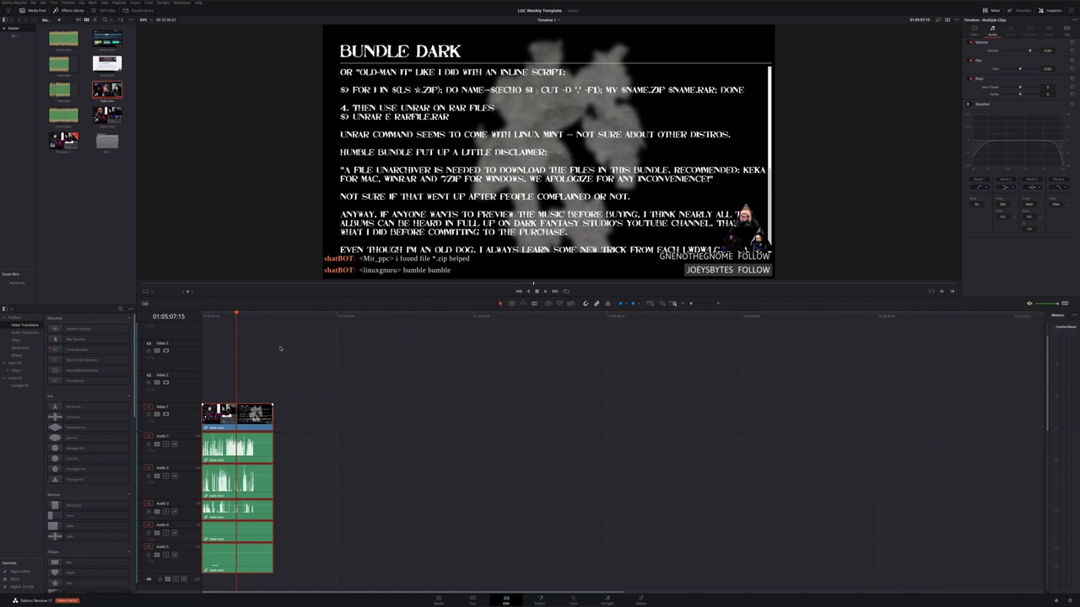
left_click_drag(250, 318, 233, 317)
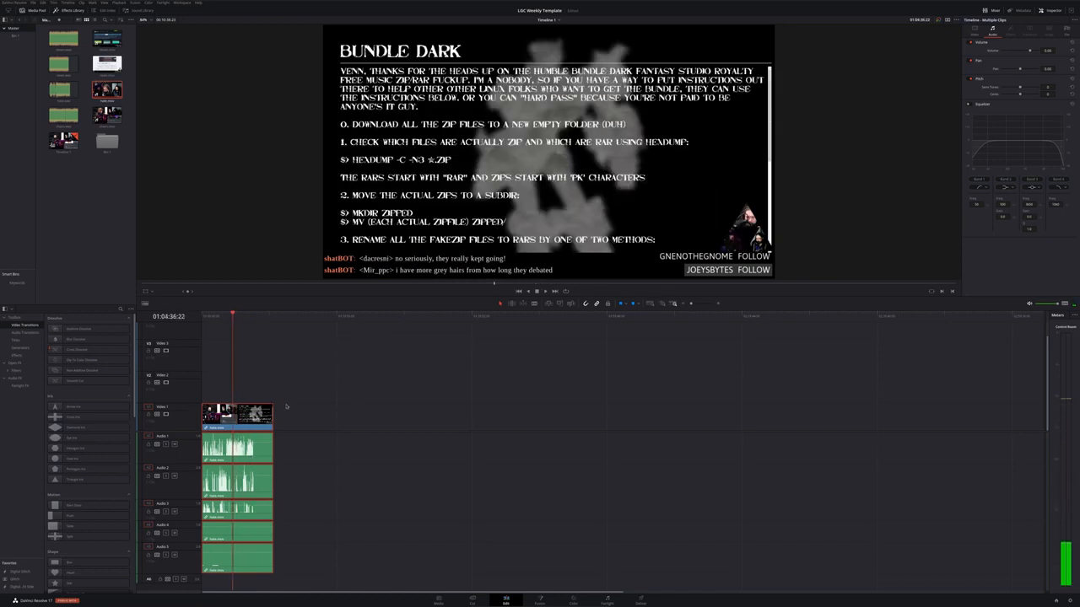
Unlink the clip's video from its audio and delete audio tracks A1 to A4 of the clip
left_click(267, 415)
right_click(267, 415)
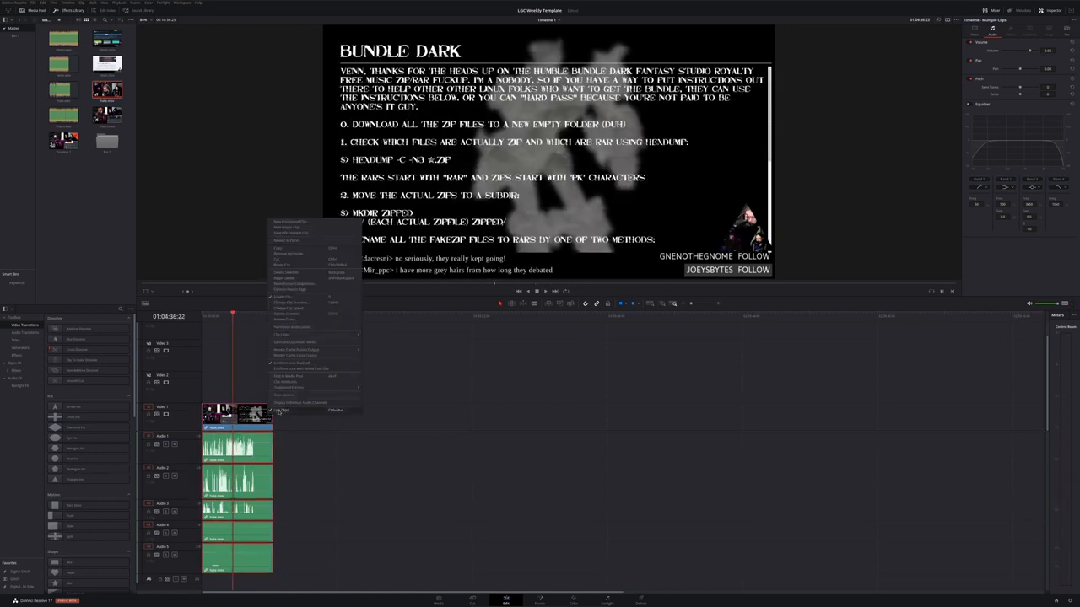
left_click(279, 412)
left_click_drag(310, 530, 234, 452)
key("Delete")
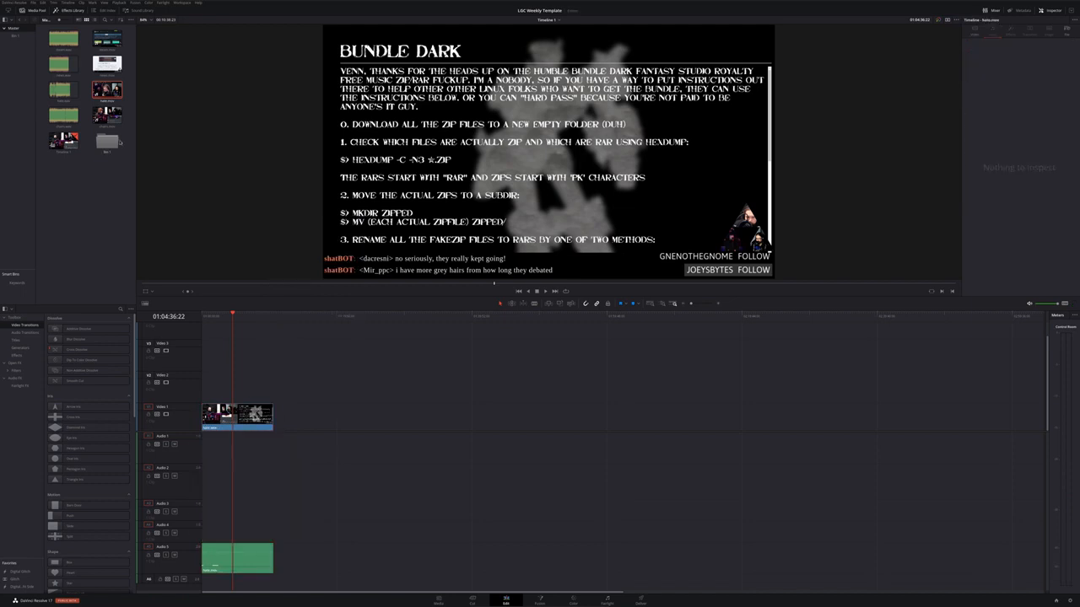
Place the matching WAV audio clip on Audio 1 under the video and play back to check it
left_click_drag(63, 88, 203, 431)
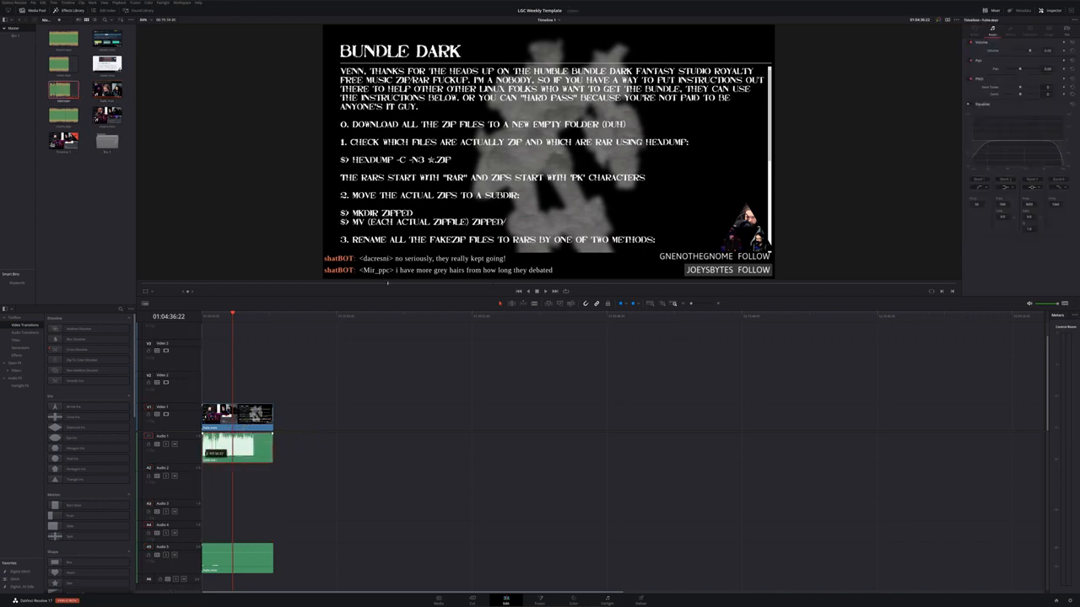
mouse_move(254, 323)
left_mouse_down()
mouse_move(206, 319)
mouse_move(269, 321)
left_mouse_up()
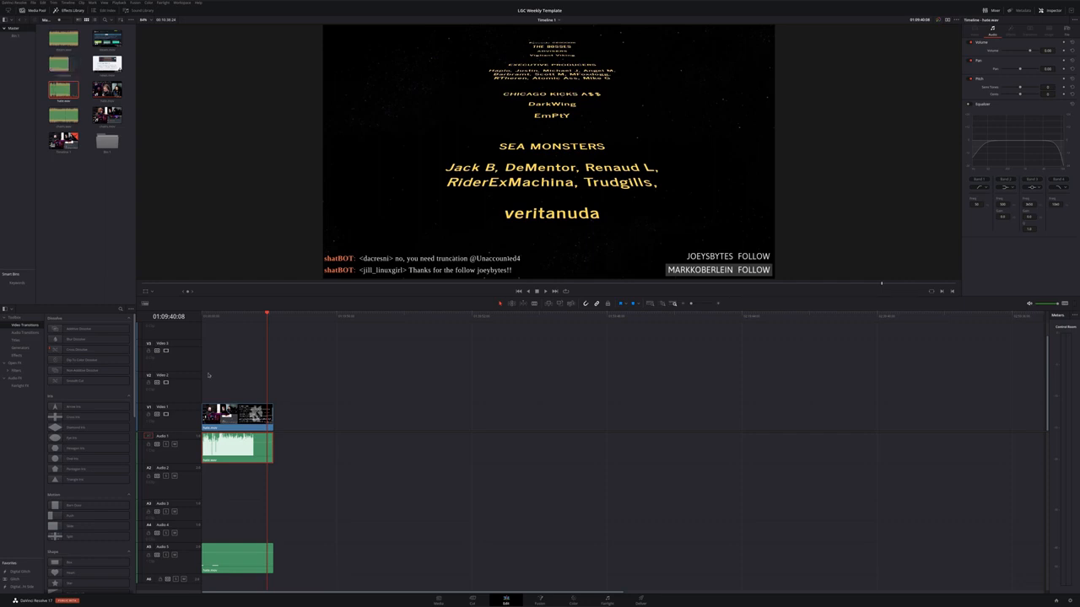
left_click_drag(261, 319, 257, 322)
key("space")
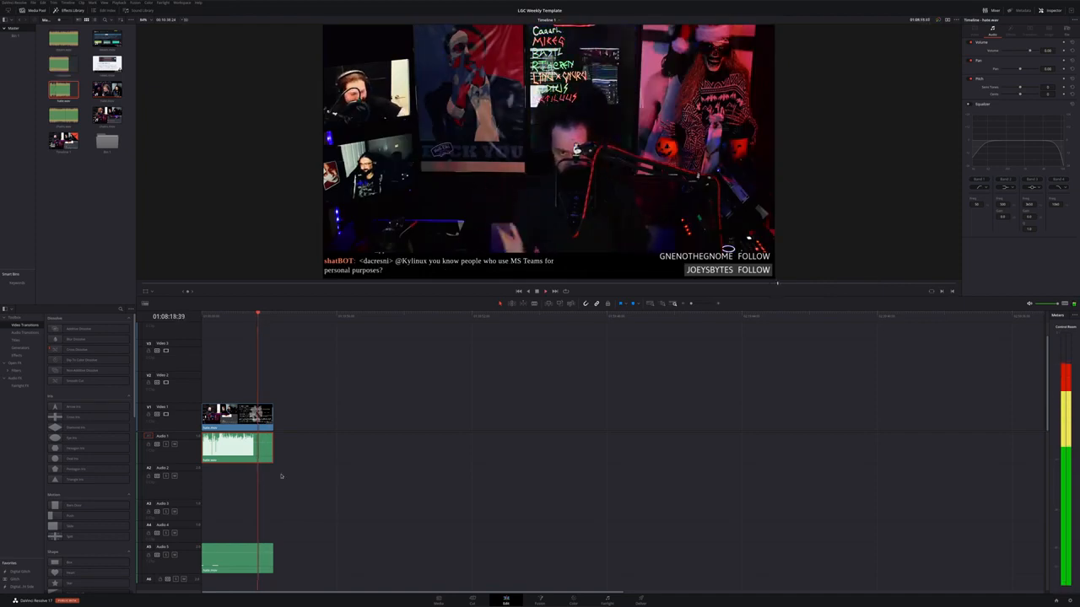
key("space")
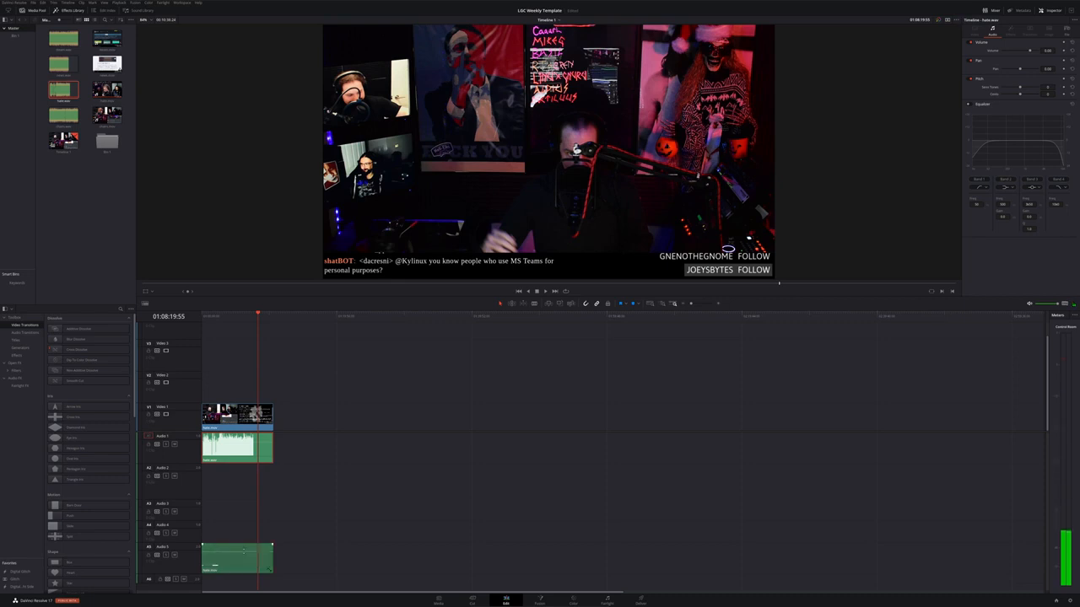
key("space")
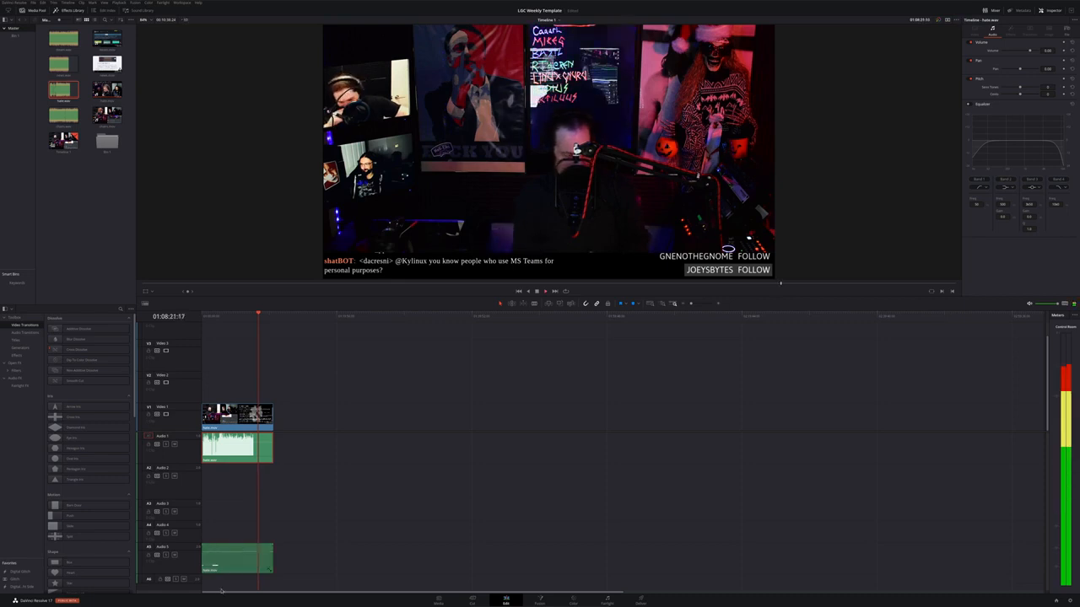
key("space")
Link the video and remaining audio clips together and move the group further along the timeline
left_click_drag(319, 567, 218, 405)
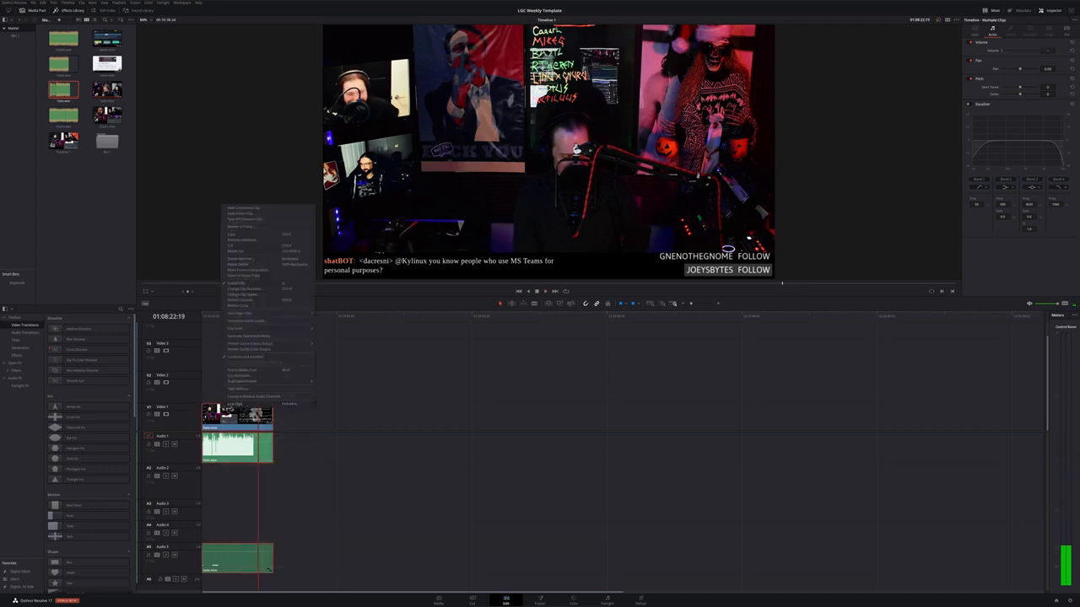
left_click(235, 404)
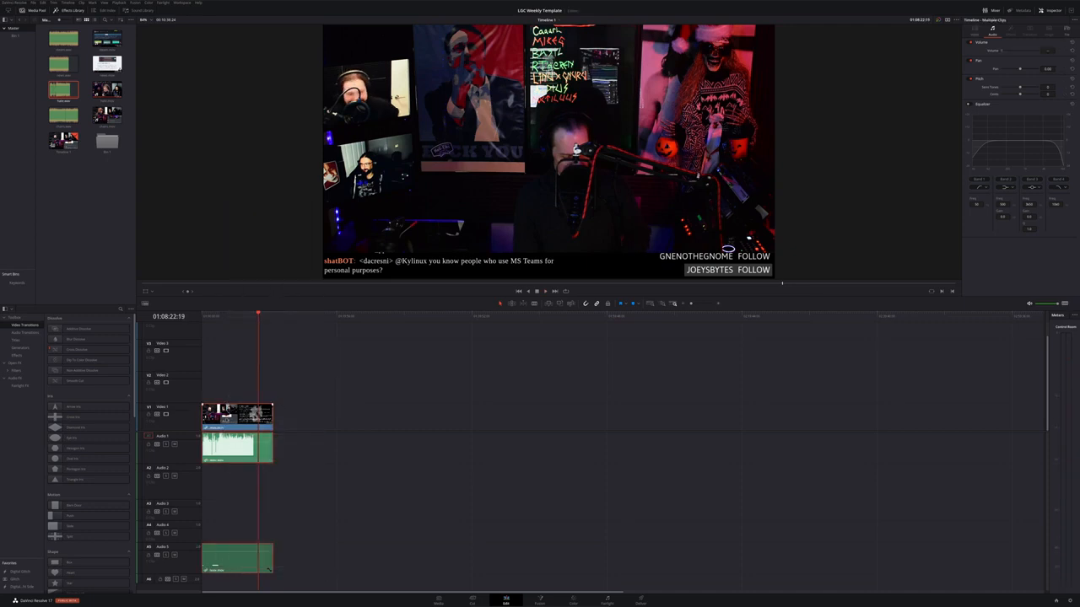
left_click_drag(226, 420, 284, 430)
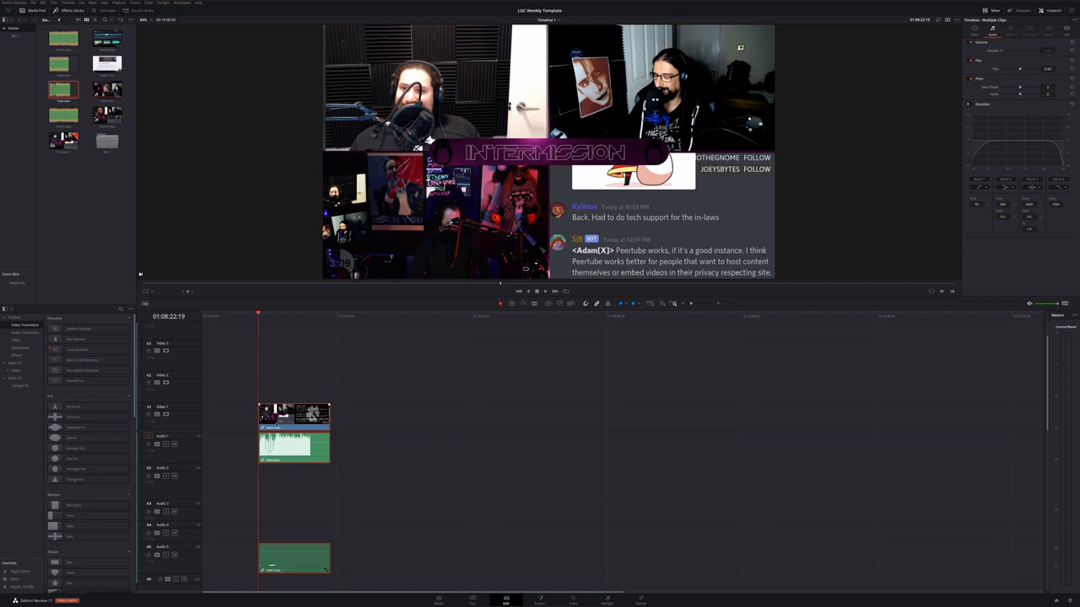
left_click_drag(222, 482, 801, 483)
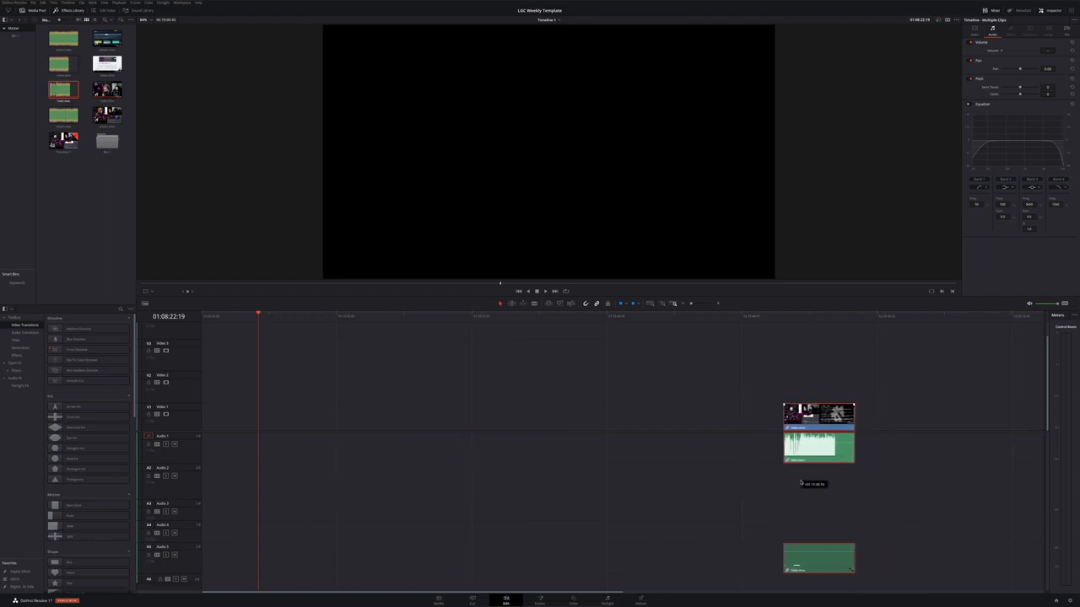
left_click(724, 438)
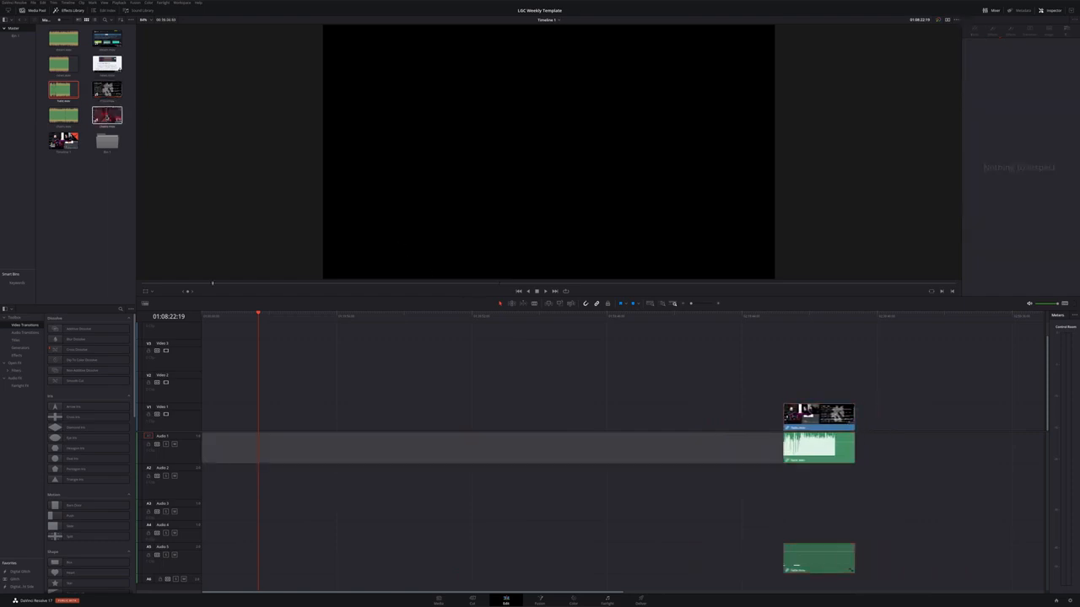
Place the next video clip at the start of the timeline and unlink its video from its audio
left_click_drag(107, 115, 205, 415)
right_click(223, 417)
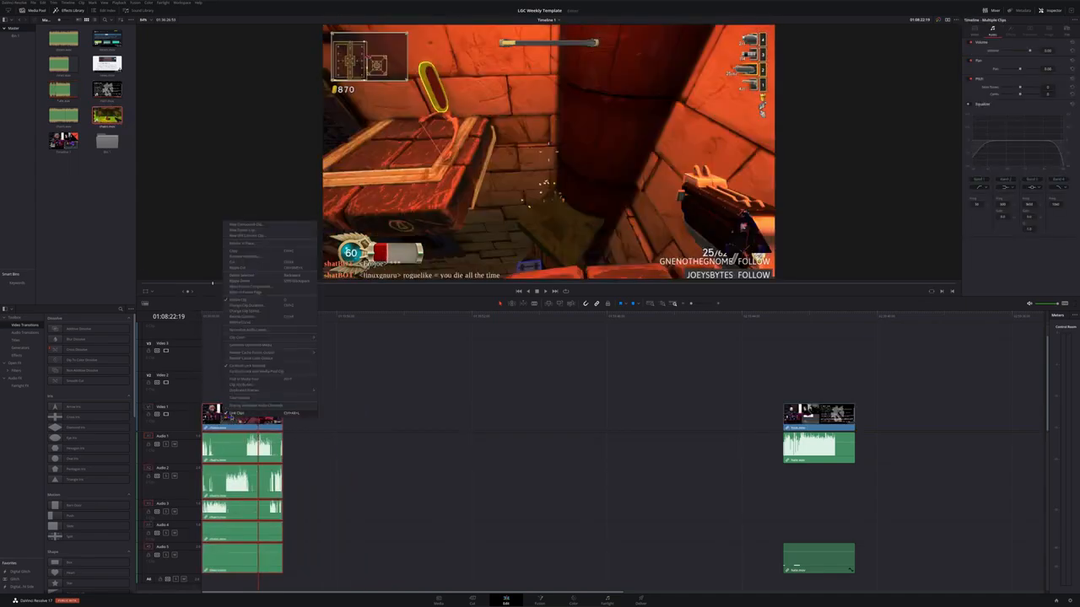
left_click(232, 415)
Delete all of that clip's embedded audio tracks and place its matching WAV audio on Audio 1
left_click(326, 527)
left_click_drag(322, 557, 253, 442)
key("Delete")
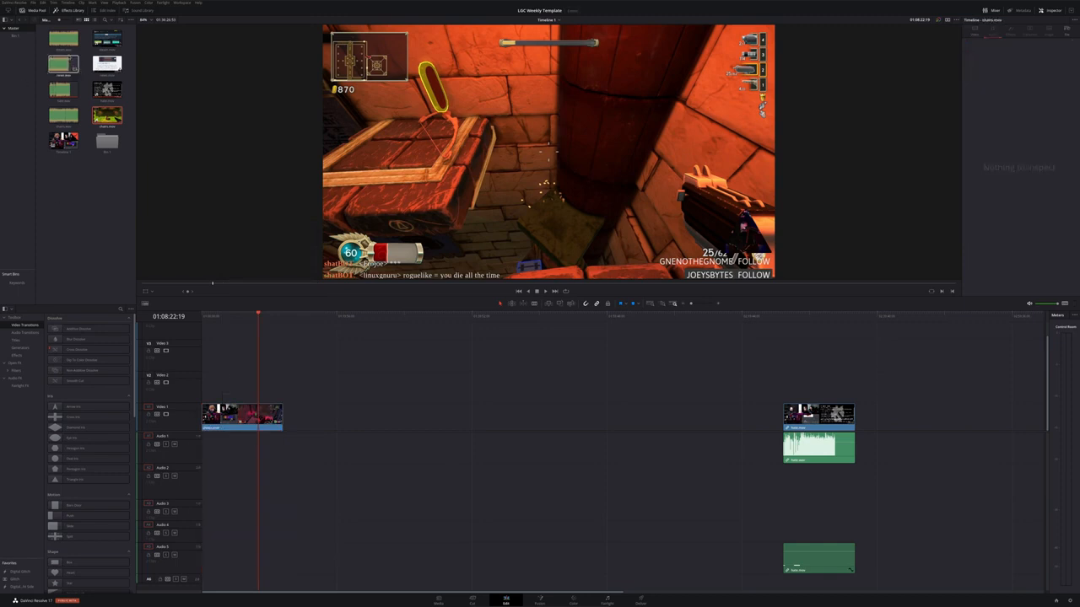
left_click_drag(74, 140, 213, 448)
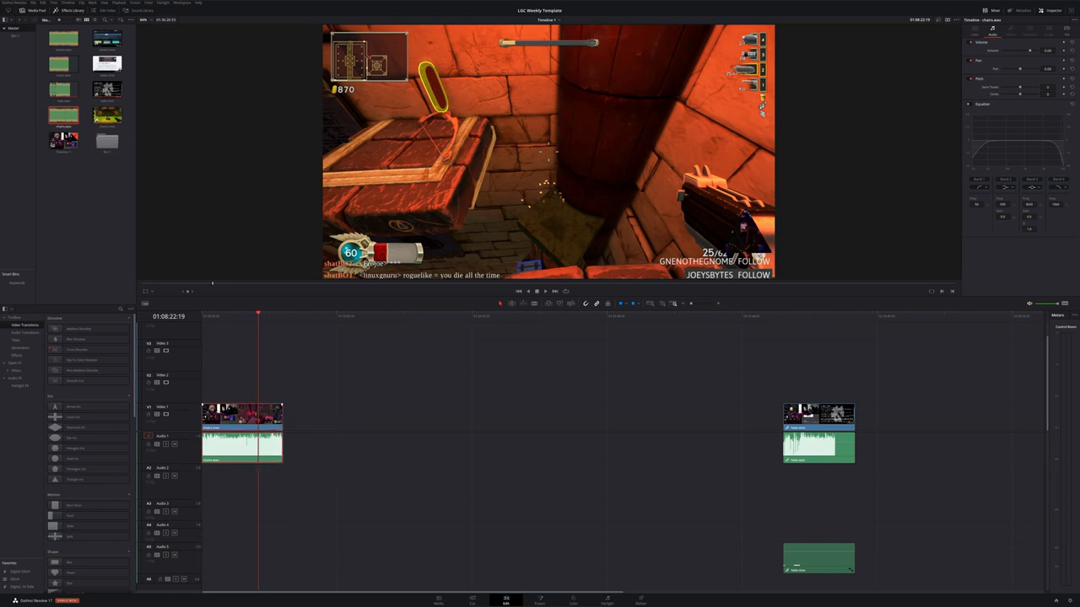
Link the second video with its WAV audio and move the pair further along the timeline beside the first group
right_click(244, 415)
left_click(249, 414)
left_click_drag(236, 443, 724, 445)
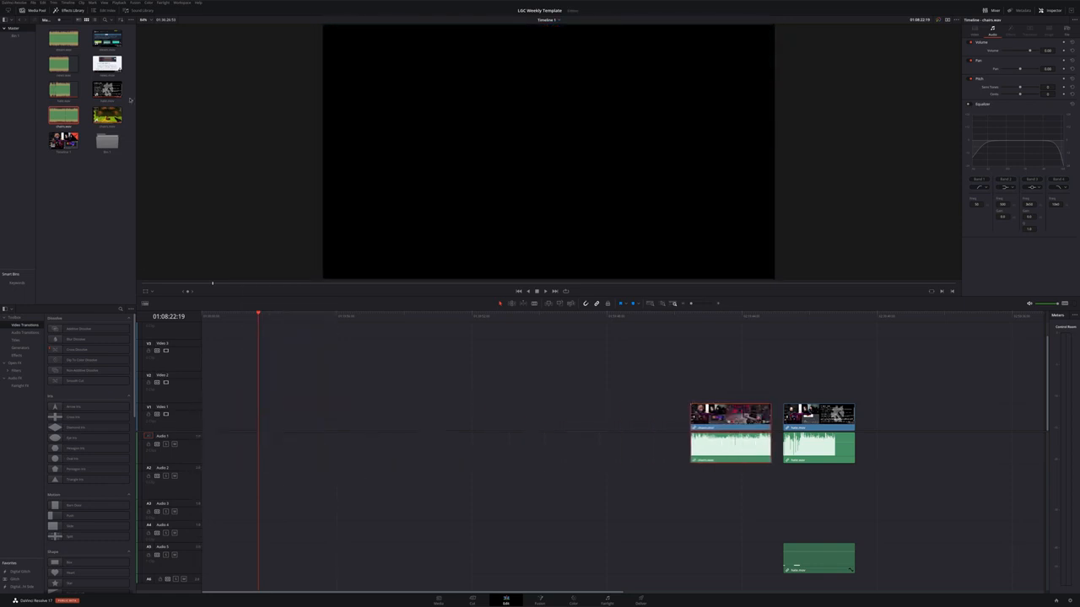
Place another video clip at the start of the timeline and unlink its video from its embedded audio
left_click_drag(107, 63, 205, 411)
right_click(279, 414)
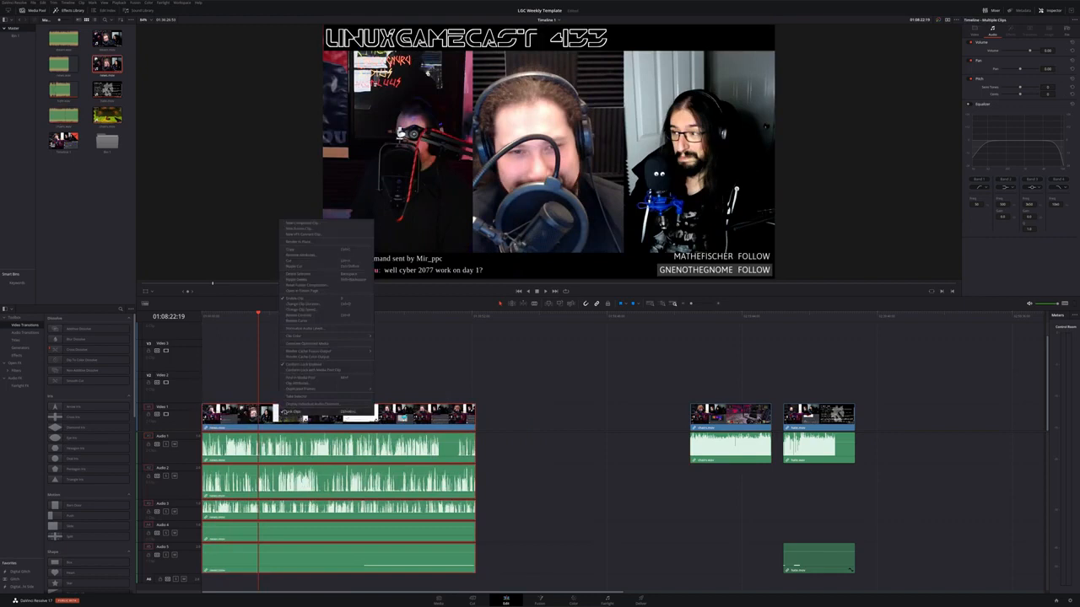
left_click(283, 412)
Delete that clip's embedded audio tracks and line up its WAV recording on Audio 1 at the clip start
left_click(509, 507)
left_click_drag(516, 565, 390, 448)
key("Delete")
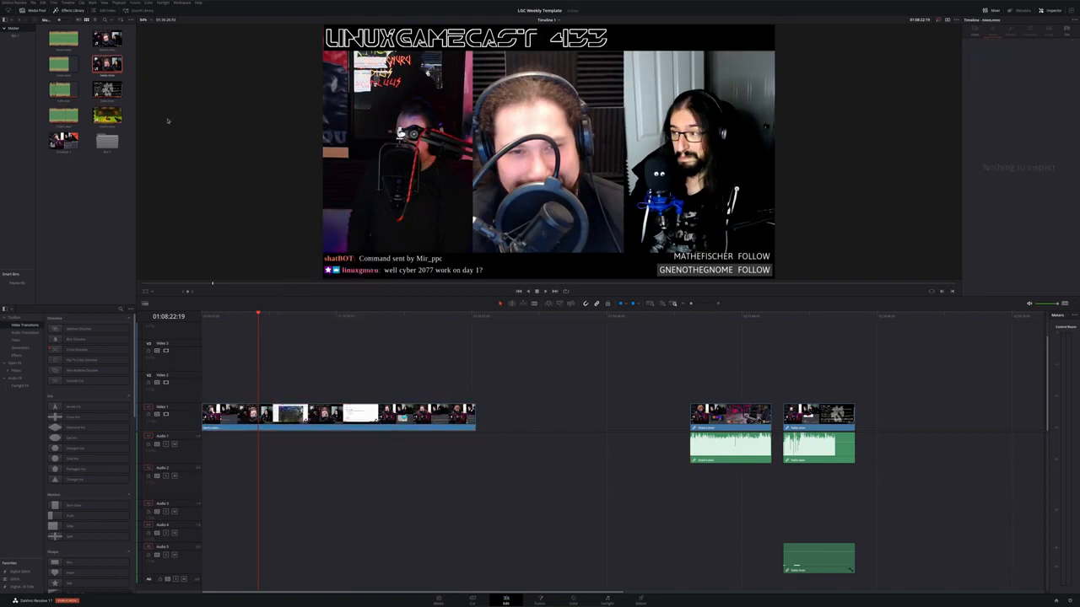
left_click_drag(64, 64, 298, 443)
left_click_drag(400, 448, 262, 447)
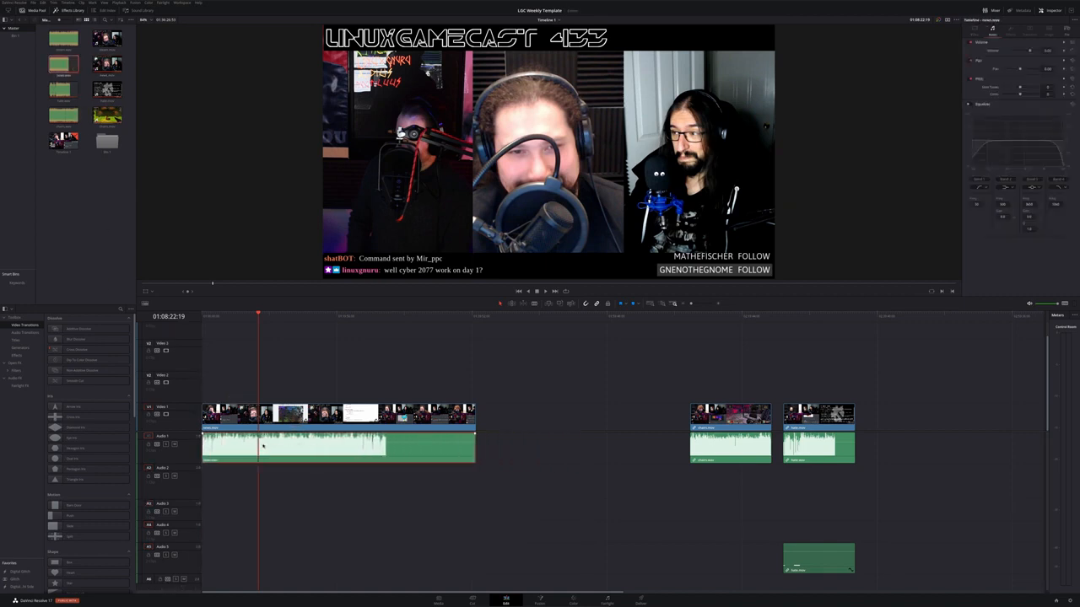
Link the clip with its WAV audio and remove everything after the playhead, just before the intermission
right_click(304, 420)
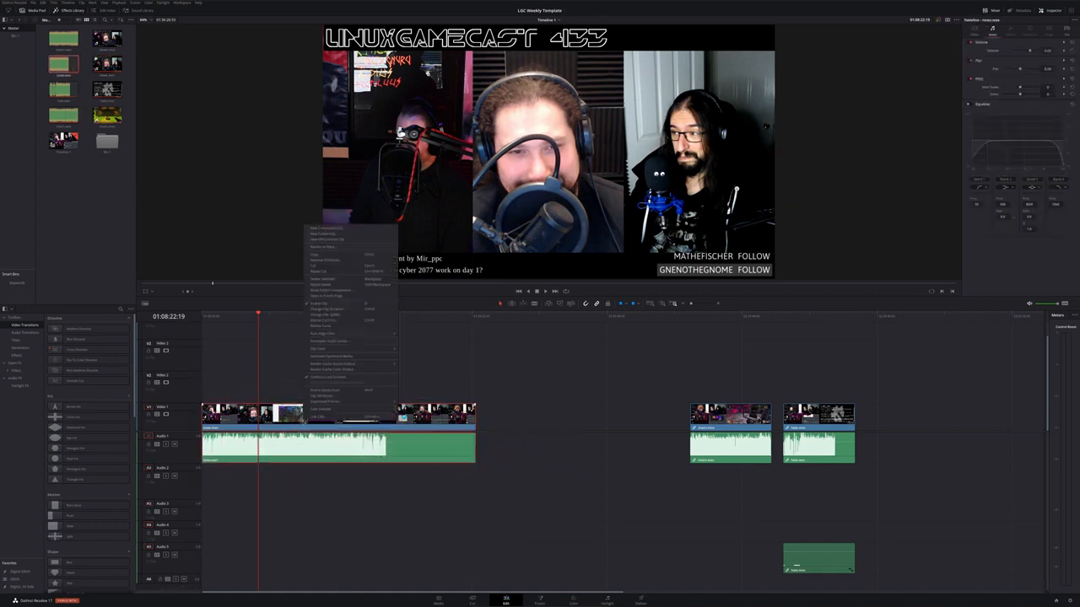
left_click(317, 416)
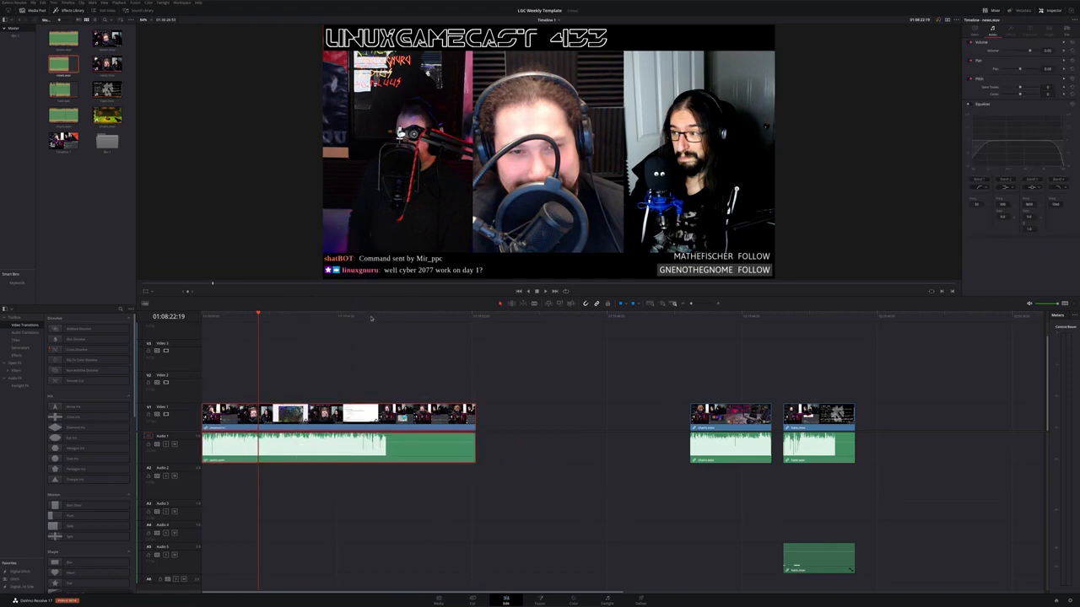
mouse_move(370, 318)
left_mouse_down()
mouse_move(405, 320)
mouse_move(349, 335)
mouse_move(363, 334)
left_mouse_up()
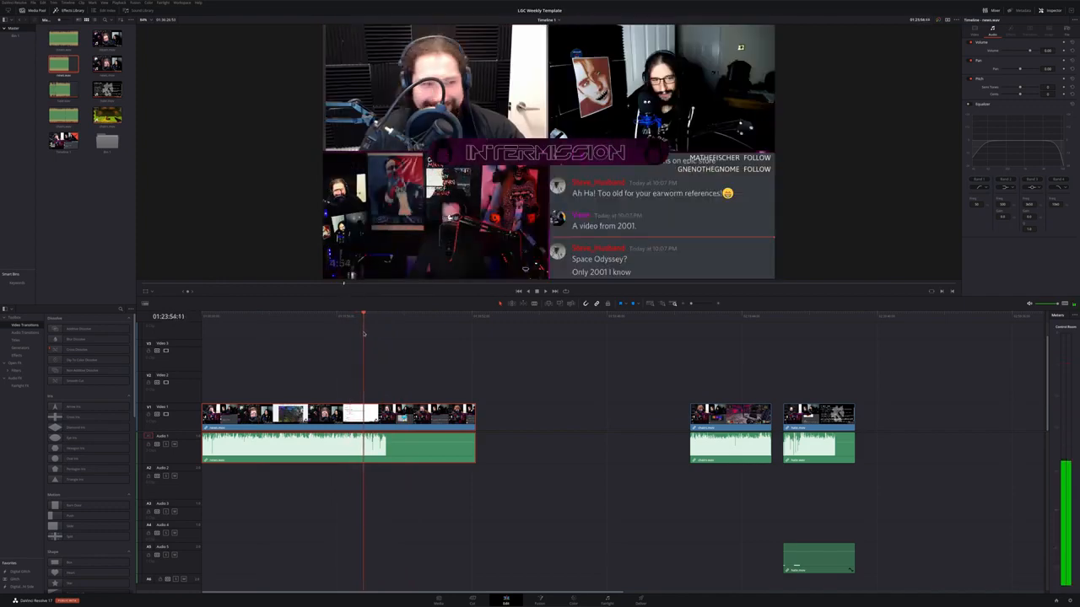
scroll(396, 389, "up", 5)
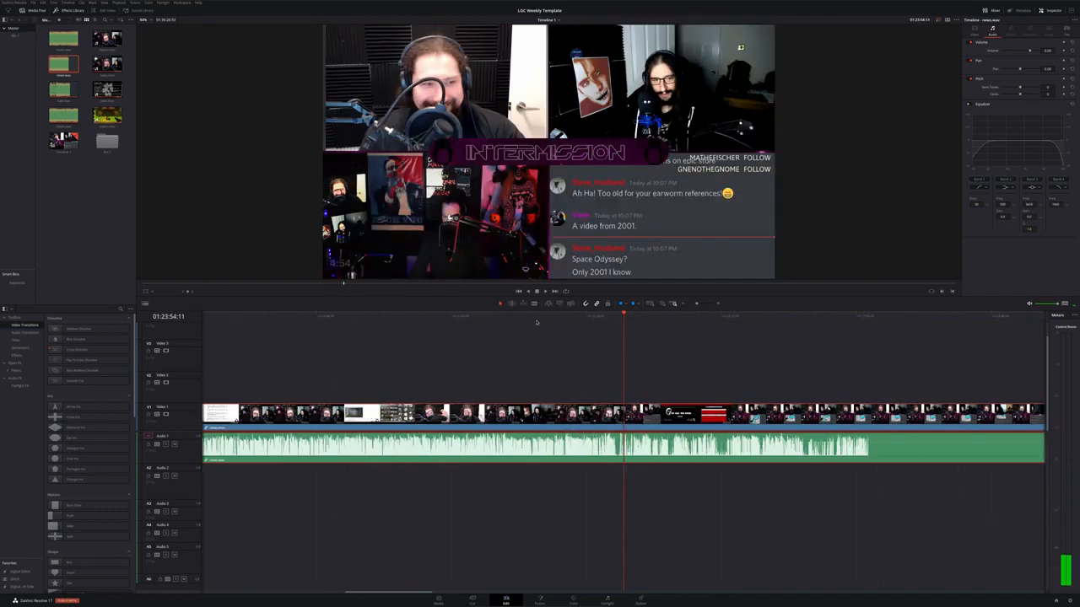
mouse_move(621, 320)
left_mouse_down()
mouse_move(602, 320)
mouse_move(612, 321)
left_mouse_up()
key("space")
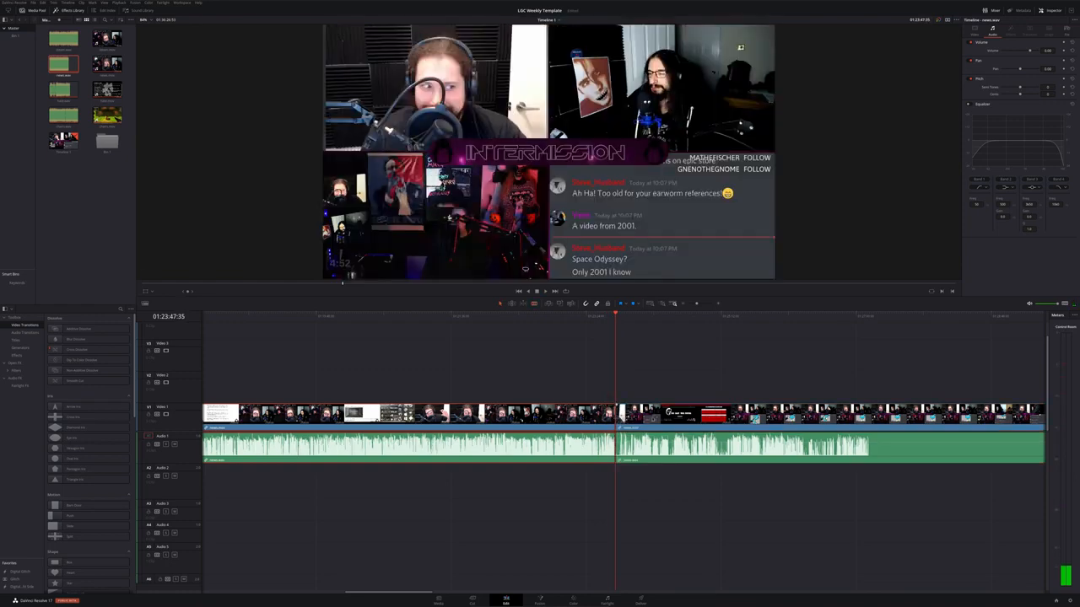
key("BackSpace")
scroll(624, 422, "down", 10)
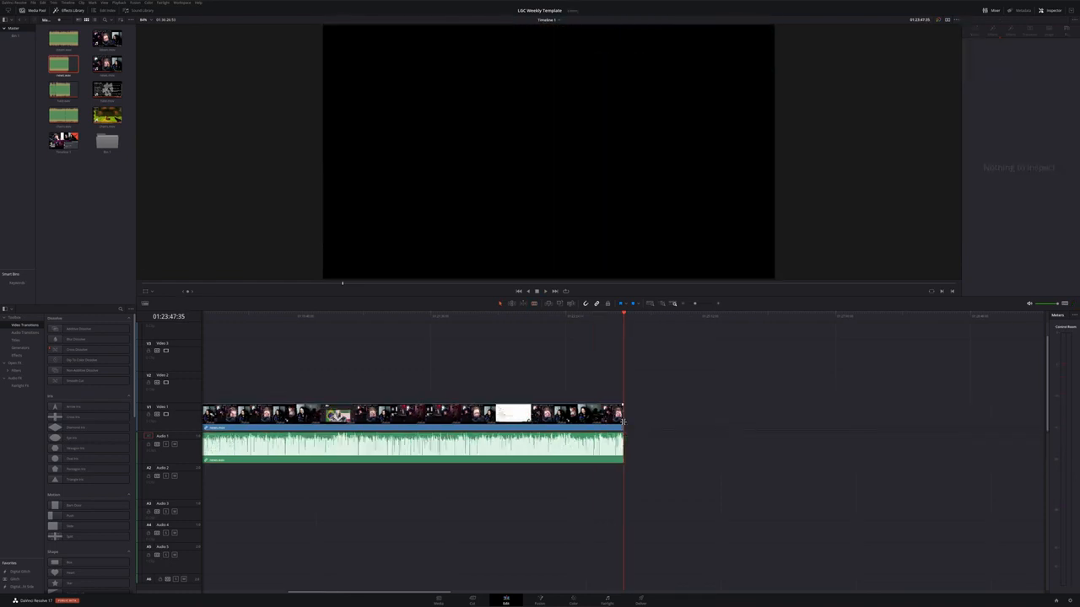
Move the trimmed clip group along the timeline next to the other clip groups
left_click_drag(232, 419, 359, 426)
left_click_drag(513, 568, 501, 432)
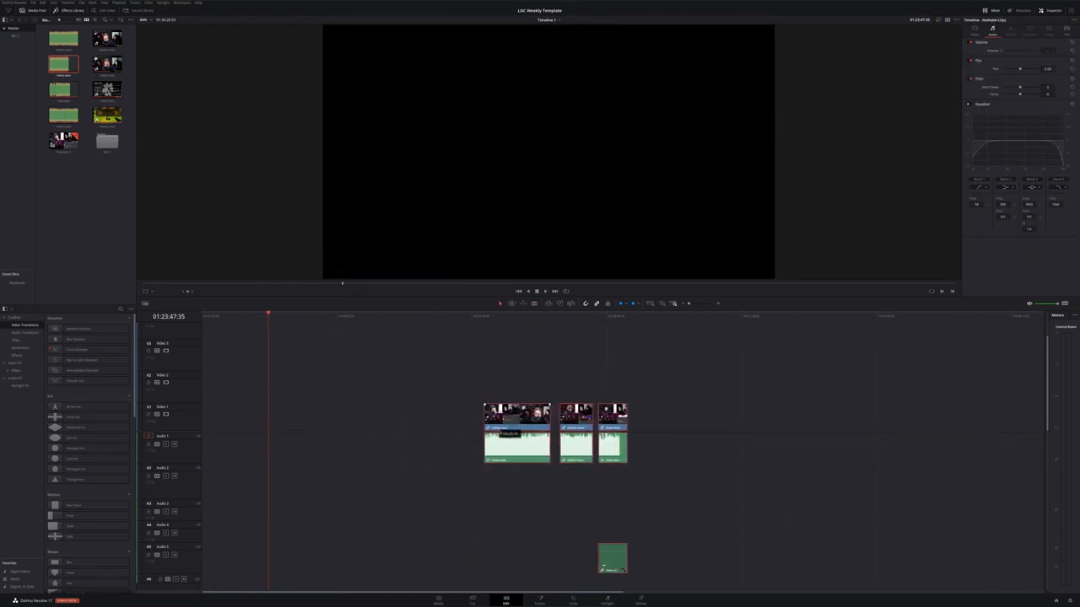
left_click(396, 414)
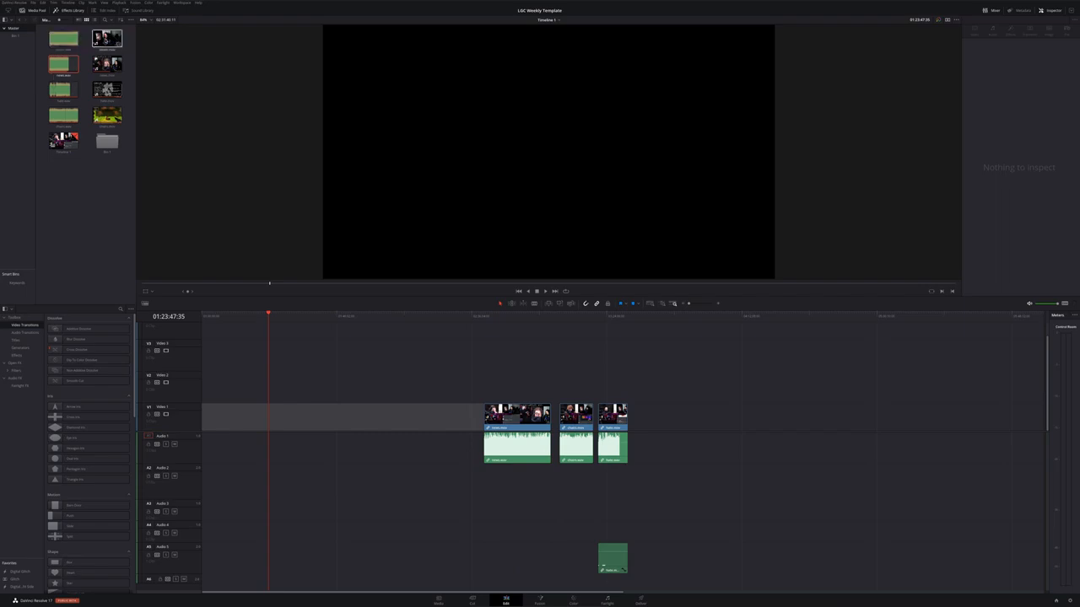
Place the next video clip at the timeline start and unlink its video from its audio
left_click_drag(108, 39, 214, 417)
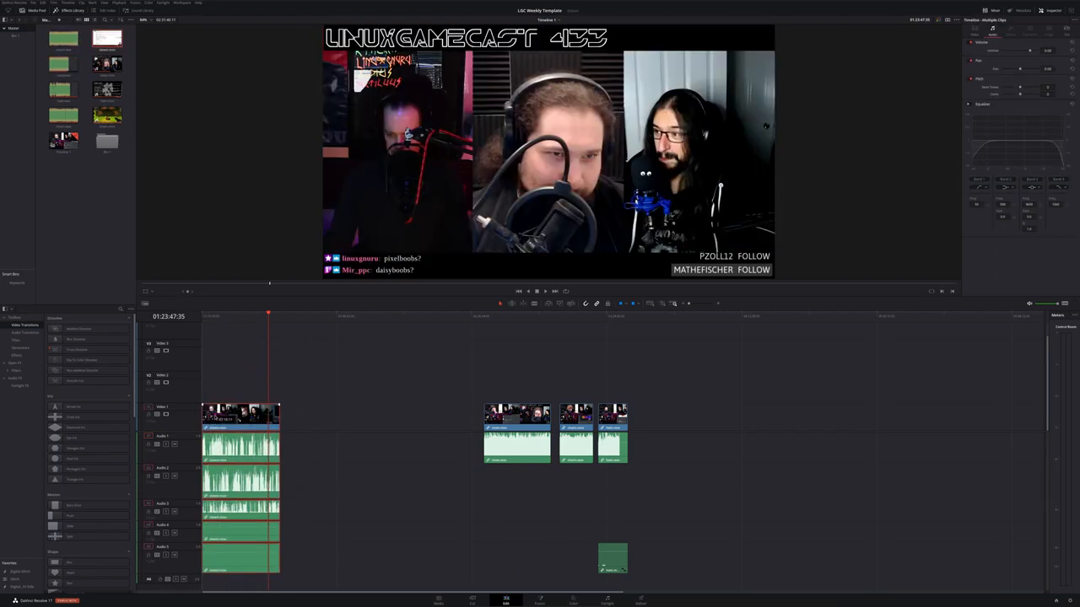
right_click(243, 413)
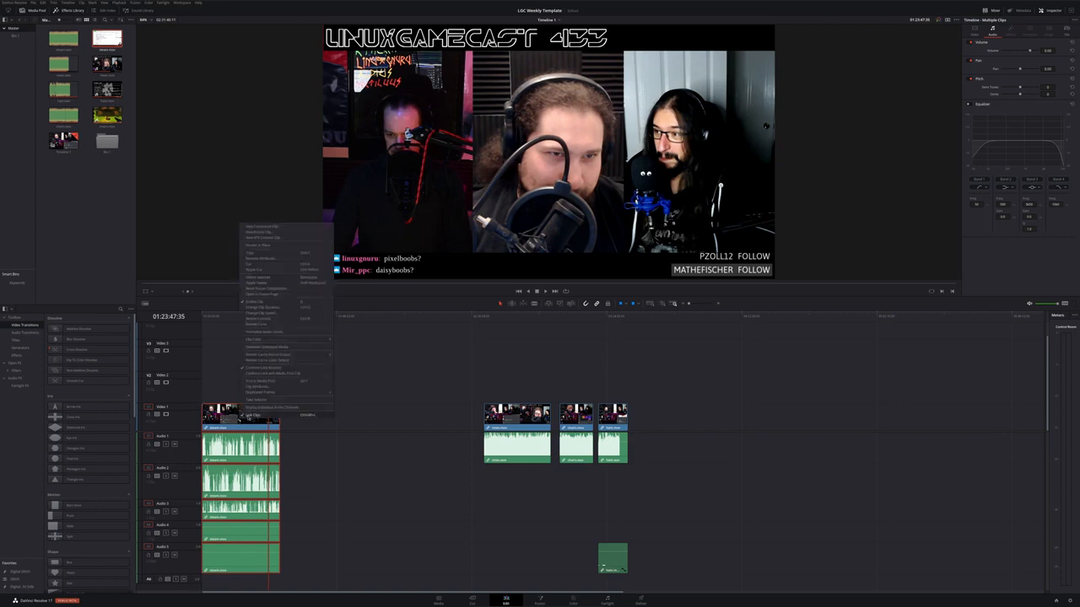
left_click(251, 415)
Delete that clip's embedded audio tracks and place its matching WAV recording on Audio 1
left_click_drag(327, 567, 228, 447)
key("Delete")
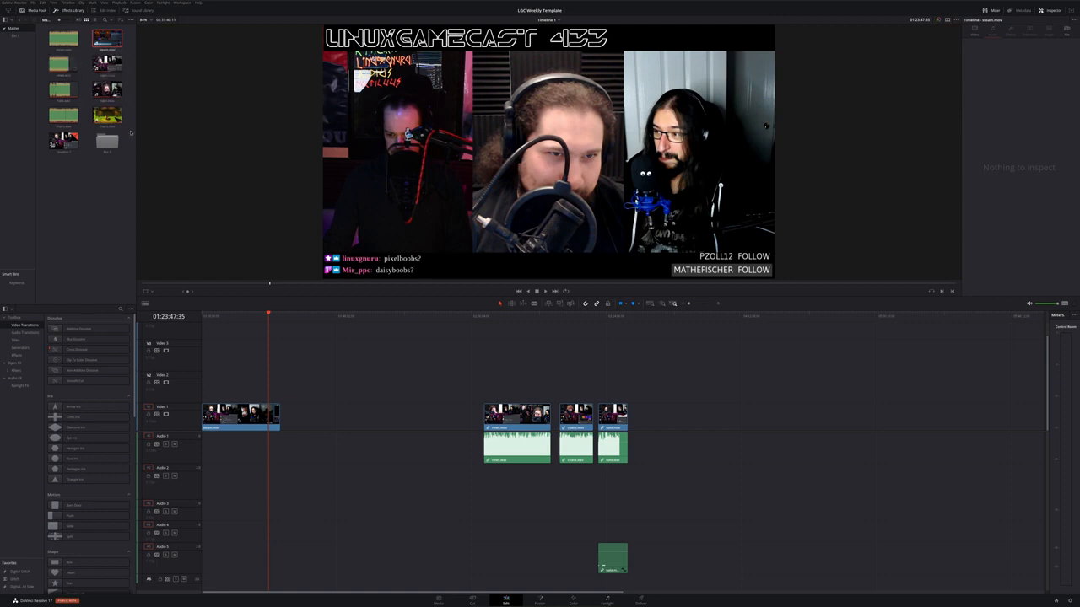
left_click_drag(63, 38, 207, 454)
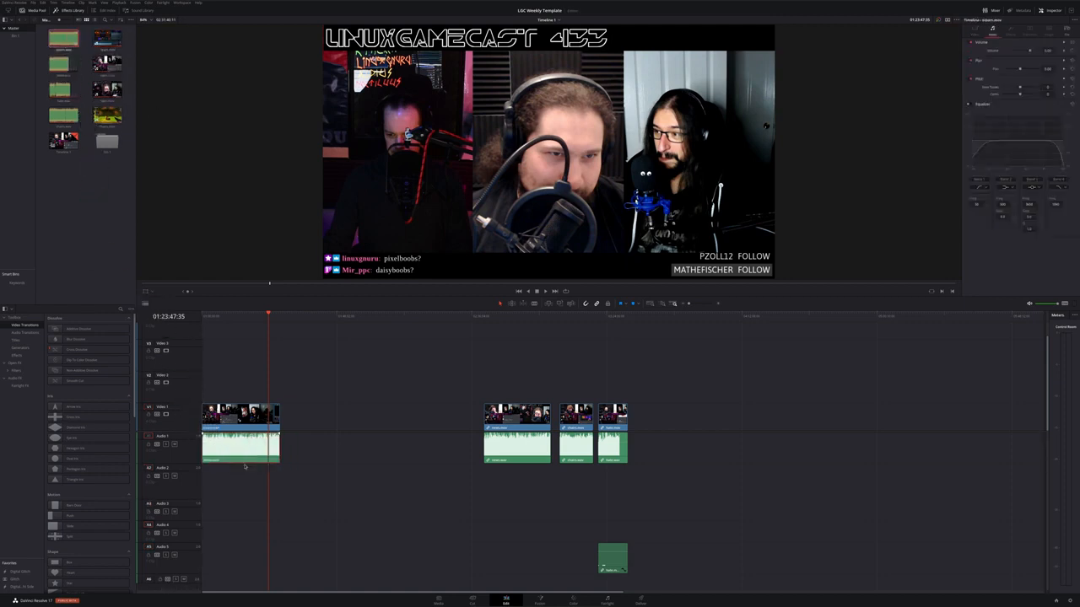
Link the video and WAV audio together and move the group next to the other clip groups
left_click_drag(306, 481, 202, 384)
right_click(241, 408)
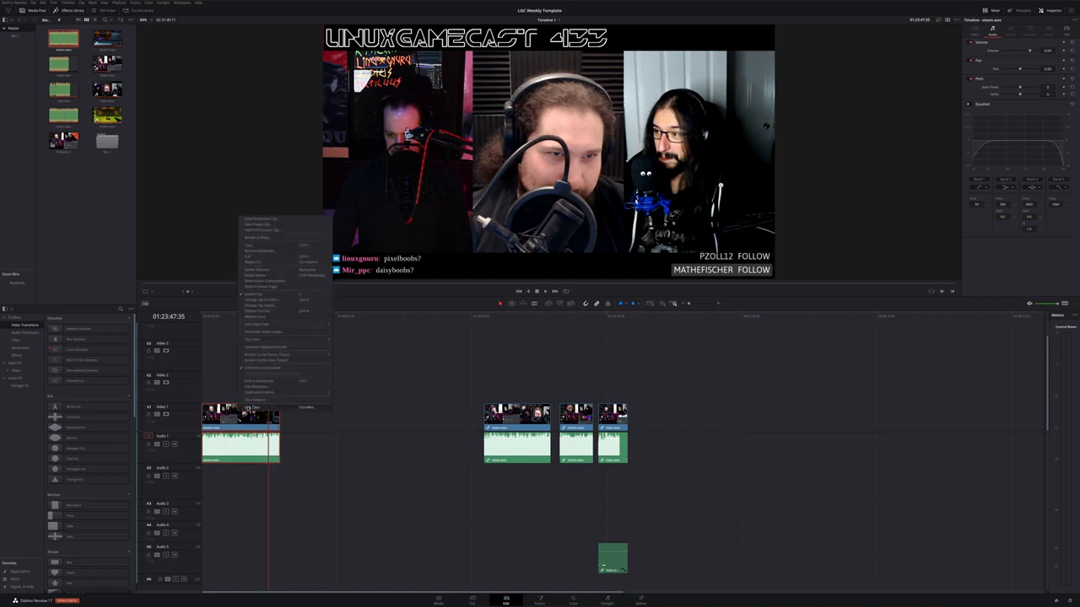
left_click(253, 408)
left_click_drag(244, 426, 435, 430)
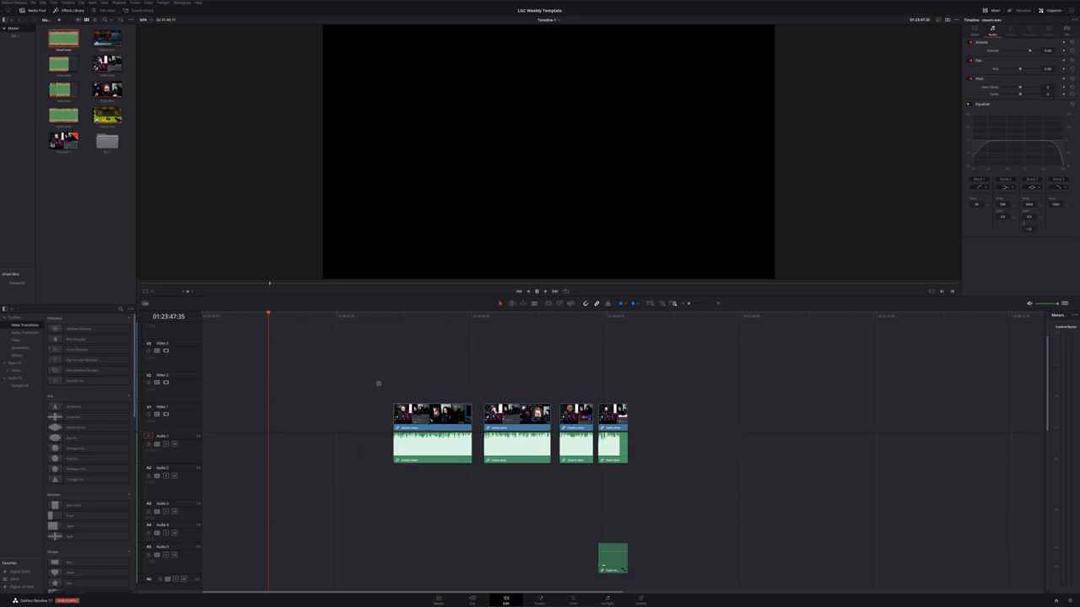
Select all clip groups and slide them toward the start of the timeline
left_click_drag(378, 381, 711, 591)
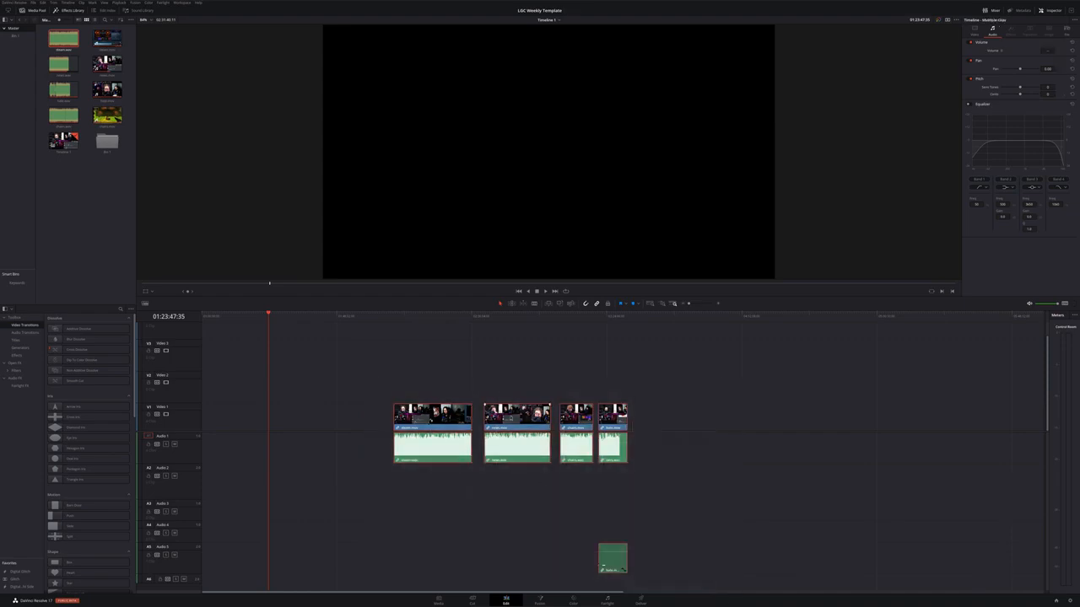
left_click_drag(511, 418, 347, 429)
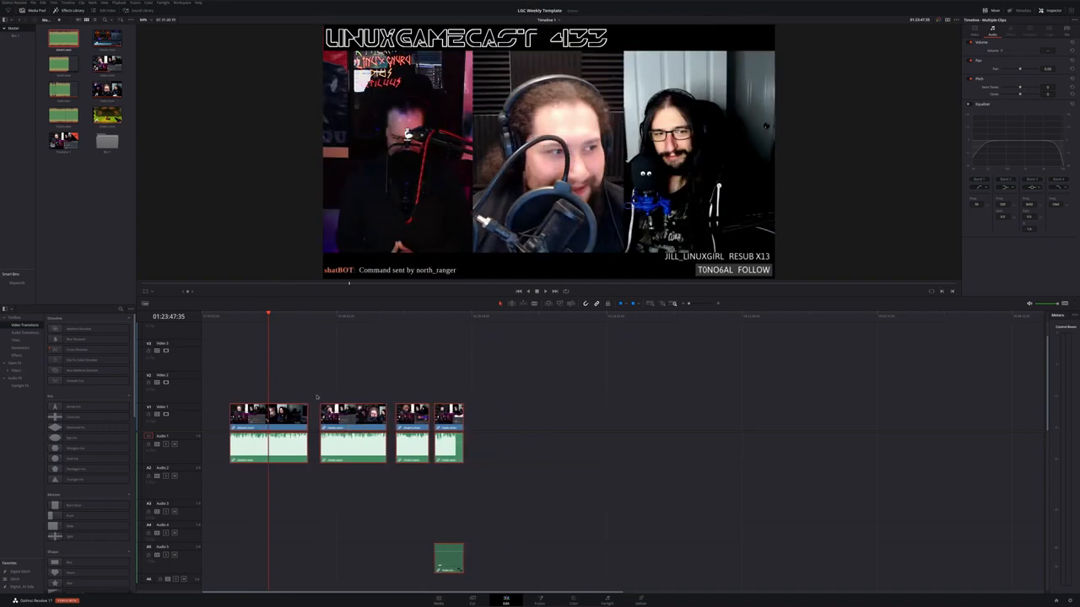
Scrub and play through the assembled clips on the timeline to review them
scroll(317, 397, "up", 5)
scroll(317, 397, "down", 5)
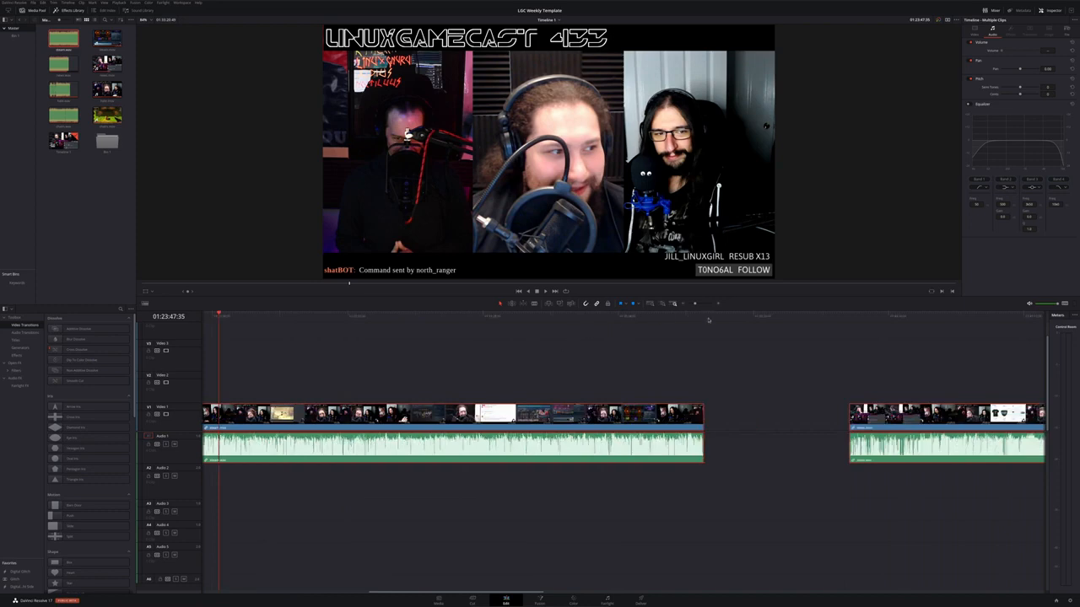
left_click_drag(699, 319, 302, 346)
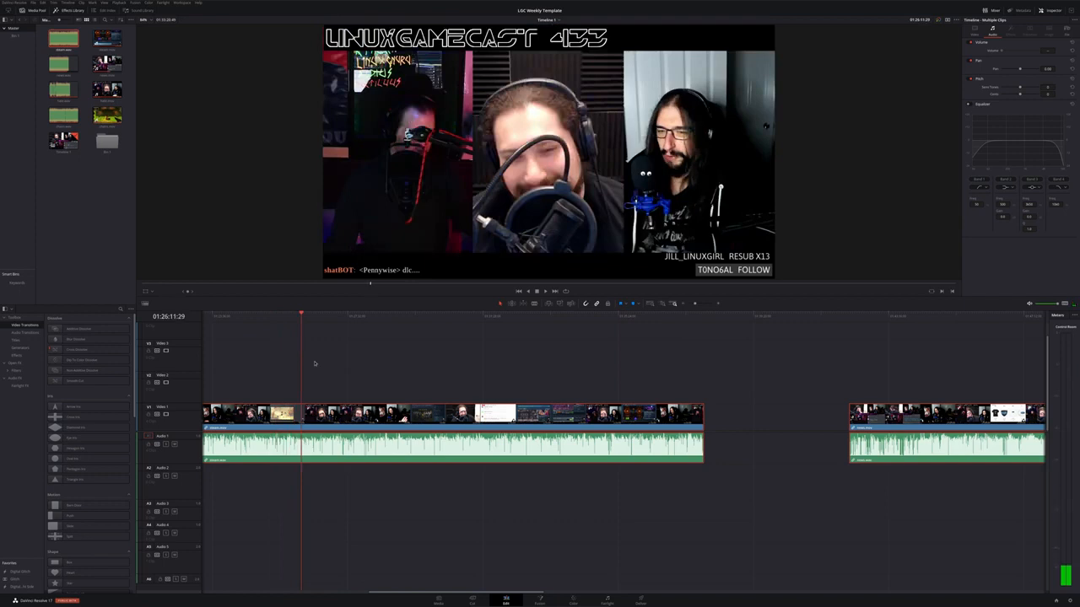
scroll(318, 368, "left", 5)
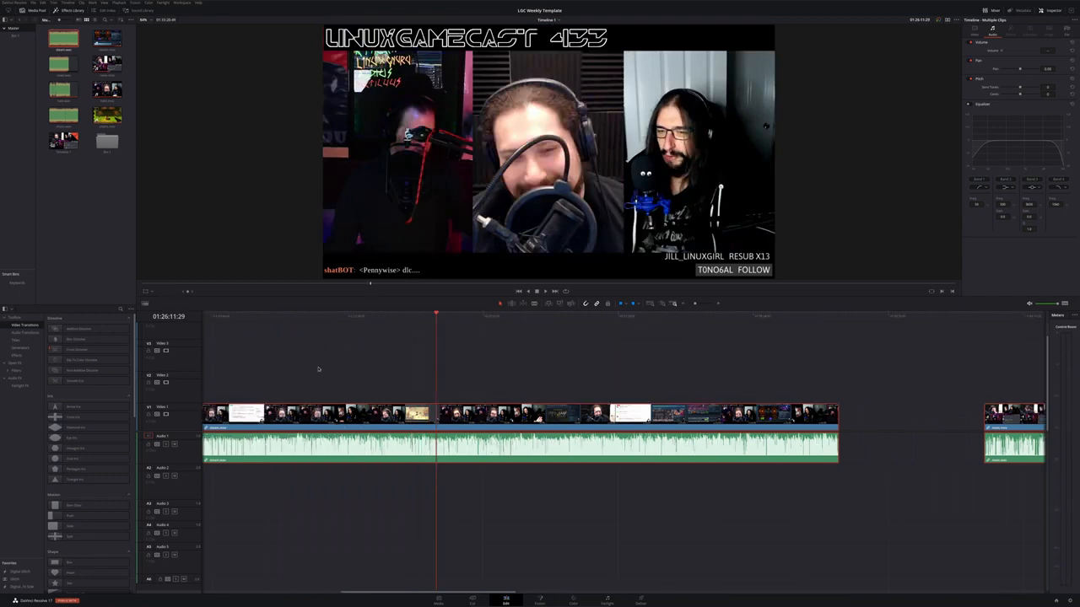
left_click_drag(559, 313, 740, 380)
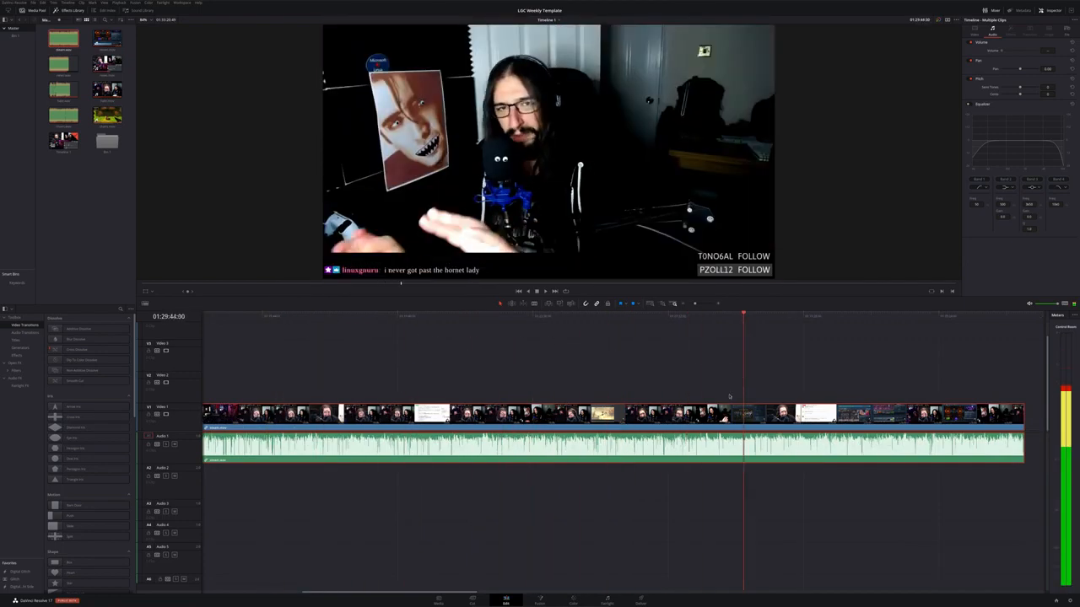
scroll(725, 408, "down", 6)
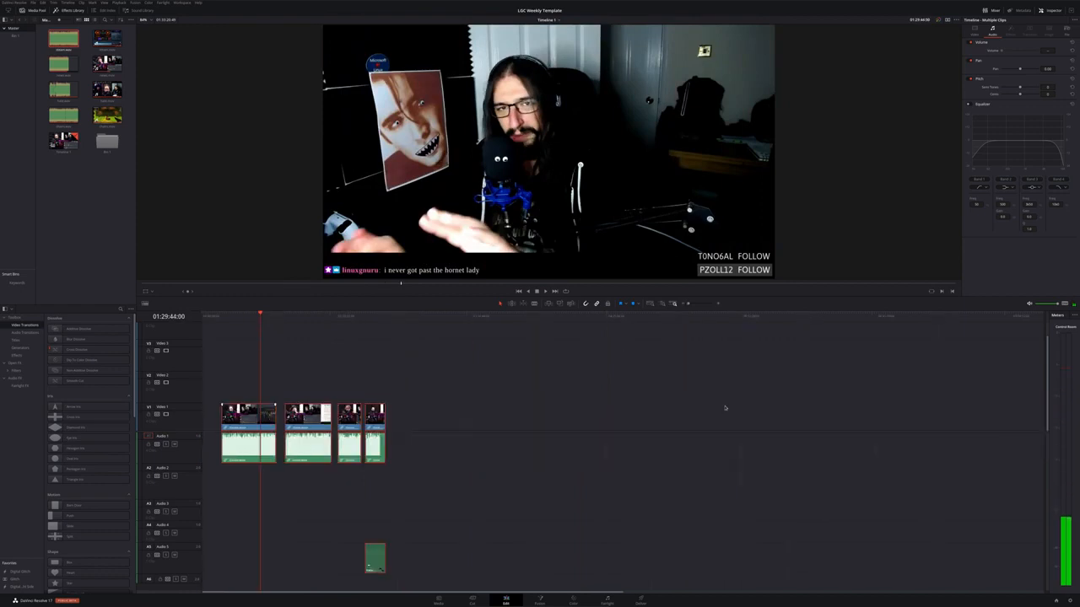
scroll(725, 409, "up", 6)
scroll(625, 422, "right", 5)
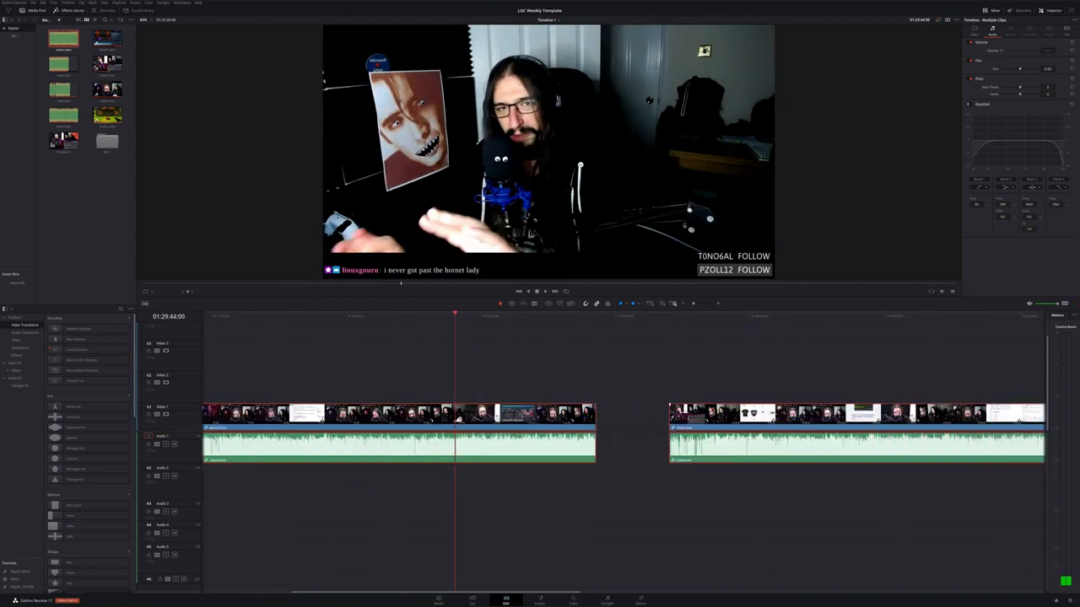
left_click_drag(879, 324, 714, 318)
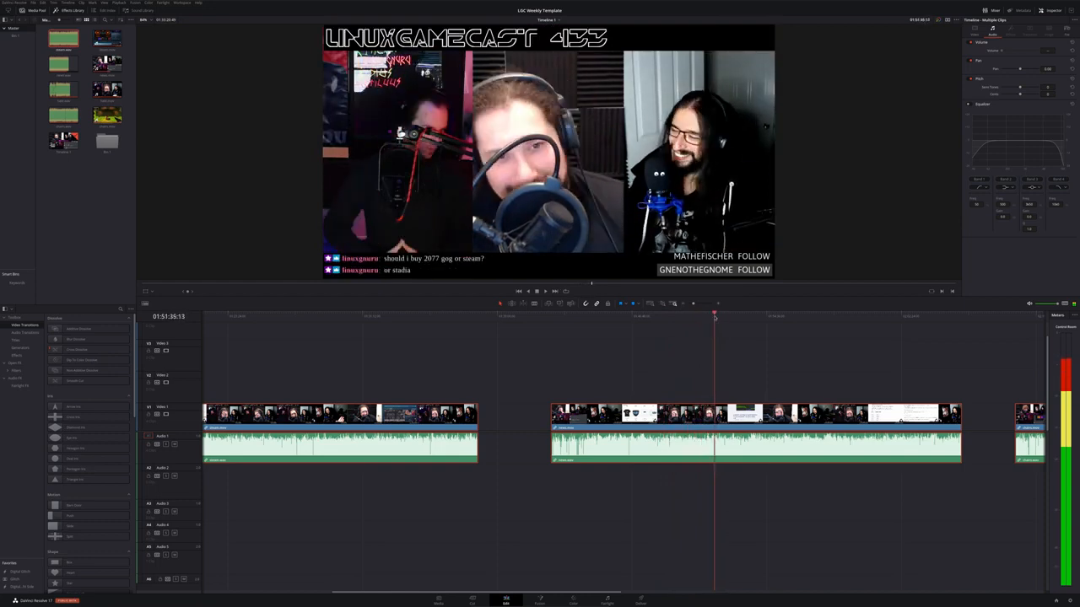
key("space")
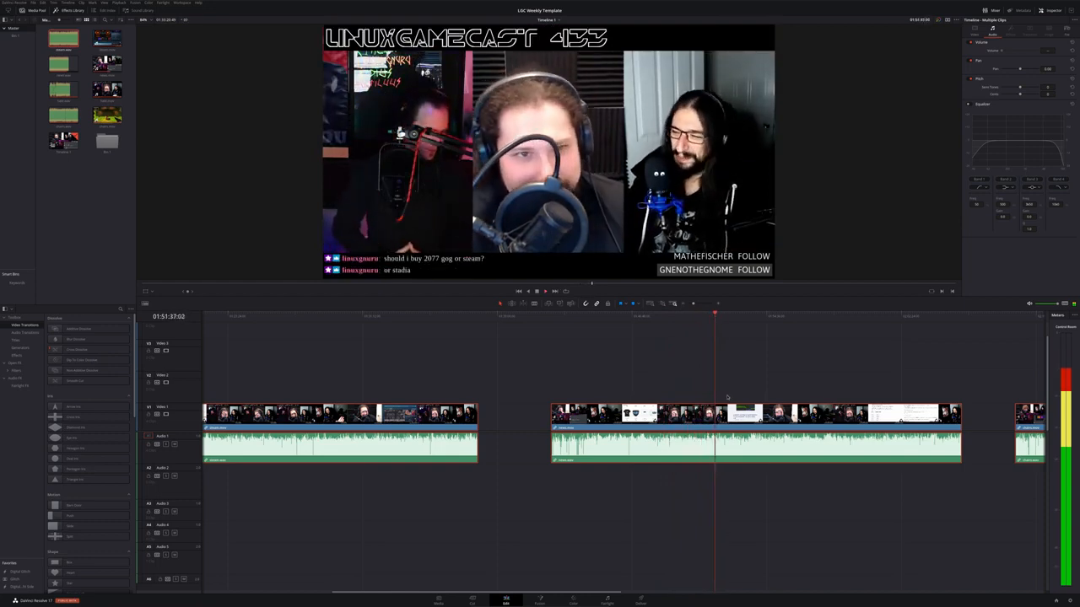
Split the long clip at a chosen point at the playhead
key("ctrl+equal")
key("ctrl+equal")
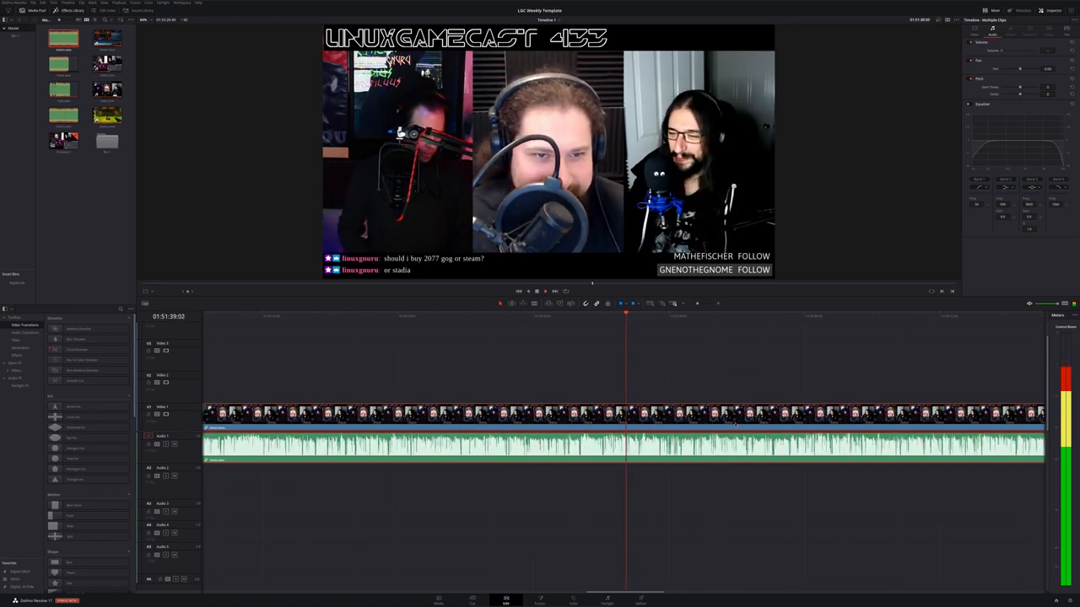
left_click_drag(634, 315, 817, 327)
key("ctrl+equal")
key("ctrl+equal")
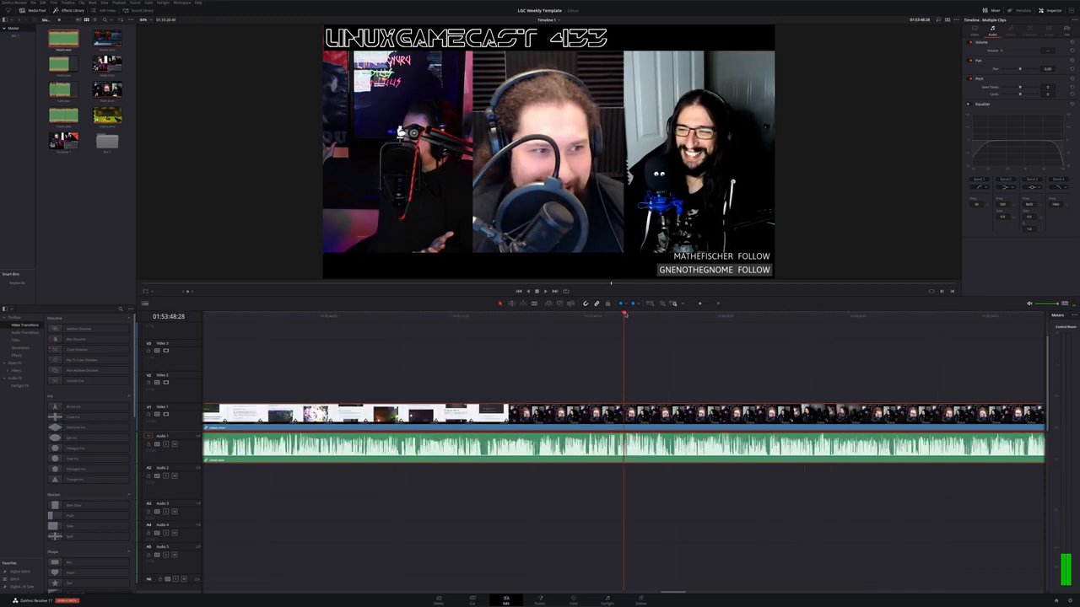
left_click_drag(625, 314, 601, 316)
key("space")
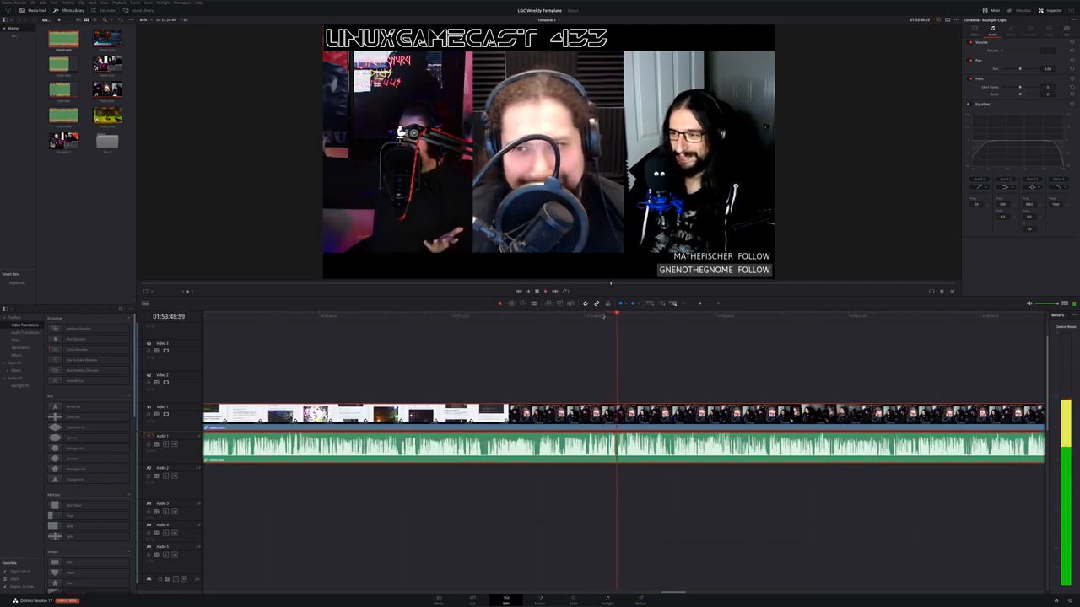
left_click_drag(603, 316, 565, 322)
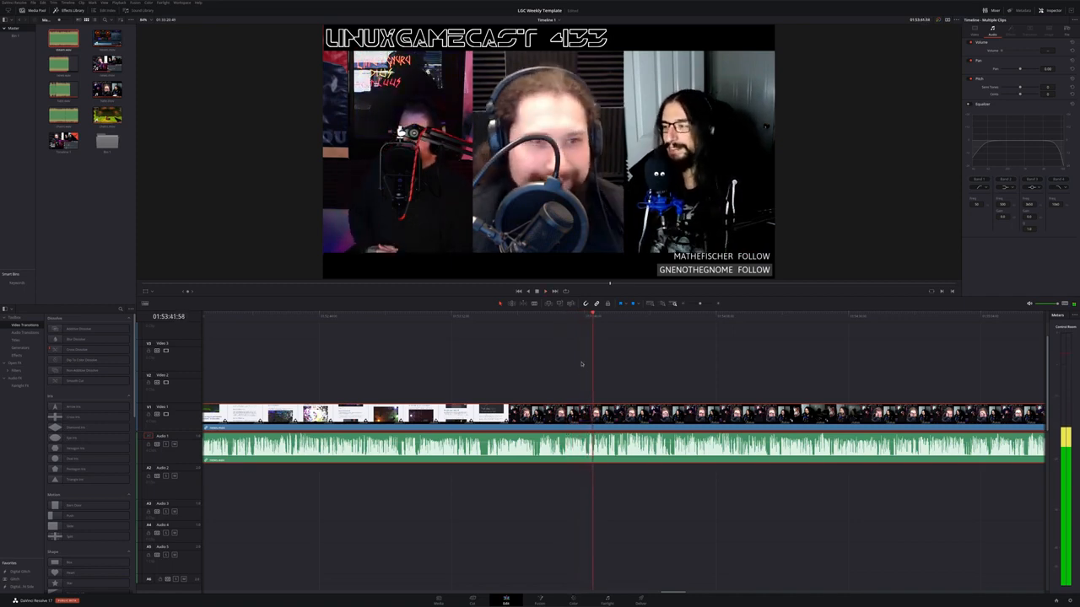
key("ctrl+b")
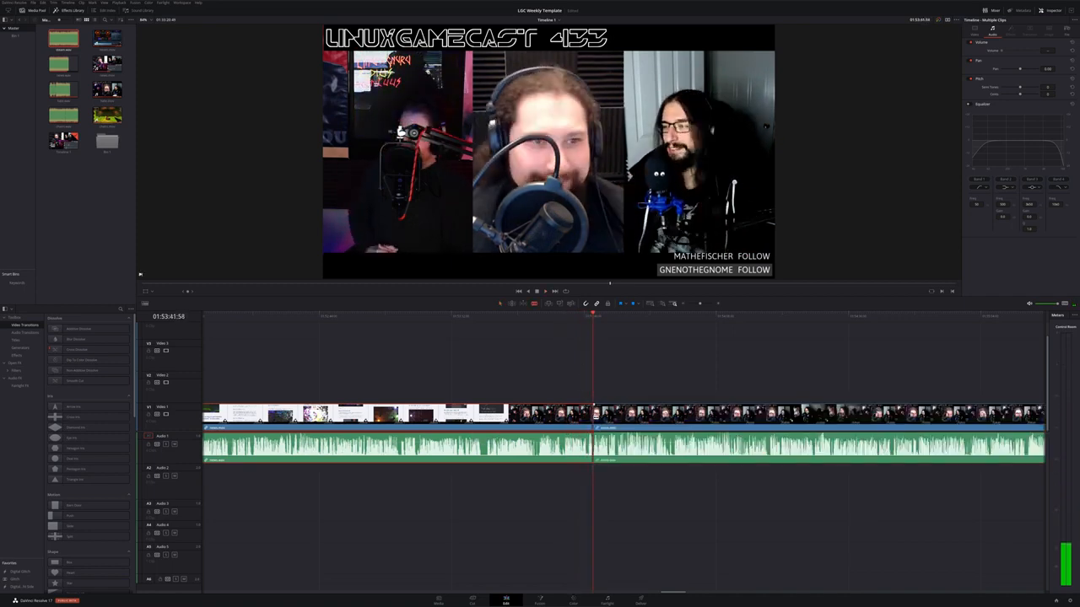
Move the playhead back slightly and play the clip from there
mouse_move(580, 319)
left_mouse_down()
mouse_move(555, 322)
mouse_move(564, 322)
left_mouse_up()
key("space")
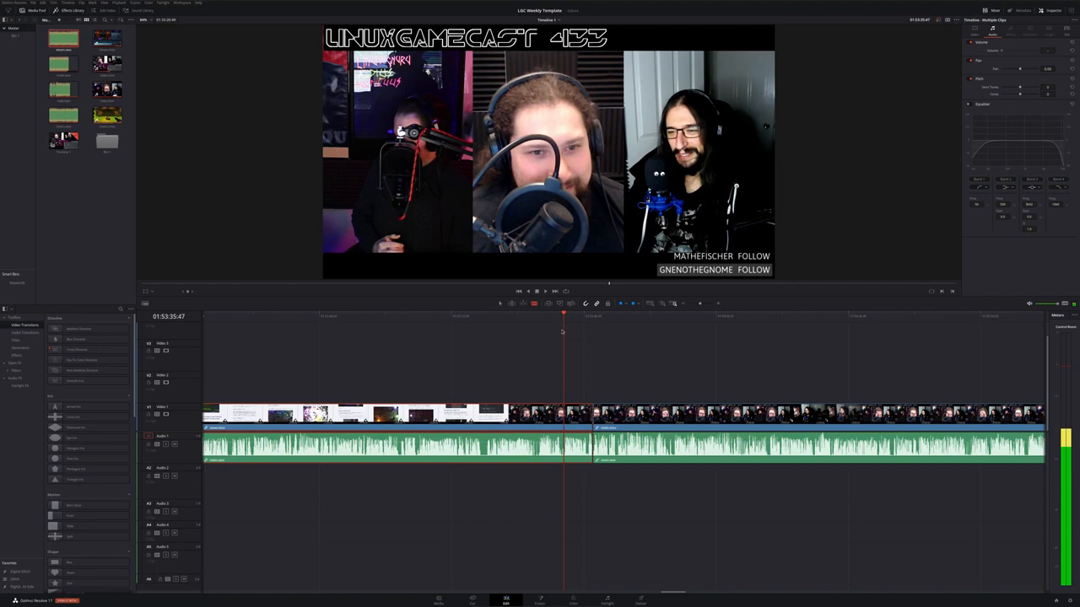
Split the clip at the playhead and edit the short segment that follows it
left_click(563, 417)
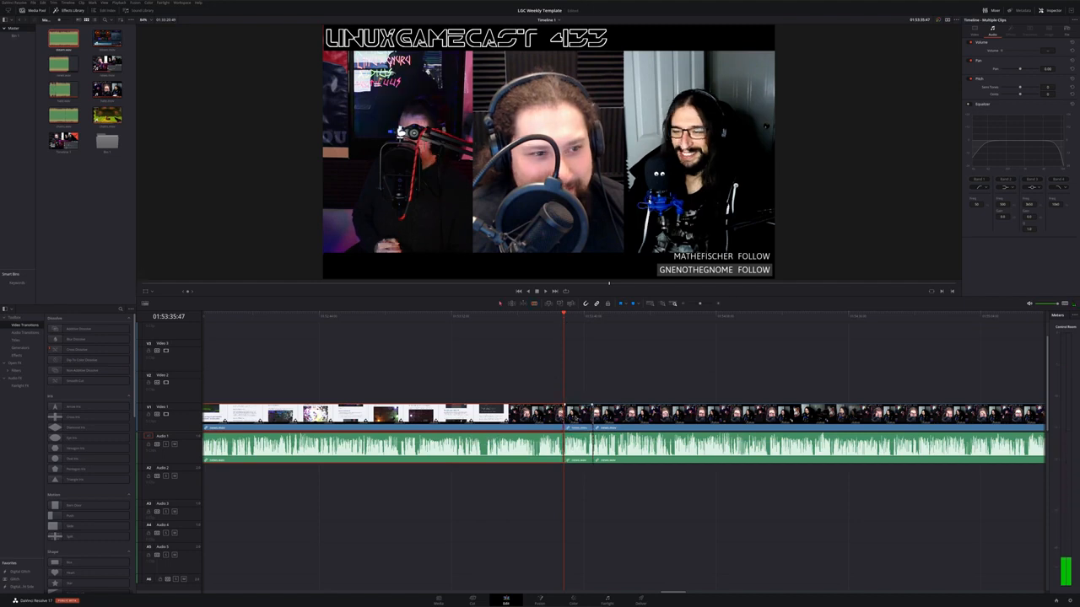
left_click(576, 419)
right_click(576, 420)
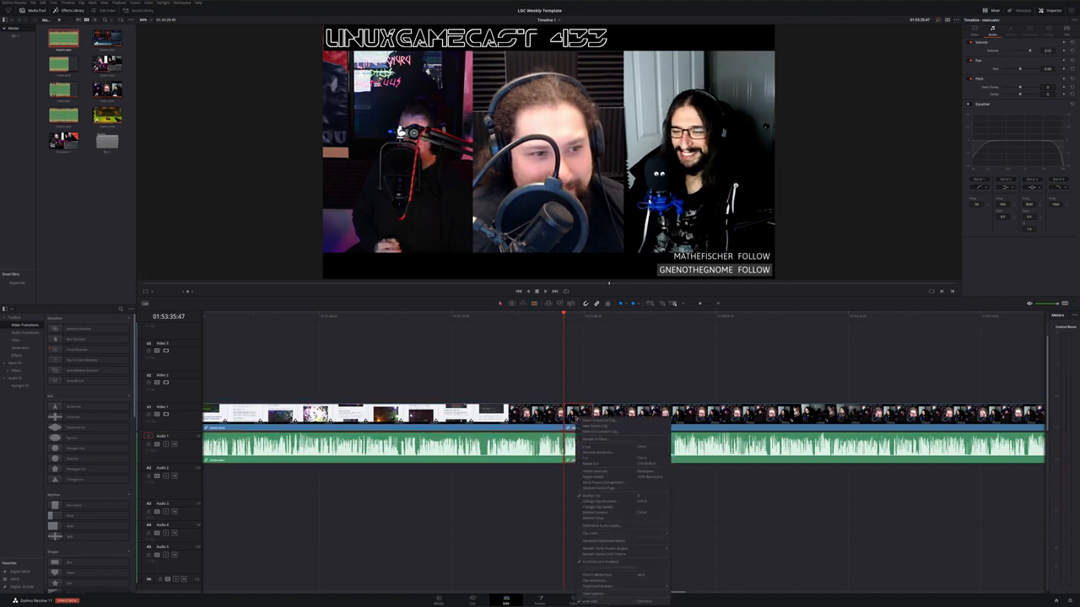
left_click(590, 448)
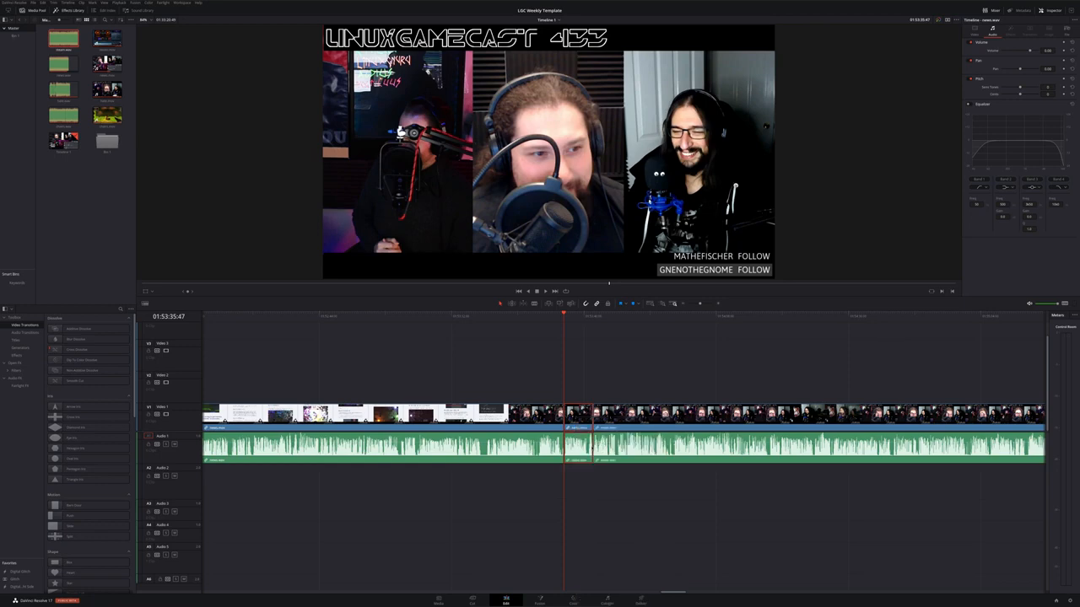
Fit the whole timeline in view and delete the empty gap at the start of the timeline
key("shift+z")
left_click_drag(393, 317, 201, 317)
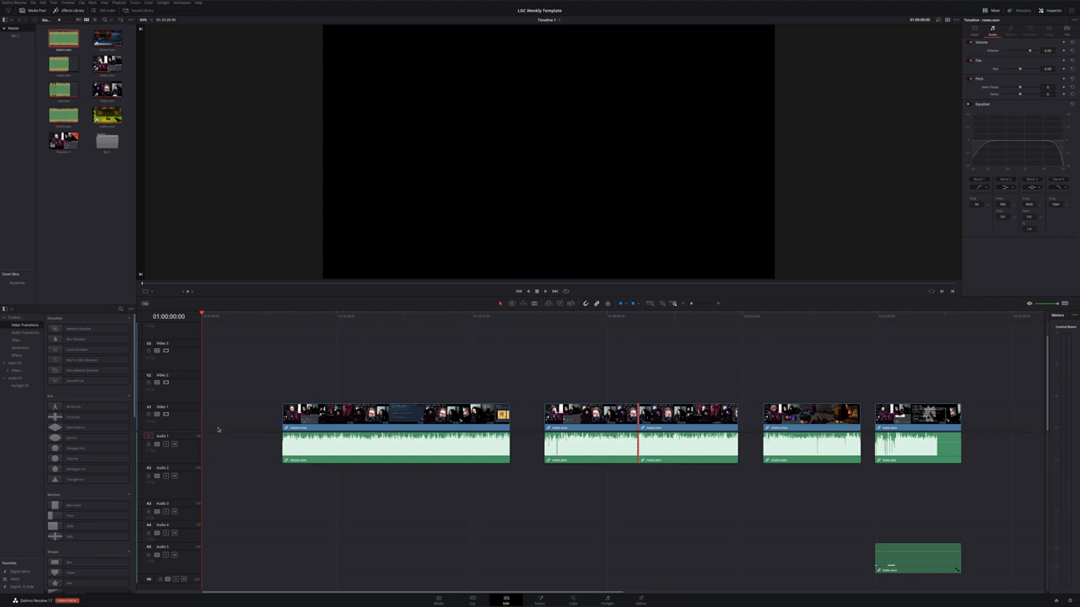
left_click(217, 430)
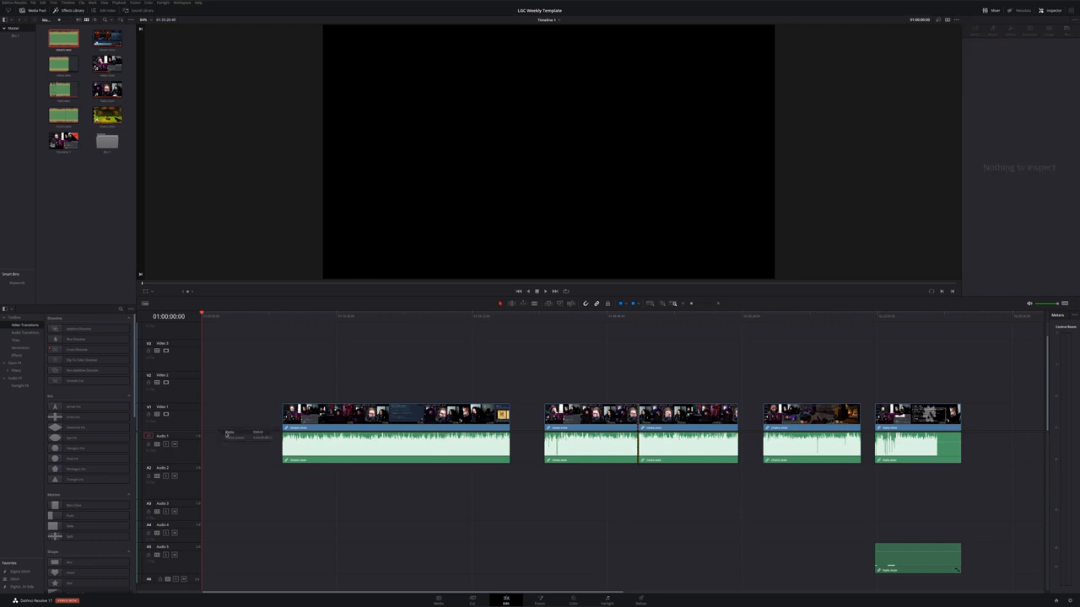
left_click(226, 433)
Zoom in on the first clip and play it from the start of the timeline to review it
scroll(236, 404, "up", 10)
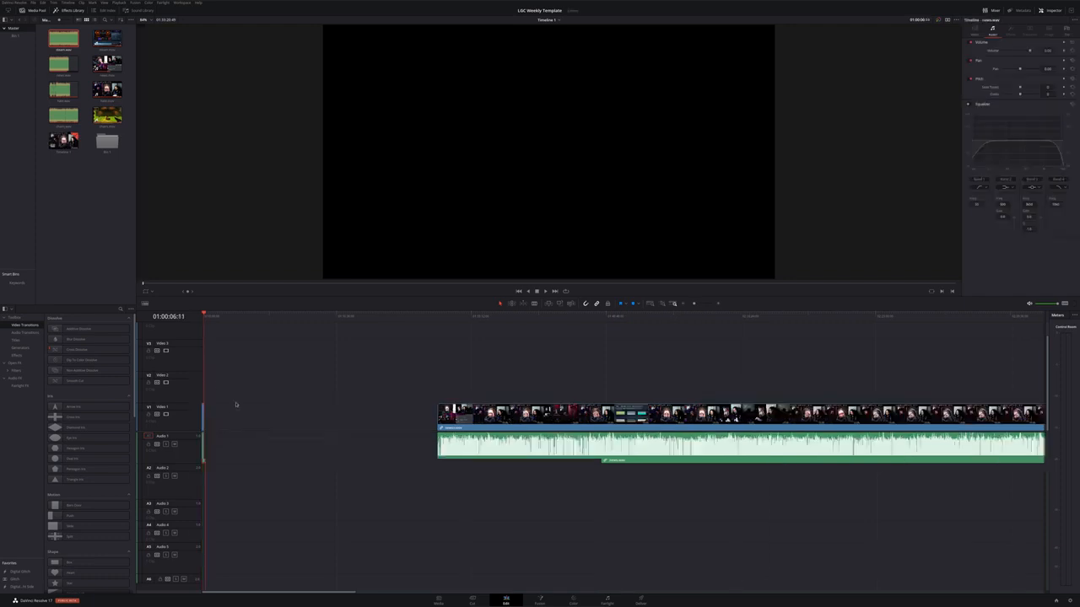
scroll(236, 404, "up", 4)
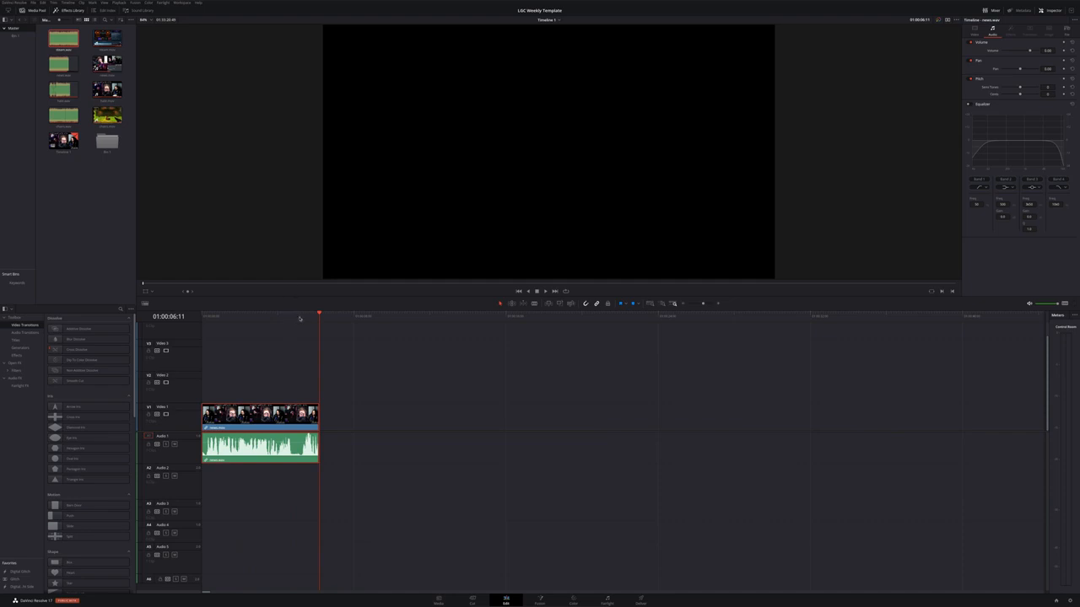
left_click_drag(299, 318, 201, 326)
key("space")
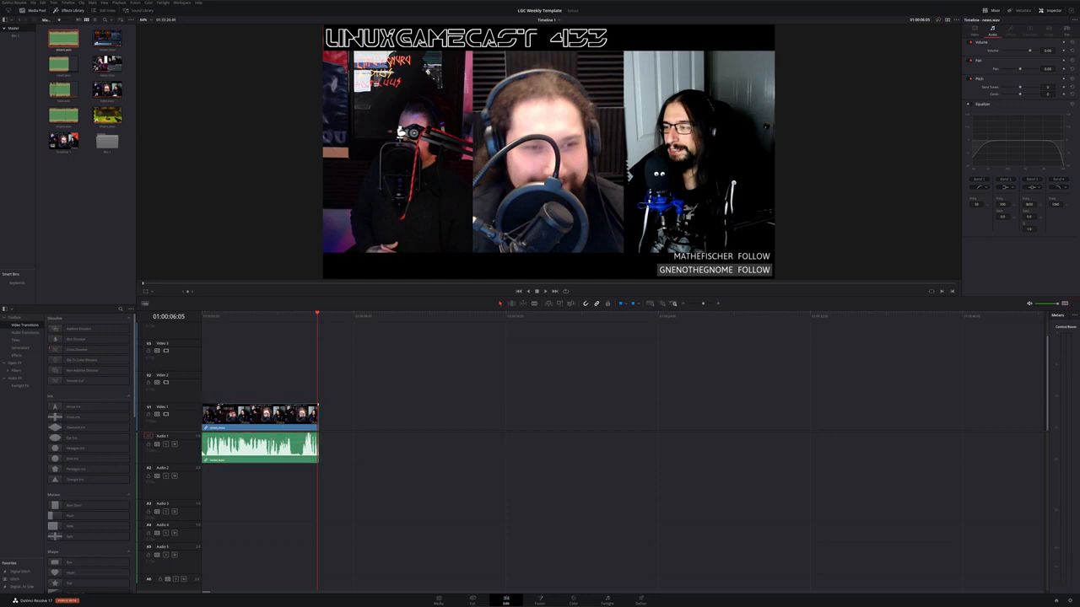
key("Home")
key("space")
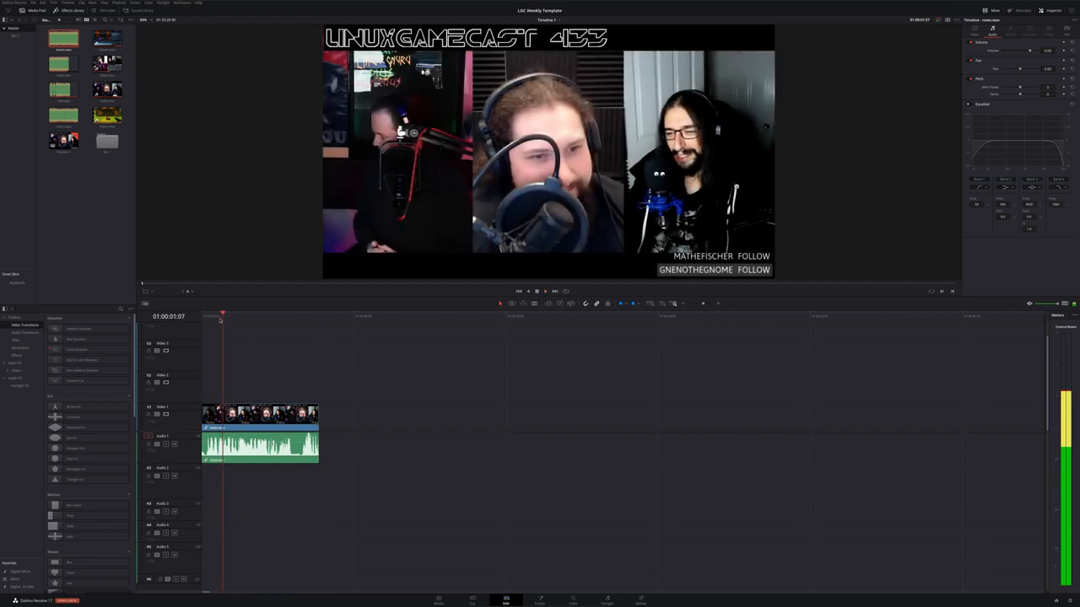
key("Home")
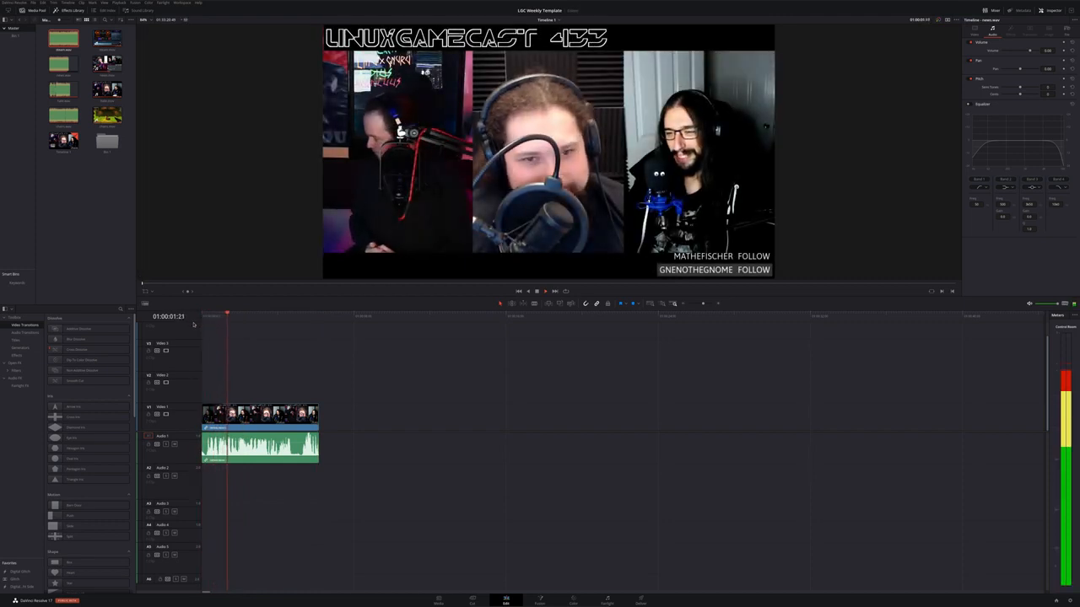
key("space")
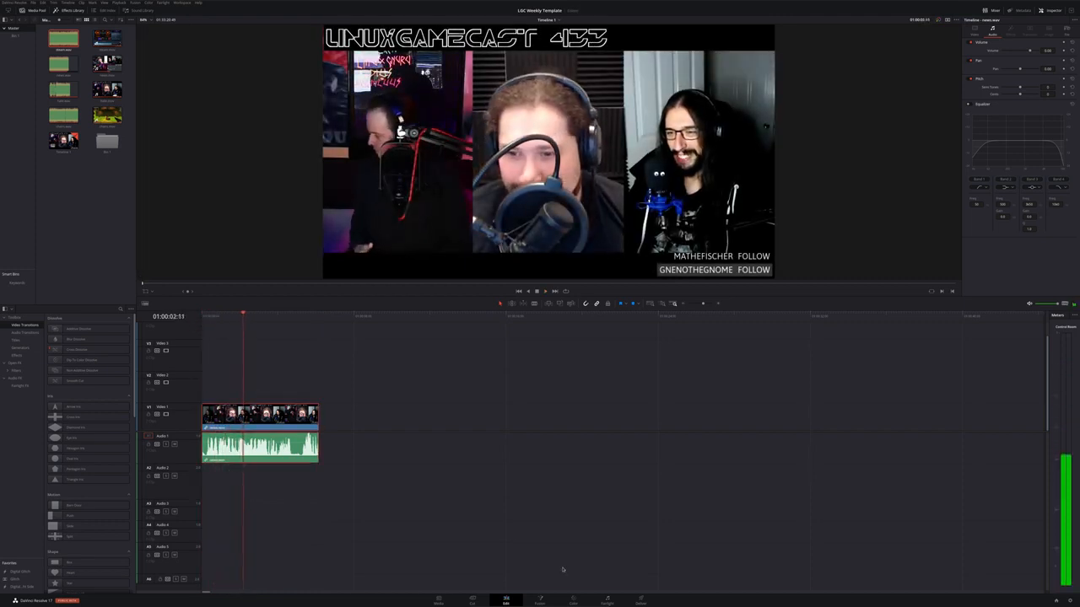
Switch to the Color page and turn the clip monochrome with the RGB Mixer
left_click(572, 602)
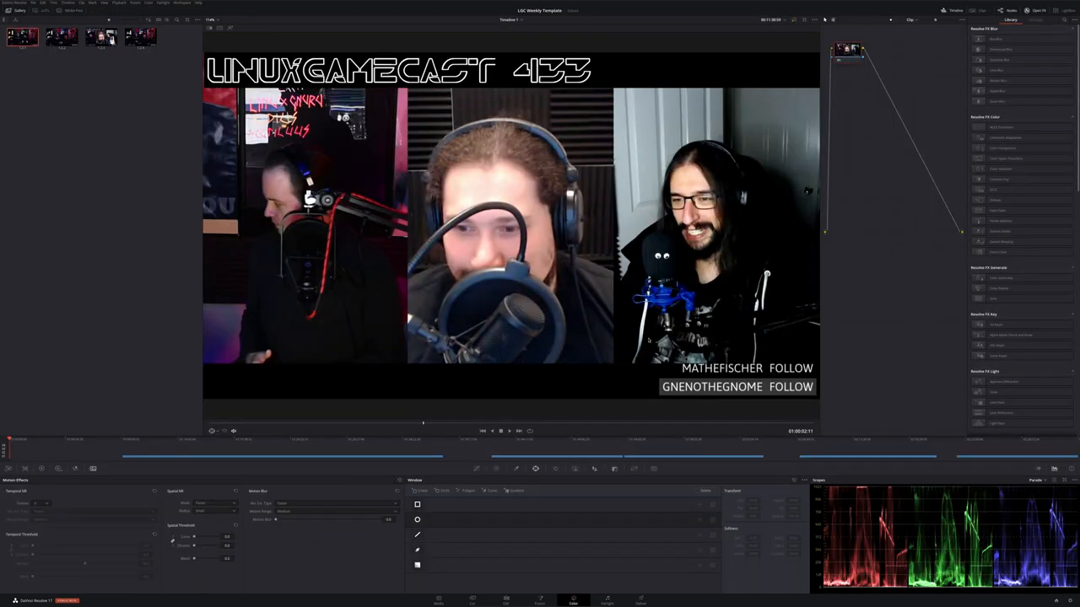
left_click(58, 469)
left_click(42, 469)
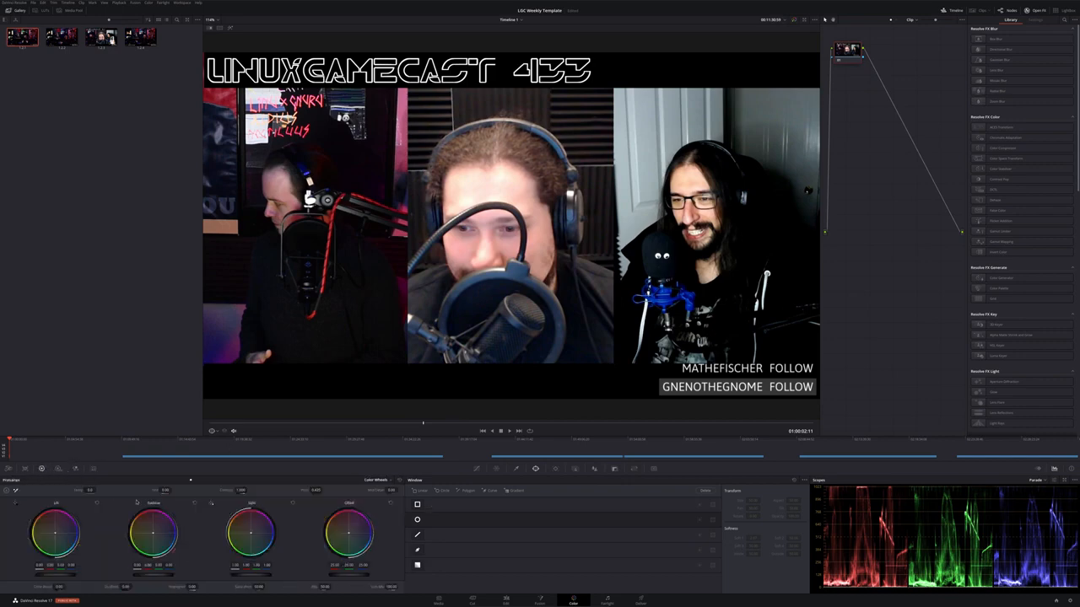
left_click(75, 468)
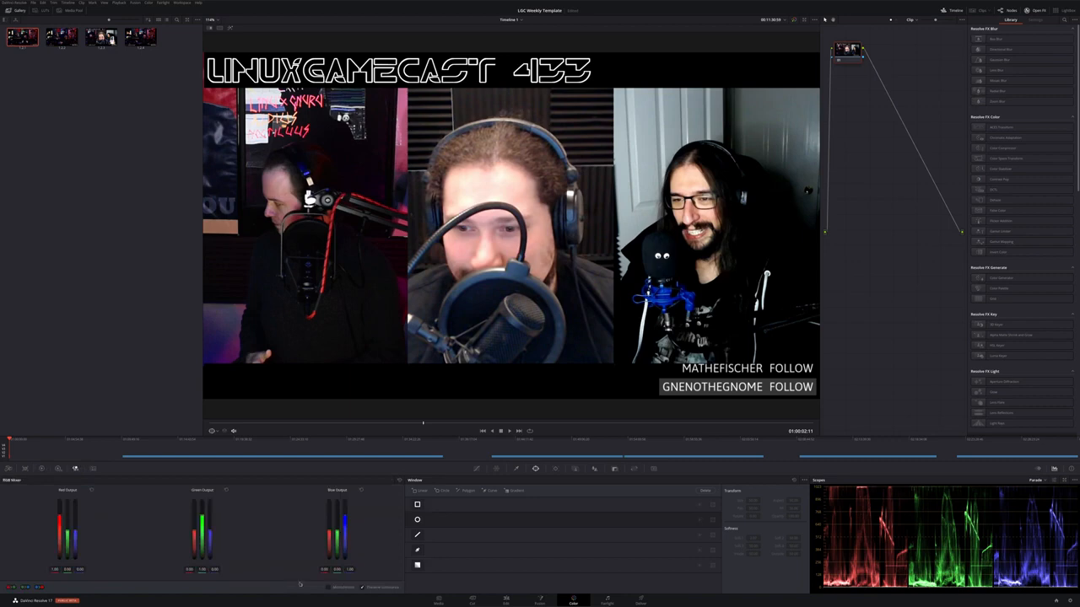
left_click(329, 587)
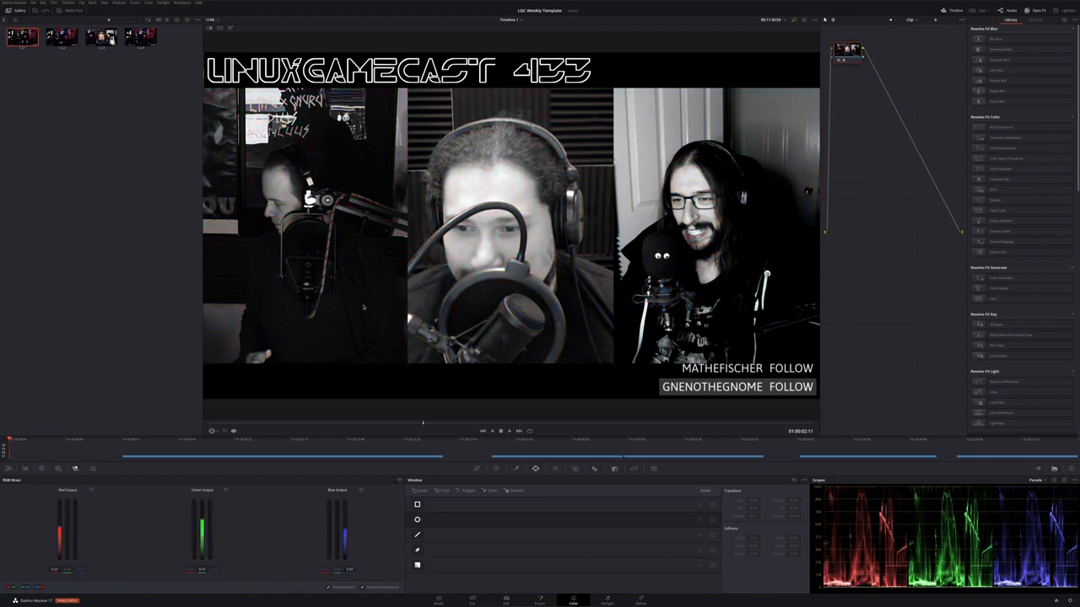
Add a layer node and draw a curve window around the red neon sign so it keeps its colour
key("alt+l")
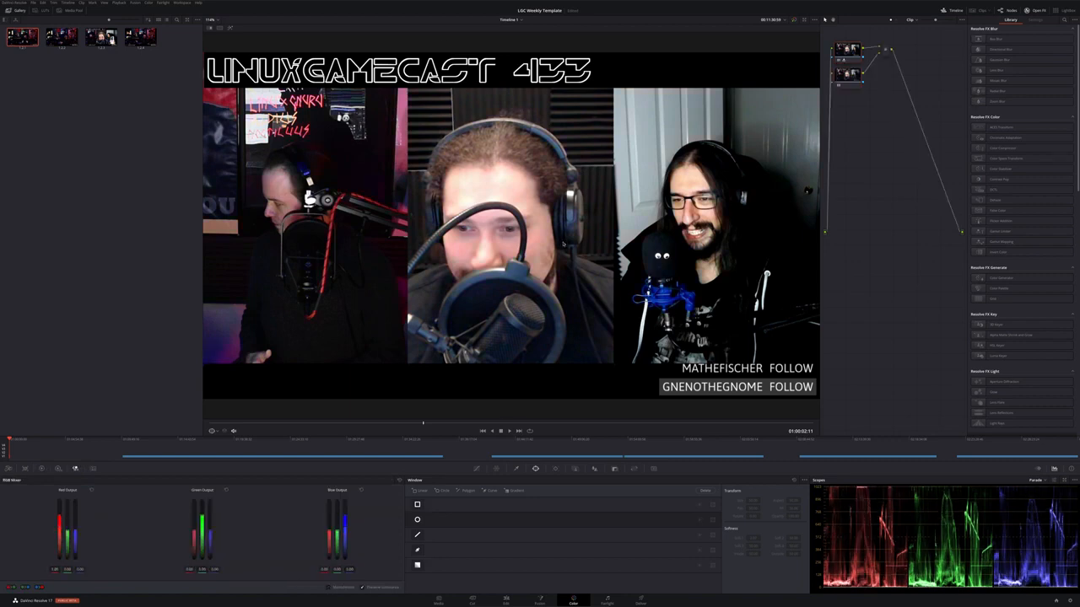
left_click(492, 491)
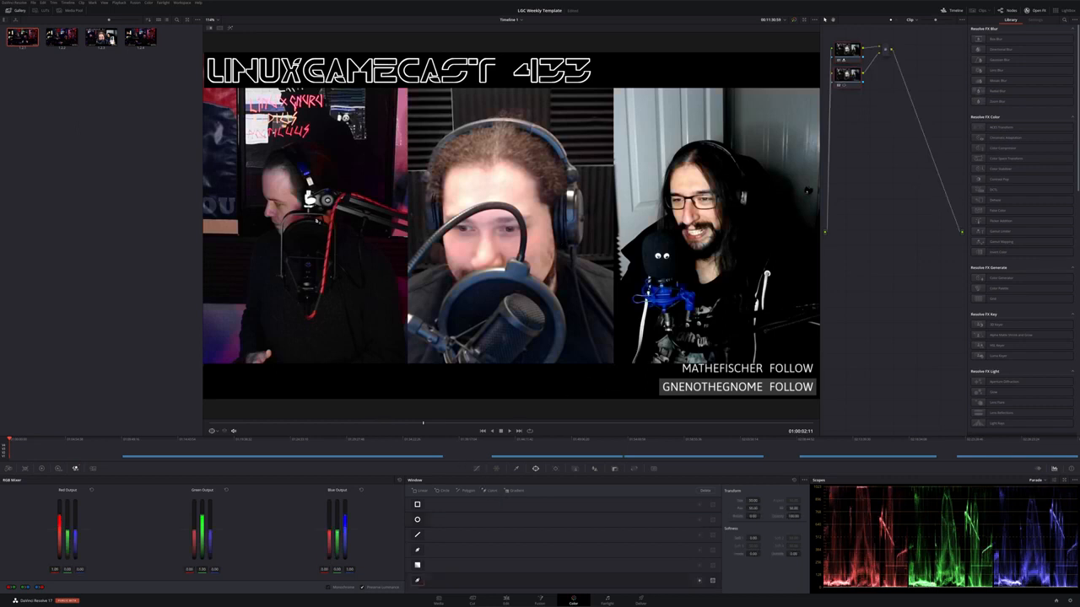
scroll(251, 86, "up", 5)
left_click_drag(306, 144, 697, 281)
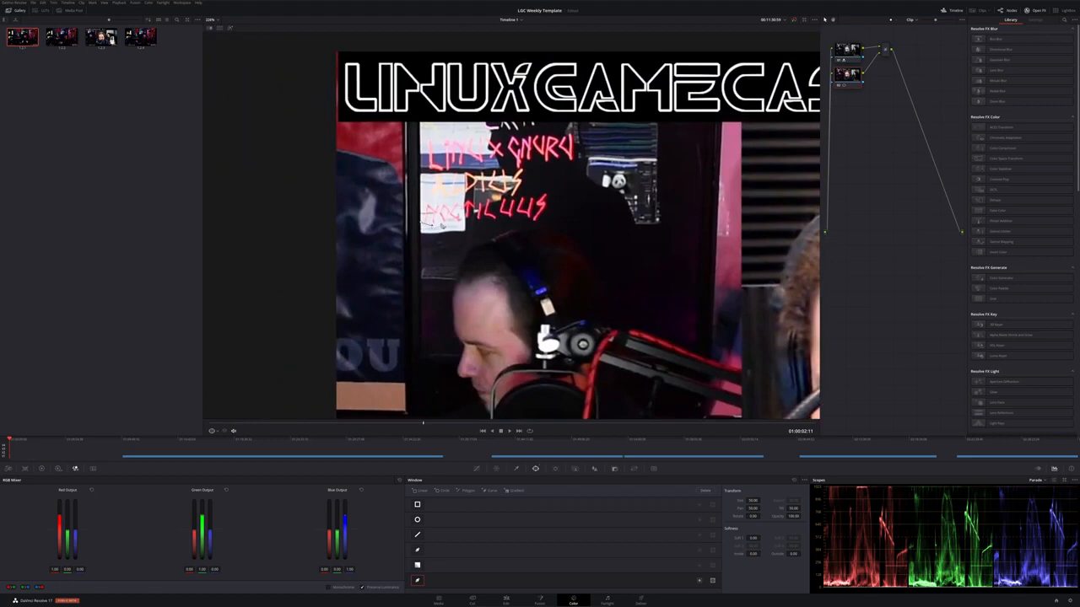
left_click(441, 221)
left_click(446, 224)
left_click(452, 219)
left_click(465, 223)
left_click(485, 221)
left_click(503, 217)
left_click(522, 219)
left_click(538, 222)
left_click(550, 204)
left_click(552, 191)
left_click(542, 189)
left_click(535, 193)
left_click(519, 194)
left_click(523, 174)
left_click(528, 163)
left_click(533, 154)
left_click(541, 161)
left_click(549, 162)
left_click(559, 159)
left_click(567, 159)
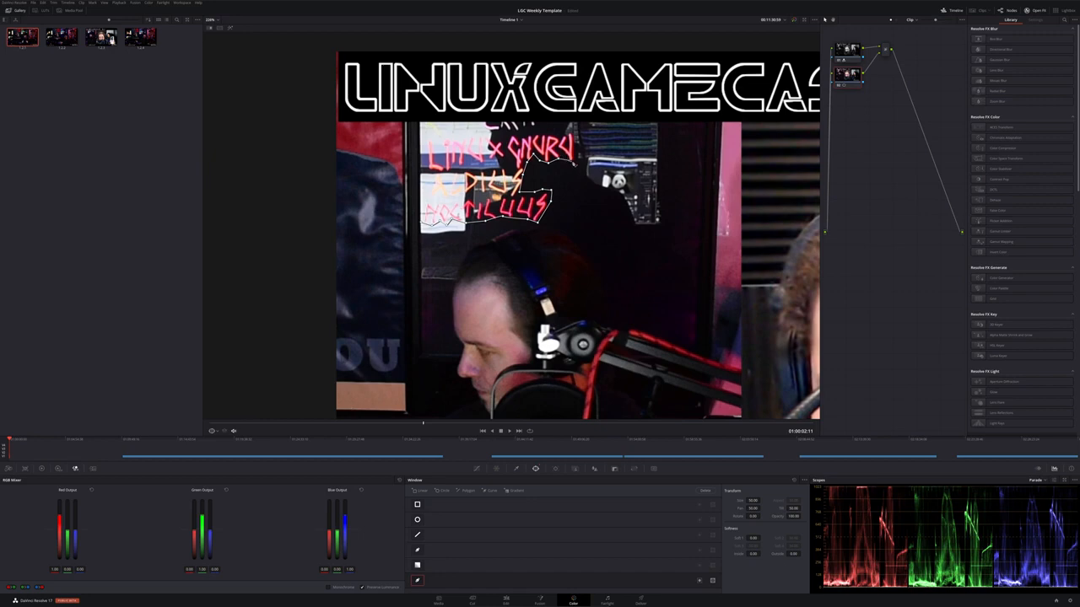
left_click(575, 162)
left_click(581, 124)
left_click(421, 124)
left_click(422, 223)
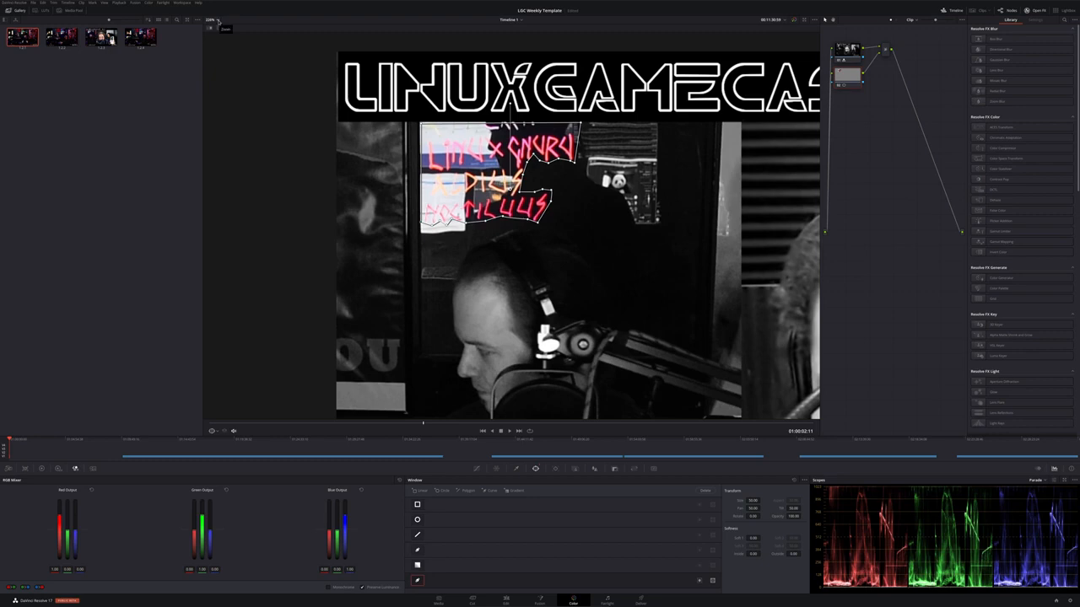
Fit the viewer, return to the Edit page and play the clip to check the colour effect
left_click(217, 21)
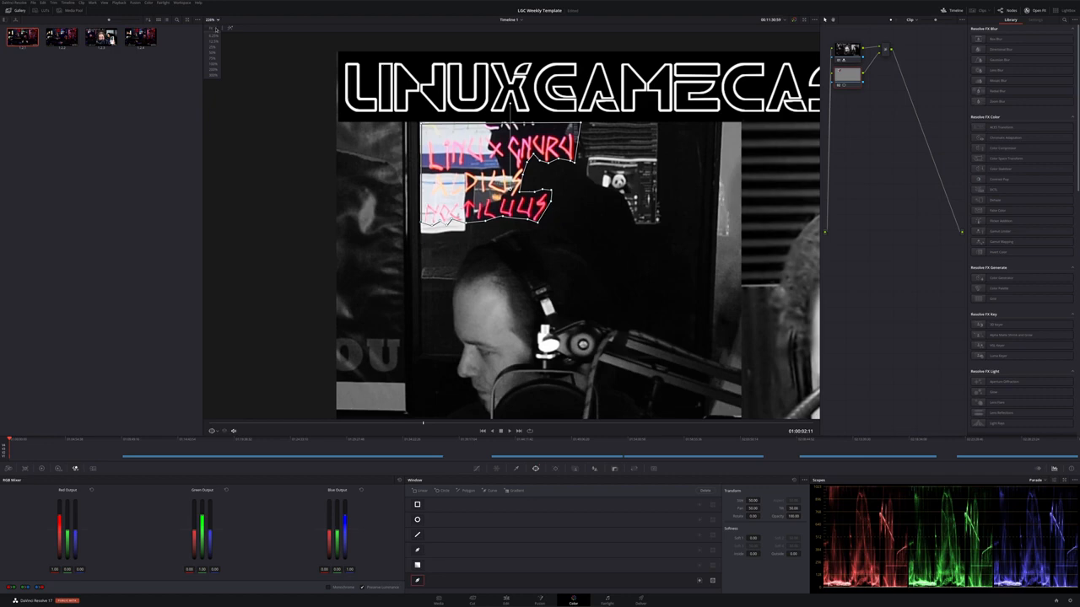
left_click(216, 30)
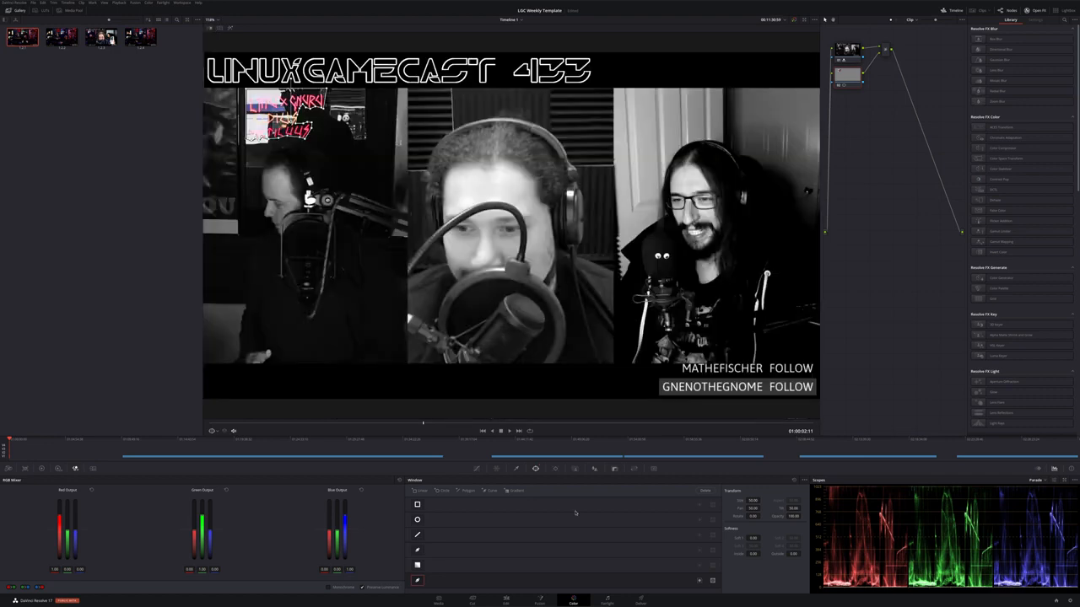
left_click(507, 598)
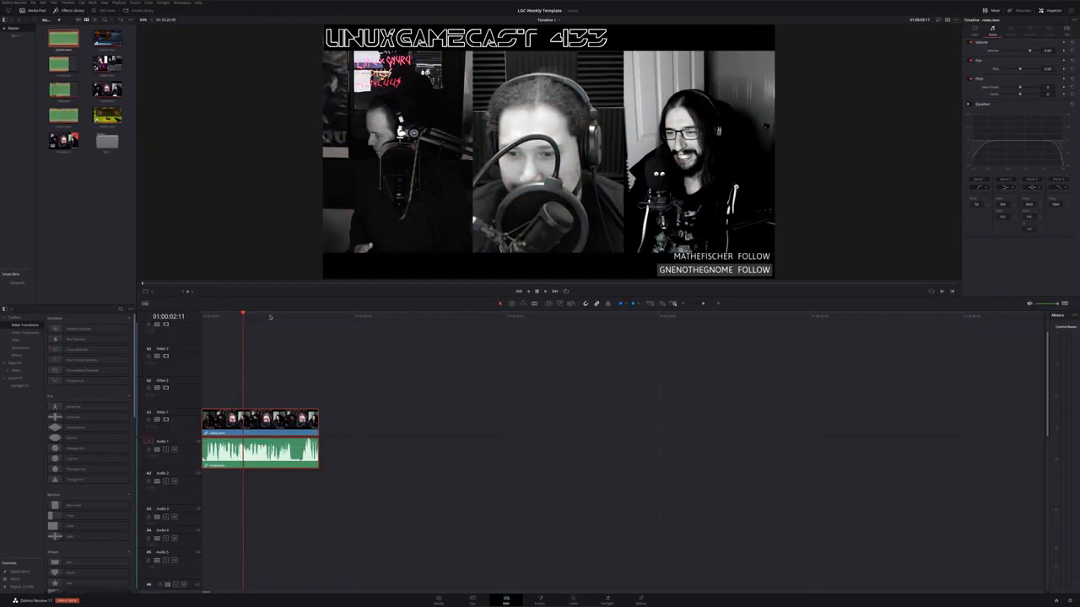
left_click_drag(270, 318, 200, 319)
key("space")
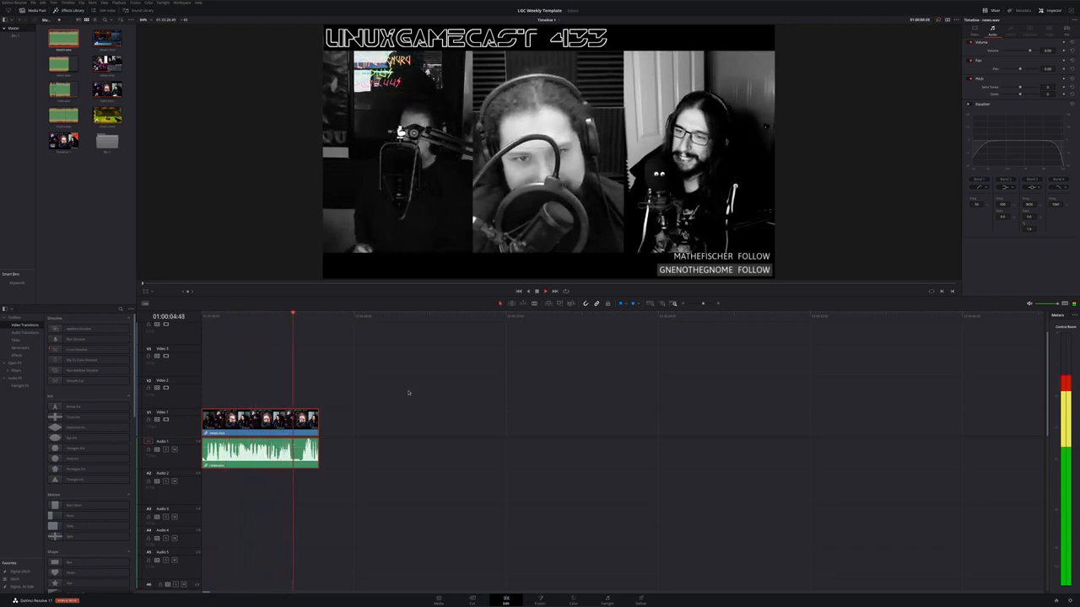
key("space")
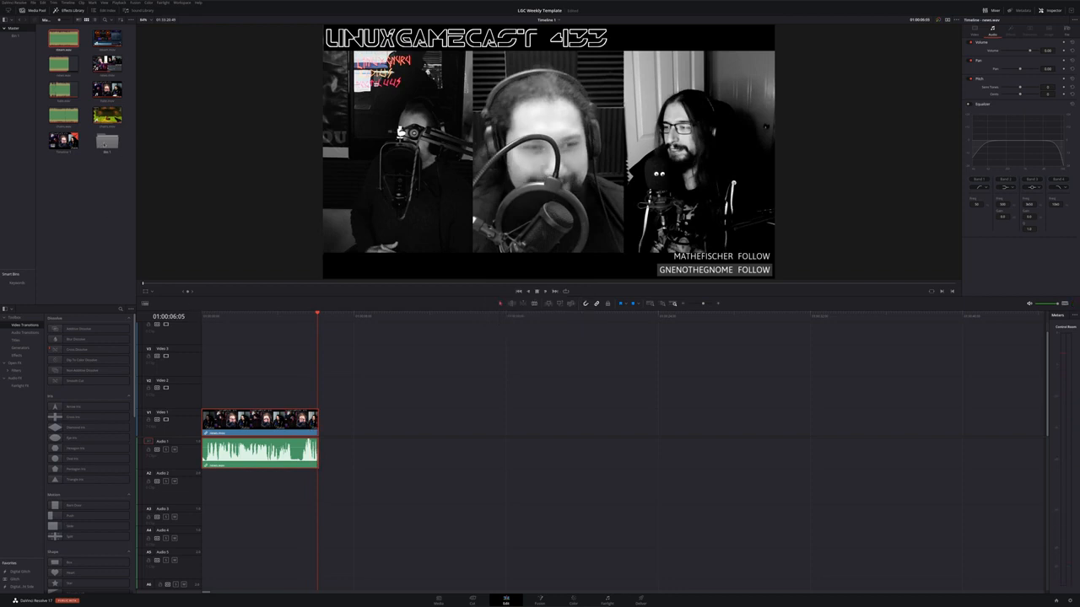
Open the bin folder and place an audio file on Audio 2 right after the first clip
double_click(107, 140)
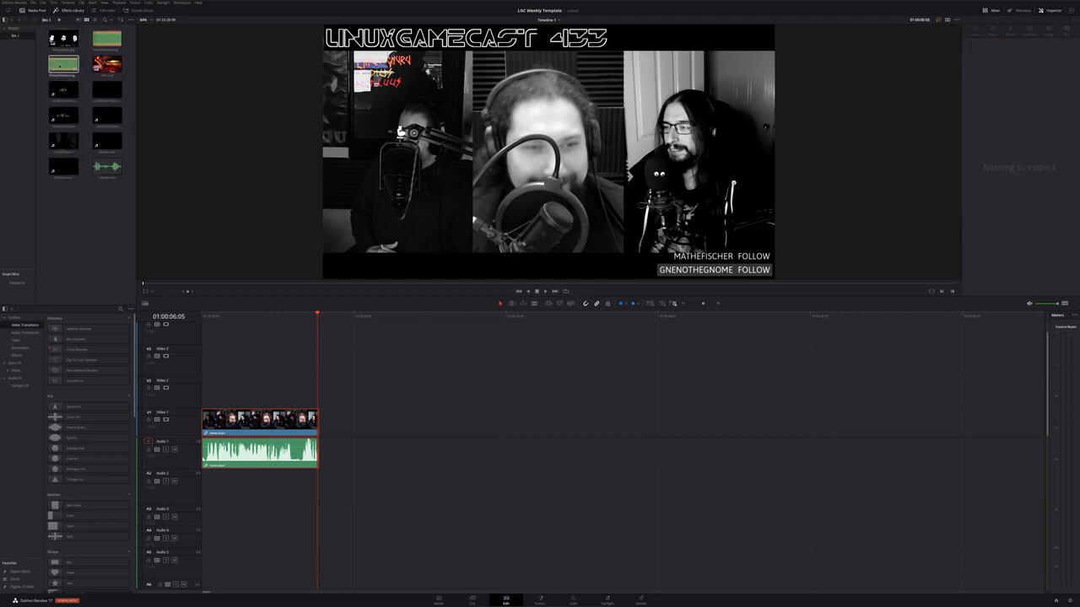
left_click(60, 65)
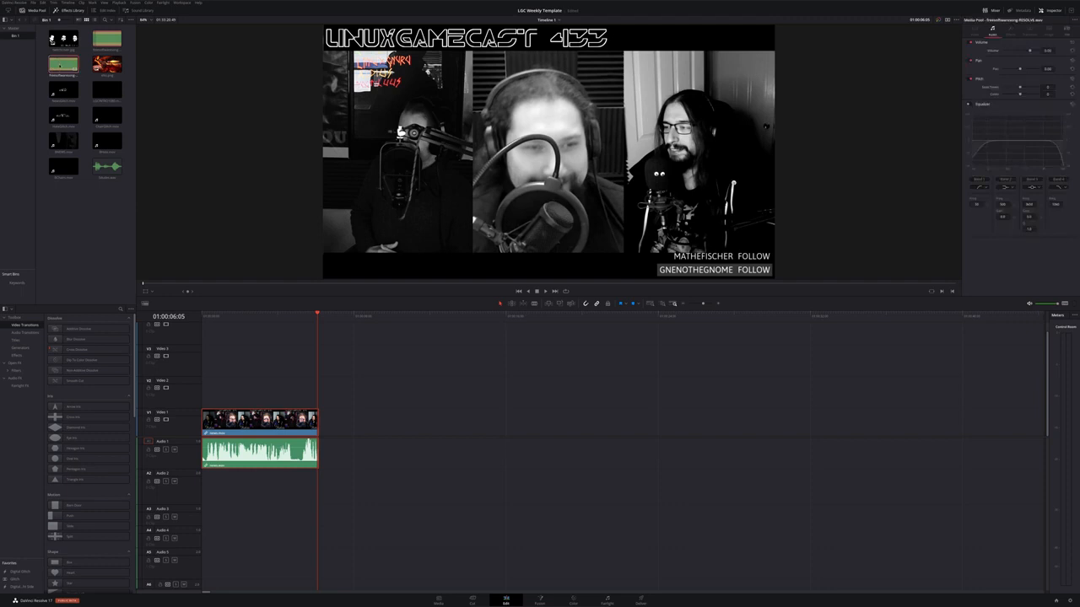
left_click_drag(61, 66, 320, 499)
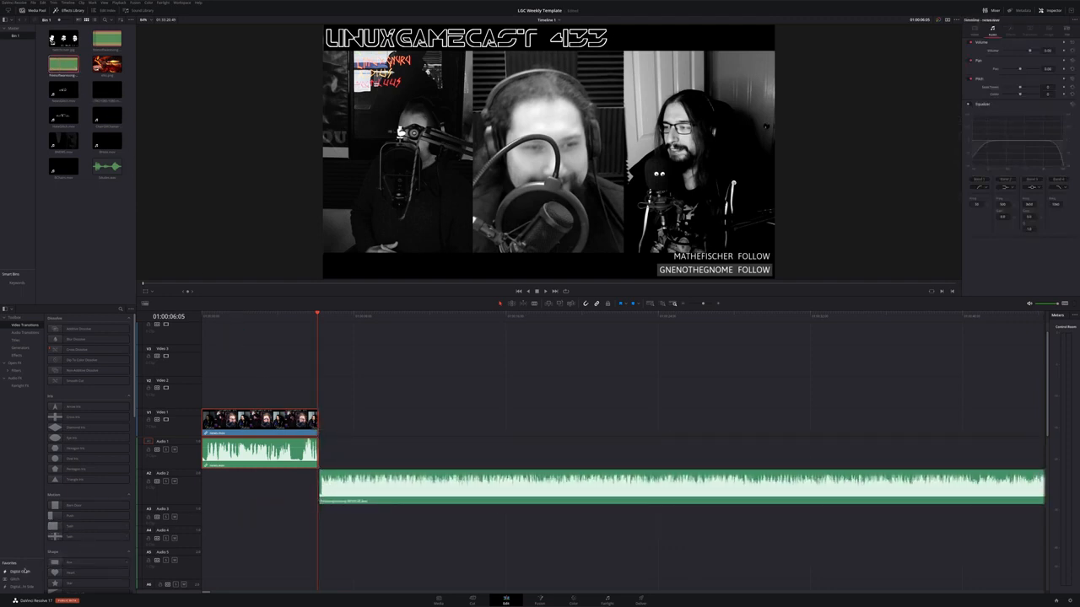
Add the Digital Glitch title to Video 2 right after the first clip and select it
left_click_drag(18, 575, 318, 393)
left_click(345, 317)
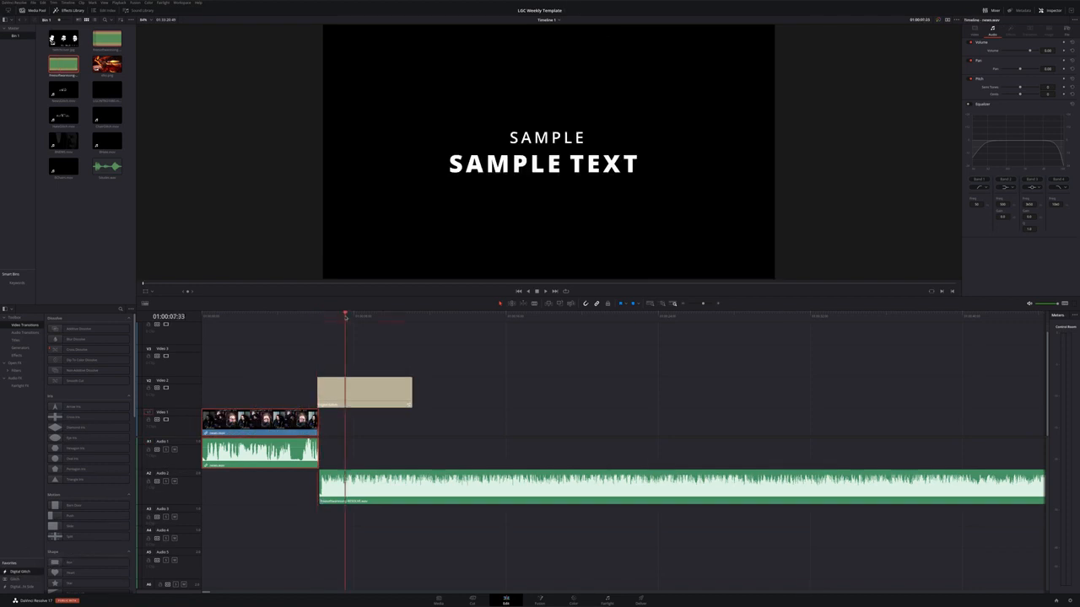
left_click(380, 395)
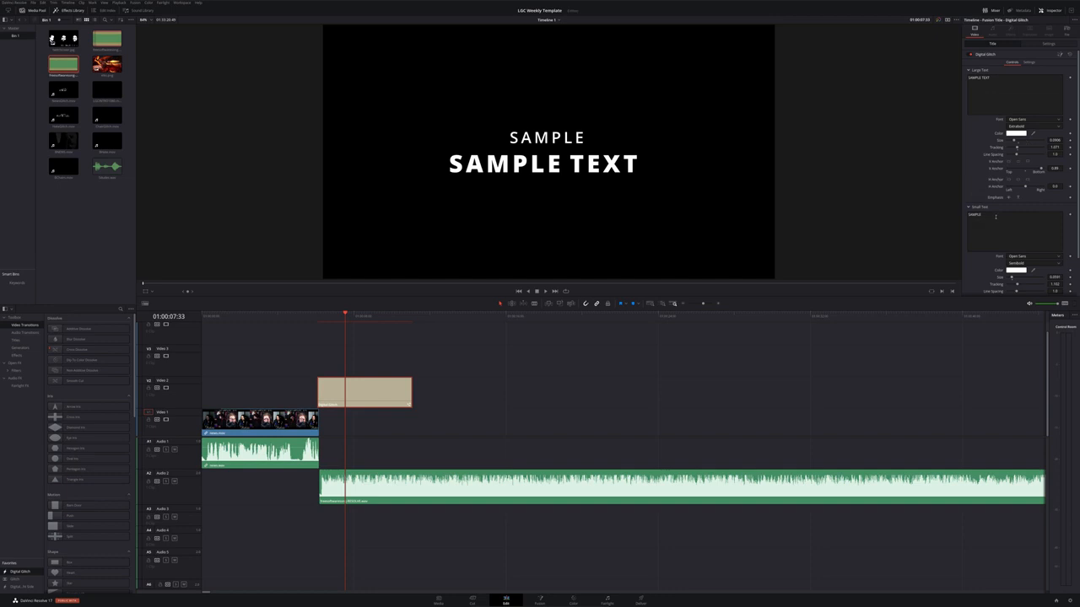
Replace the title's large text with linuxgamecast and change its font to match the show logo
left_click(1003, 80)
key("ctrl+a")
type("linu")
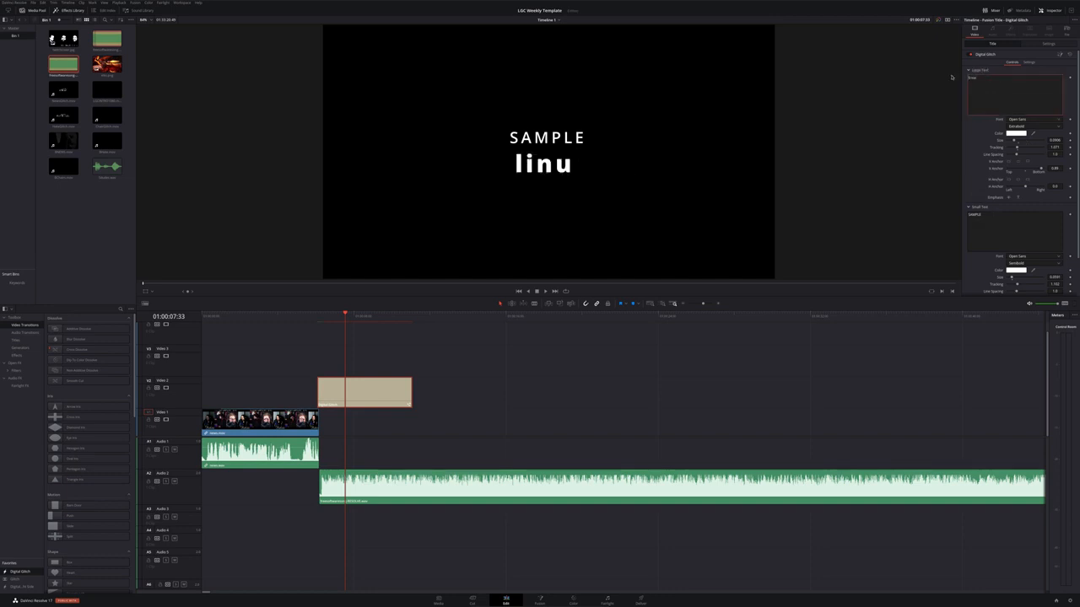
type("xgamecast")
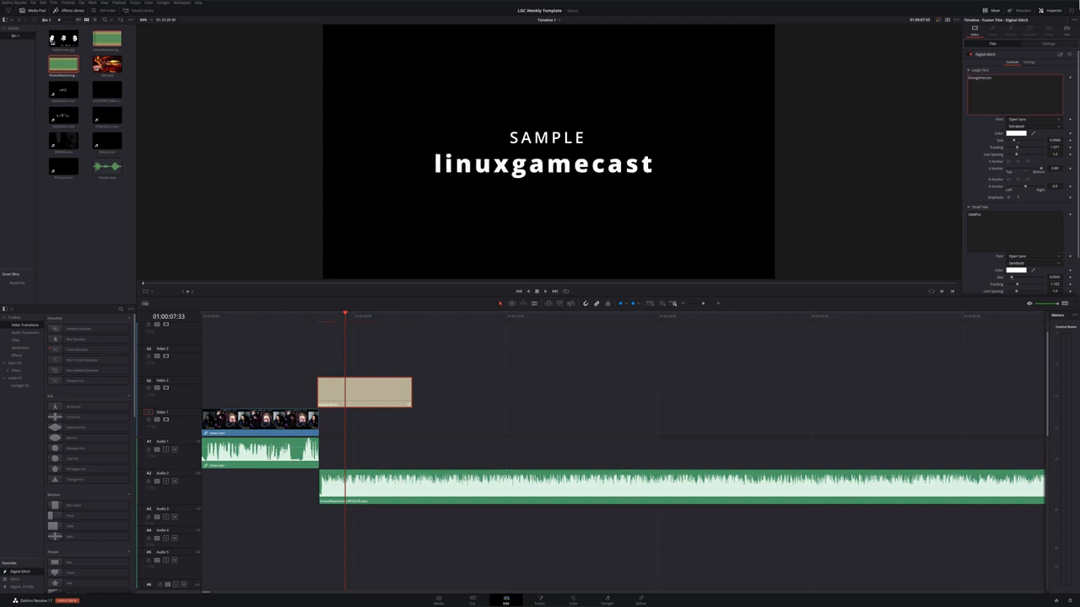
left_click(1019, 120)
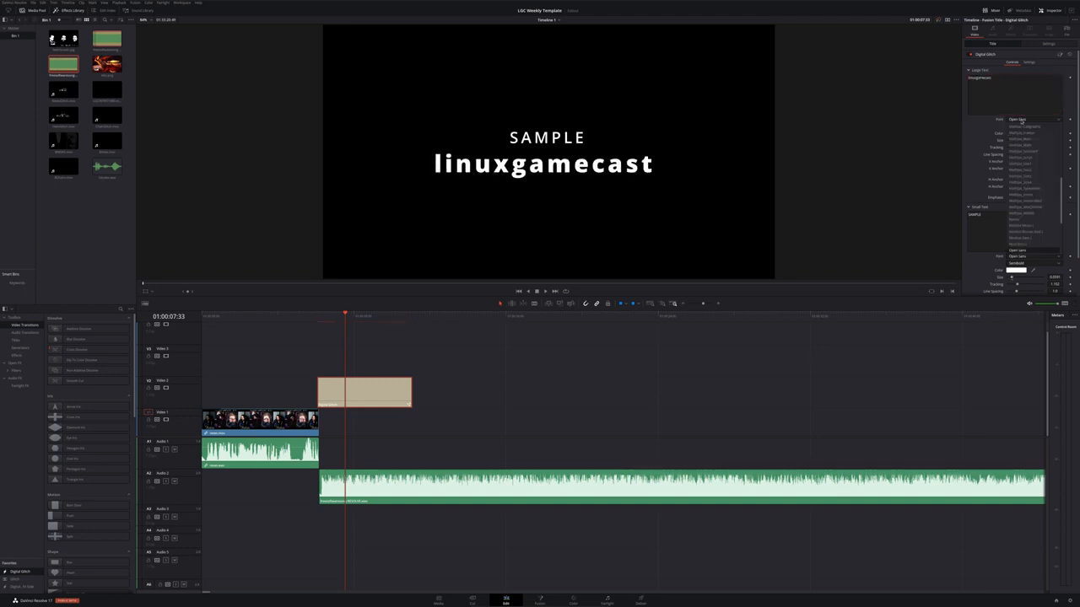
left_click(1019, 229)
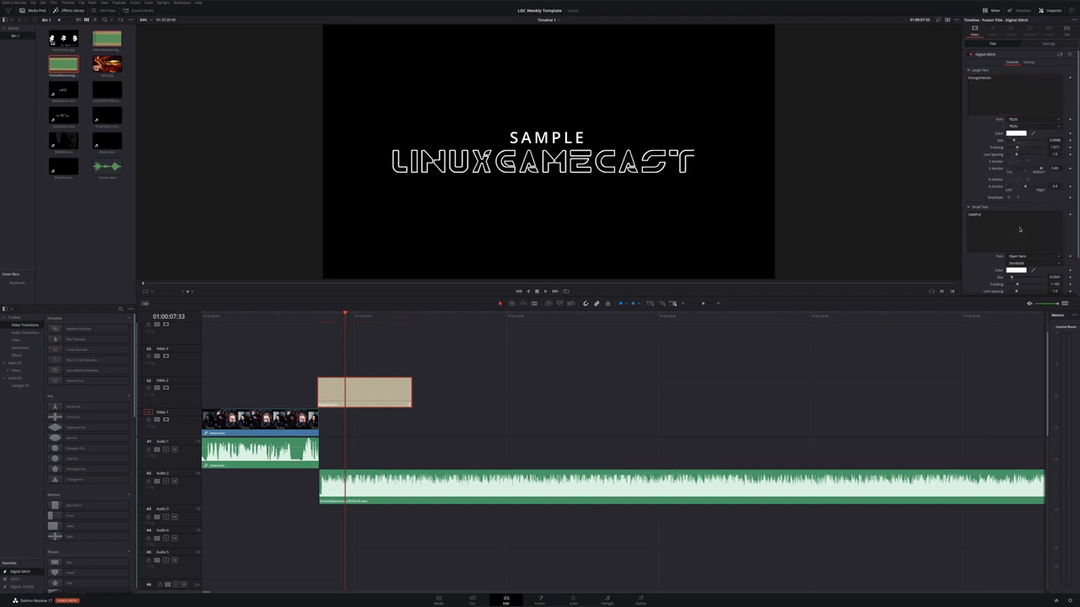
Replace the title's small text with ep434 and play back the title
left_click(1001, 222)
type("ep")
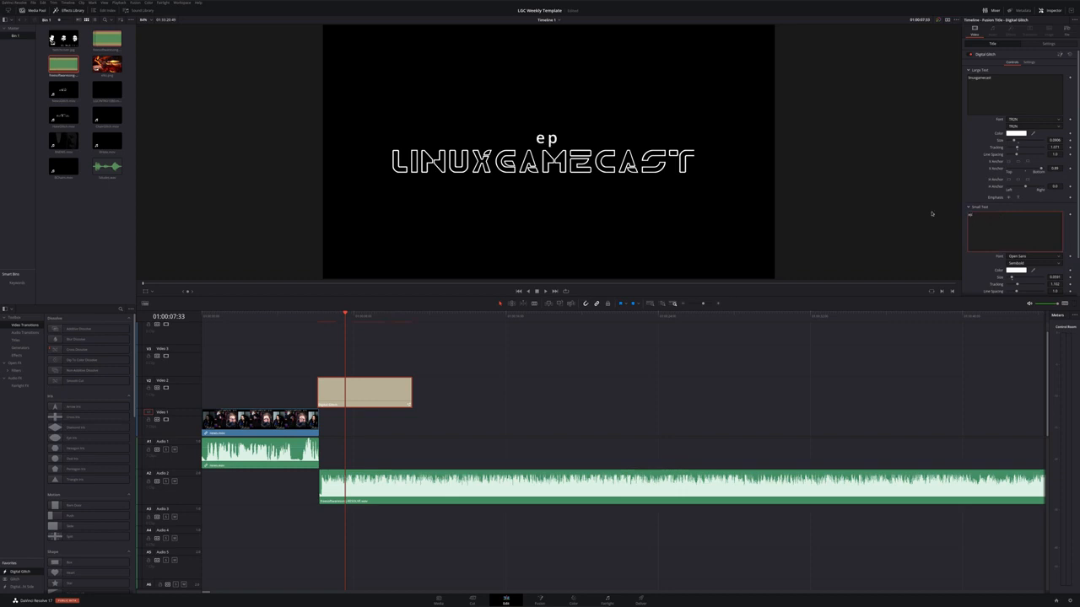
type("434")
left_click_drag(358, 317, 373, 317)
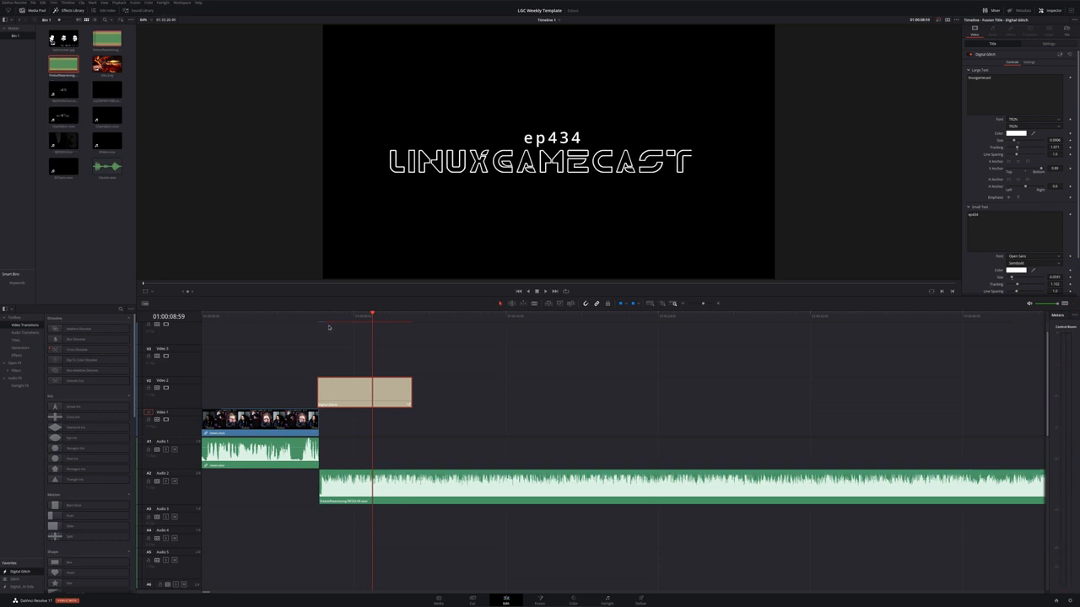
left_click(320, 324)
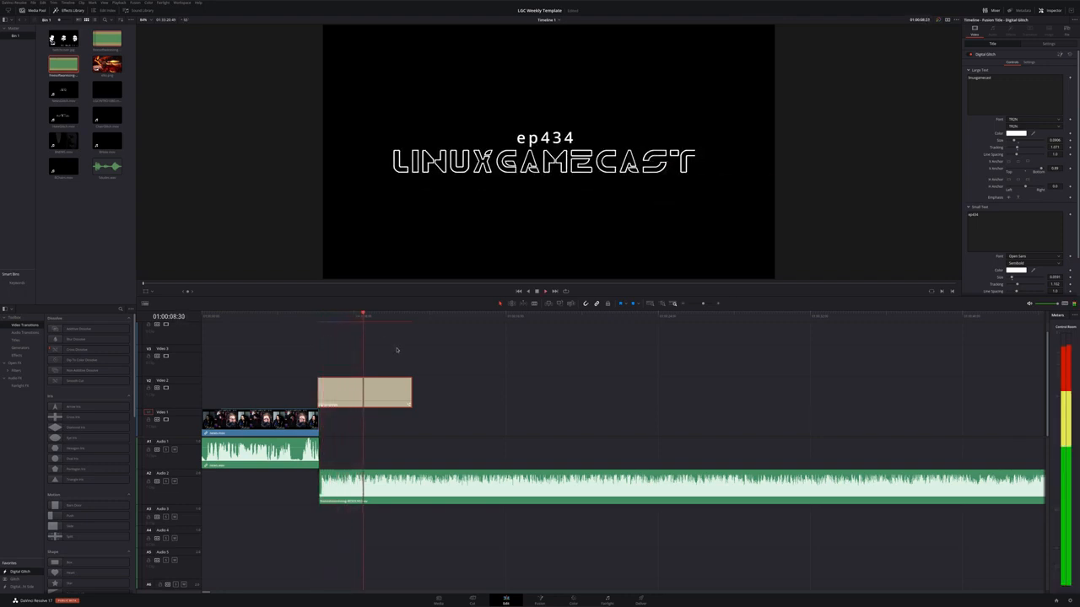
key("space")
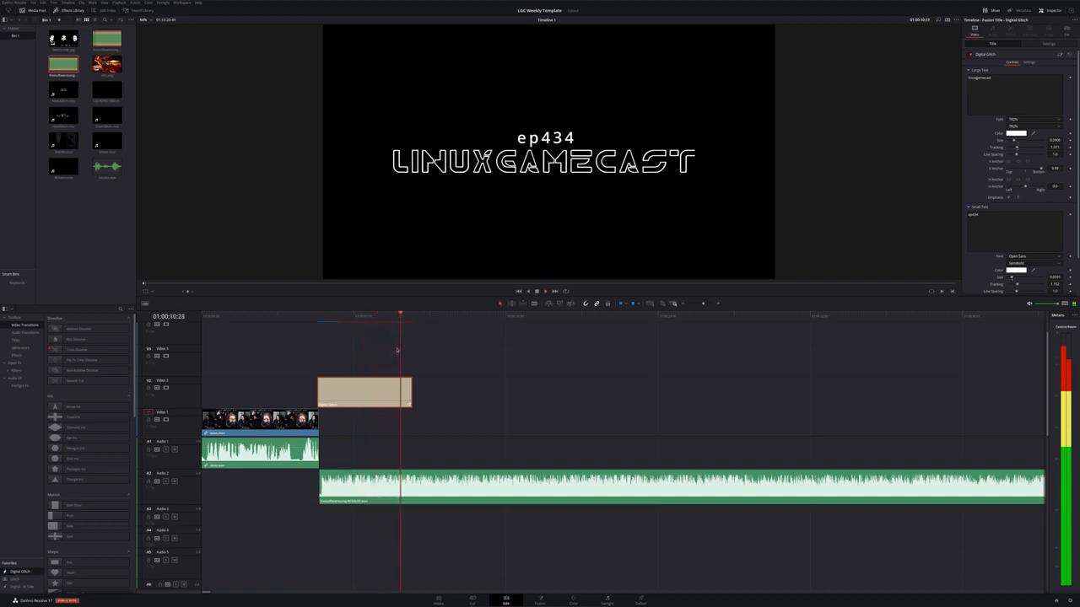
Place the stream.mov clip on Video 1 right after the end of the Audio 2 file
scroll(421, 420, "down", 12)
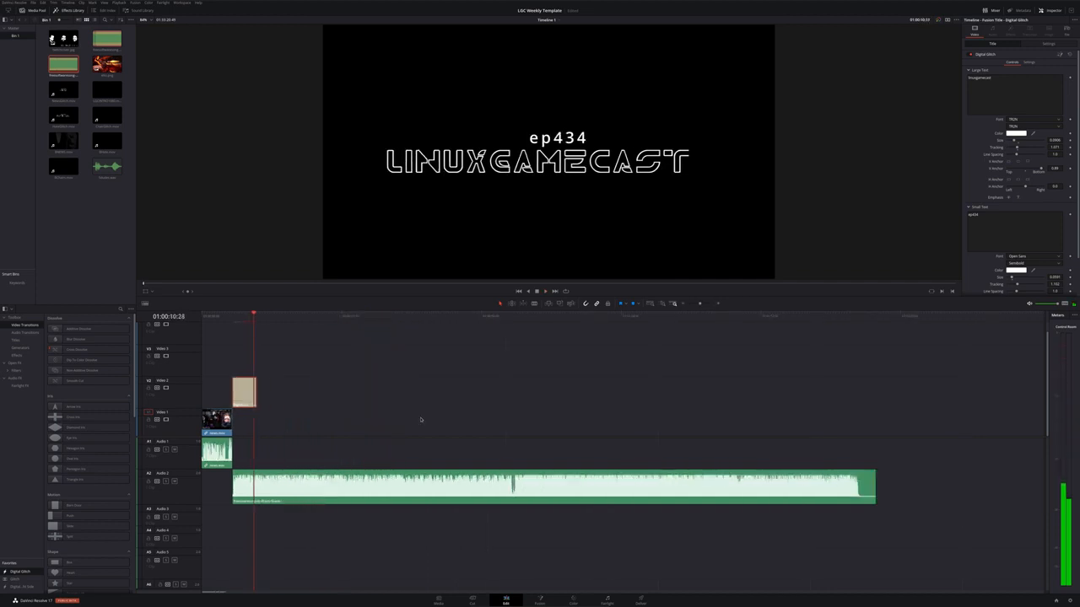
scroll(421, 419, "down", 4)
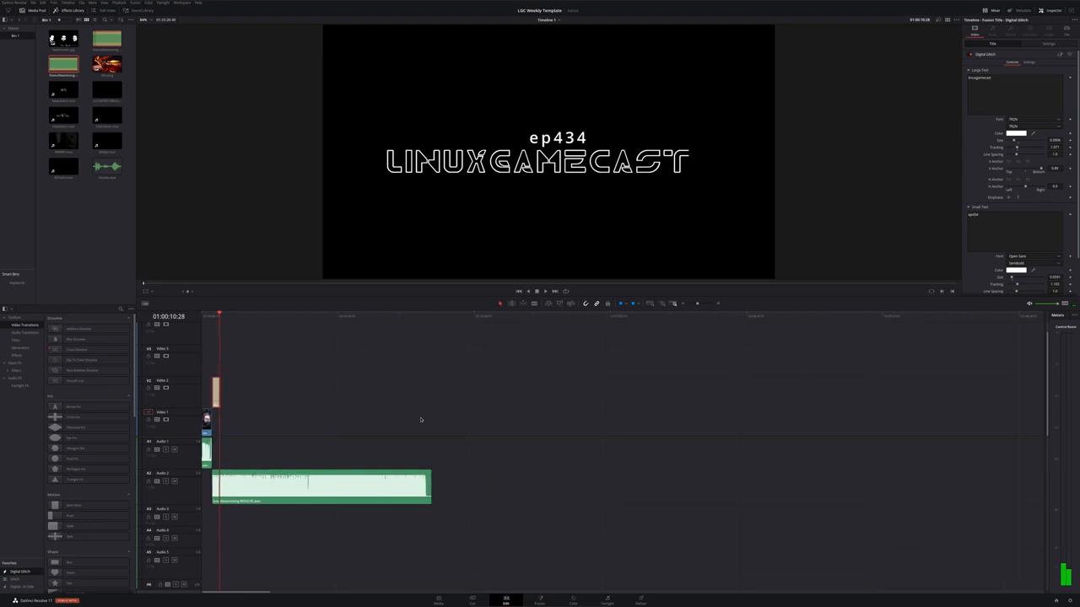
scroll(421, 419, "down", 4)
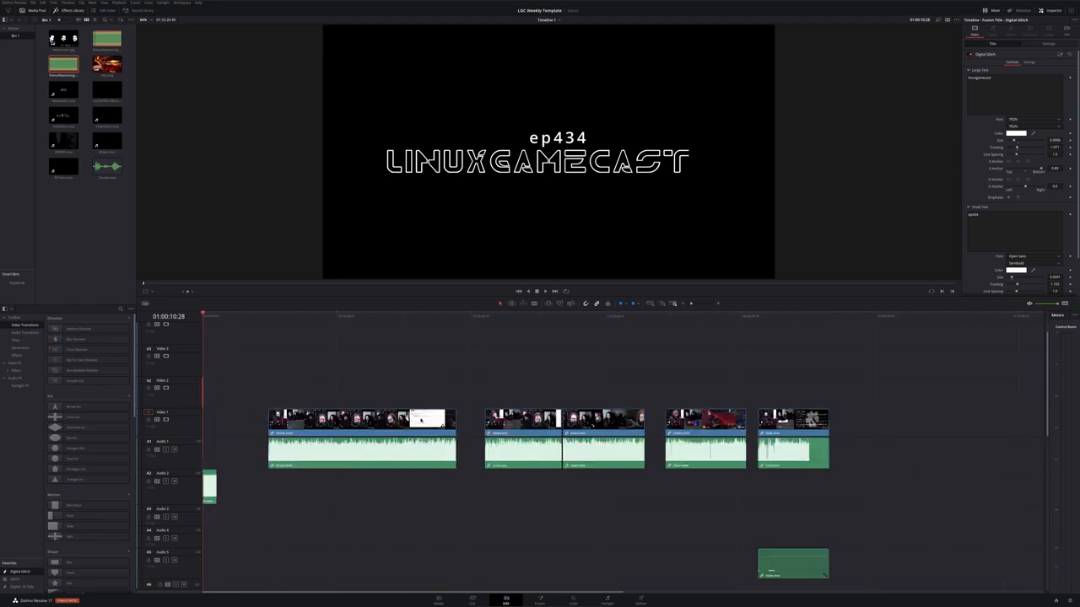
left_click_drag(896, 558, 303, 417)
scroll(258, 407, "up", 8)
scroll(259, 407, "up", 3)
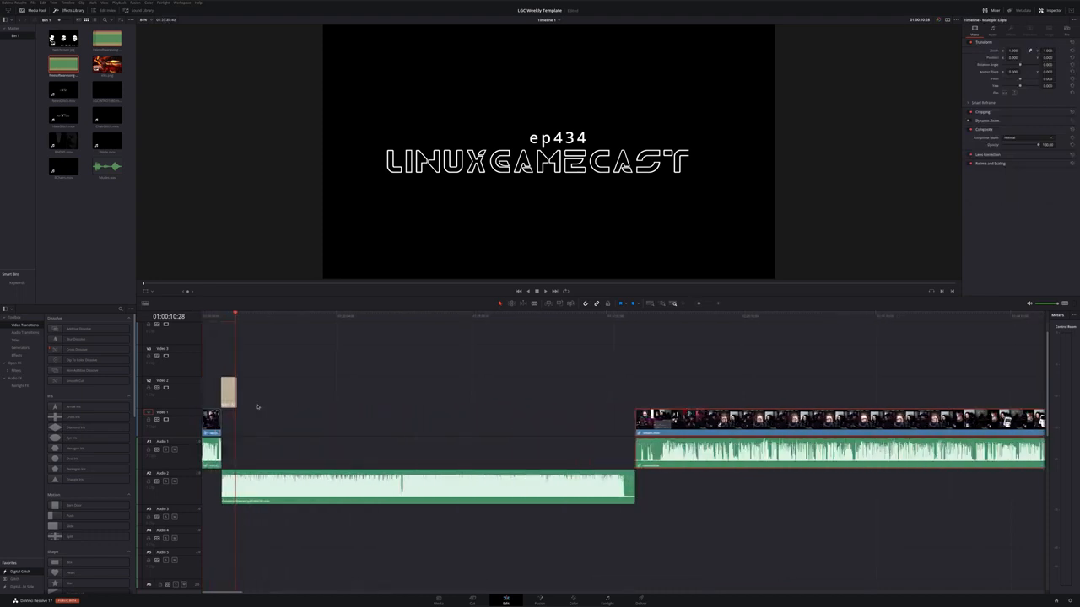
Blade the stream clip at the chosen point and delete its leading section
left_click(658, 325)
left_click(659, 319)
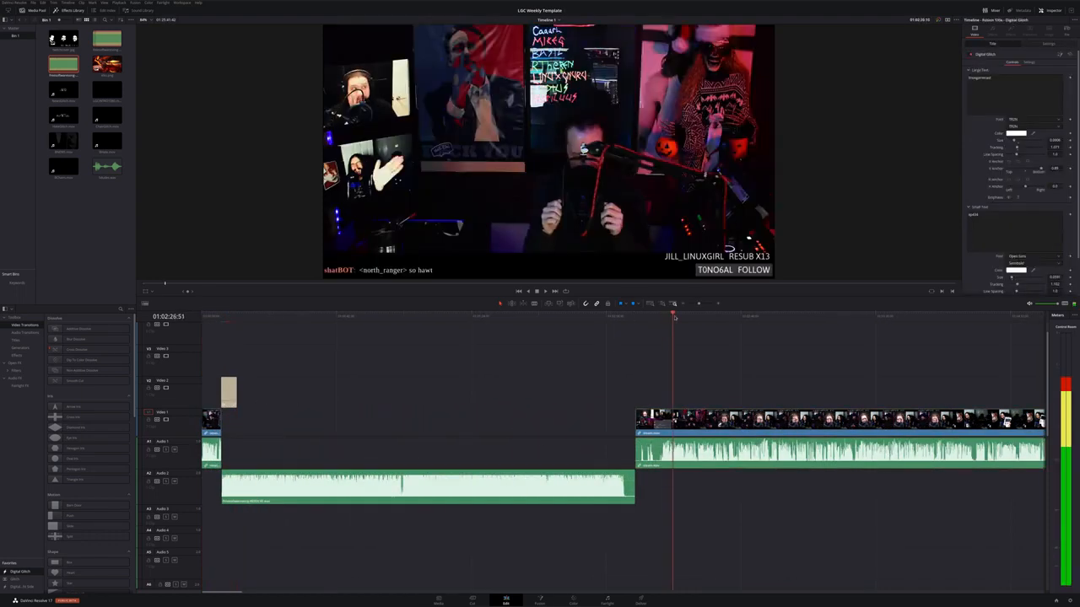
left_click(658, 320)
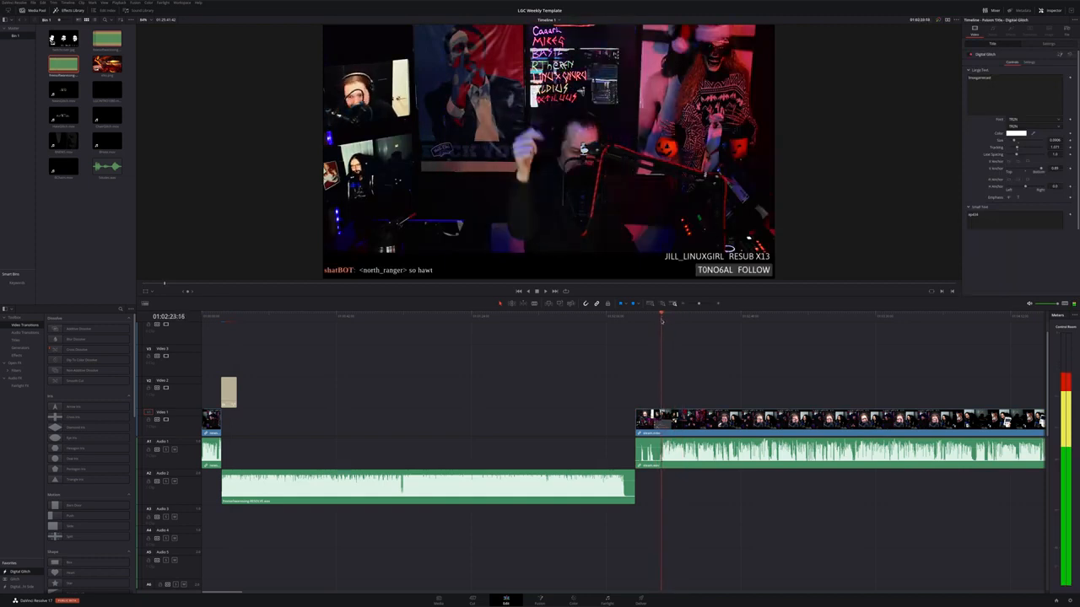
left_click_drag(657, 321, 662, 321)
scroll(674, 366, "up", 2)
scroll(674, 366, "up", 3)
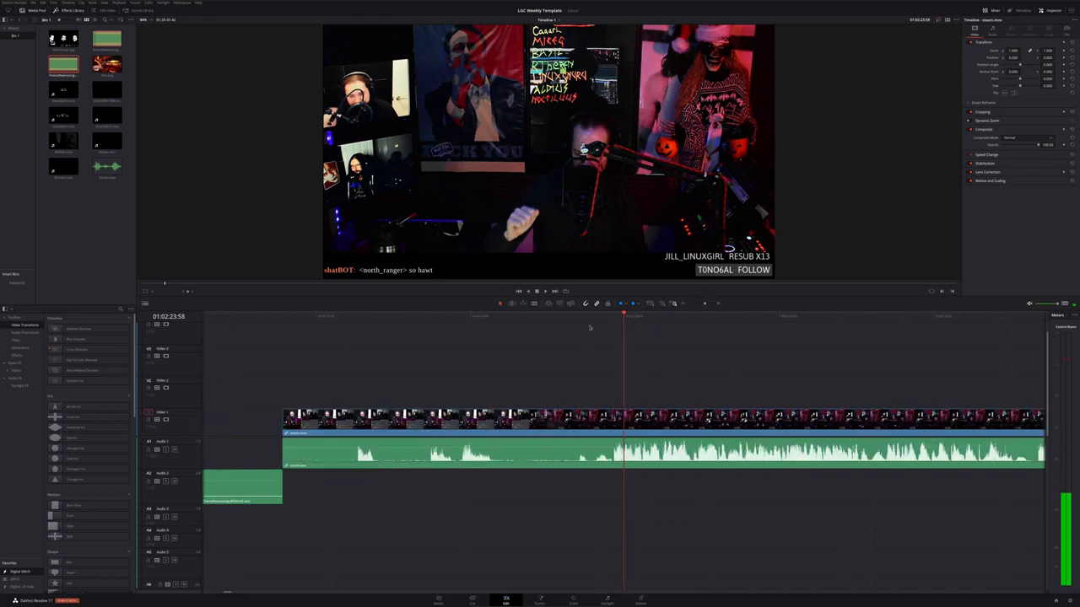
left_click_drag(598, 321, 612, 327)
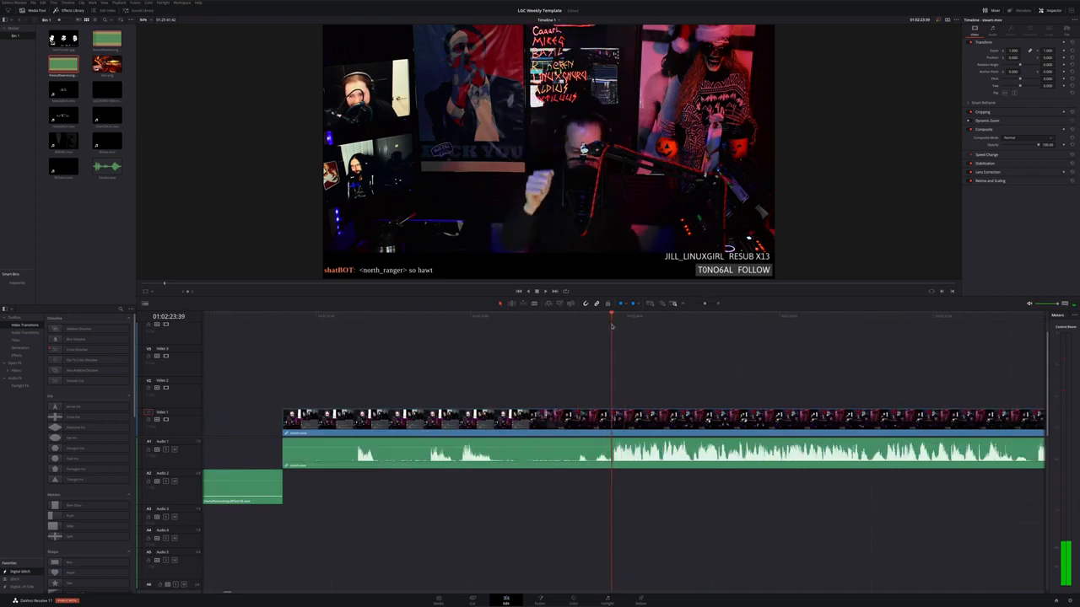
key("b")
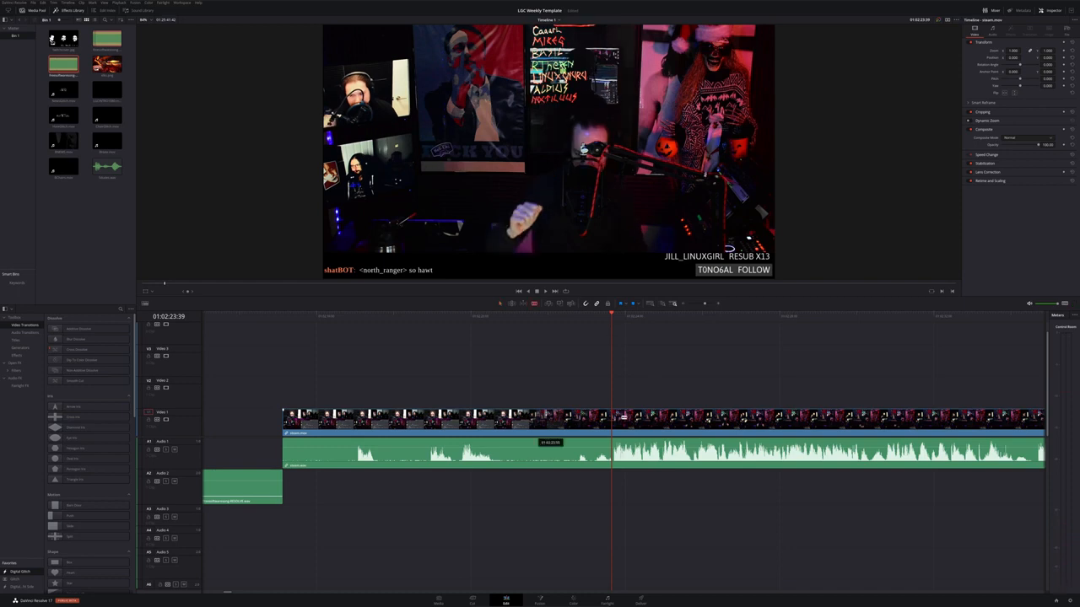
left_click(612, 419)
left_click(594, 426)
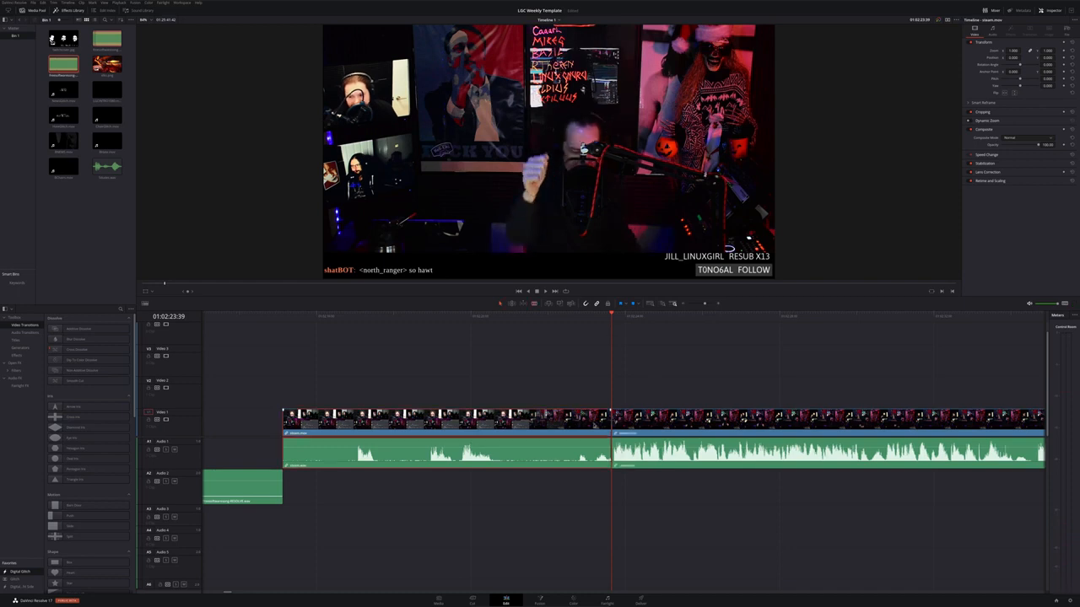
key("Delete")
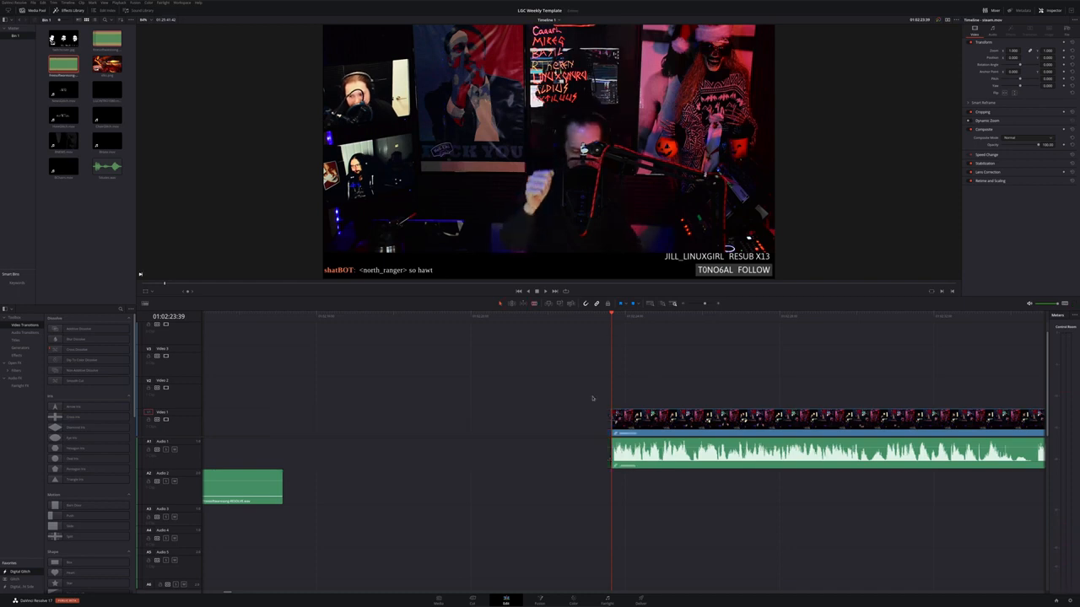
Mute the Audio 2 track and move the stream clip back to start right after the title
scroll(518, 418, "down", 10)
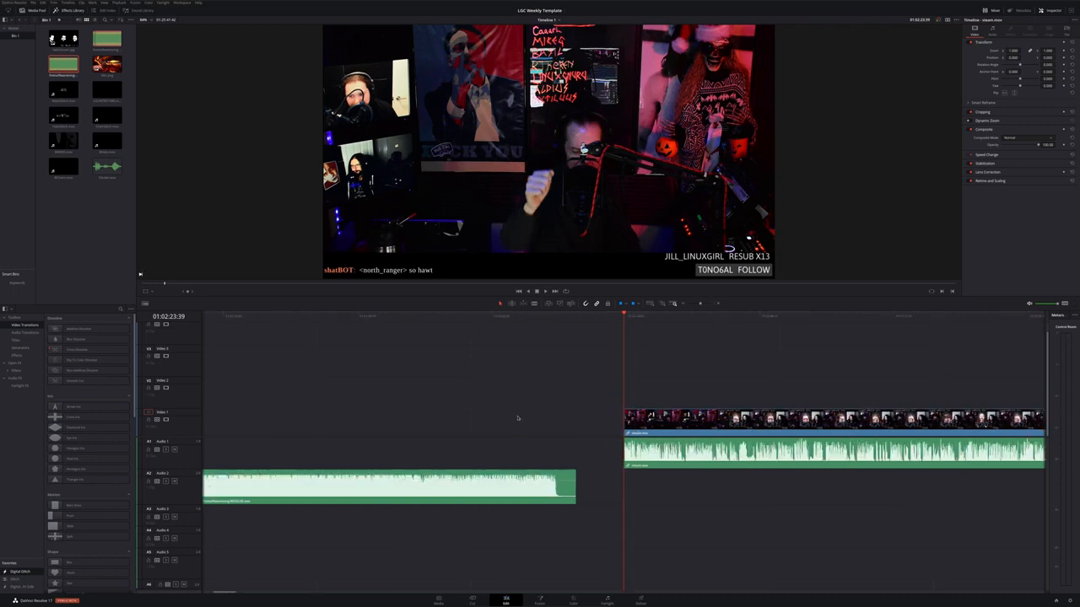
scroll(518, 418, "down", 6)
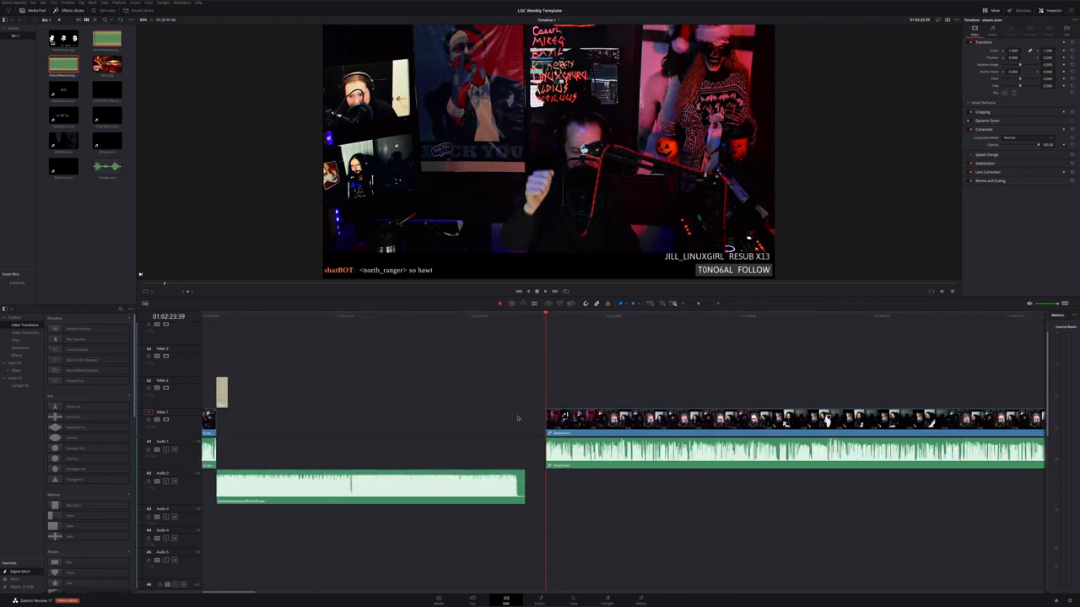
scroll(696, 419, "down", 3)
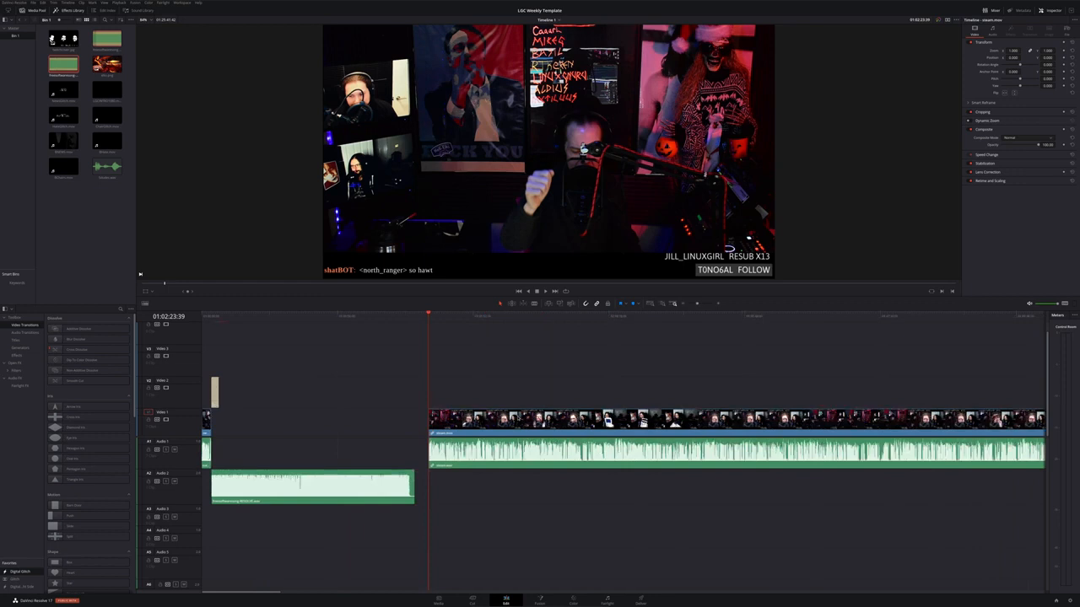
scroll(369, 421, "down", 6)
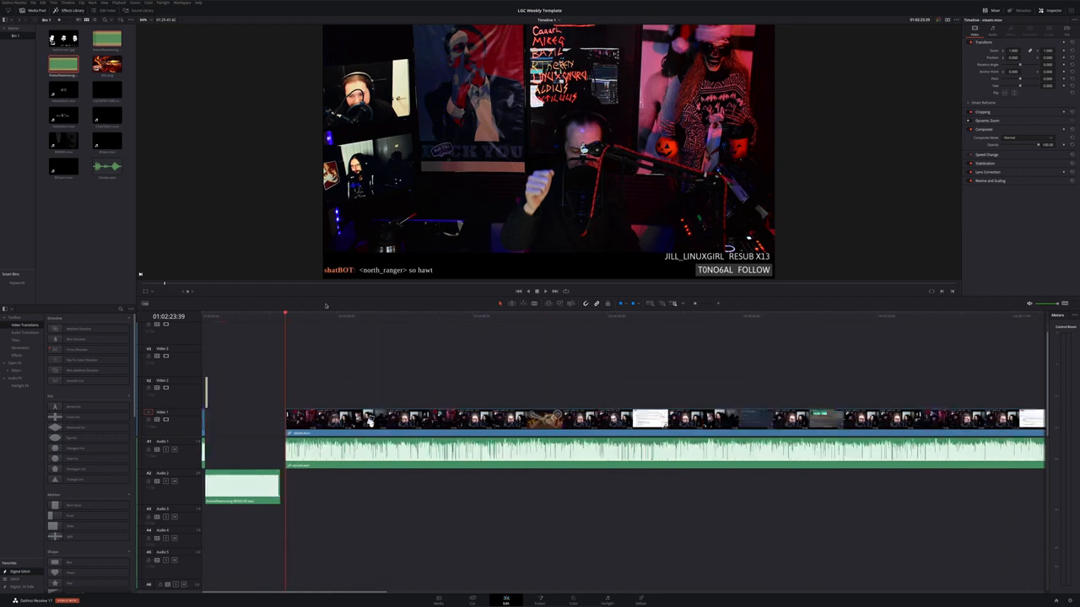
left_click_drag(269, 320, 209, 407)
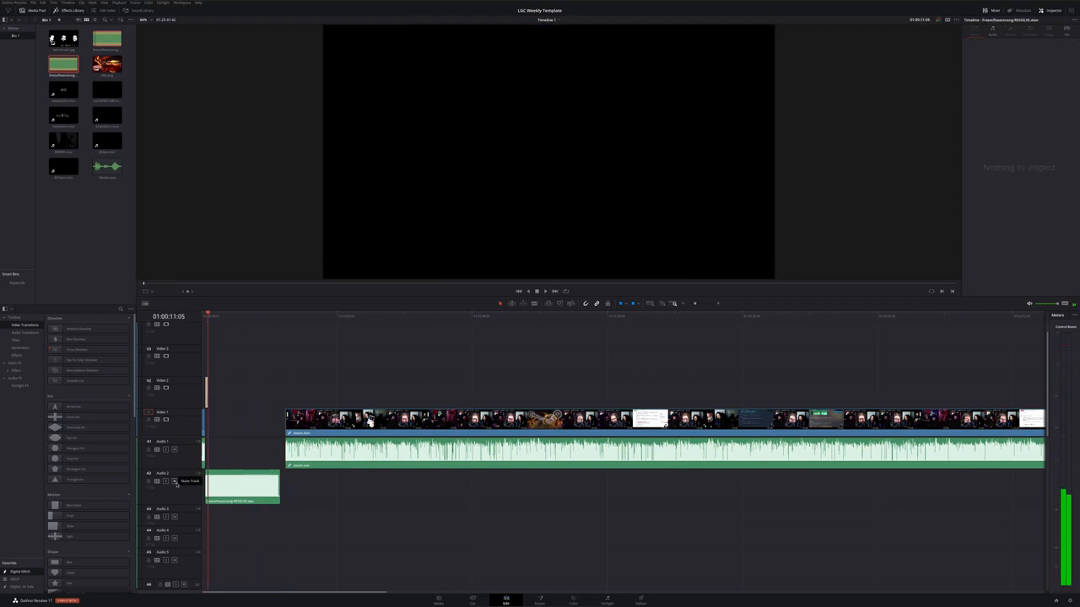
left_click(174, 482)
left_click_drag(370, 422, 291, 422)
scroll(268, 446, "up", 10)
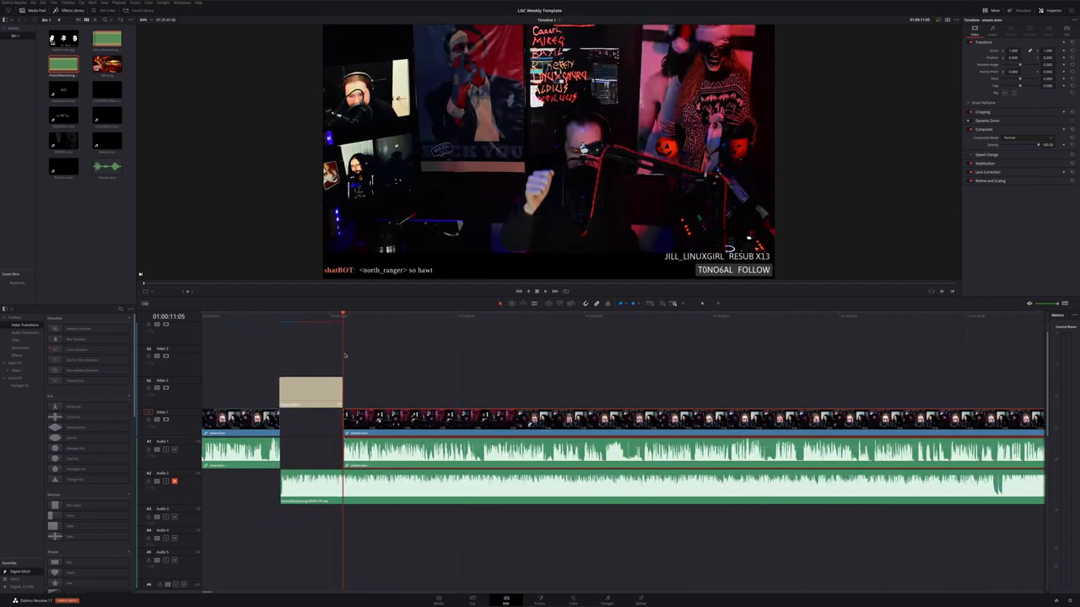
Slide the stream clip left so it starts under the end of the title, and play it
left_click_drag(340, 317, 322, 324)
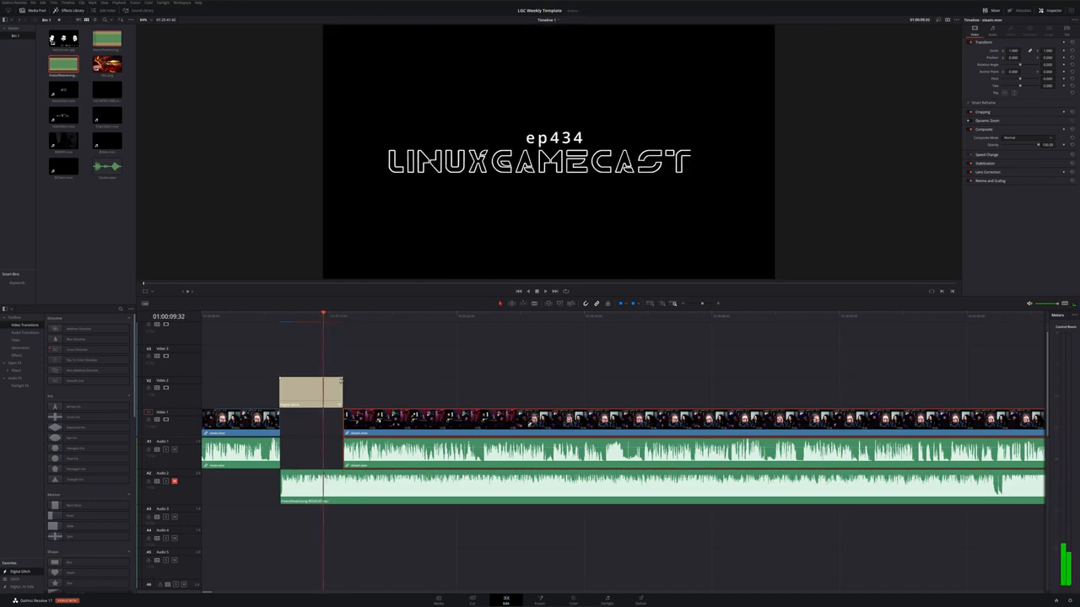
left_click(340, 382)
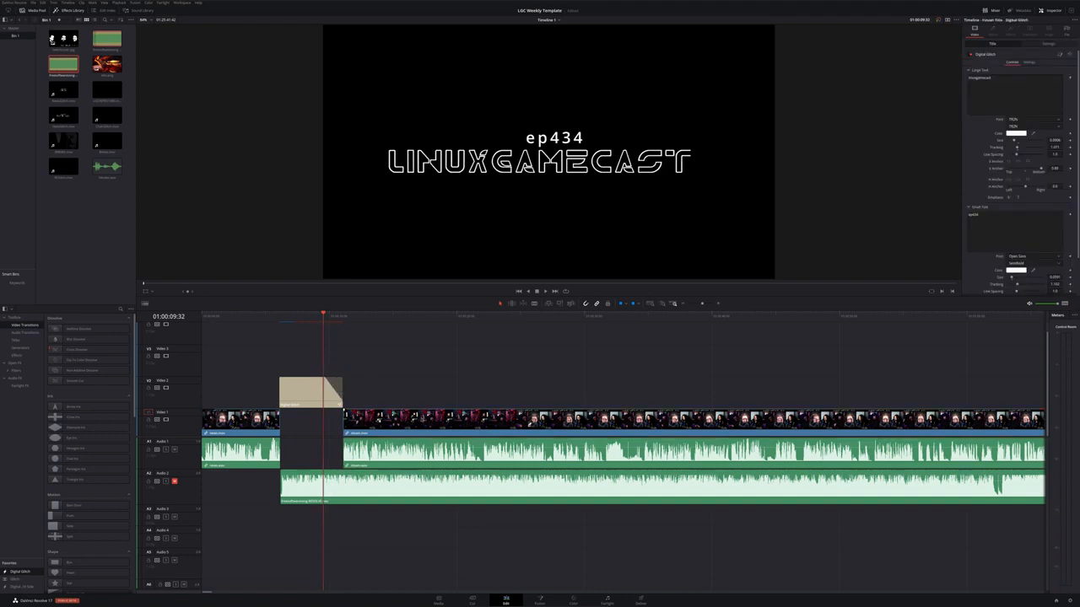
left_click_drag(429, 424, 410, 424)
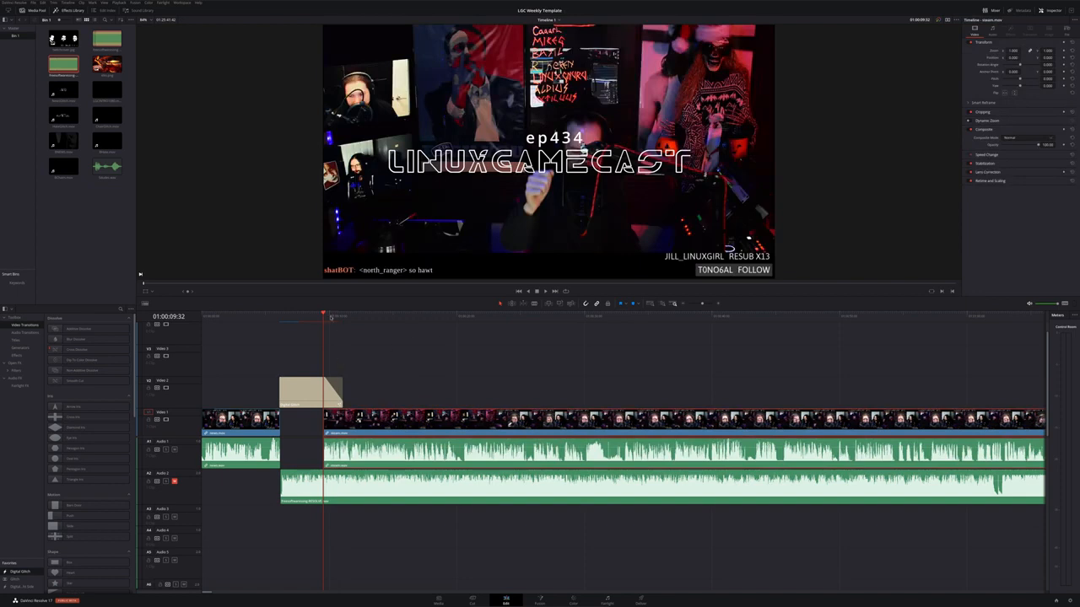
key("space")
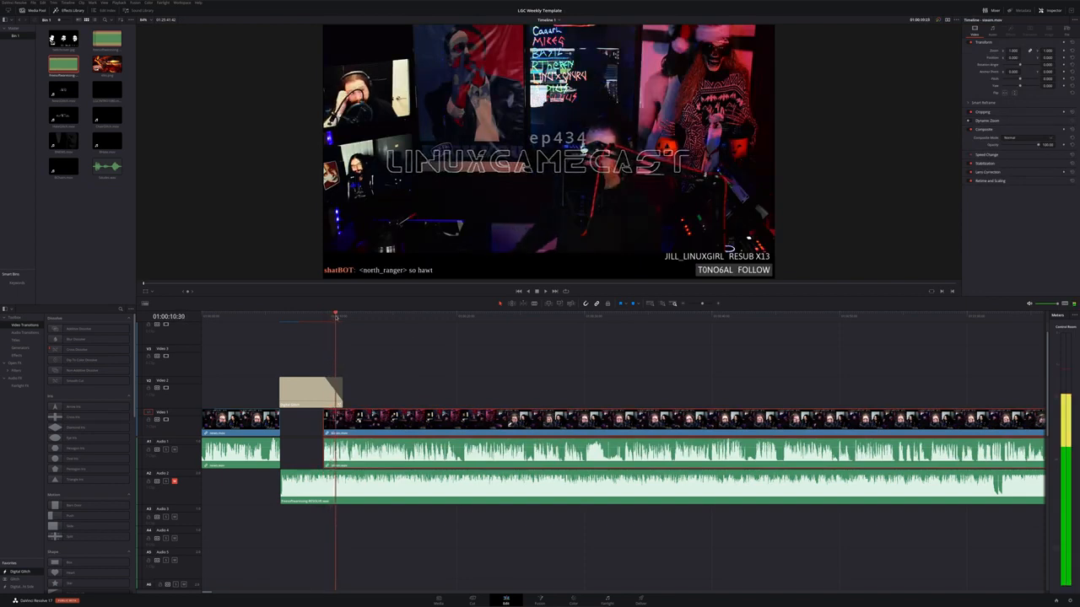
left_click_drag(337, 318, 341, 319)
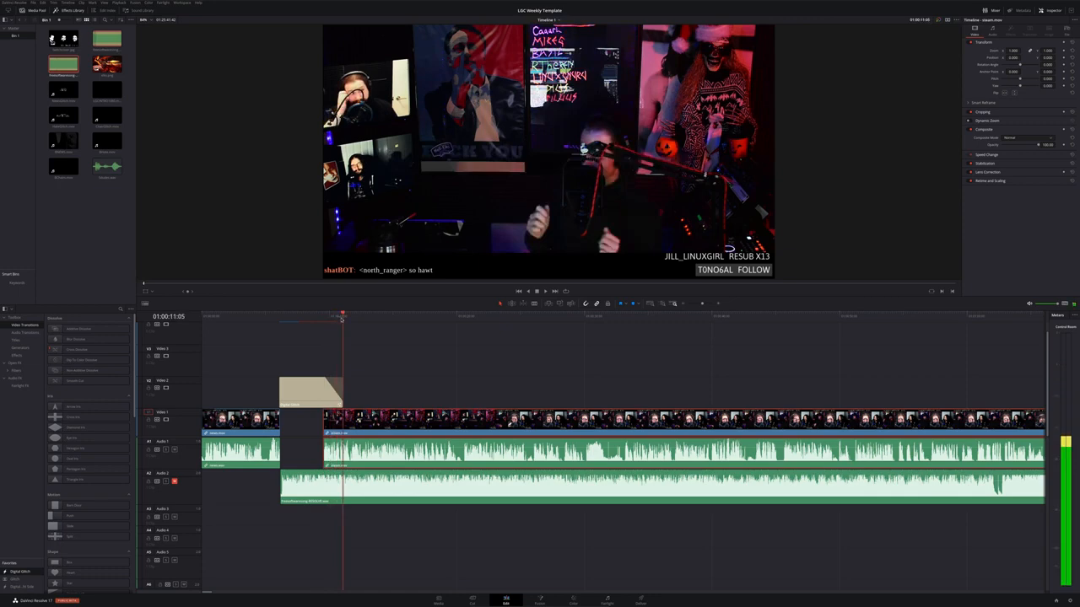
Apply a Blur Dissolve transition to the start of the stream clip
left_click_drag(89, 339, 338, 426)
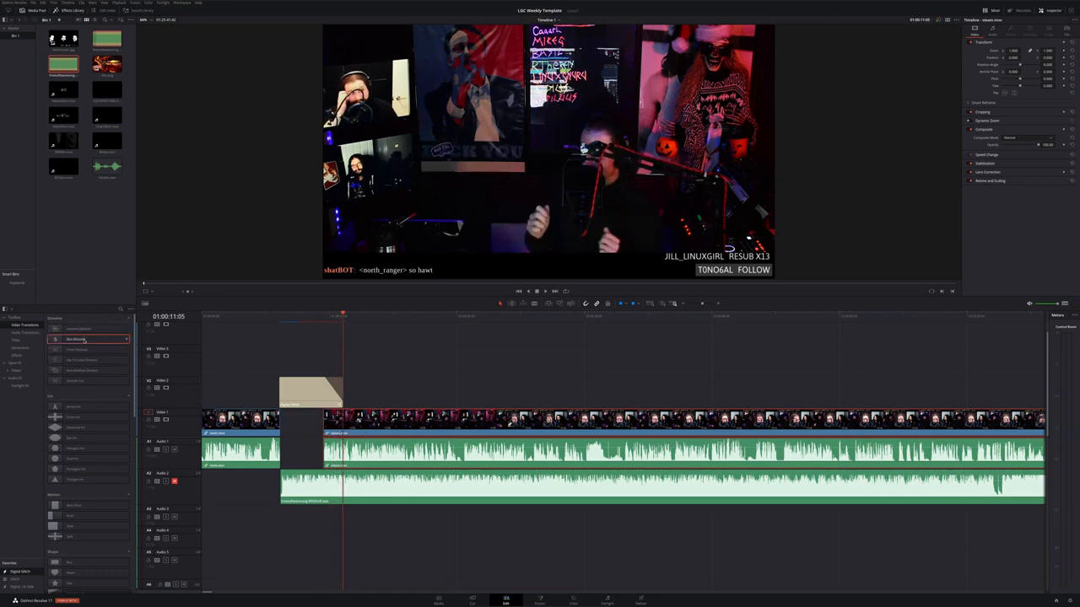
left_click_drag(89, 340, 329, 426)
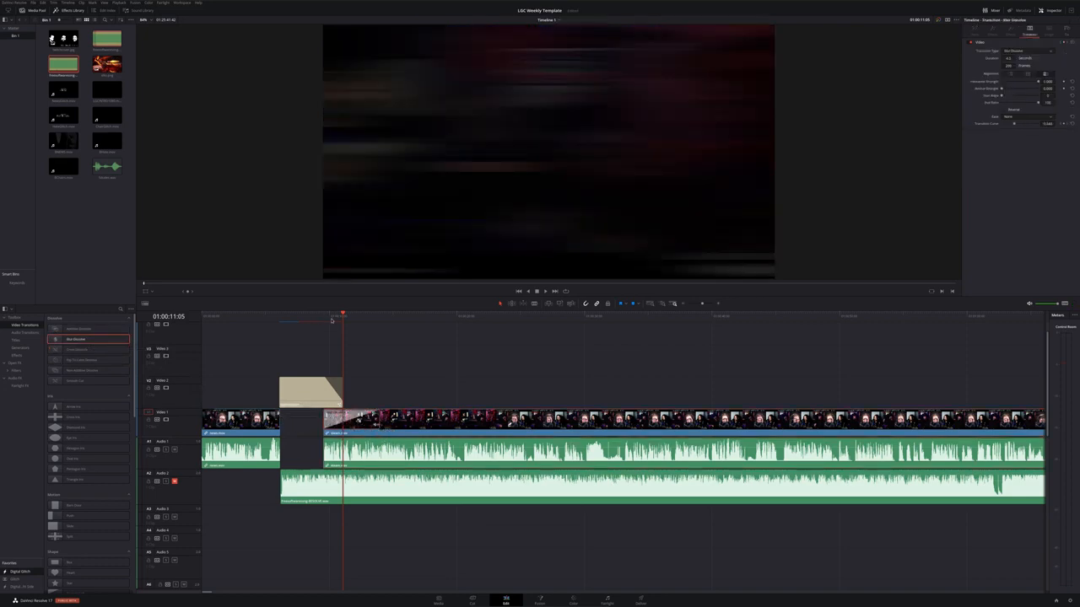
left_click_drag(333, 320, 355, 321)
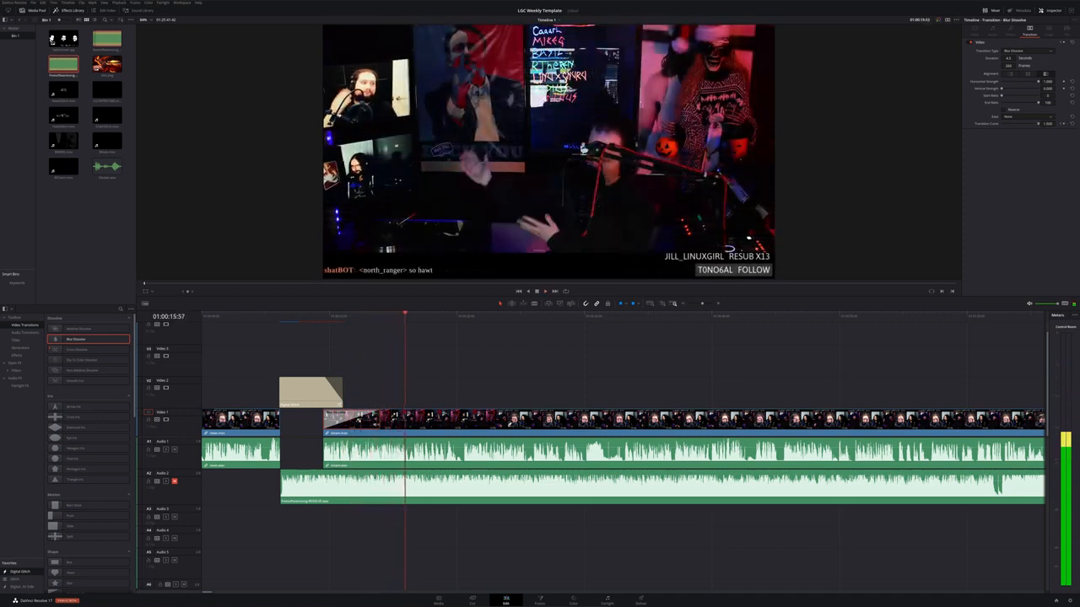
Preview the transition zoomed in on the viewer, then return the viewer to fit
scroll(337, 128, "up", 2)
scroll(338, 128, "up", 2)
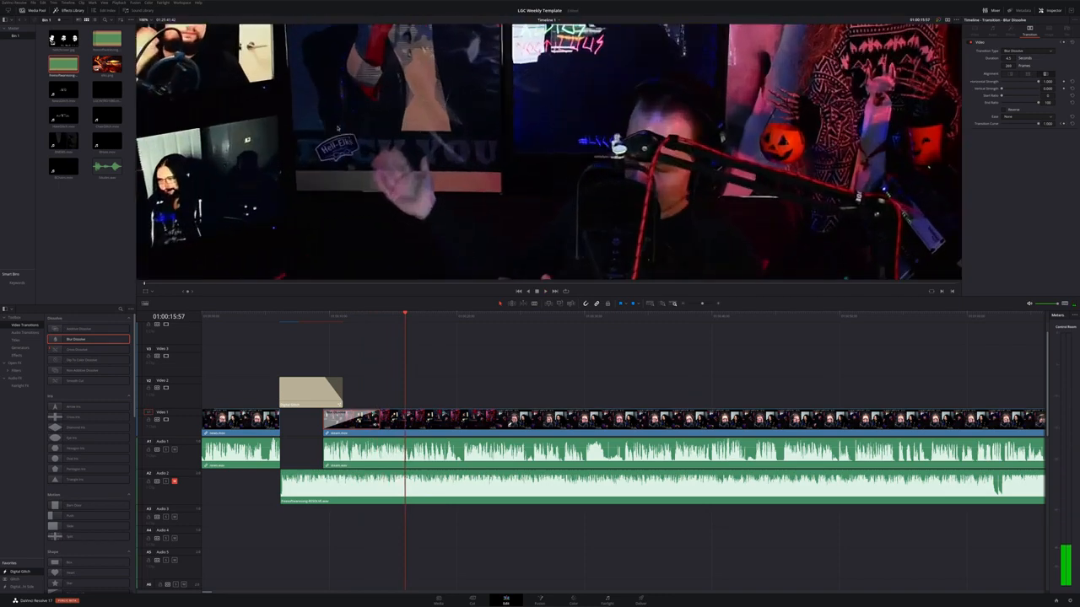
left_click_drag(337, 128, 600, 286)
left_click(377, 322)
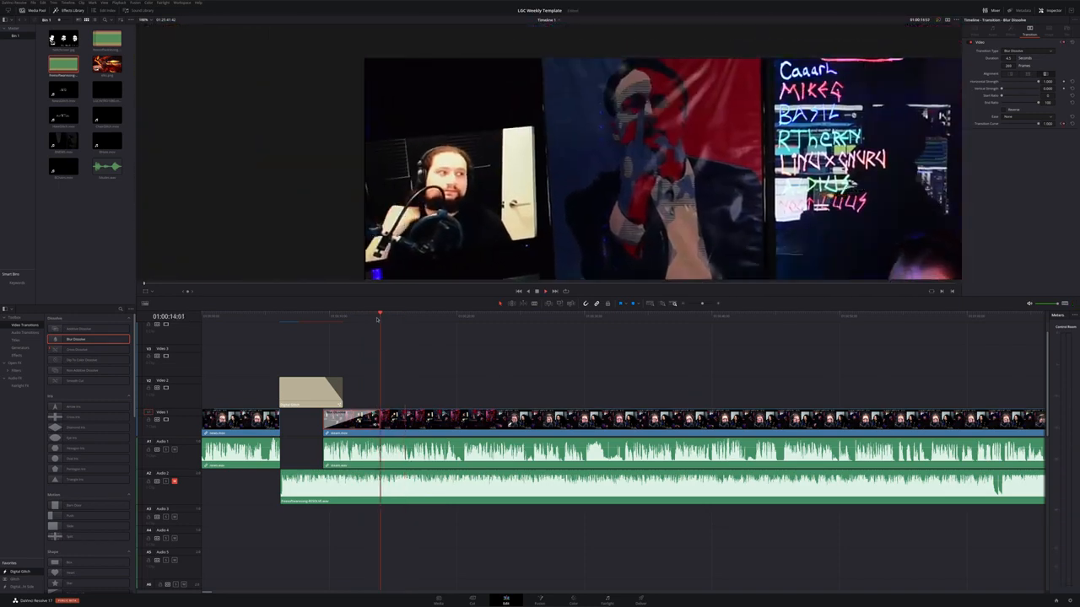
key("space")
key("space")
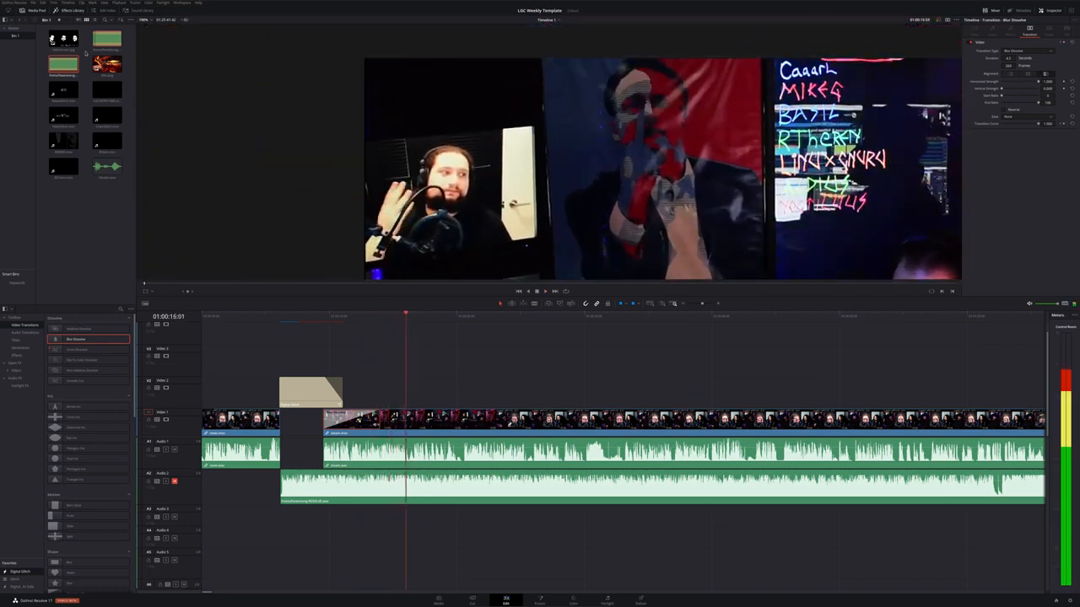
left_click(150, 19)
left_click(149, 31)
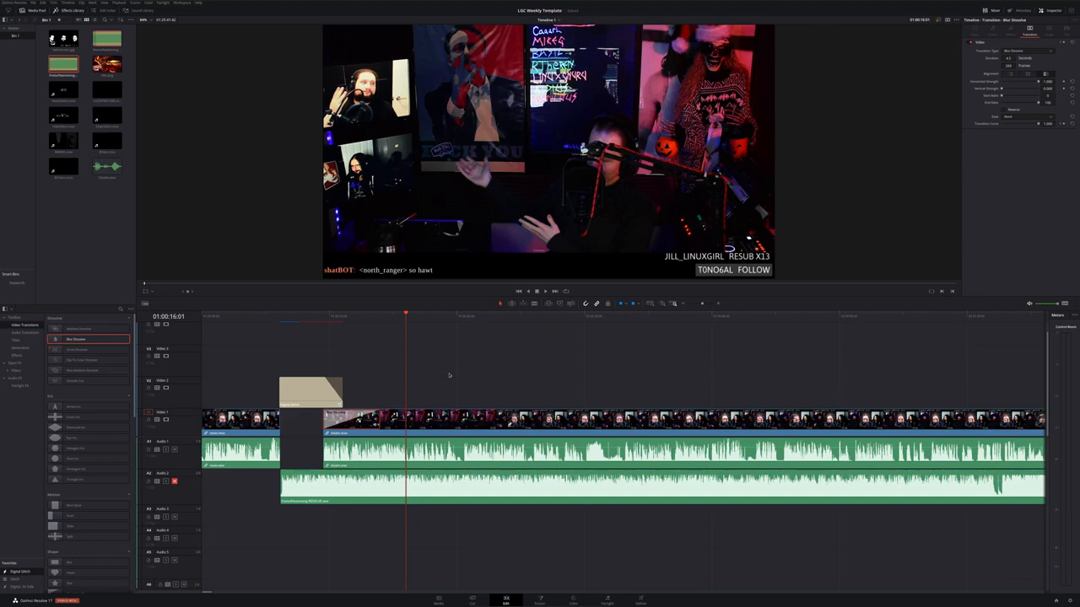
scroll(448, 373, "down", 4)
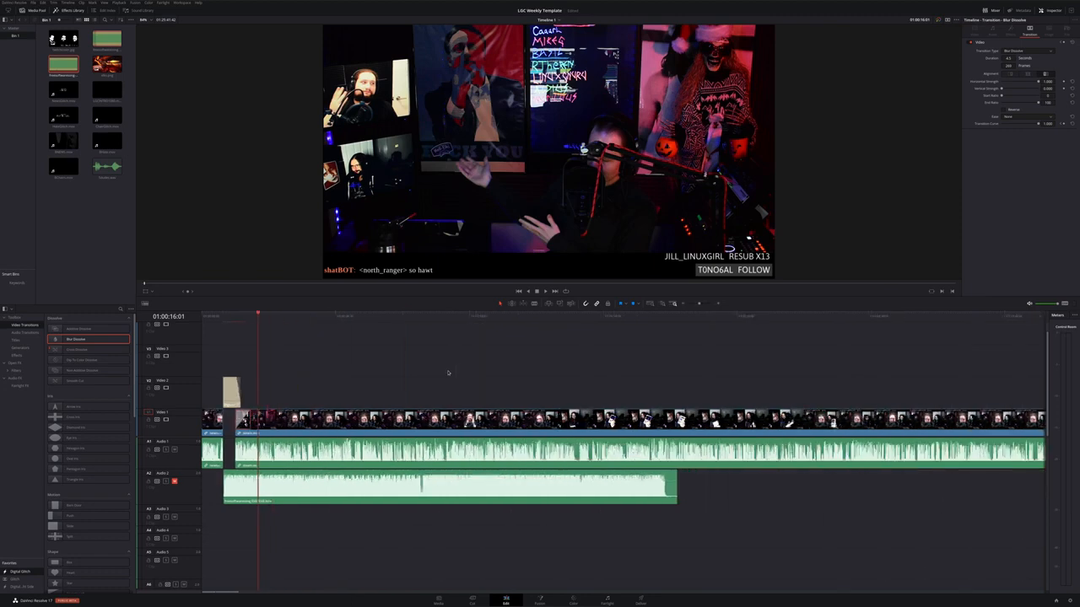
scroll(448, 373, "down", 1)
scroll(416, 382, "up", 5)
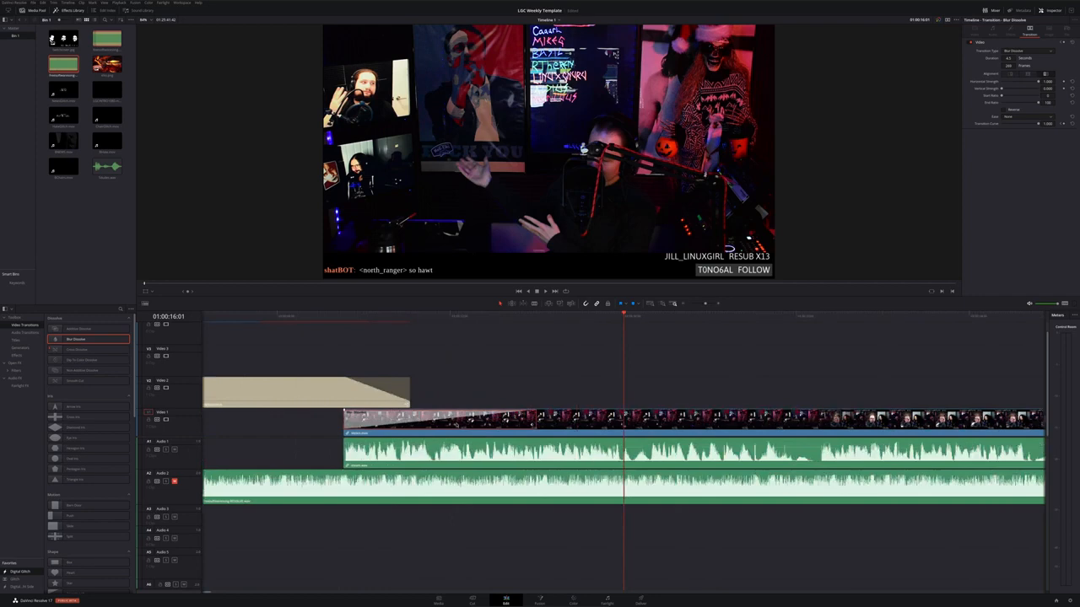
Play the opening of the timeline from the start up to the end of the title
scroll(456, 424, "left", 3)
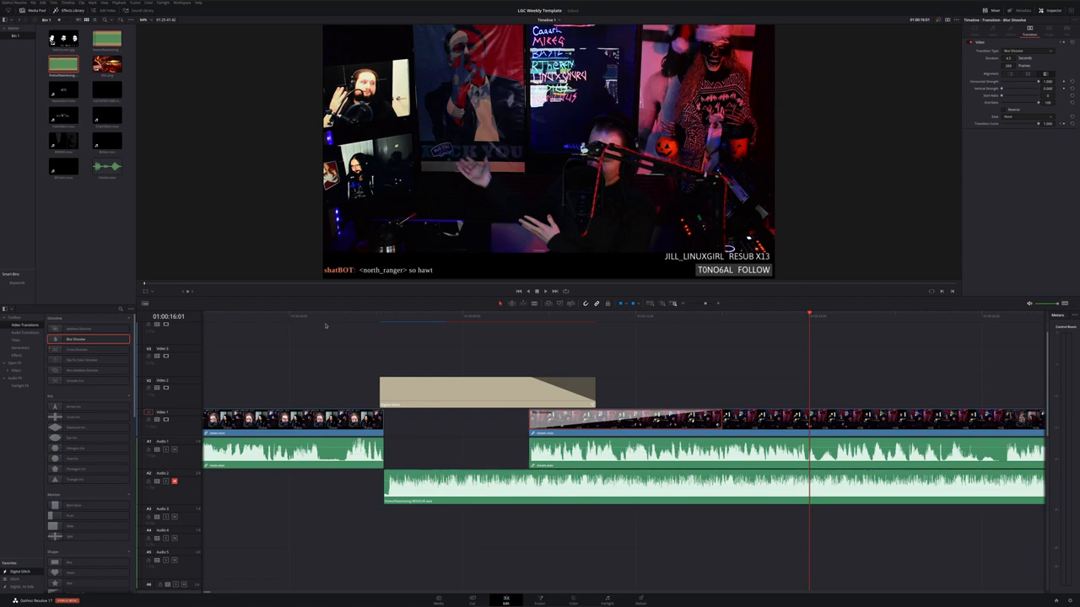
left_click_drag(329, 319, 251, 321)
key("space")
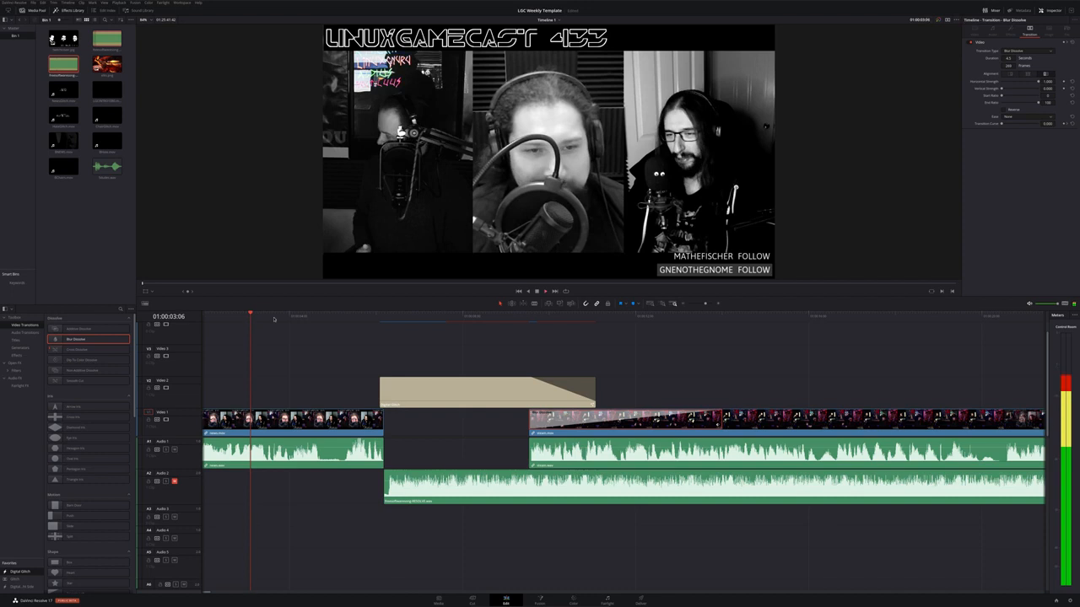
key("space")
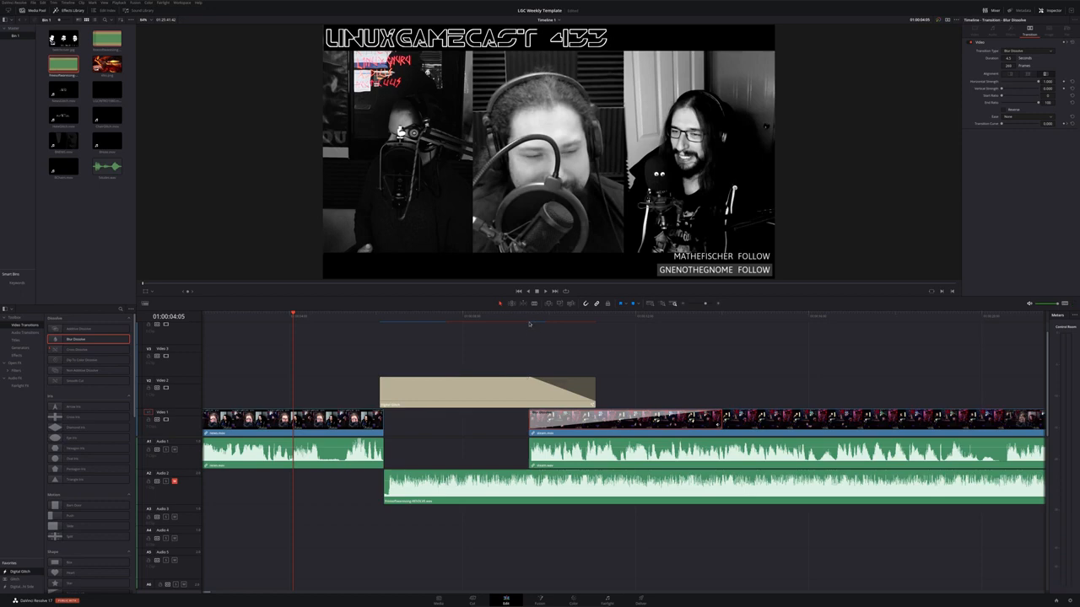
left_click(530, 324)
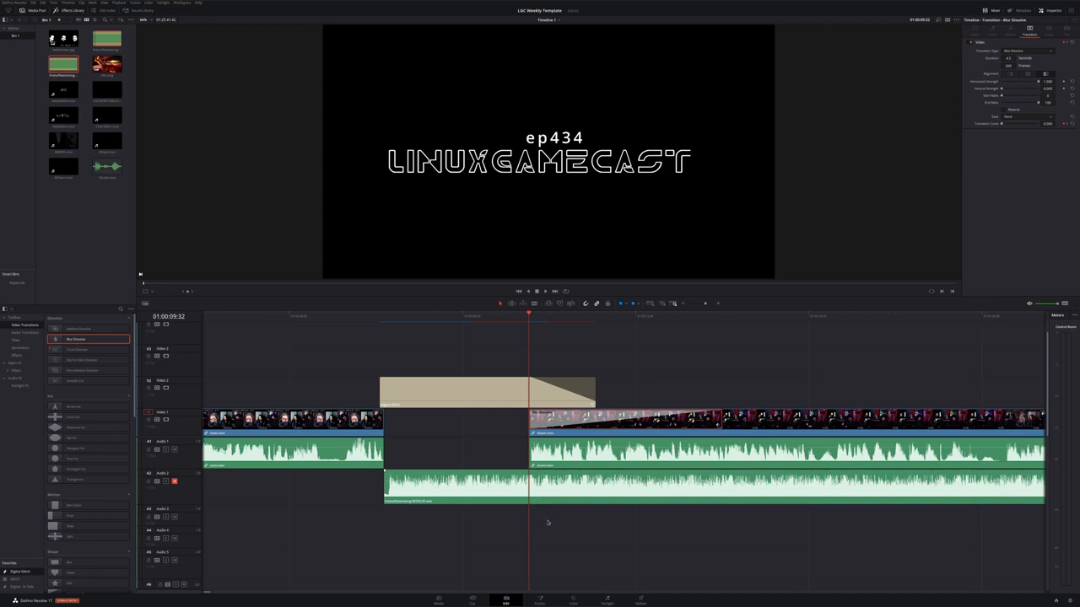
Zoom into the cut between the title and the stream clip and replay it from before the title's end
key("ctrl+equal")
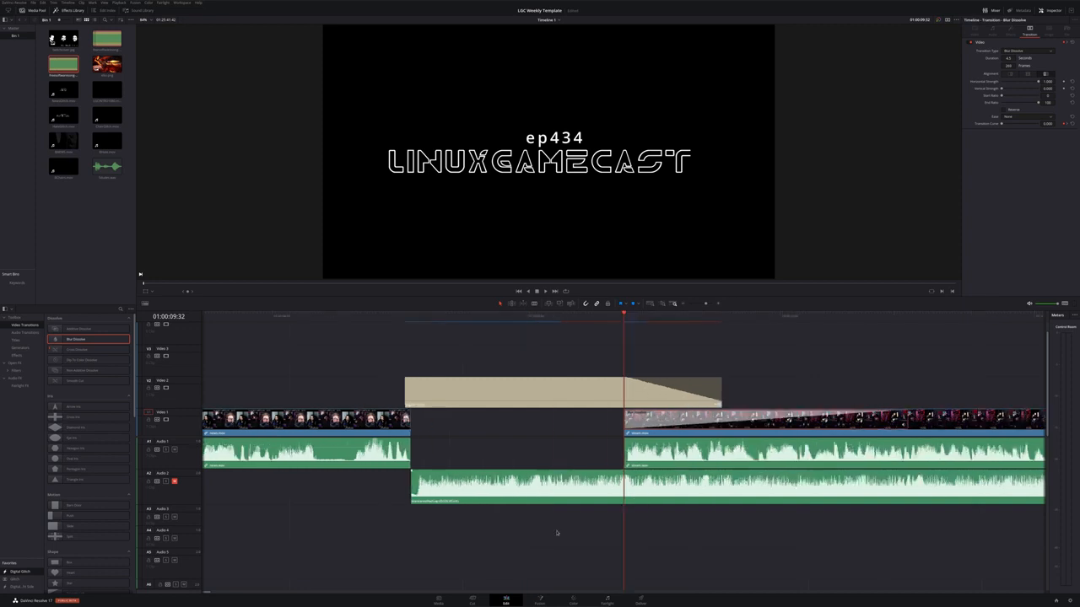
scroll(557, 533, "right", 3)
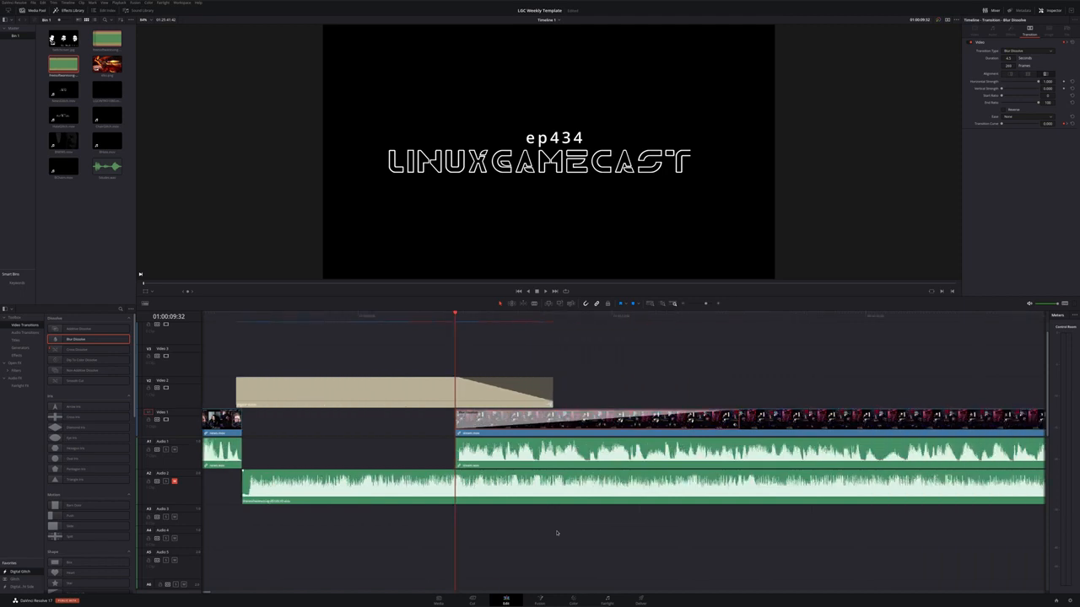
left_click_drag(641, 346, 816, 515)
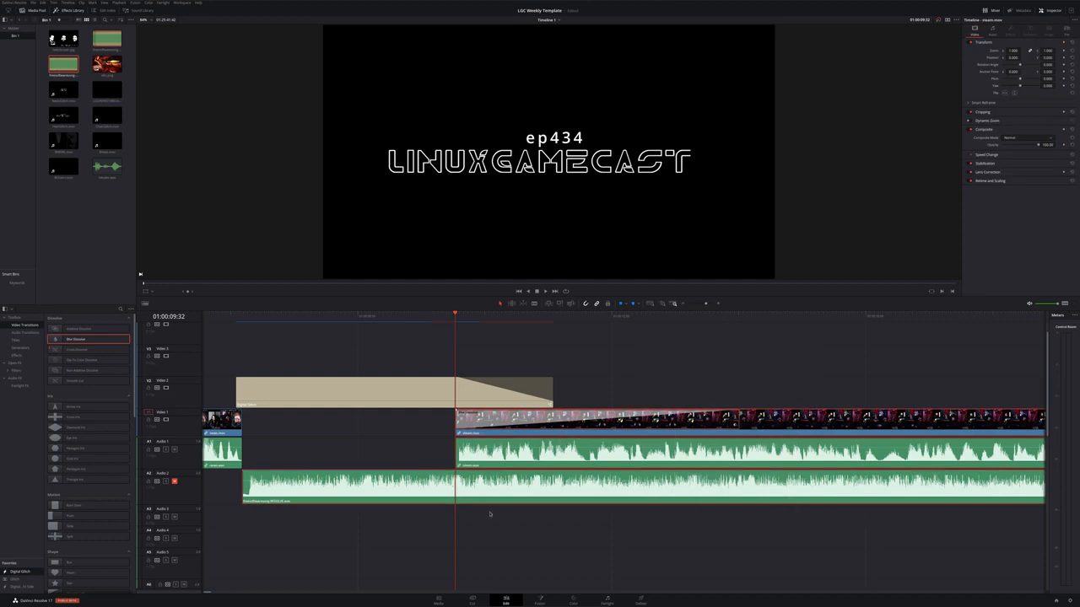
scroll(491, 514, "up", 5)
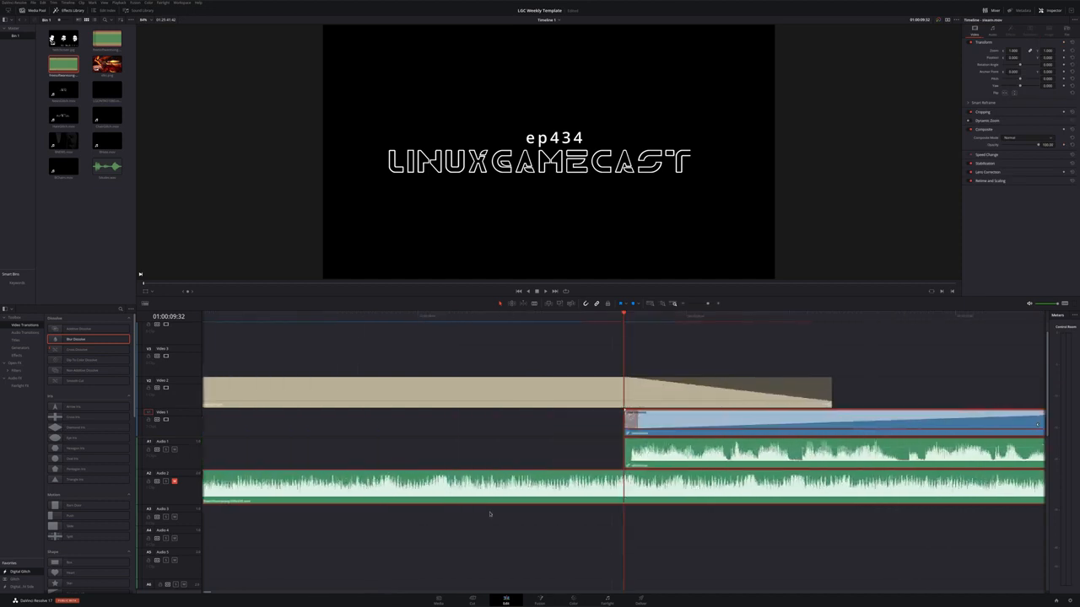
left_click(497, 319)
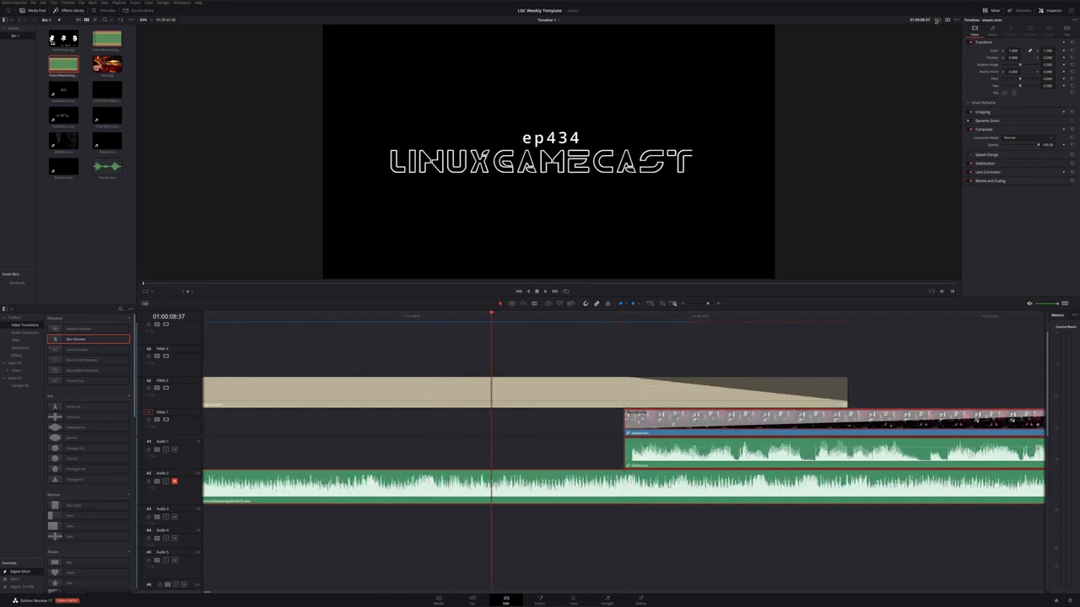
left_click(936, 22)
left_click(357, 316)
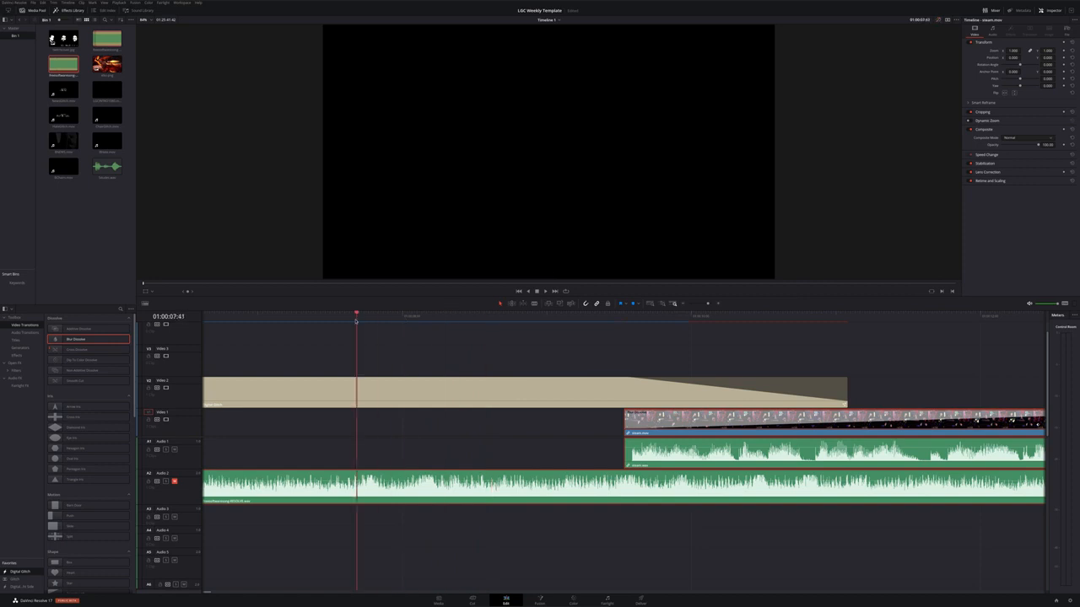
key("space")
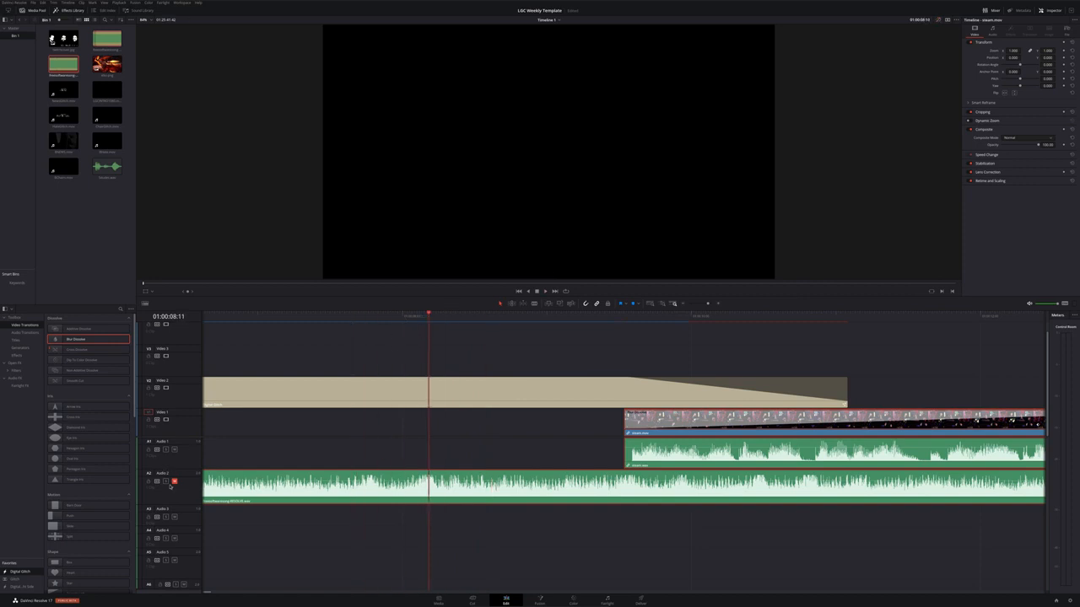
Unmute the Audio 2 music track and play the title section with the music
left_click(173, 482)
left_click(300, 319)
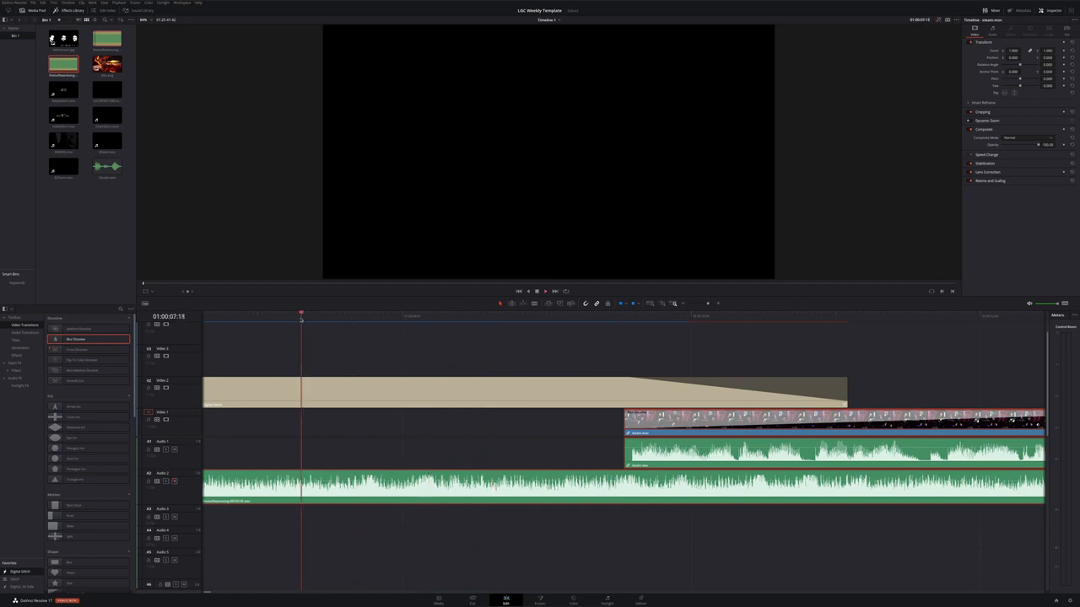
key("space")
key("space")
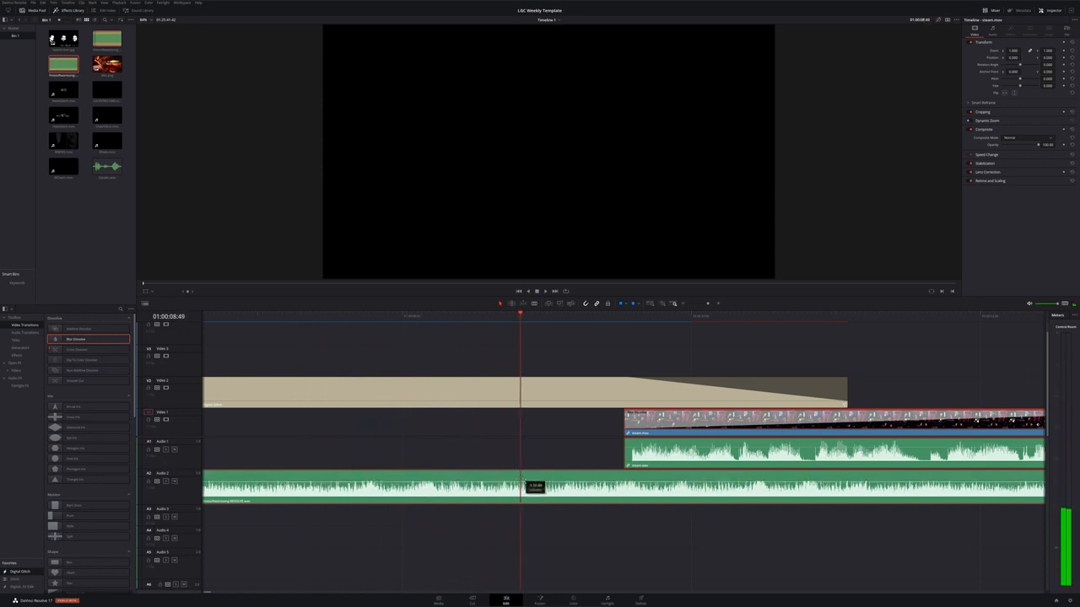
key("space")
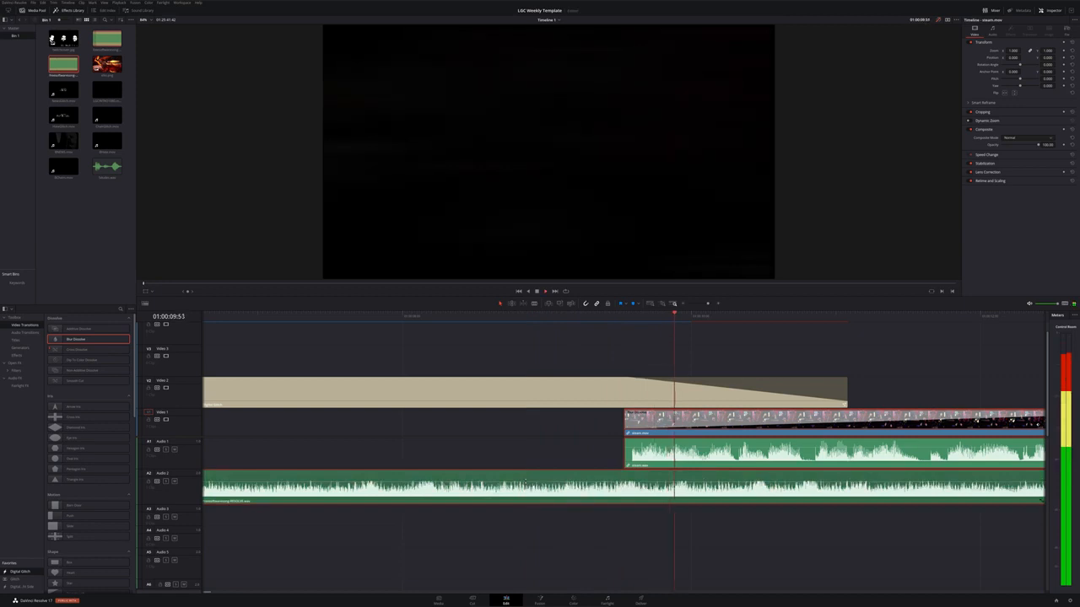
Lower the Audio 2 music level under the start of the stream clip and play it back
scroll(479, 549, "right", 5)
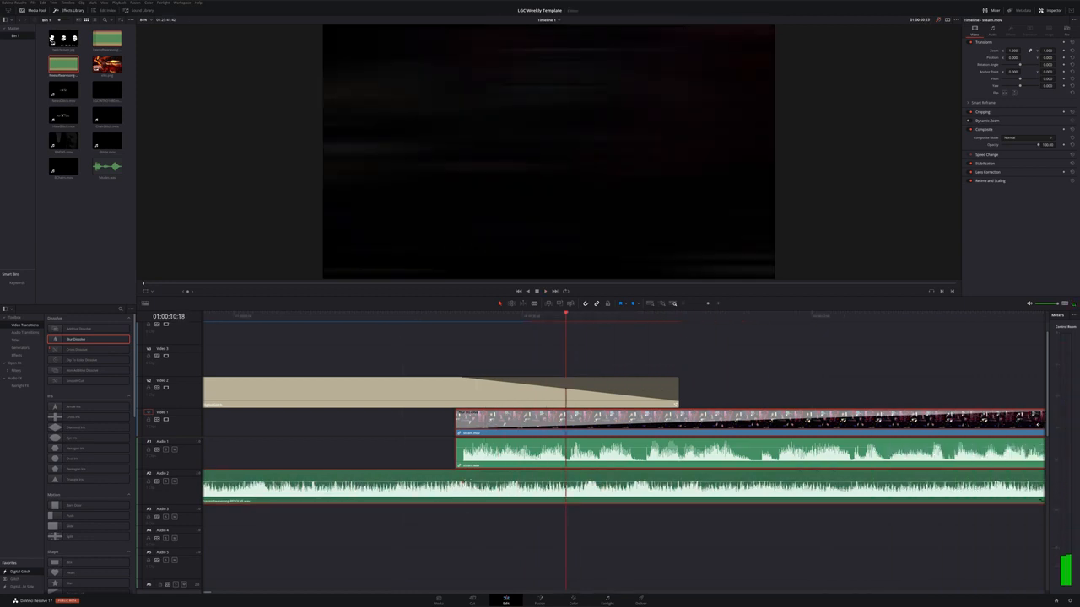
left_click_drag(565, 482, 564, 489)
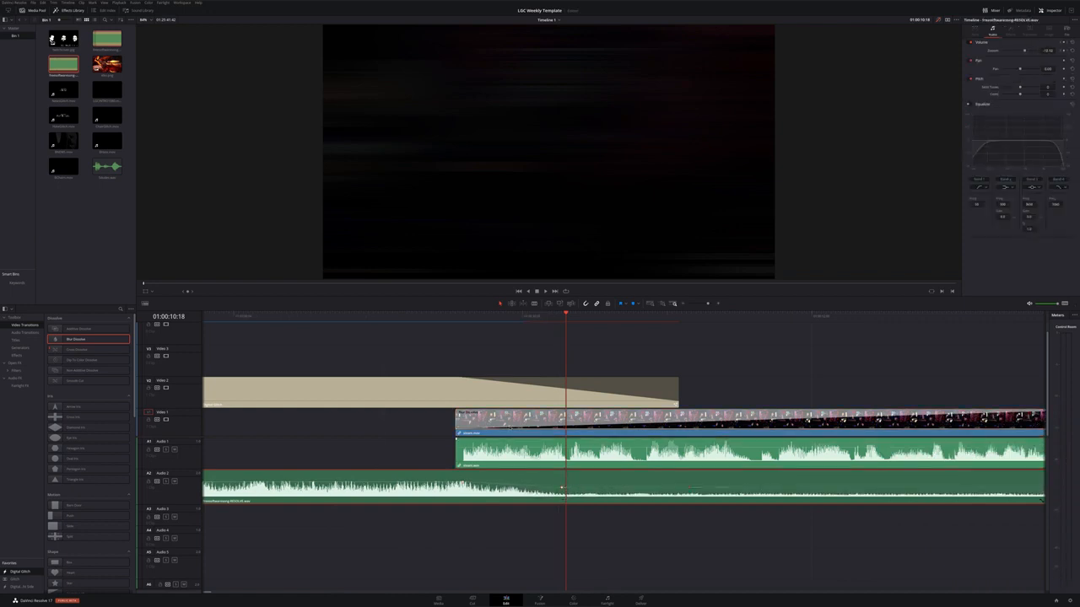
left_click(443, 321)
key("space")
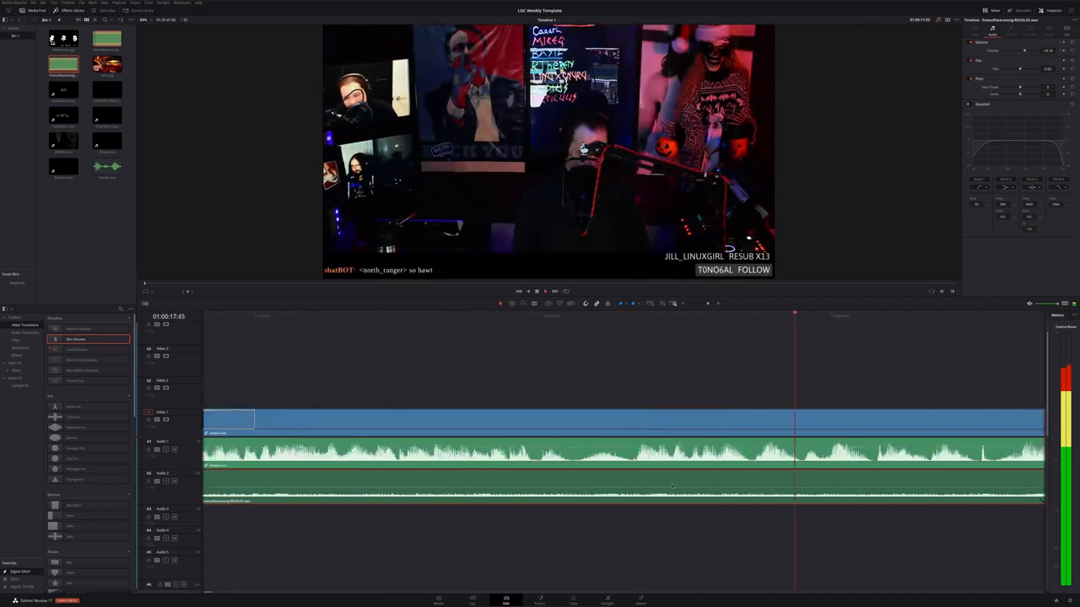
Play back the stream section at several points to check the music level
scroll(623, 543, "left", 10)
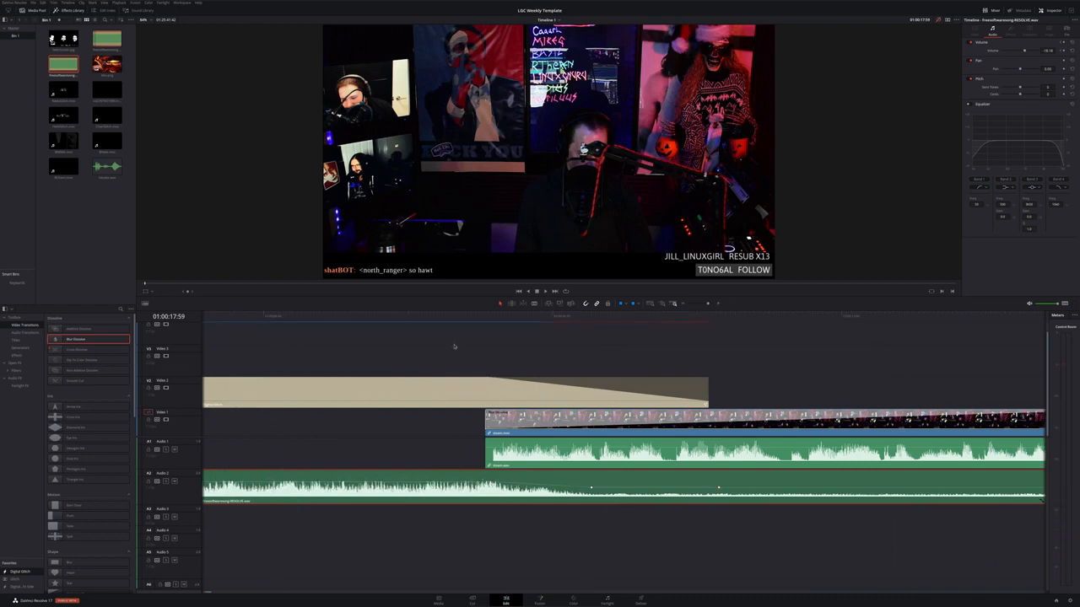
left_click(428, 322)
key("space")
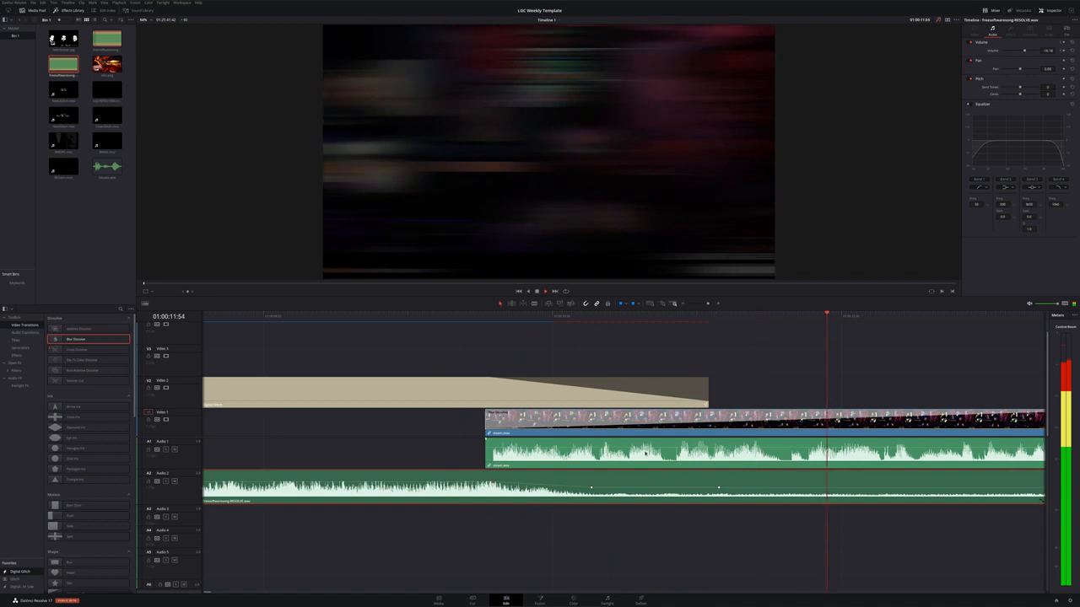
scroll(727, 506, "down", 2)
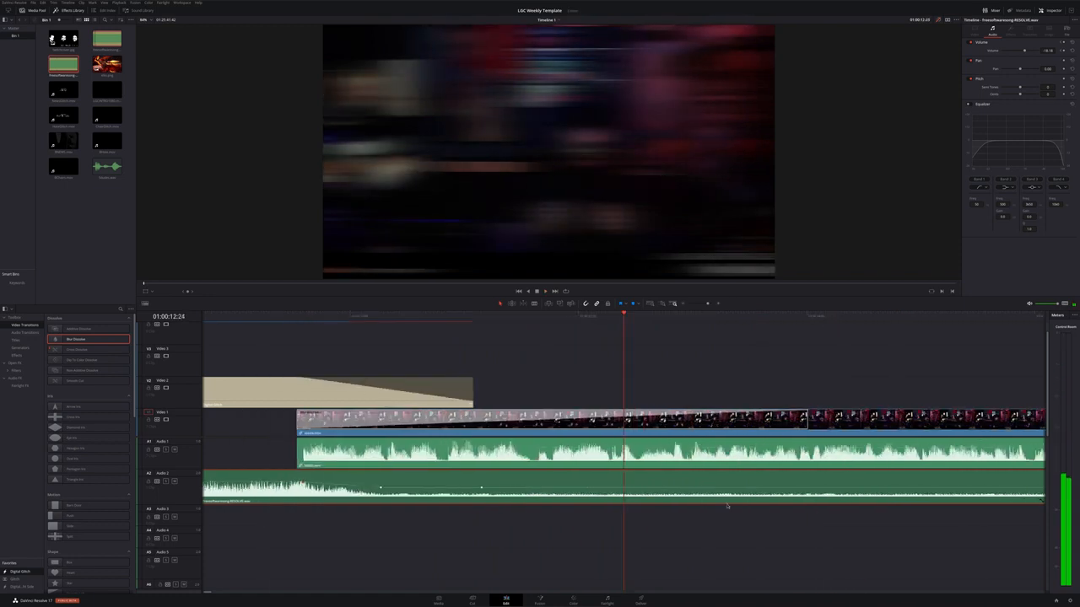
scroll(727, 506, "right", 3)
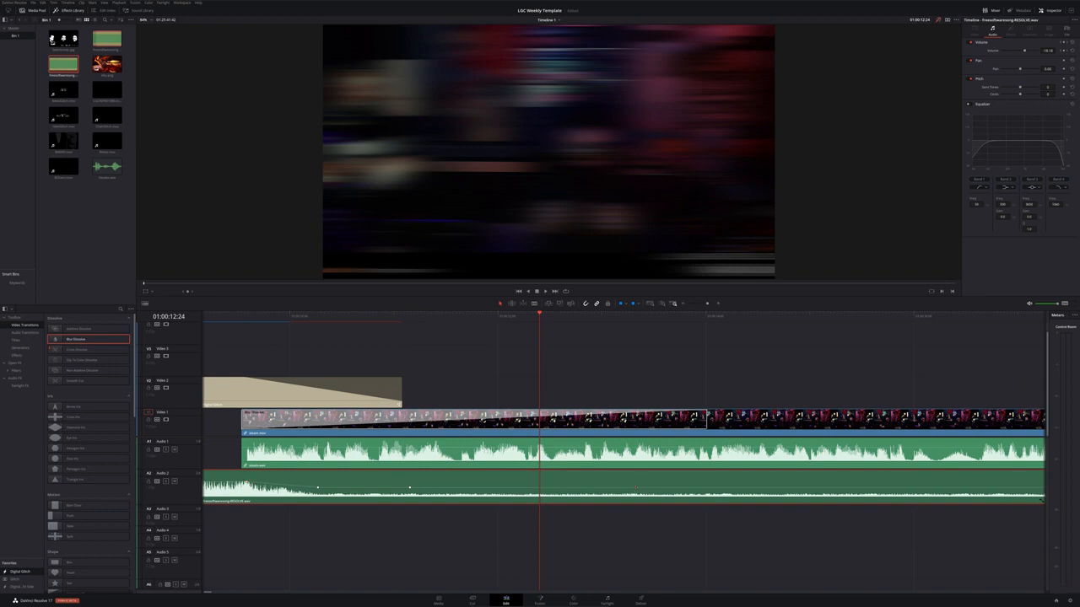
left_click(477, 323)
key("space")
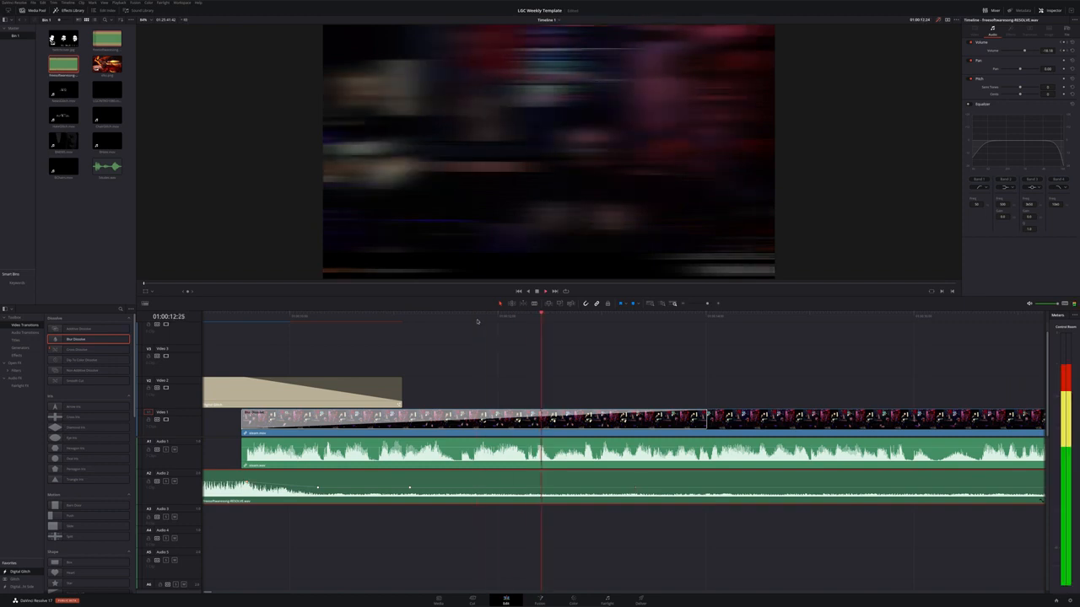
scroll(622, 408, "right", 10)
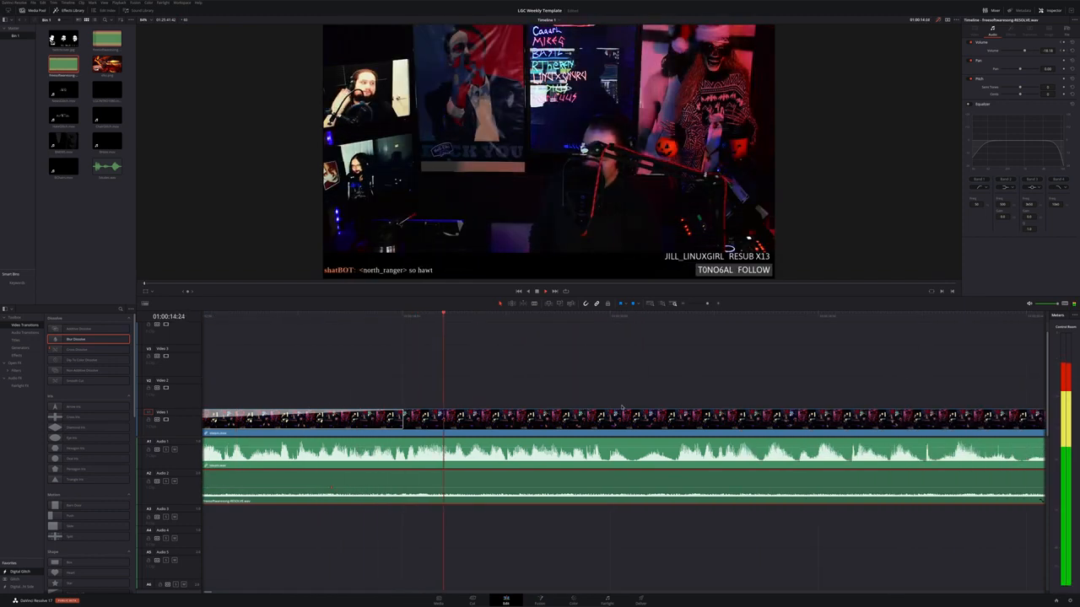
scroll(621, 408, "right", 4)
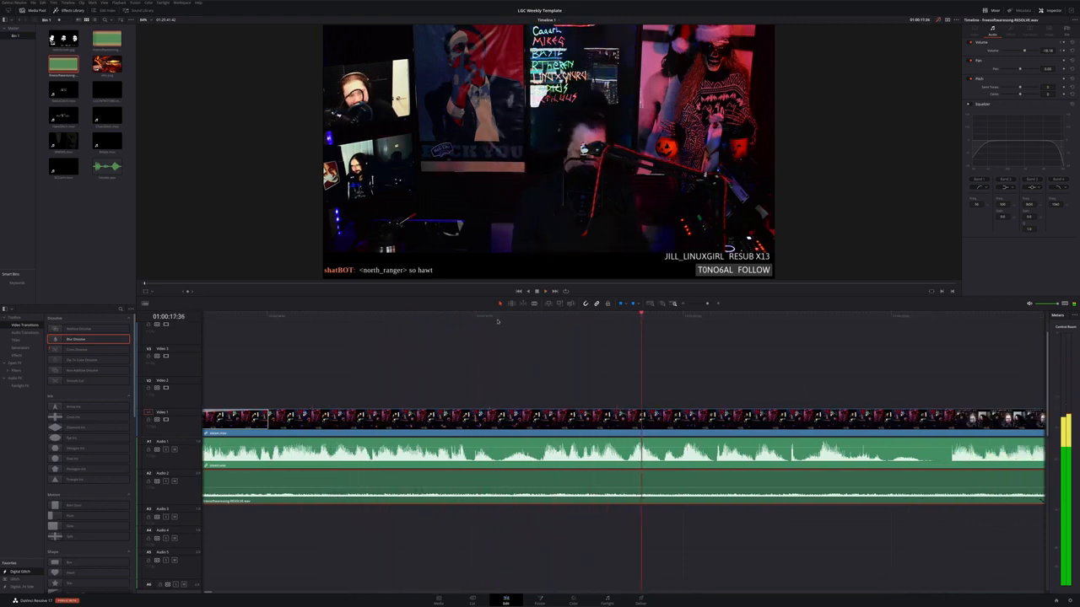
Place the elks image on Video 2 at the playhead and trim its end back to the playhead
left_click_drag(108, 65, 642, 399)
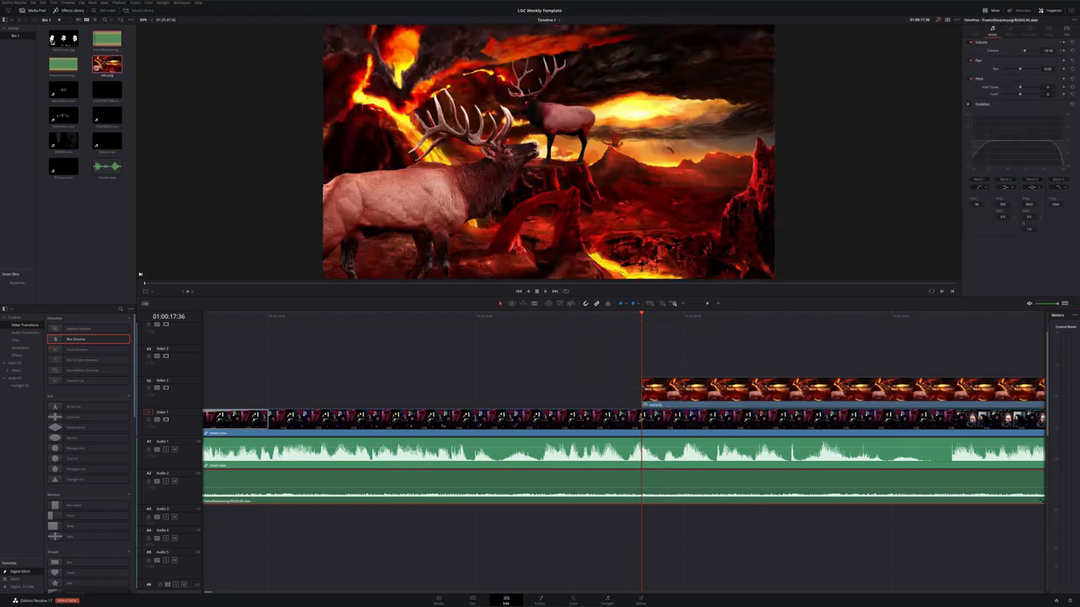
scroll(642, 408, "right", 3)
scroll(633, 413, "right", 4)
scroll(632, 413, "left", 3)
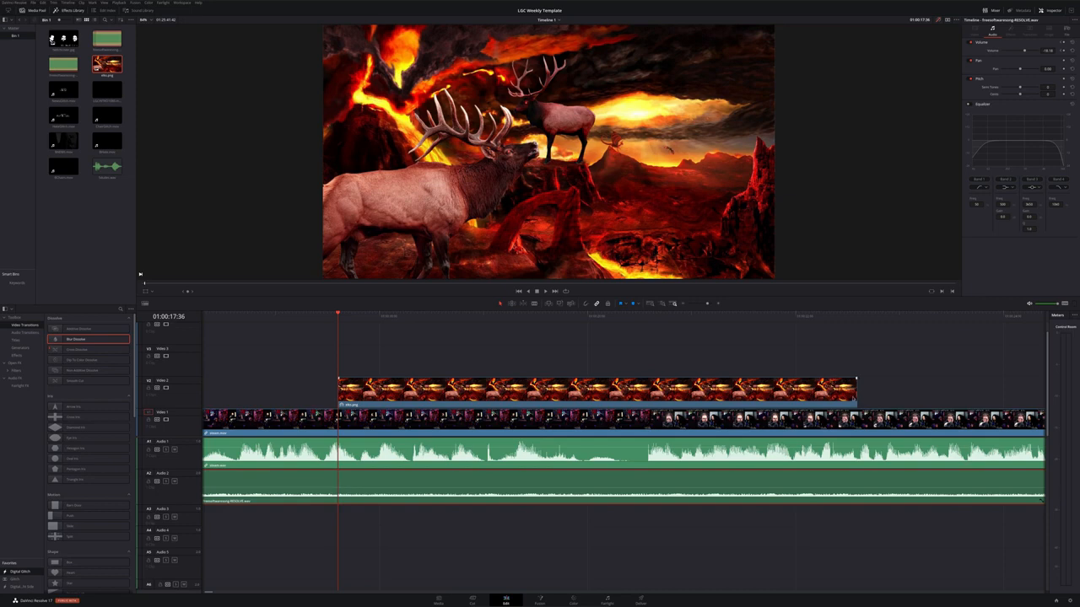
left_click_drag(855, 381, 337, 401)
Nudge the elks clip onto the playhead and shorten it to a few frames, then play it
scroll(538, 406, "up", 4)
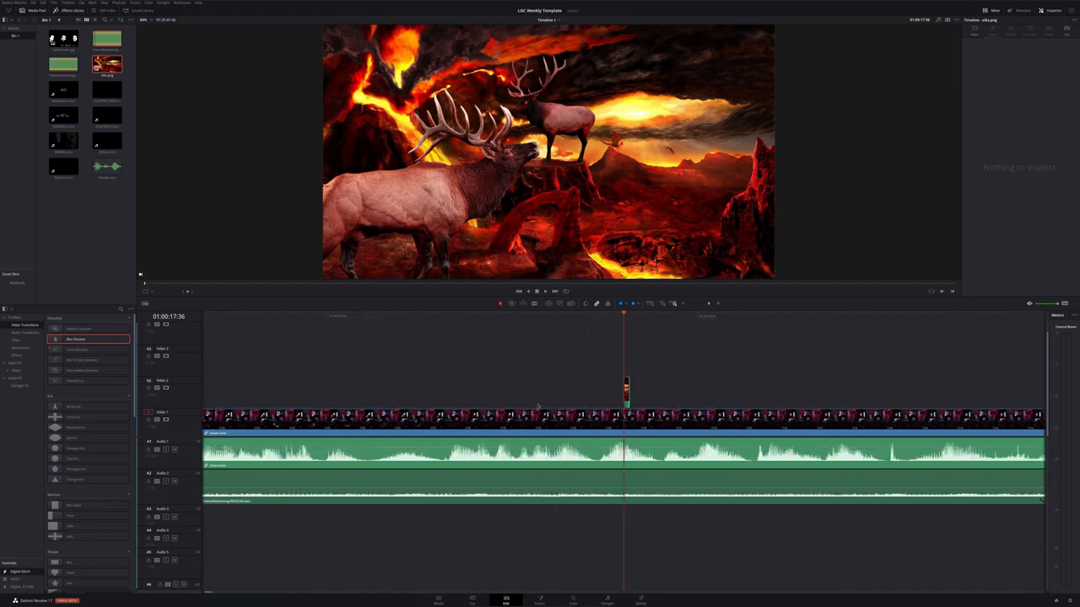
left_click(529, 314)
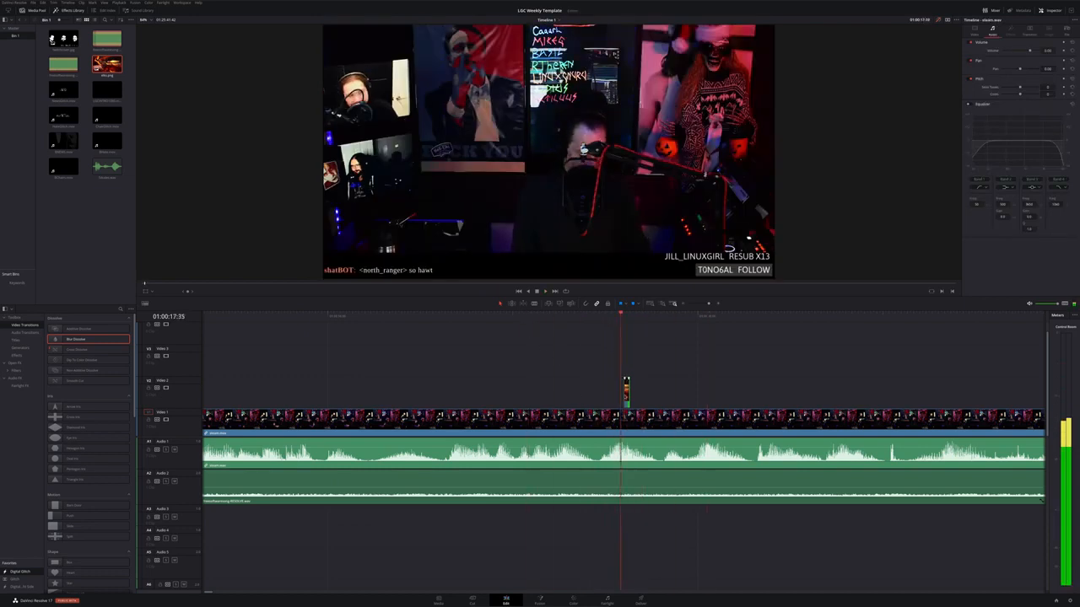
left_click_drag(626, 390, 623, 390)
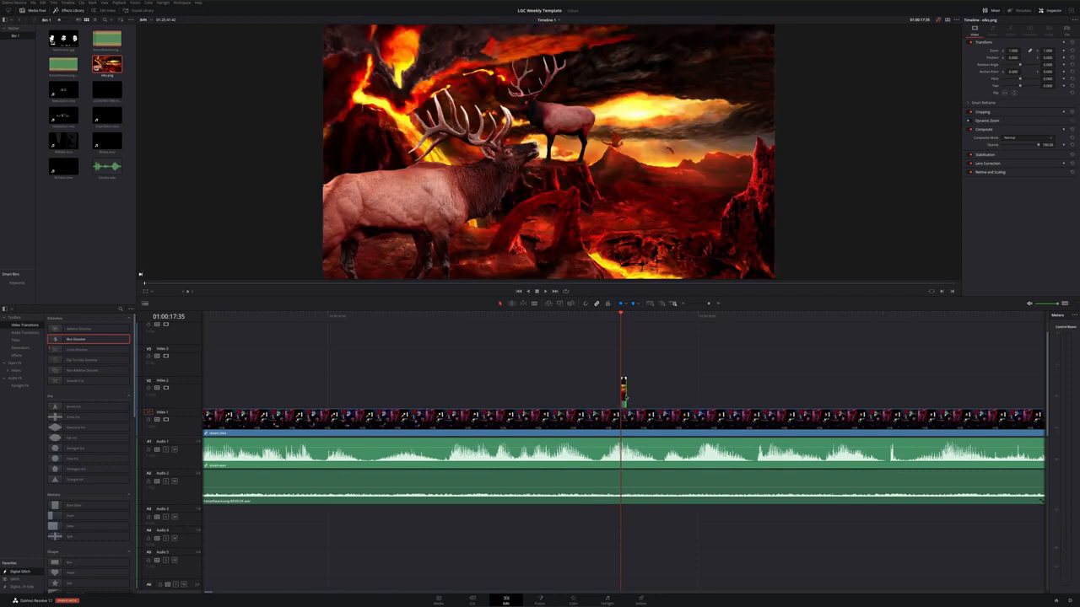
scroll(625, 398, "up", 3)
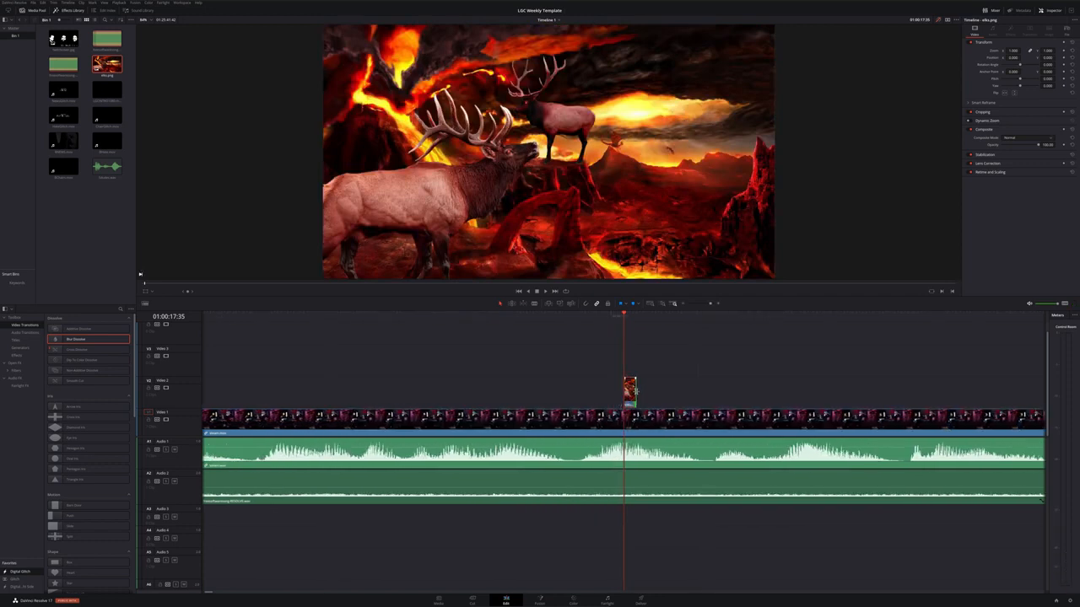
left_click_drag(635, 394, 629, 395)
scroll(548, 374, "down", 5)
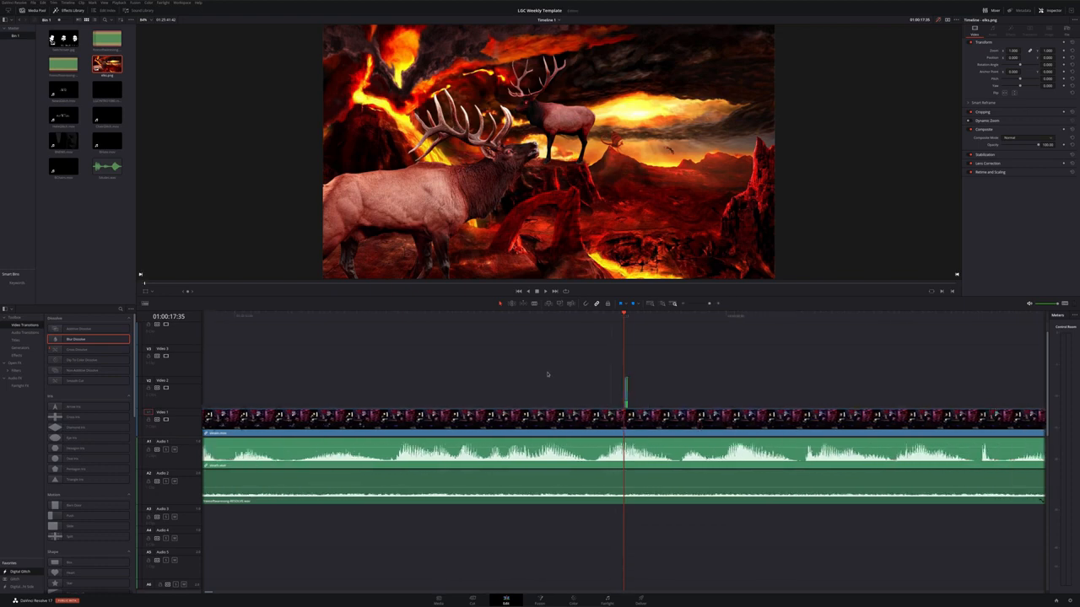
scroll(540, 367, "down", 4)
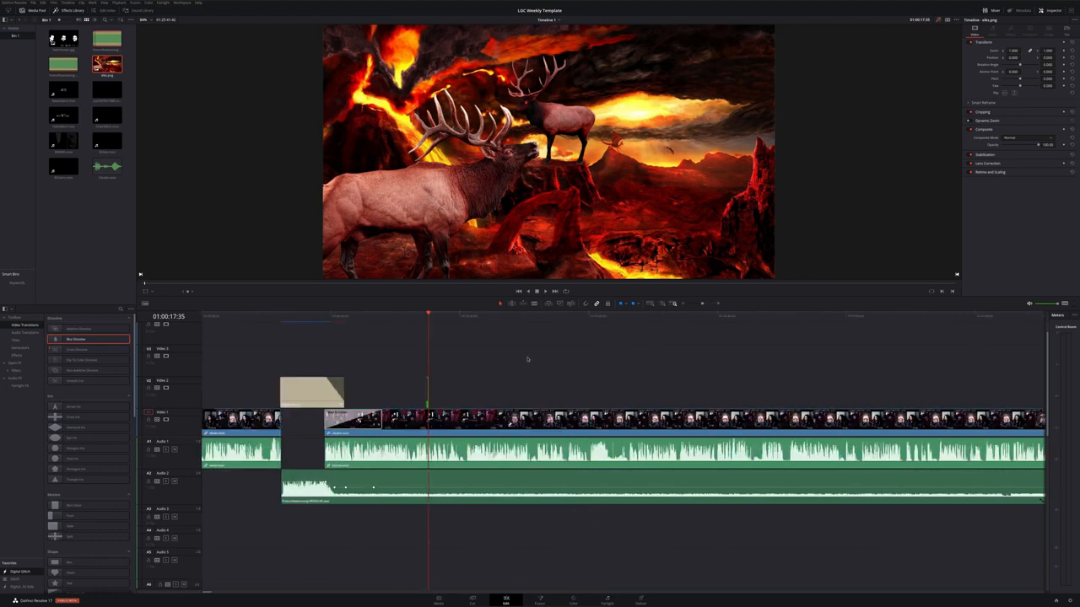
key("space")
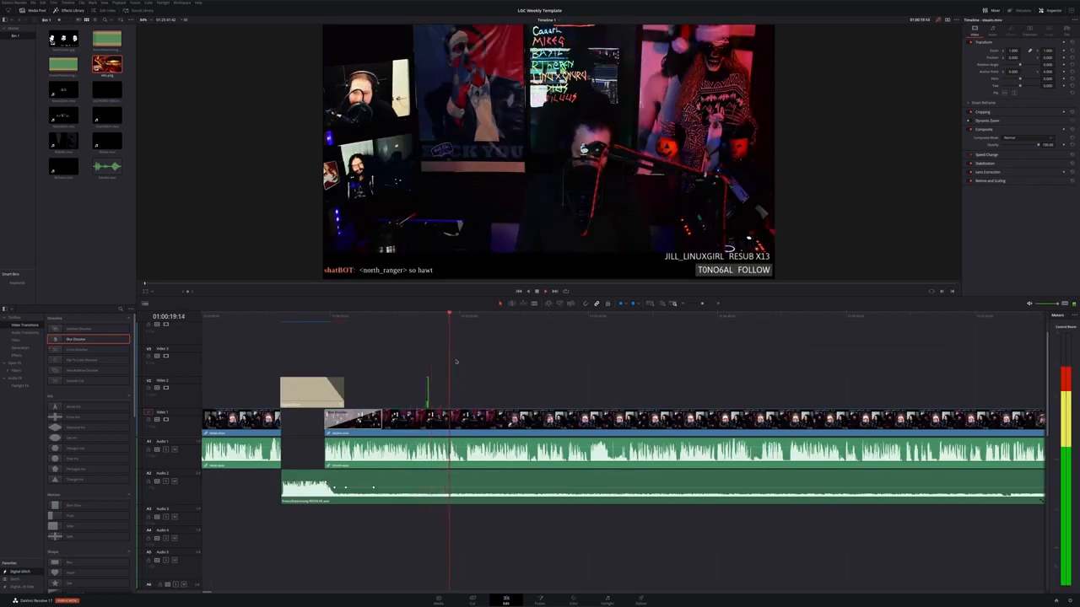
Cut away the tail end of the music clip on Audio 2
scroll(512, 524, "up", 5)
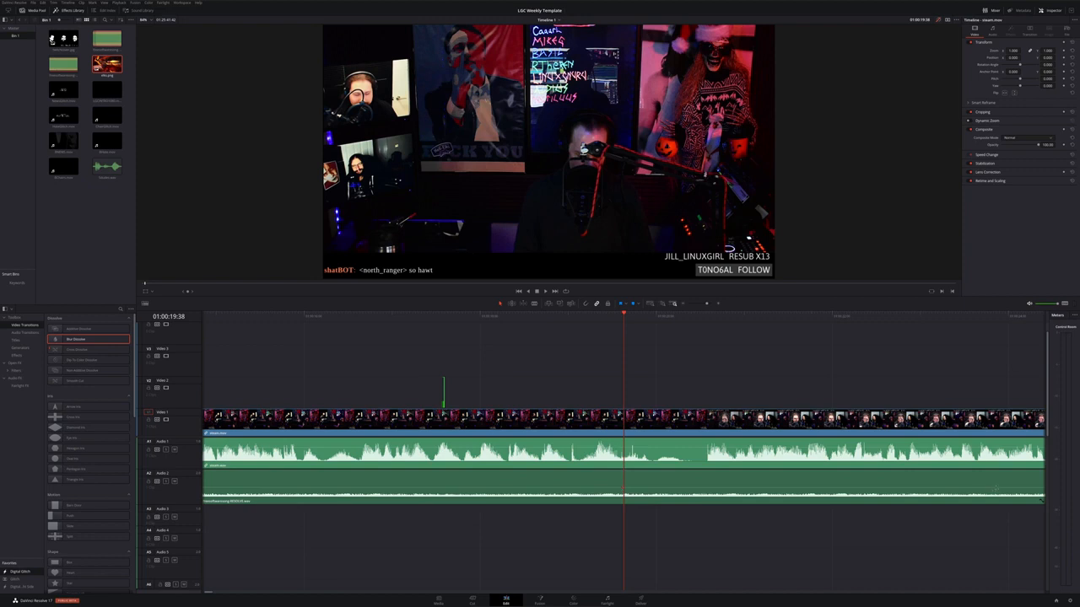
left_click(995, 489)
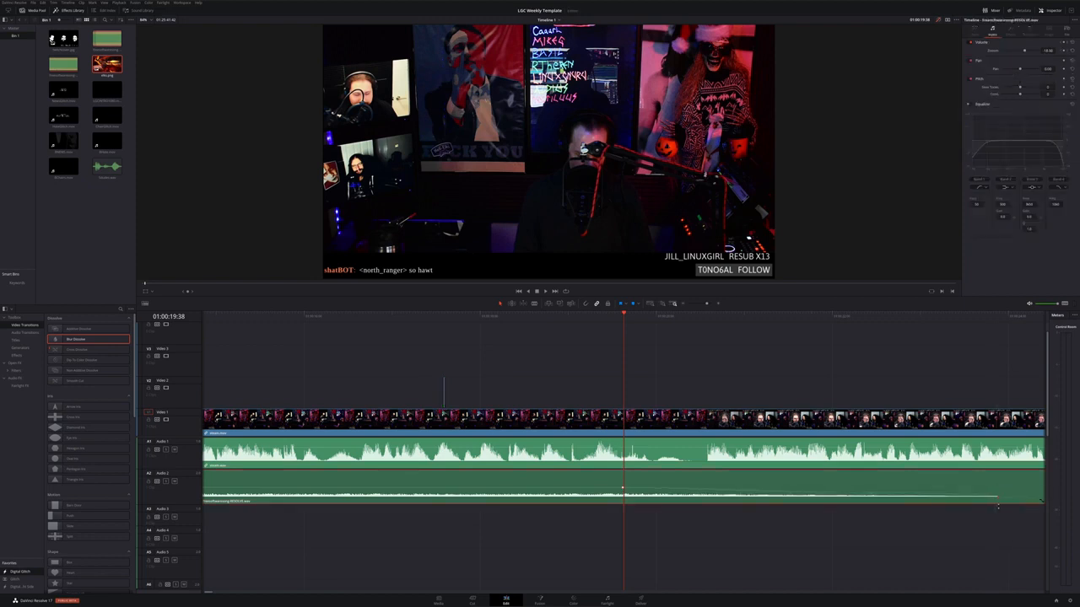
key("b")
key("Delete")
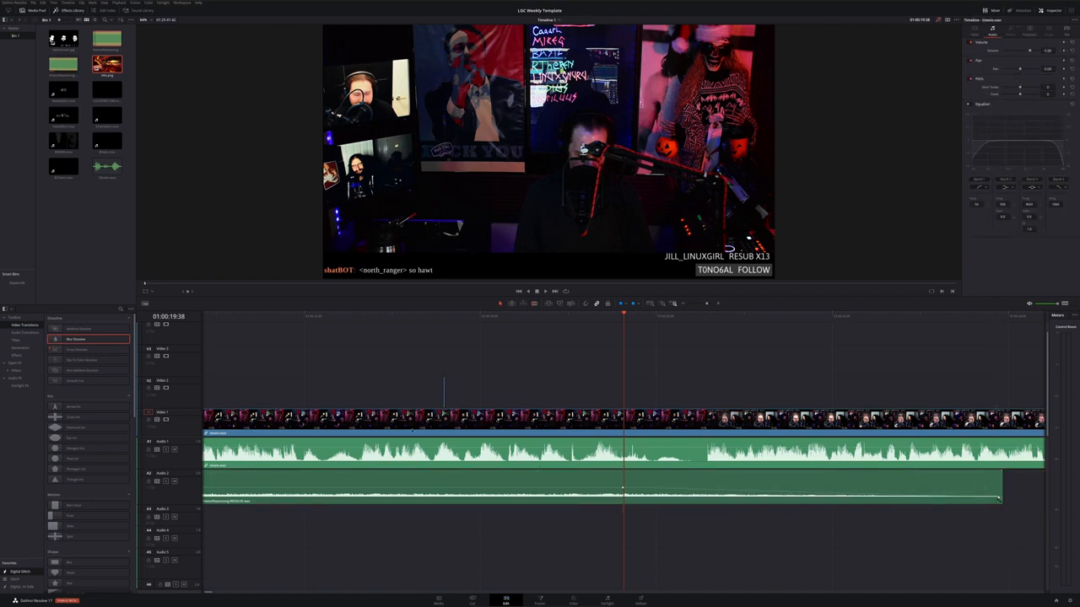
Play back the opening title and music section of the timeline
scroll(424, 433, "down", 5)
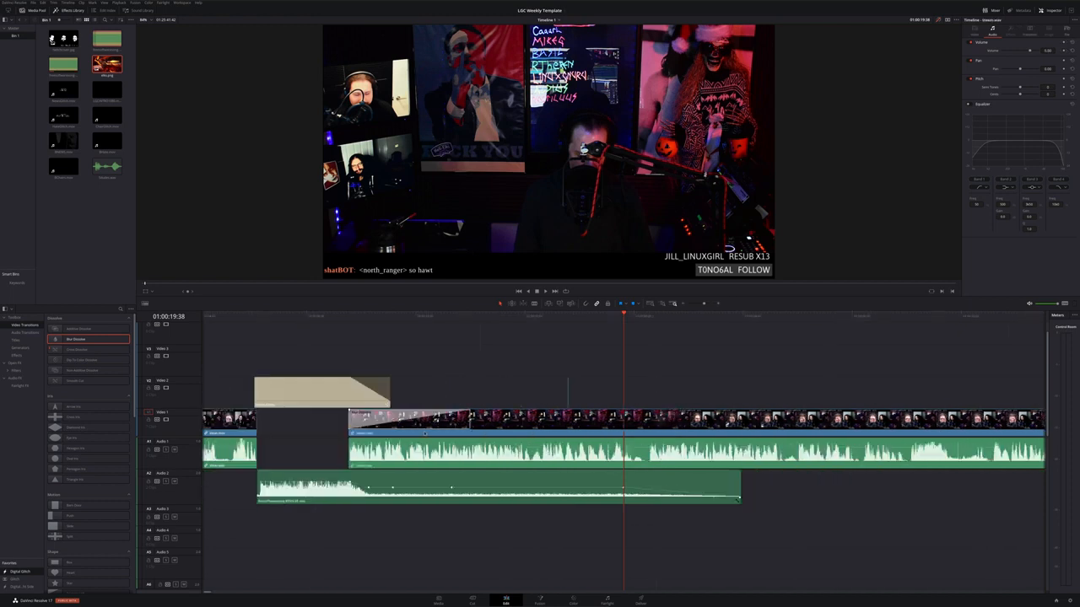
scroll(425, 433, "down", 5)
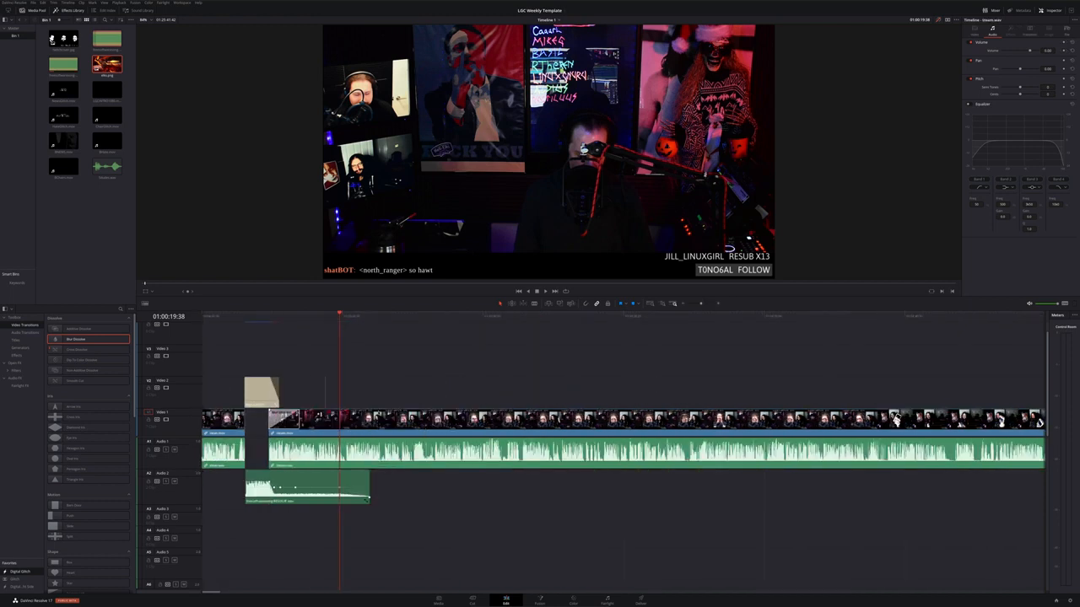
left_click(246, 323)
key("space")
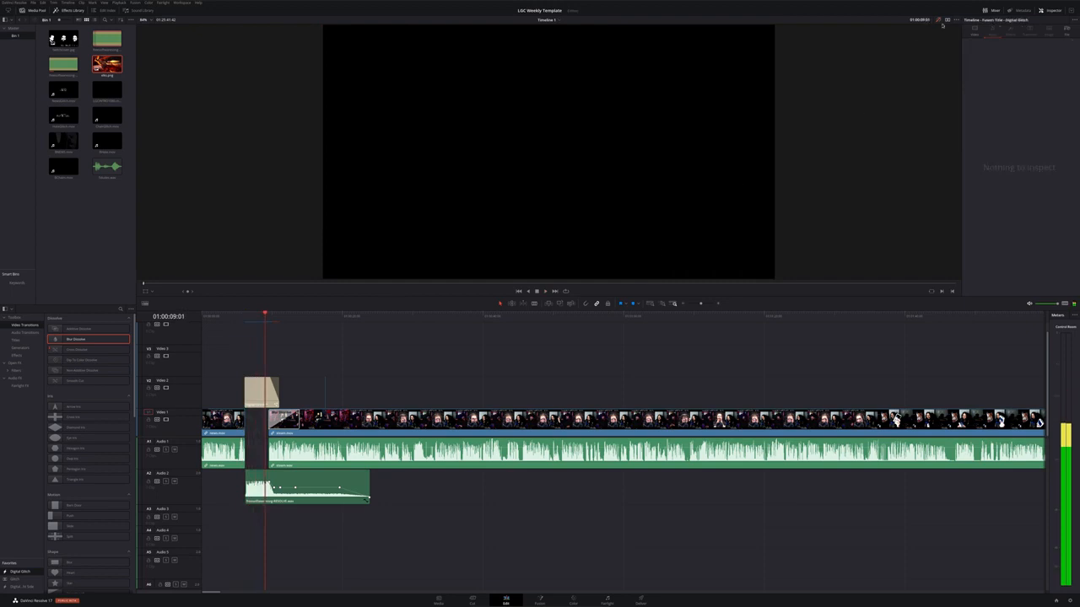
left_click(245, 318)
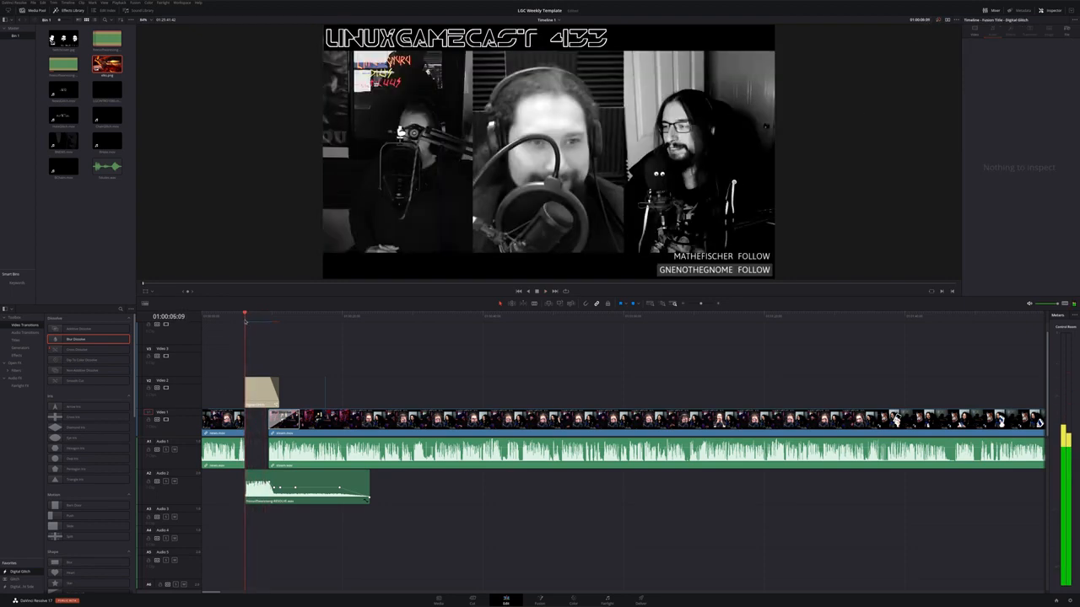
key("space")
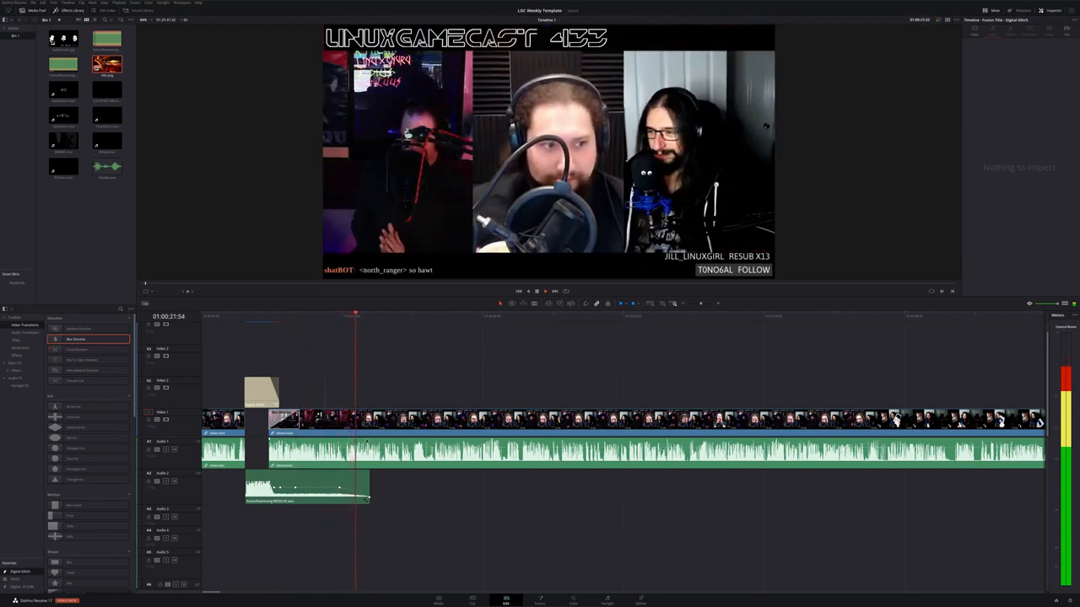
key("space")
Scrub through the whole timeline to review the episode toward its end
key("shift+z")
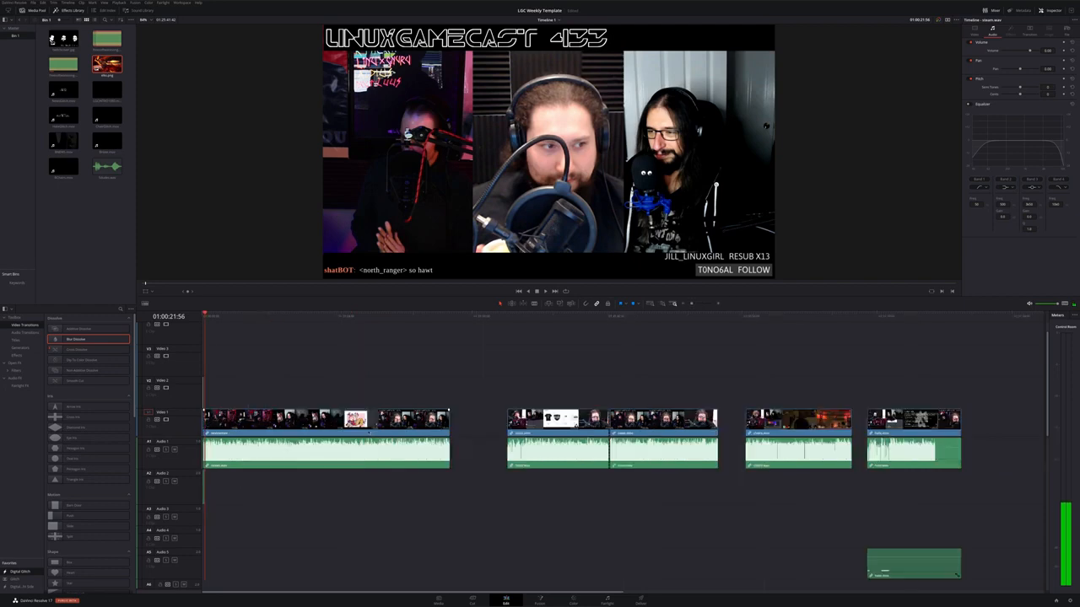
key("ctrl+equal")
key("ctrl+equal")
key("ctrl+equal")
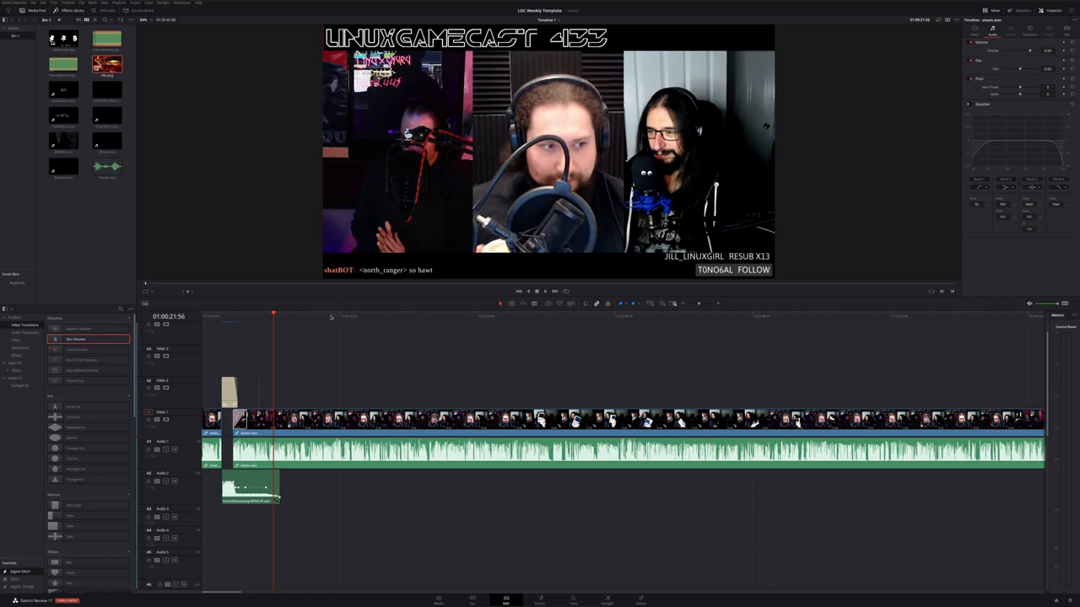
left_click_drag(331, 317, 693, 369)
key("ctrl+minus")
key("ctrl+minus")
key("ctrl+minus")
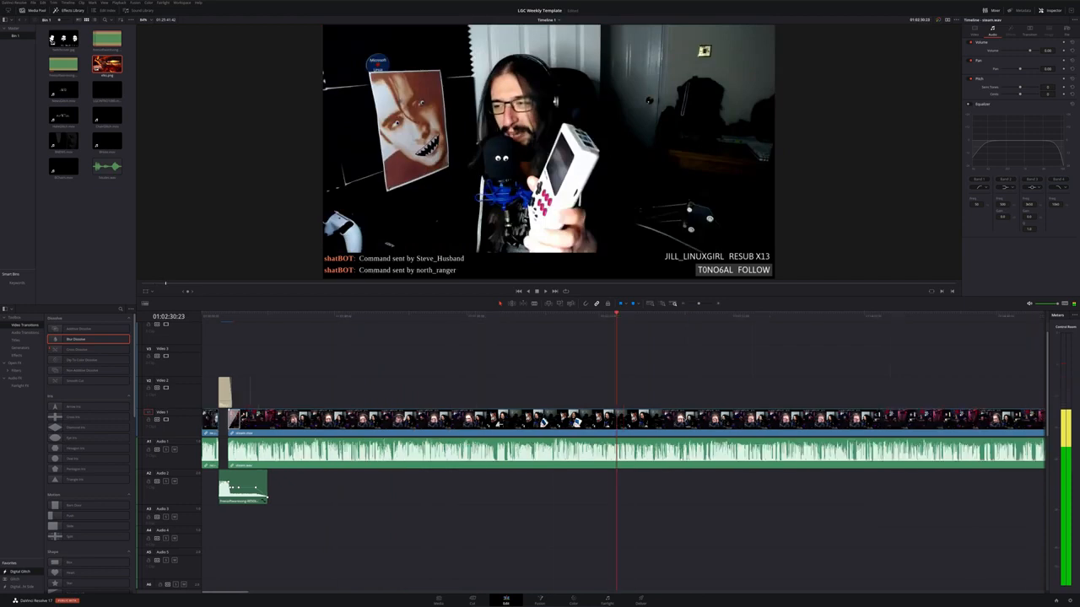
left_click_drag(372, 316, 759, 361)
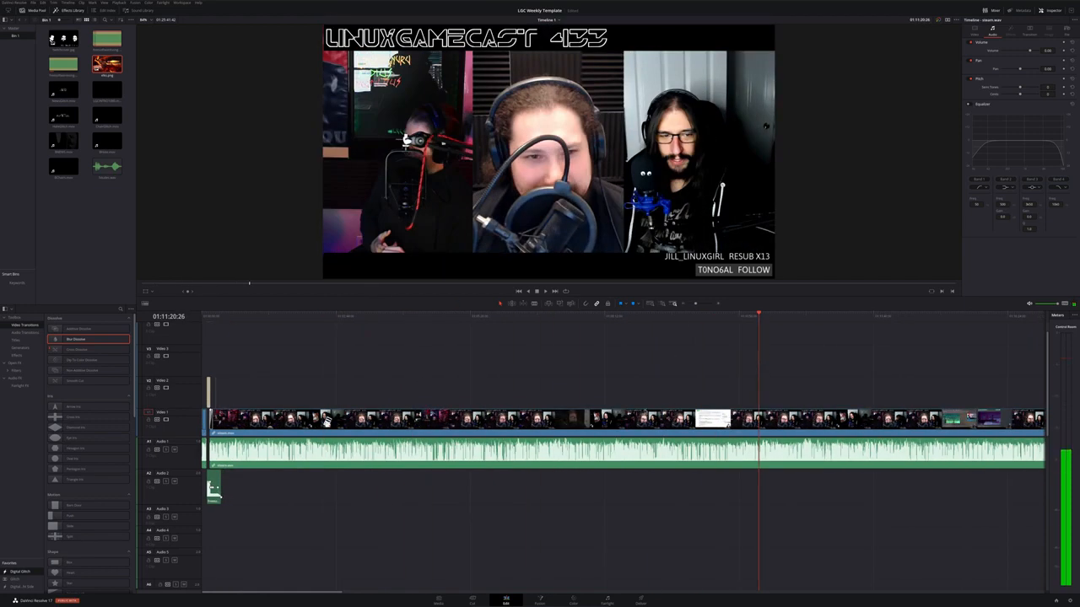
scroll(759, 363, "right", 3)
scroll(624, 439, "right", 2)
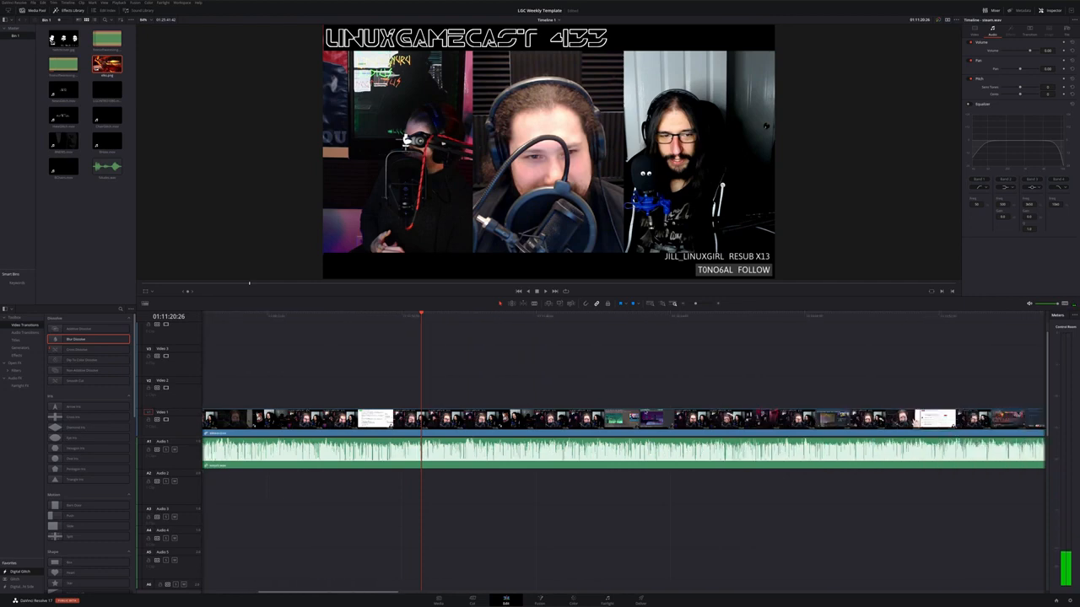
left_click_drag(480, 317, 684, 346)
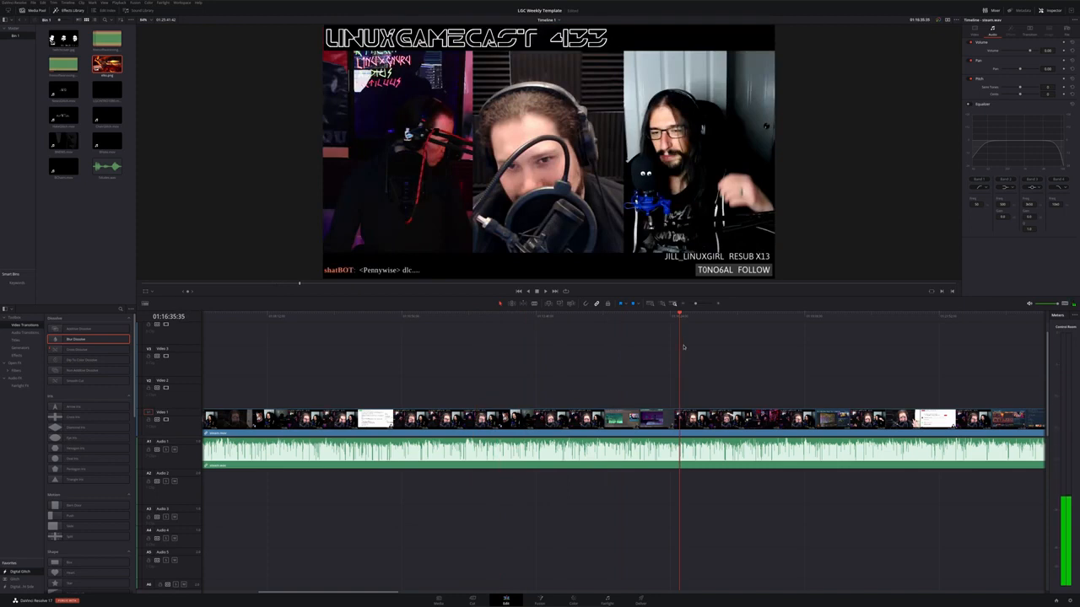
scroll(686, 365, "right", 5)
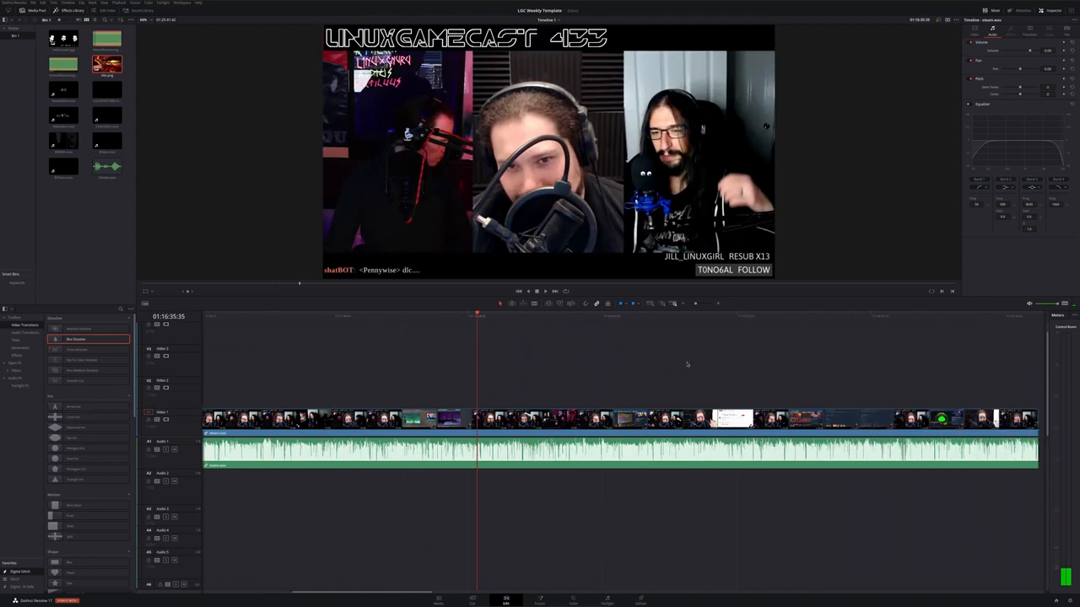
scroll(686, 365, "left", 2)
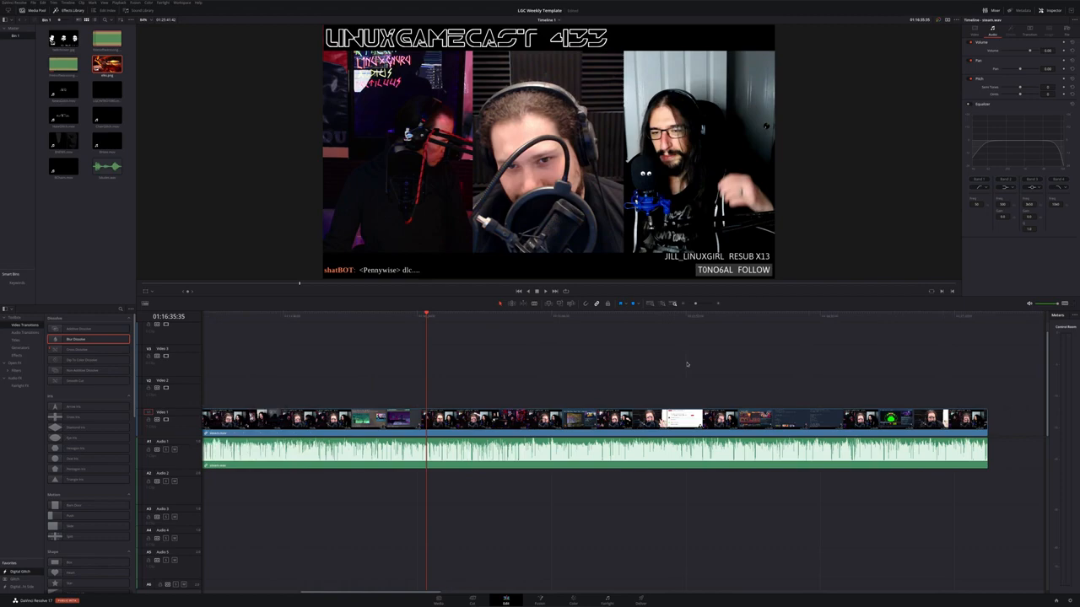
left_click_drag(722, 319, 937, 317)
scroll(867, 349, "right", 5)
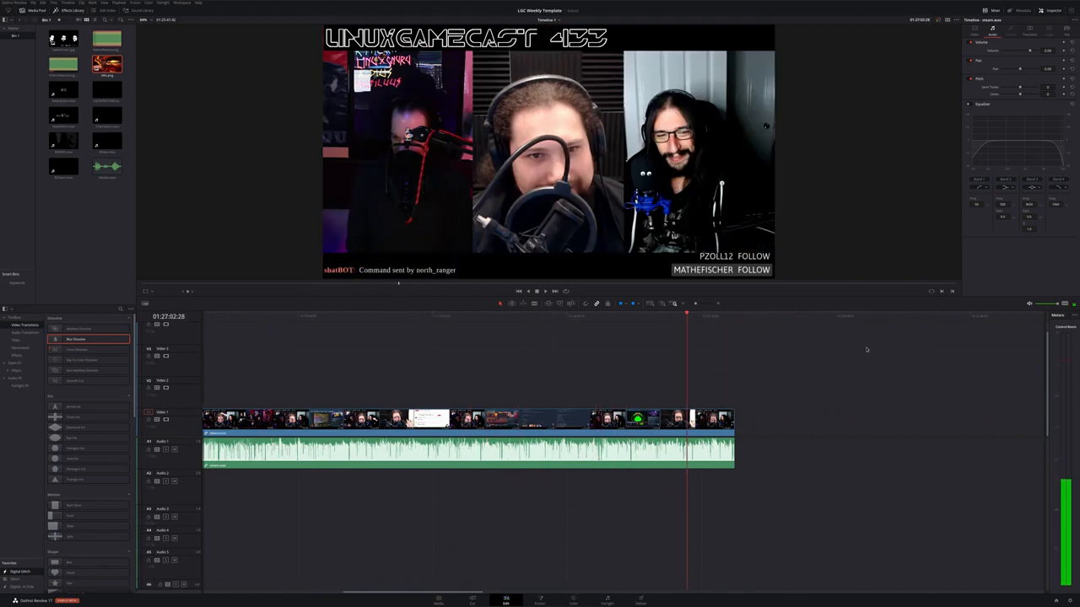
Zoom in on the final section of the stream clip and play it to find the ending point
left_click(664, 318)
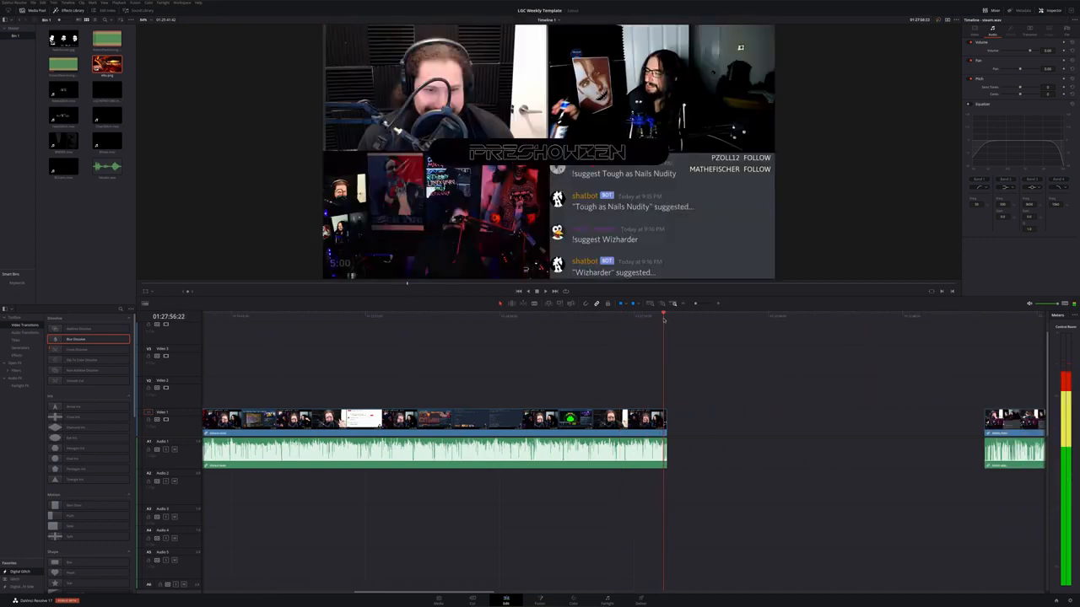
scroll(688, 403, "up", 4)
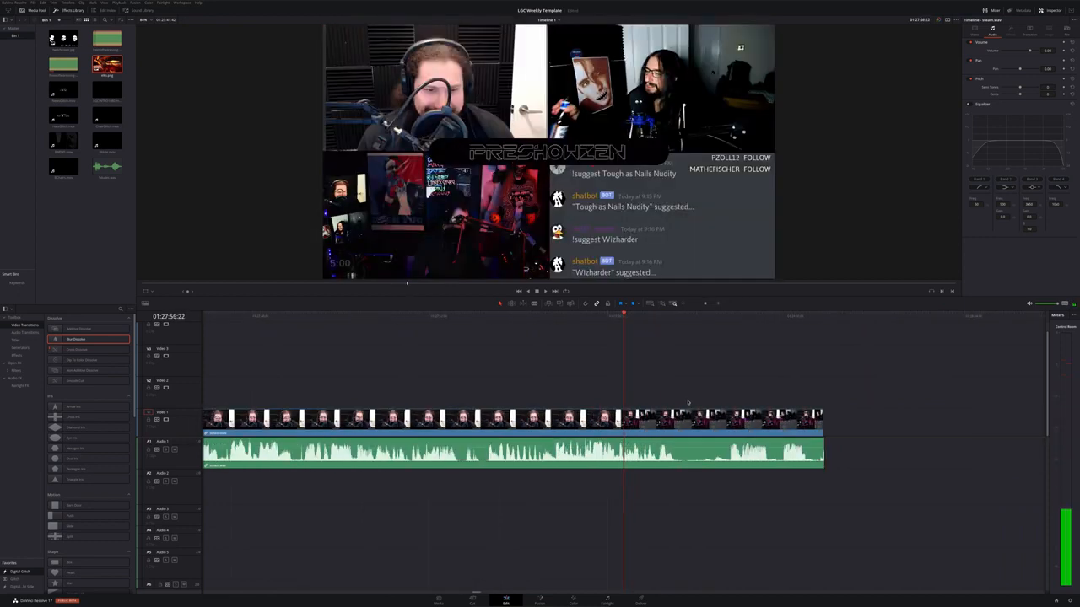
left_click_drag(789, 321, 497, 347)
key("space")
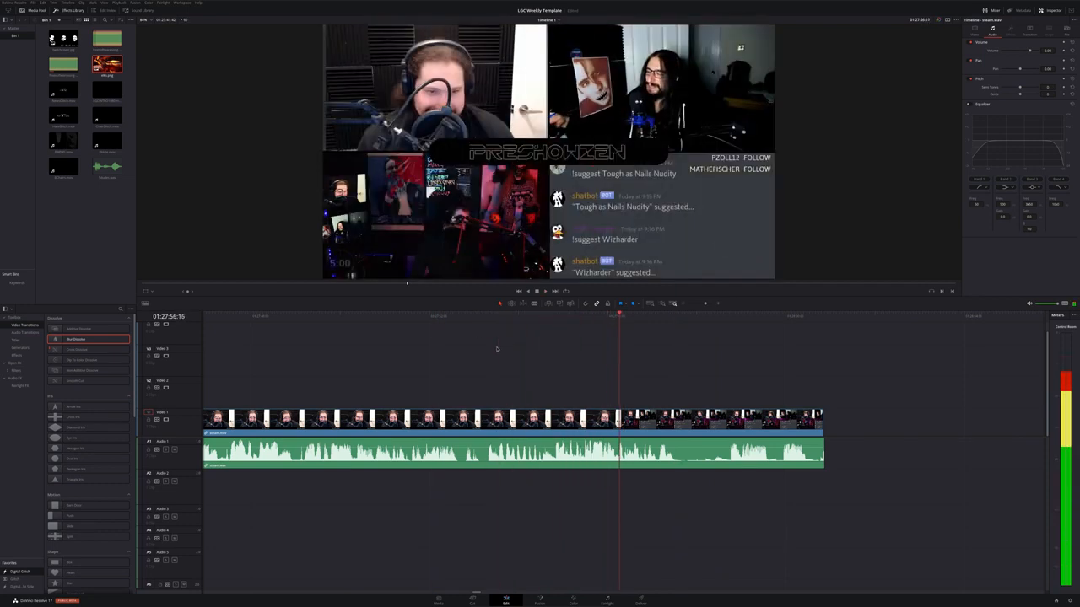
left_click_drag(599, 319, 388, 329)
key("space")
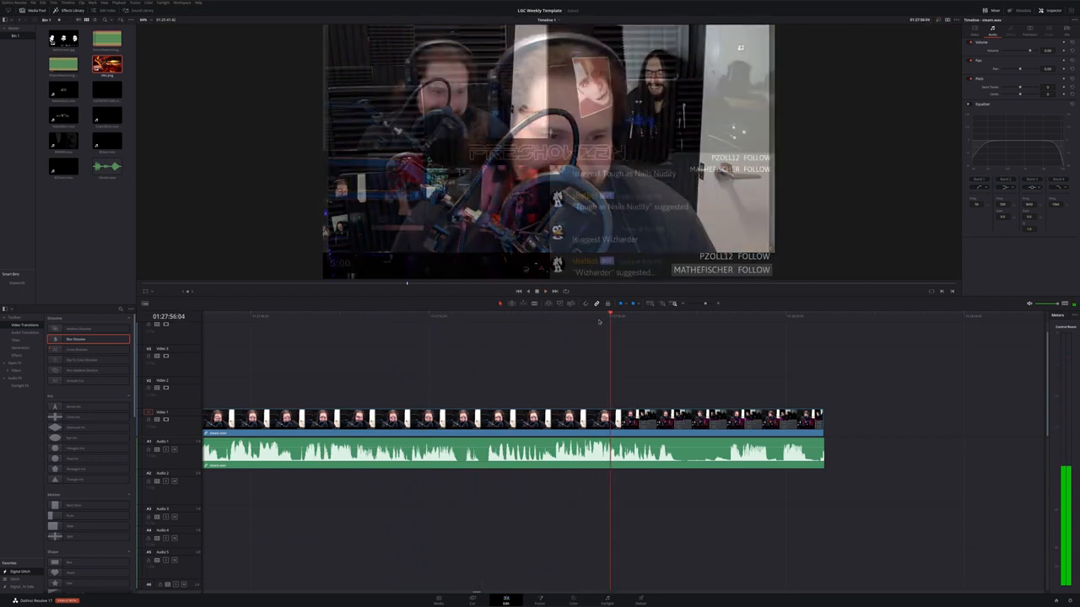
Split the stream clip at the playhead near the end and delete the tail after it
key("b")
left_click(611, 424)
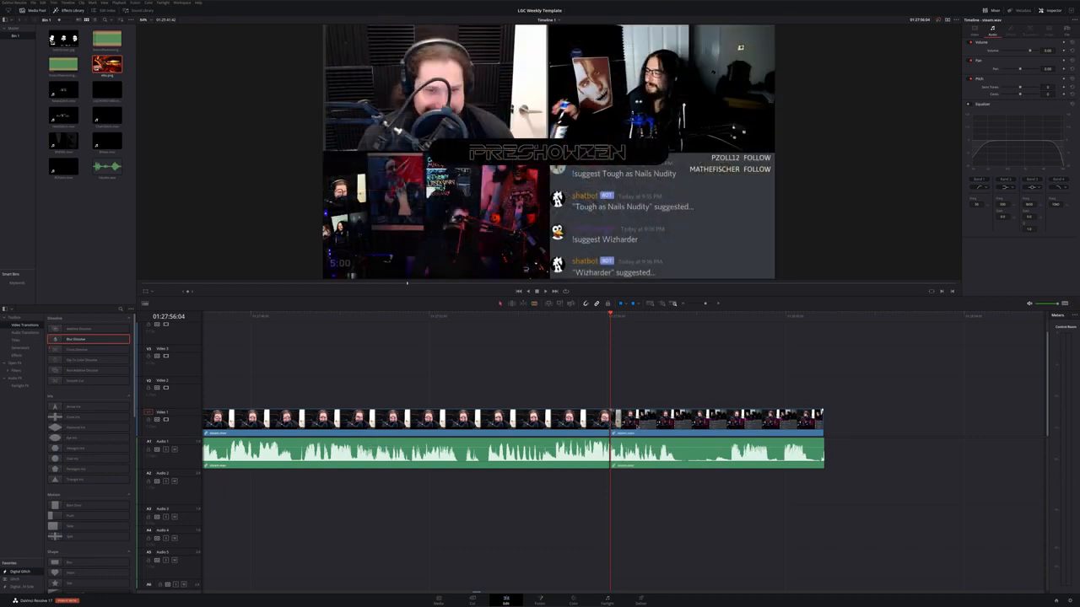
left_click(705, 428)
key("Delete")
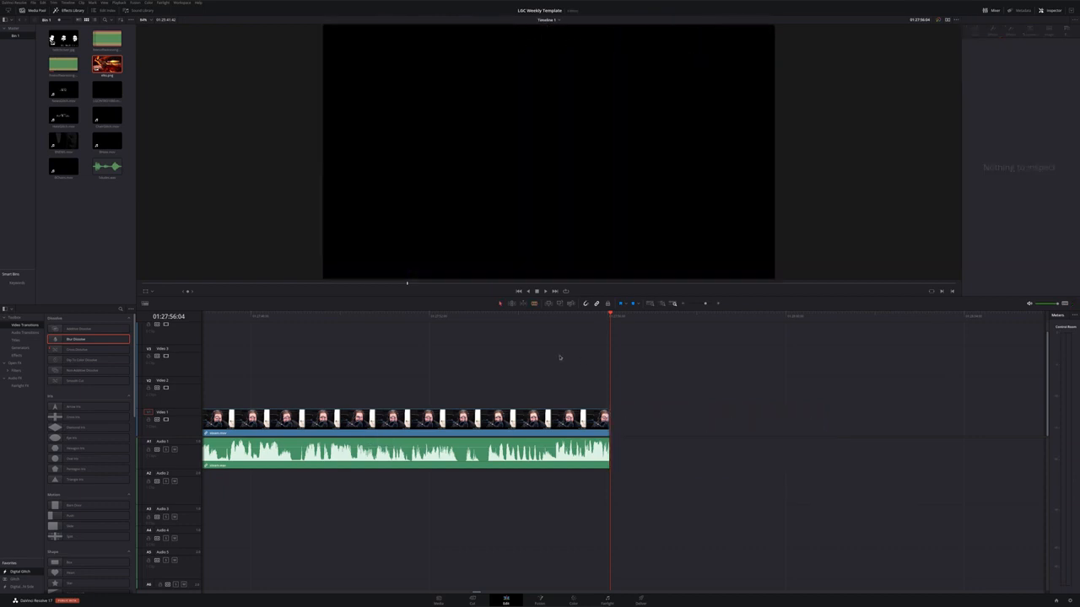
Place the news glitch bumper clip on Video 2 and Audio 2, aligned with the playhead at the stream's end
left_click(73, 93)
left_click_drag(68, 91, 613, 391)
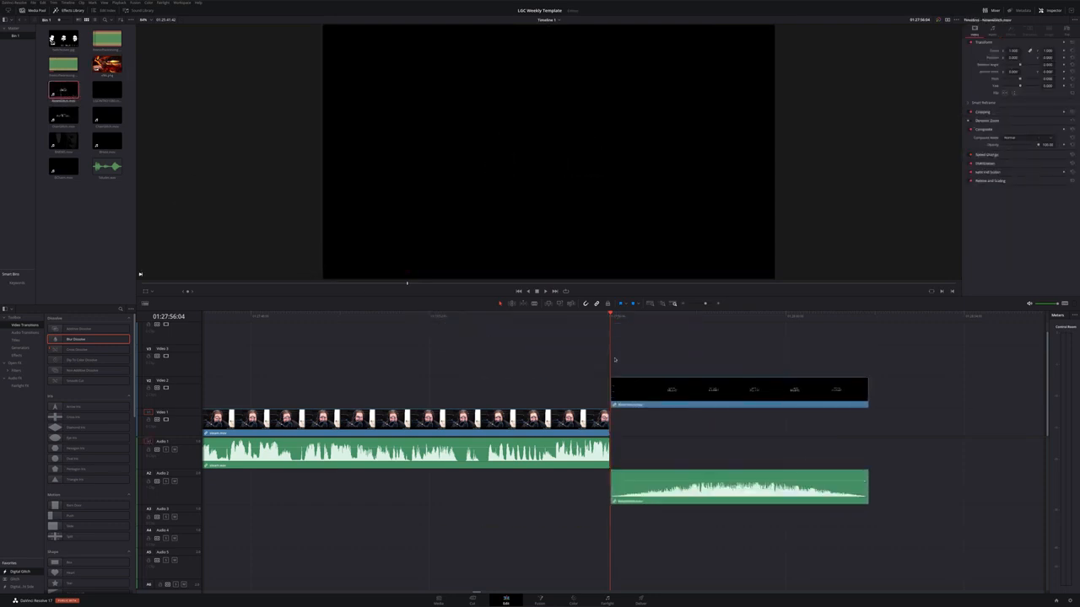
left_click(601, 316)
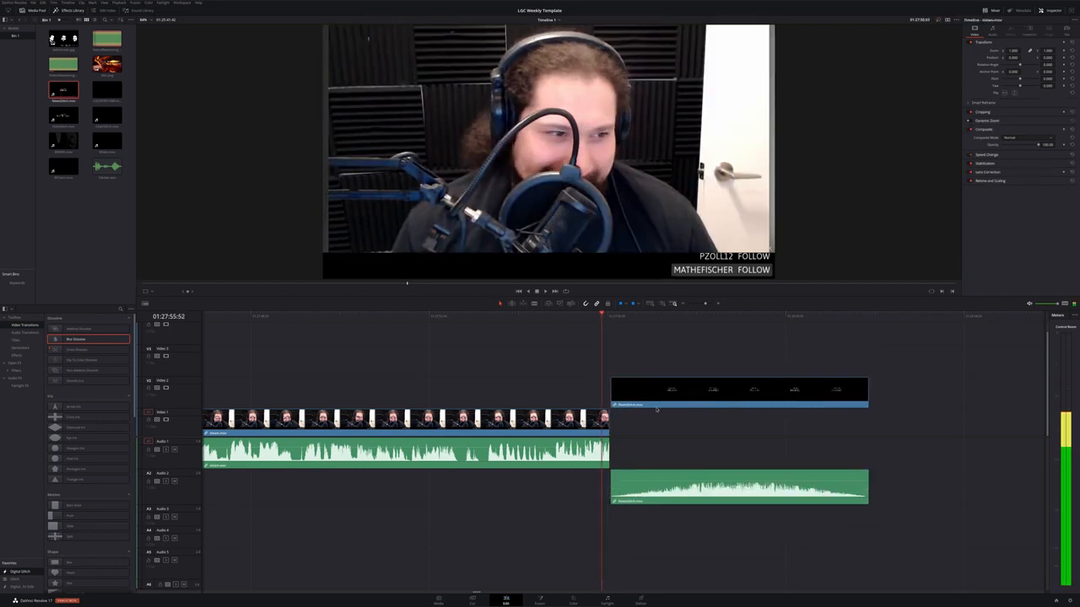
left_click_drag(601, 317, 594, 317)
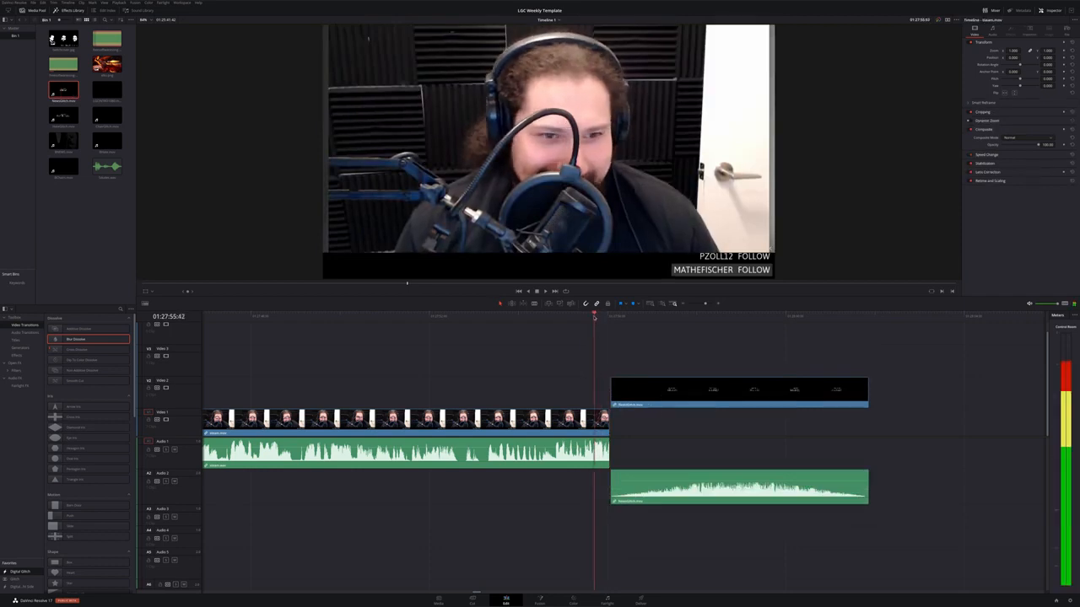
left_click_drag(695, 391, 680, 392)
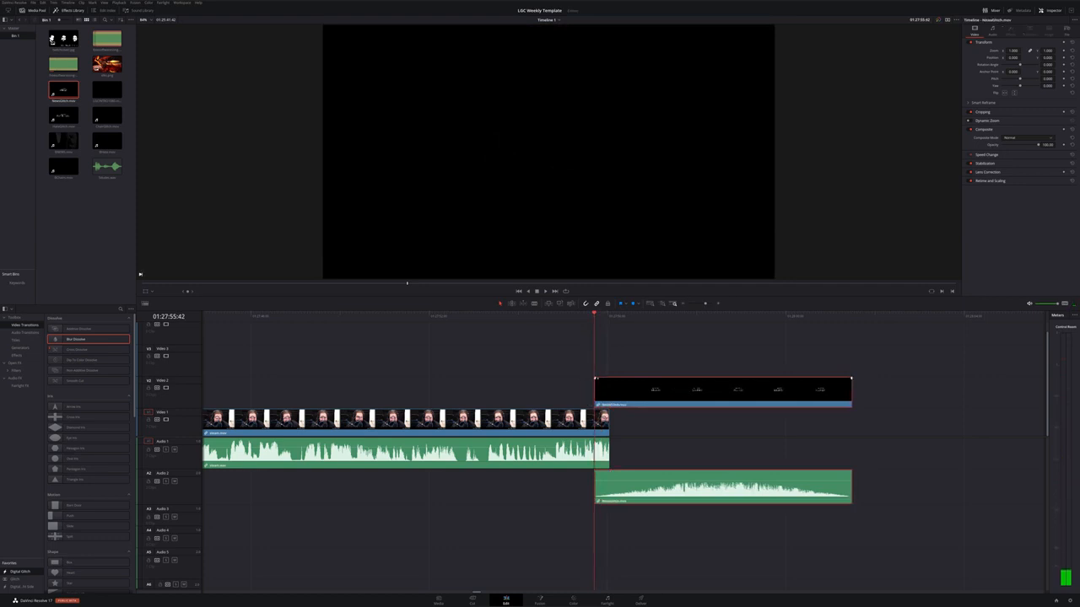
left_click_drag(595, 379, 613, 381)
Play back the transition from the stream clip into the news bumper at several points
left_click(566, 318)
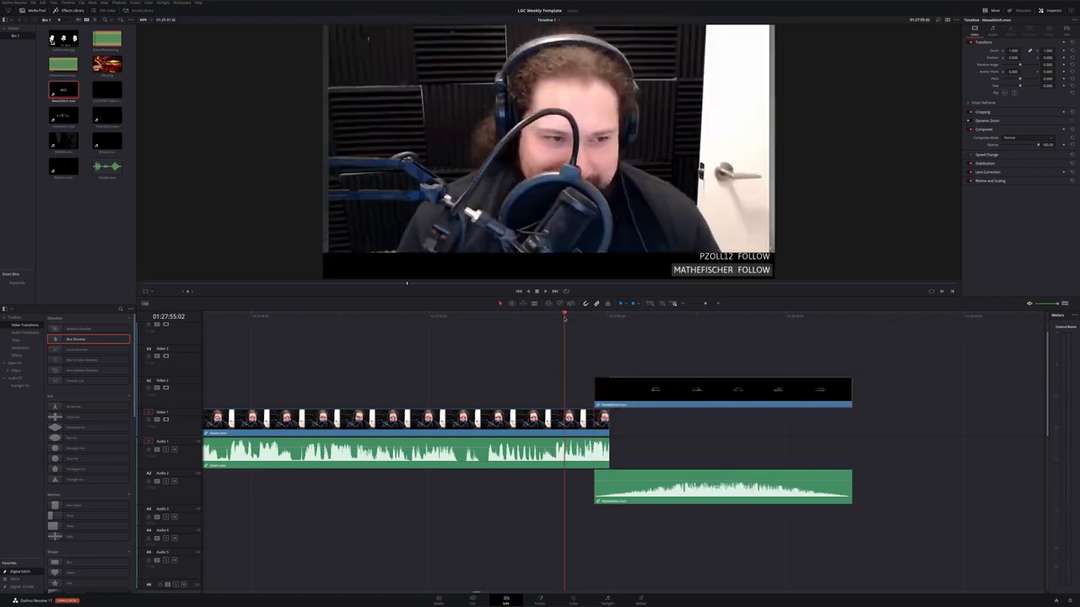
key("space")
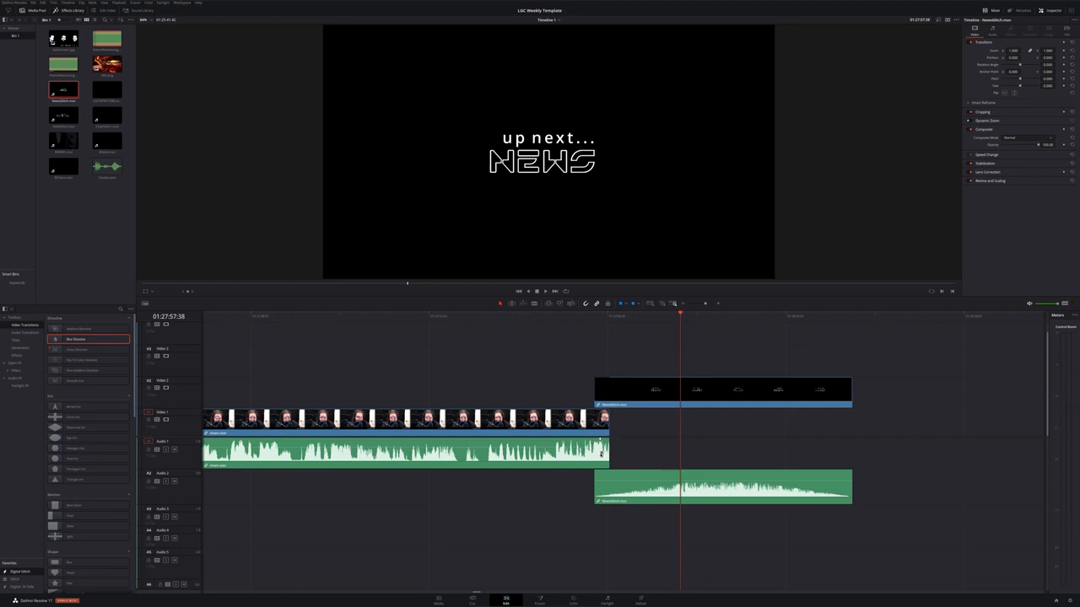
left_click(585, 319)
key("space")
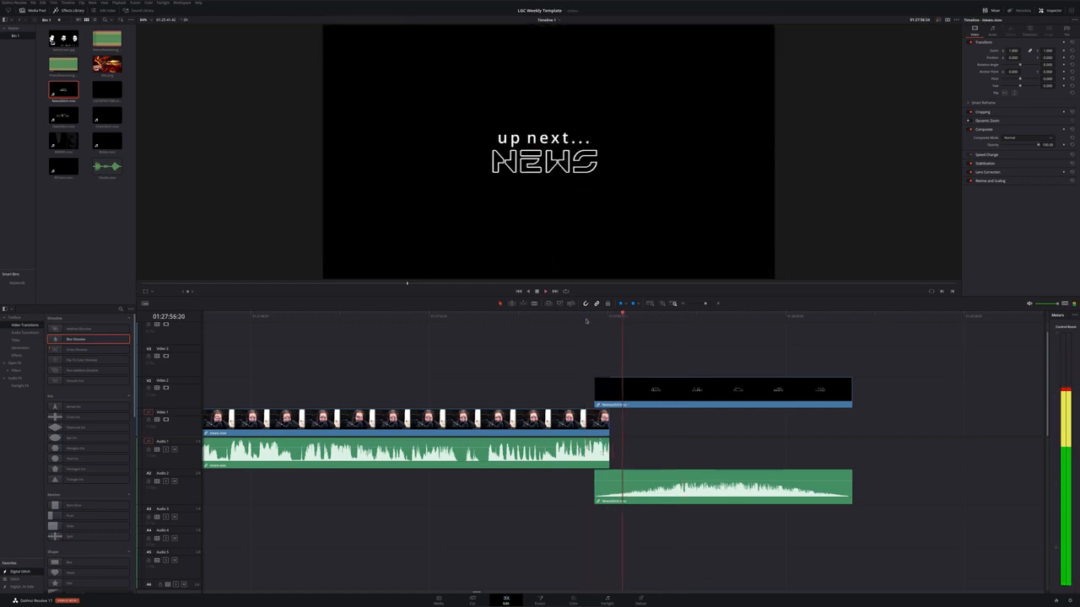
key("space")
left_click_drag(582, 318, 362, 321)
key("space")
key("space")
key("space")
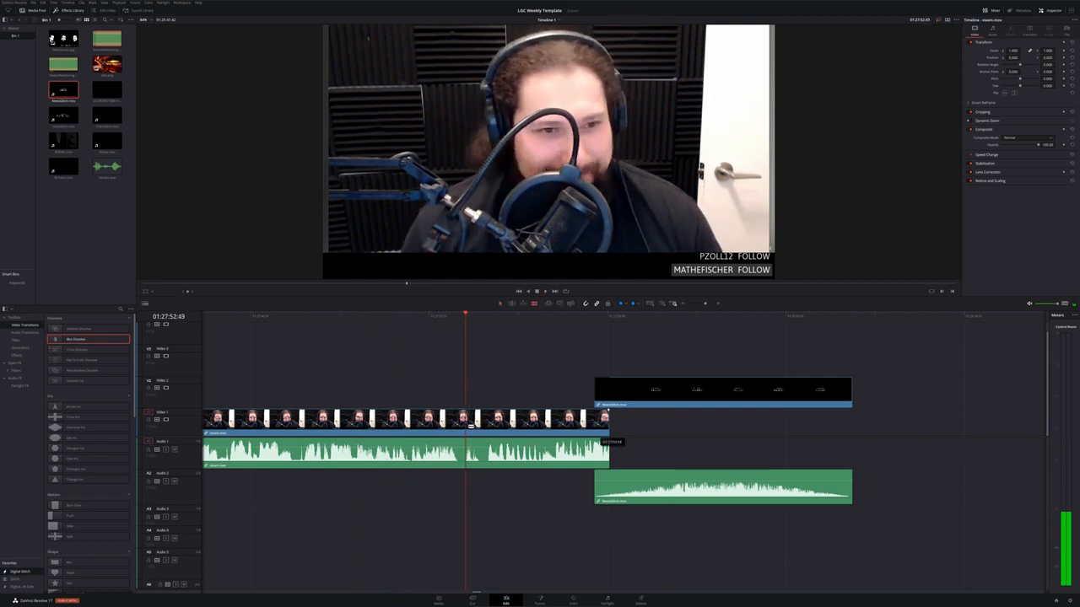
Split the stream clip at the playhead and delete the part after the cut
key("ctrl+b")
left_click(500, 429)
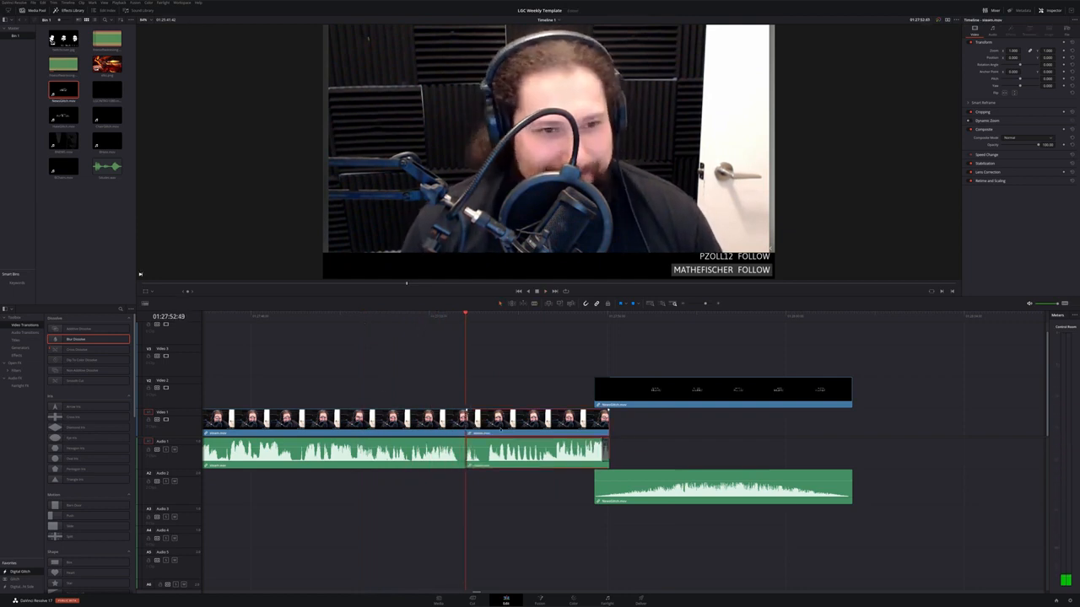
key("Delete")
Move the news bumper video and audio left to meet the stream clip's new end, then play the join
left_click_drag(460, 317, 450, 318)
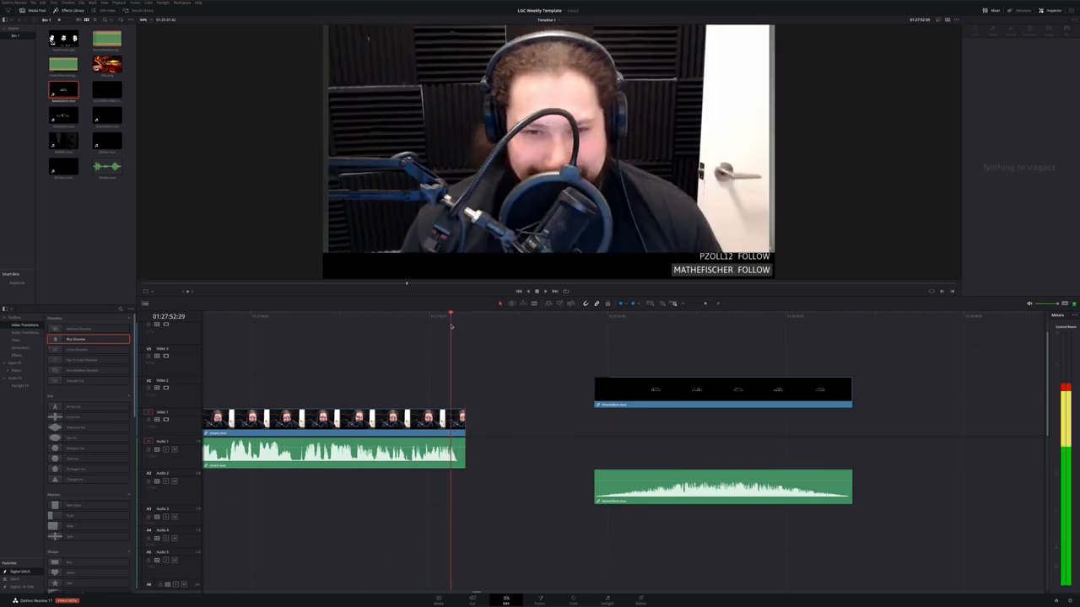
left_click_drag(534, 340, 721, 537)
left_click_drag(679, 393, 538, 402)
left_click(422, 317)
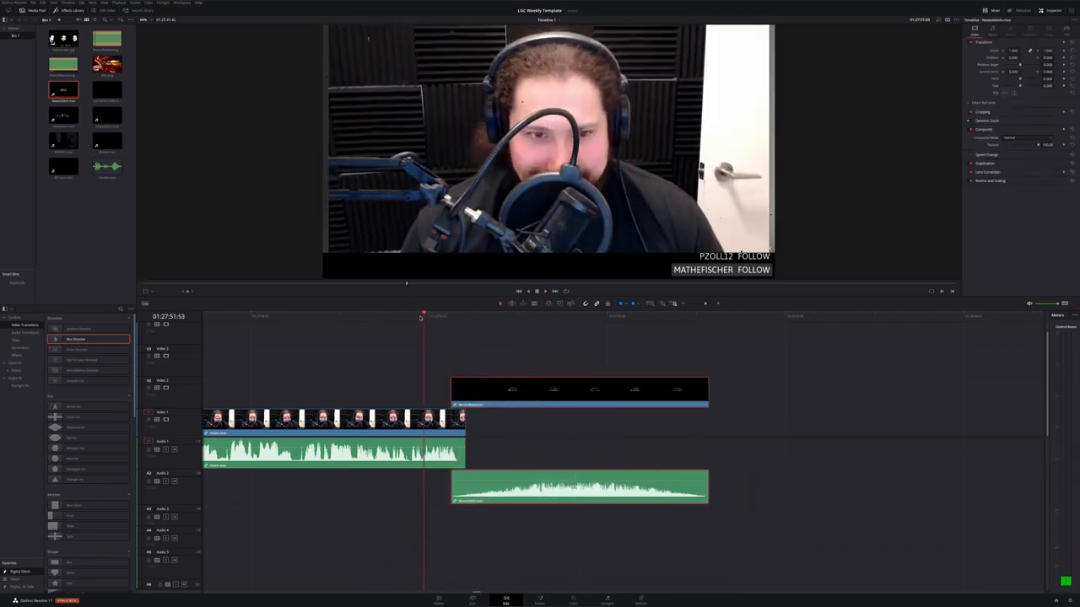
key("space")
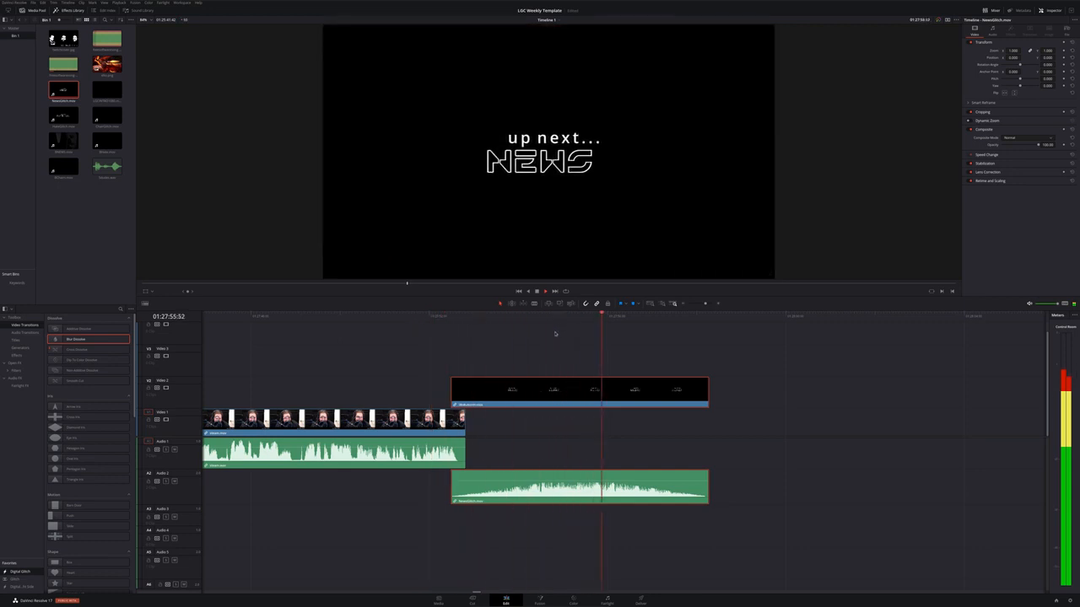
Stop playback and move the next recording's video and audio left so it starts right after the news bumper
key("space")
scroll(728, 388, "down", 10)
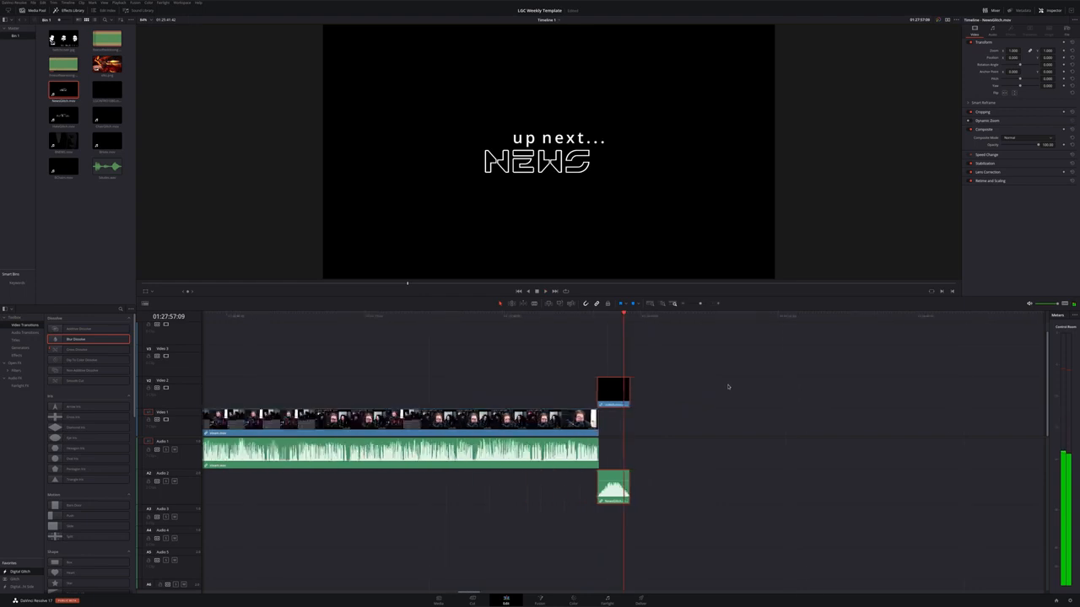
scroll(728, 387, "down", 3)
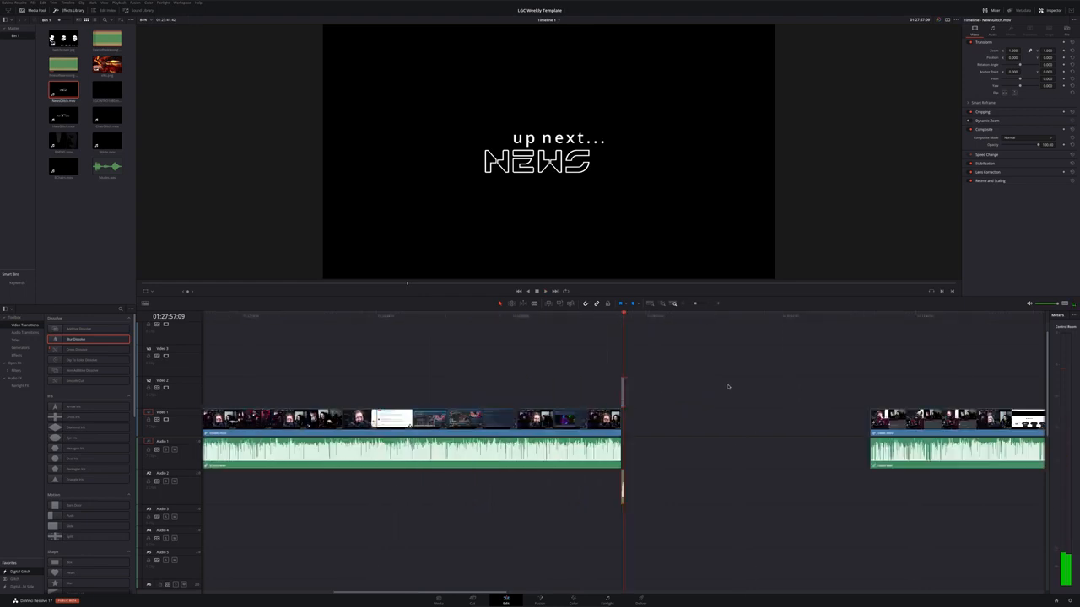
left_click_drag(896, 449, 651, 450)
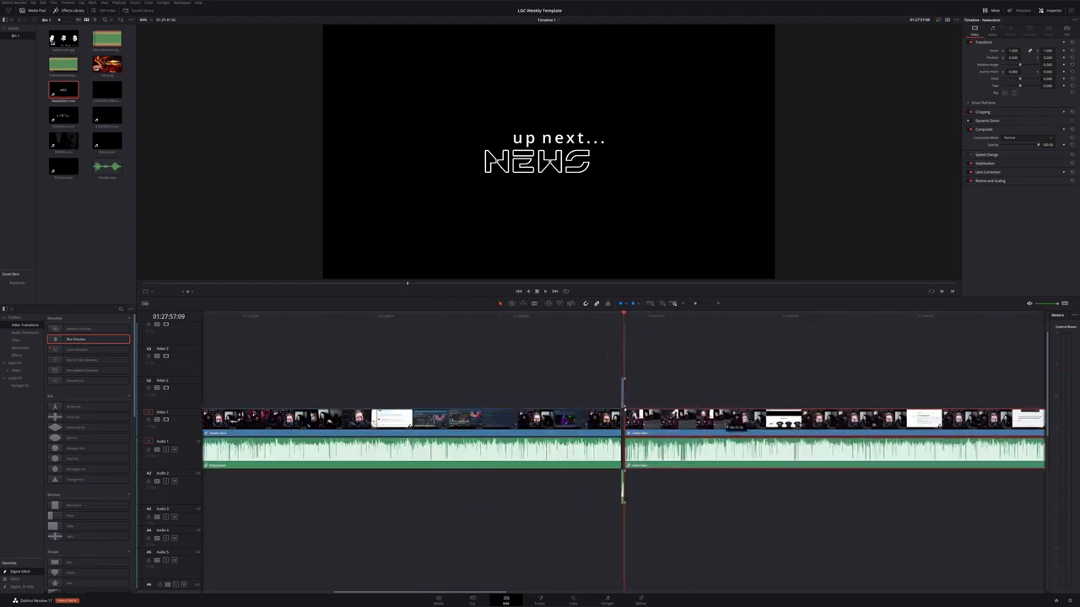
scroll(652, 452, "up", 10)
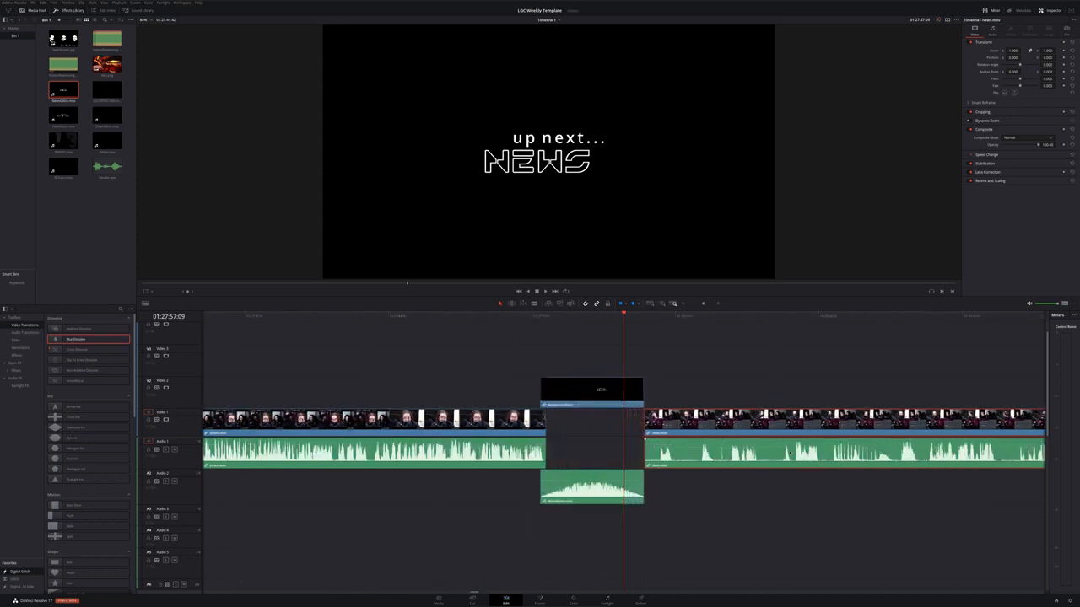
scroll(789, 451, "down", 8)
scroll(789, 451, "up", 5)
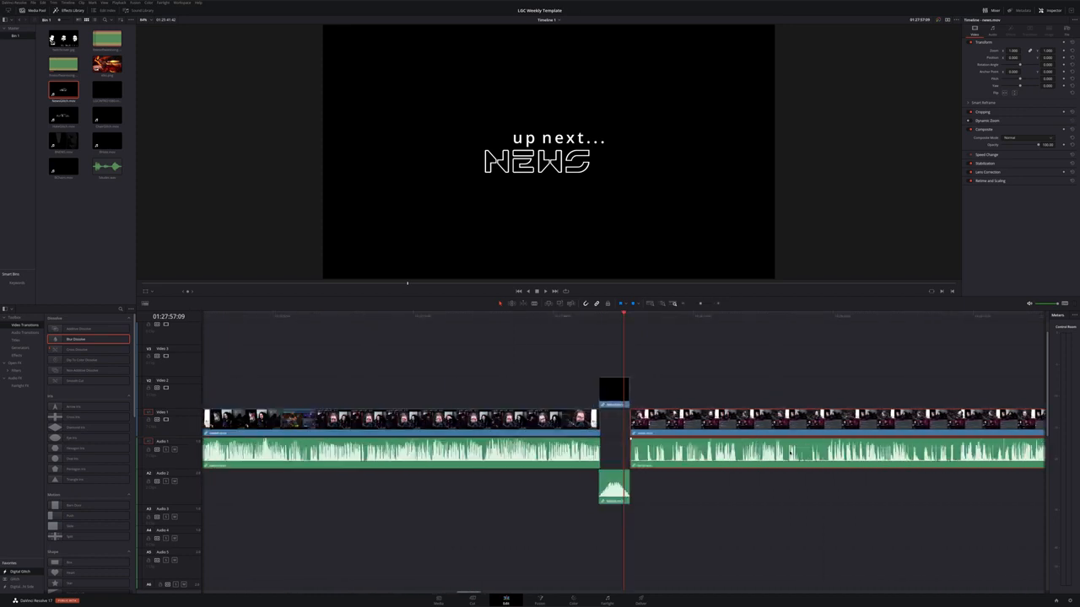
scroll(790, 453, "down", 3)
scroll(790, 453, "right", 6)
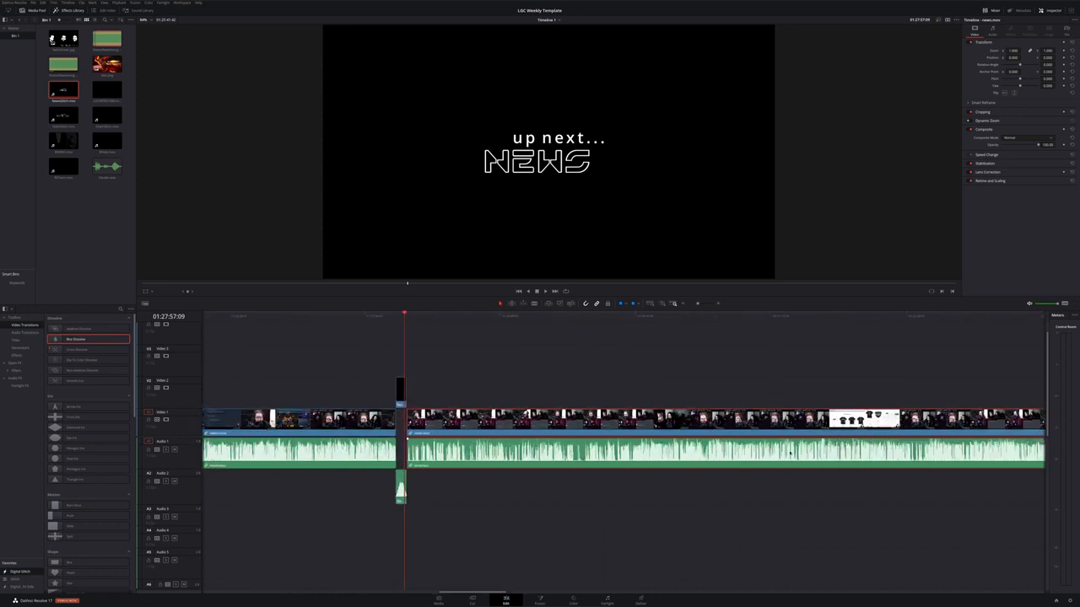
Scrub to and play the opening of the next recording to find where it should start
left_click_drag(830, 320, 547, 352)
scroll(617, 505, "up", 4)
scroll(617, 505, "up", 1)
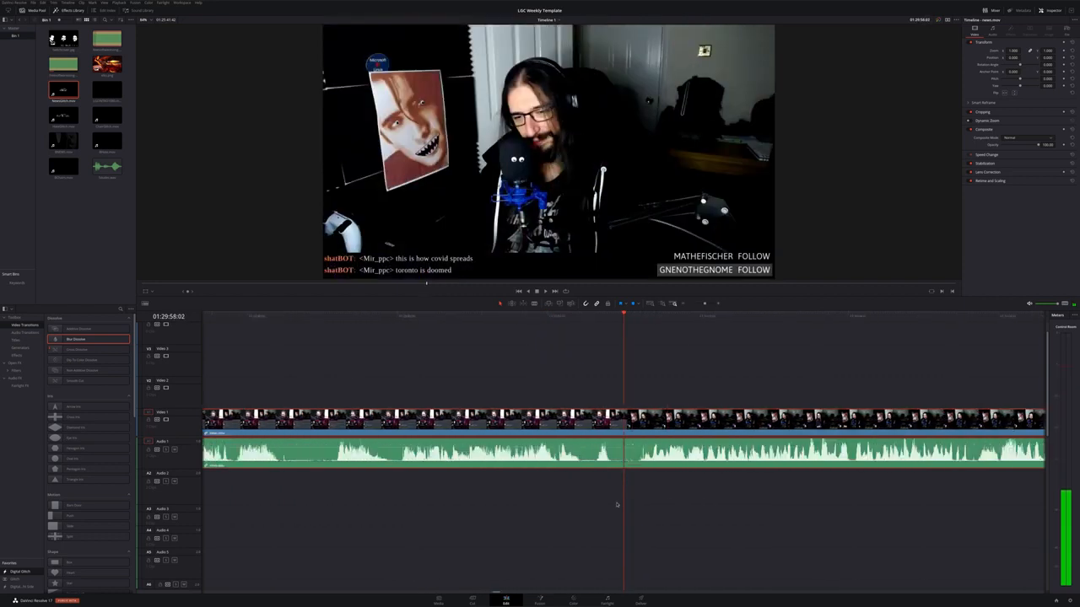
key("space")
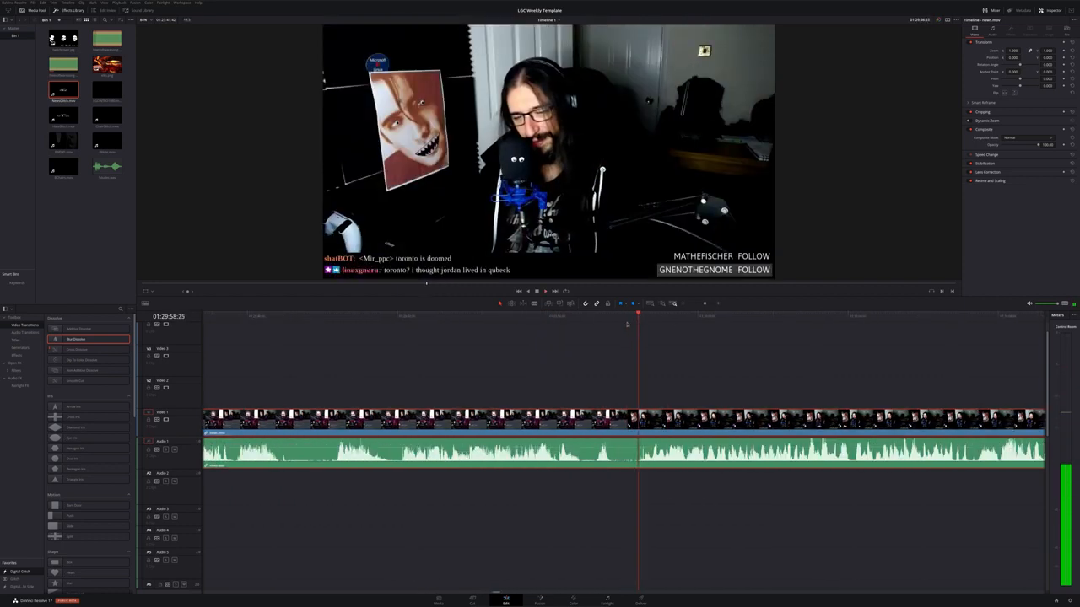
Split the next recording at the playhead with the Blade and delete the portion before the cut
left_click(638, 325)
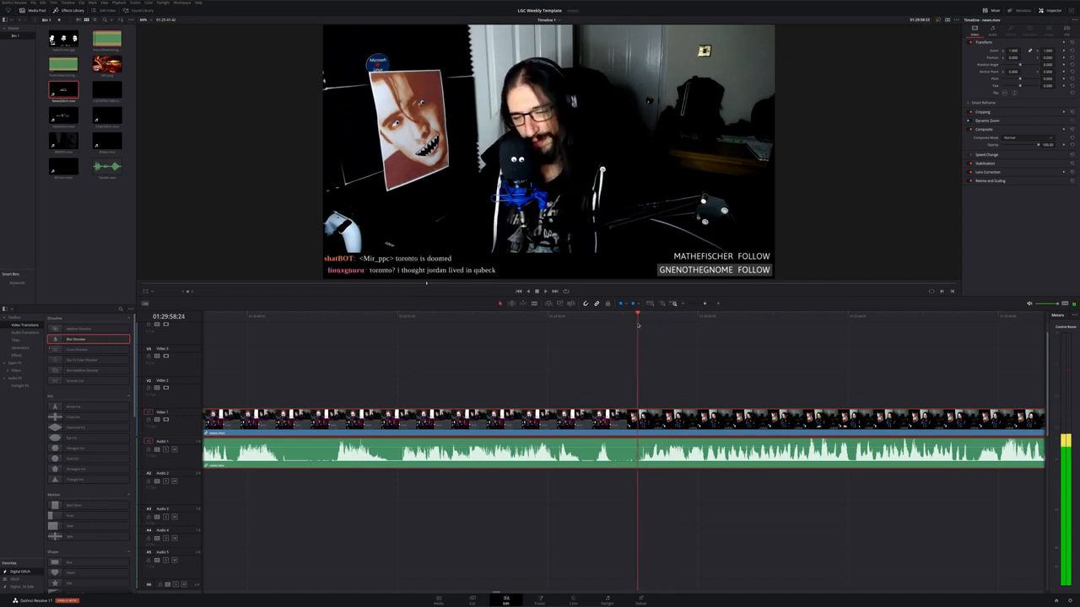
key("b")
left_click(637, 415)
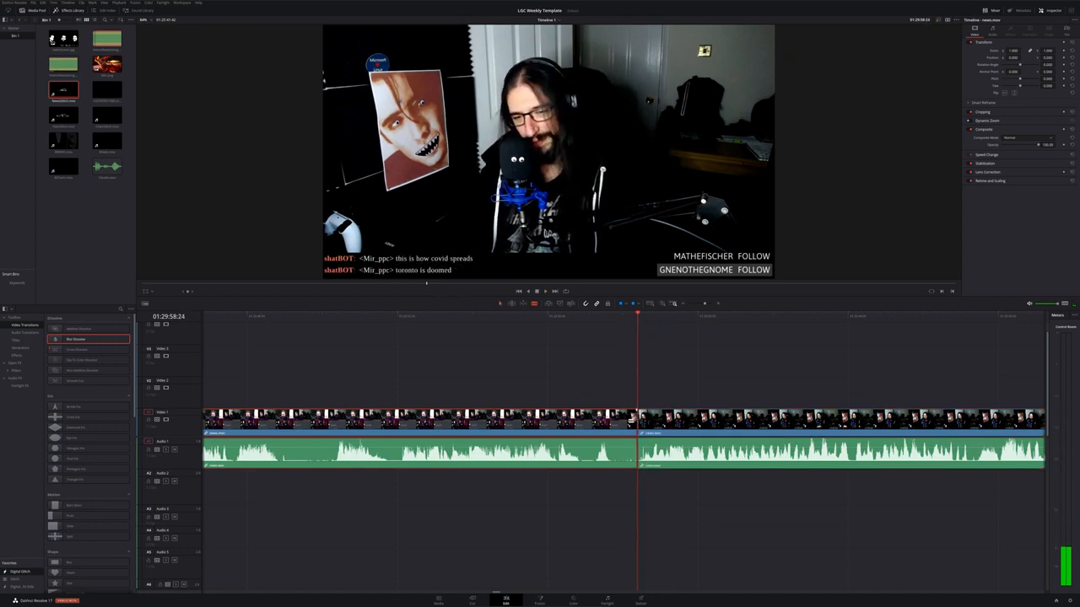
key("BackSpace")
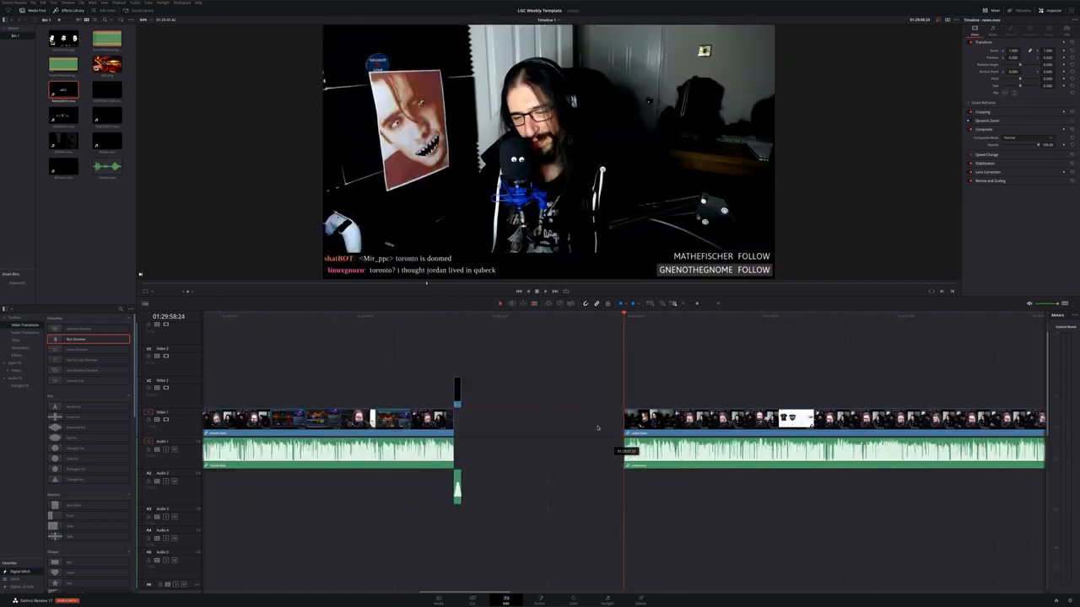
Move the trimmed next recording left to meet the news bumper's end
left_click(463, 323)
left_click_drag(675, 417, 513, 415)
scroll(473, 436, "up", 3)
scroll(473, 436, "up", 4)
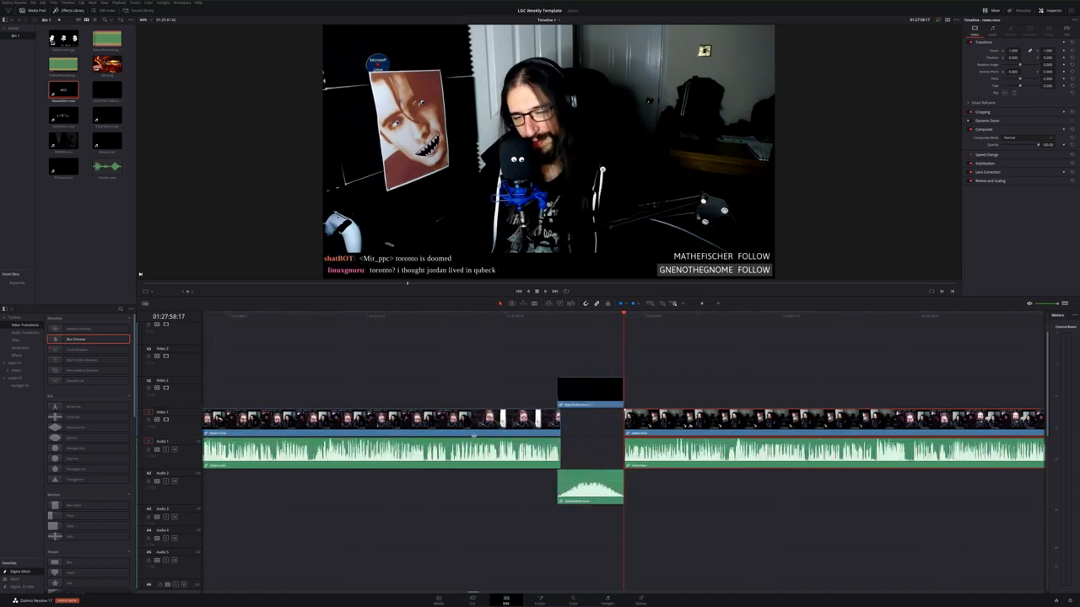
Slide the next recording so it starts underneath the news bumper, lined up with the playhead near the bumper's end
scroll(485, 441, "down", 3)
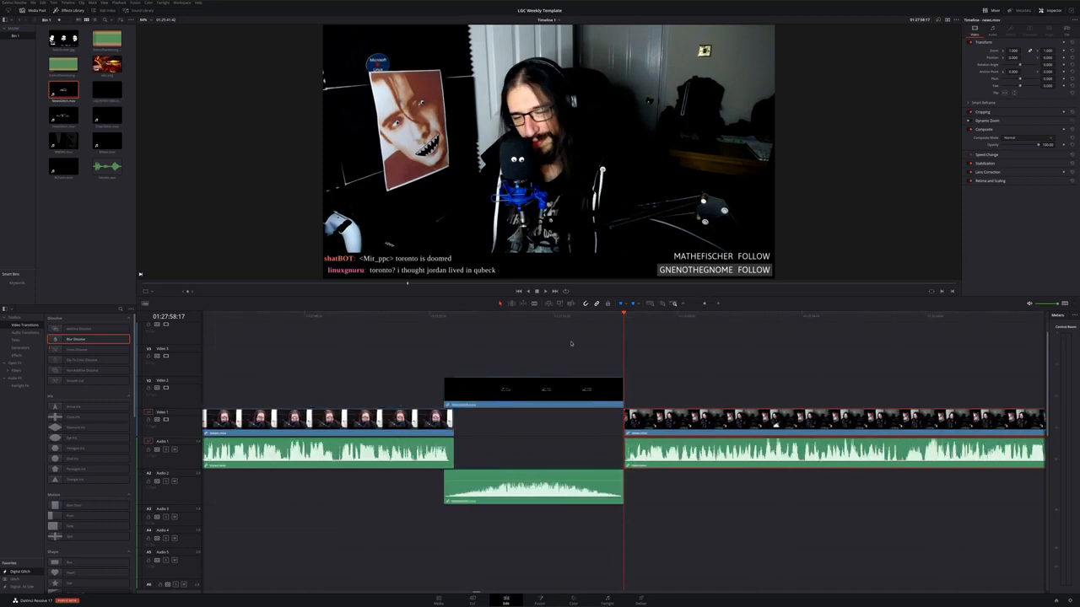
left_click_drag(610, 317, 574, 322)
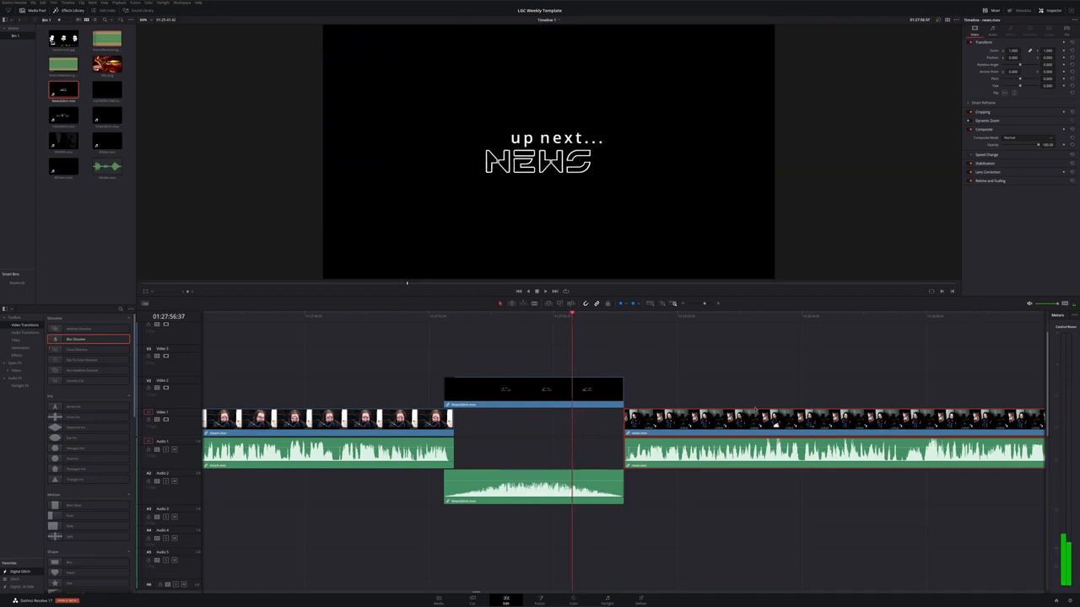
left_click_drag(774, 425, 718, 425)
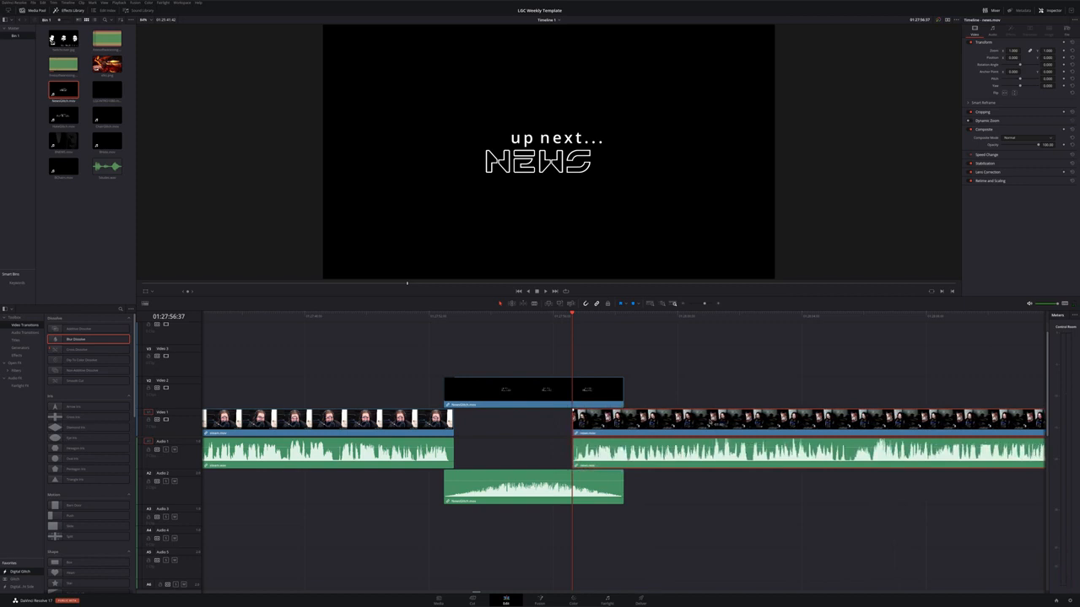
left_click(585, 318)
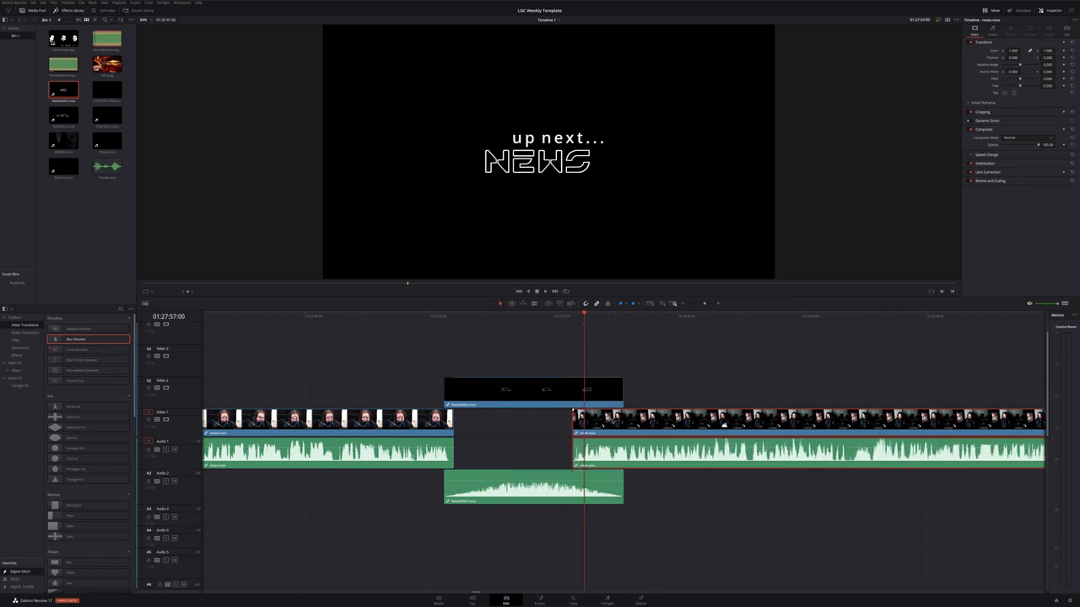
left_click_drag(606, 420, 618, 419)
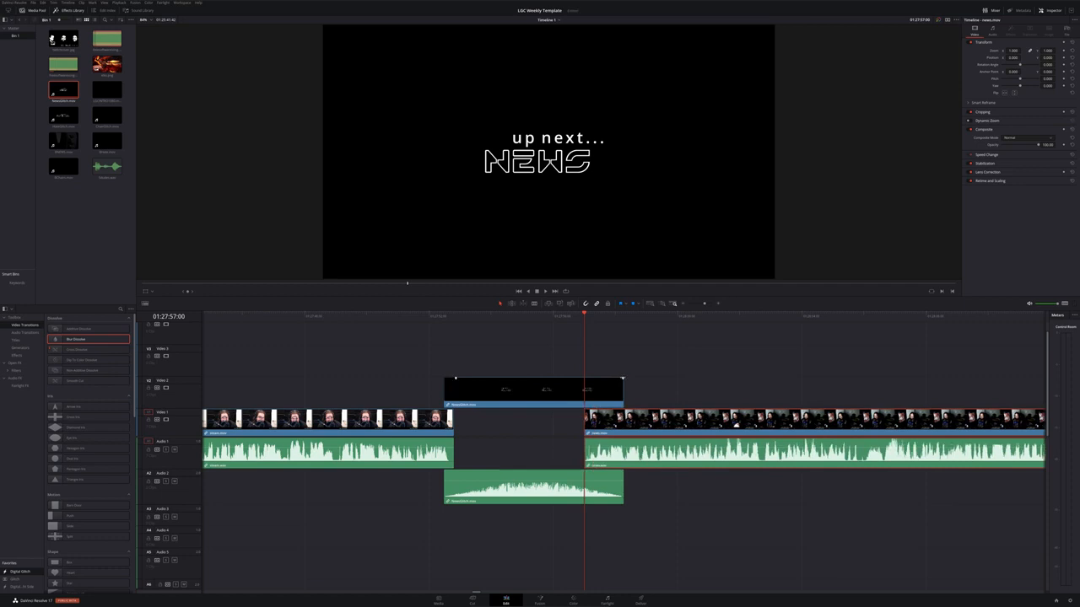
left_click_drag(622, 378, 590, 382)
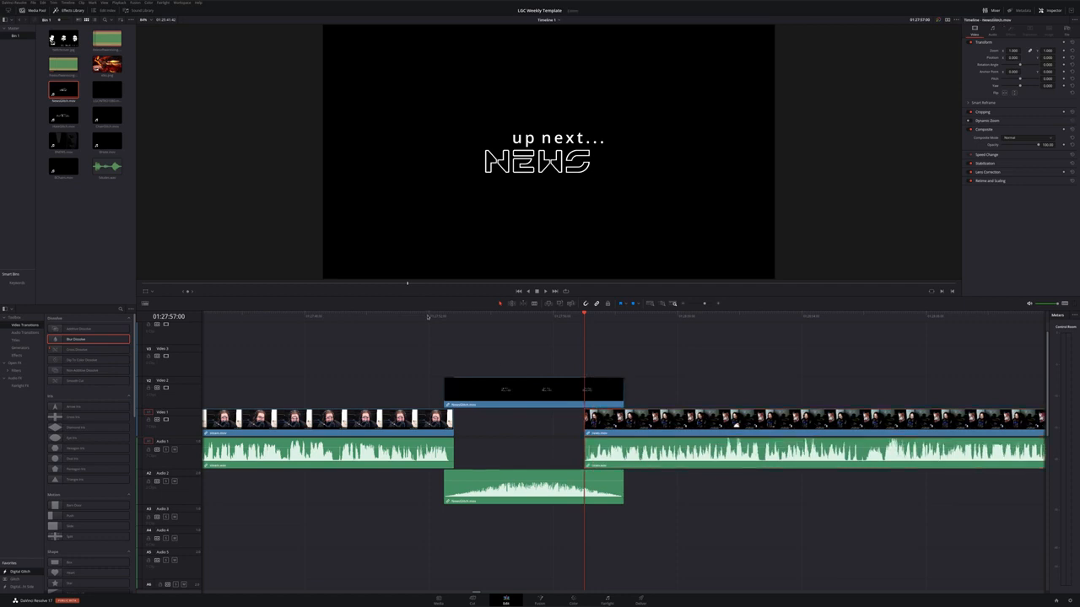
Play the transition from the news bumper into the next recording
scroll(430, 353, "down", 5)
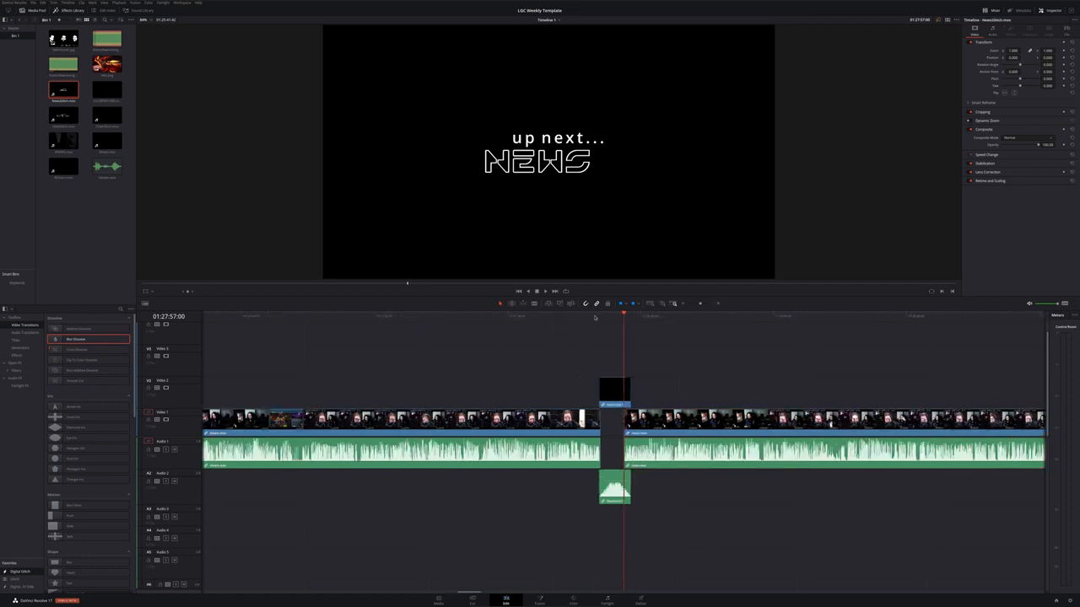
left_click(595, 317)
key("space")
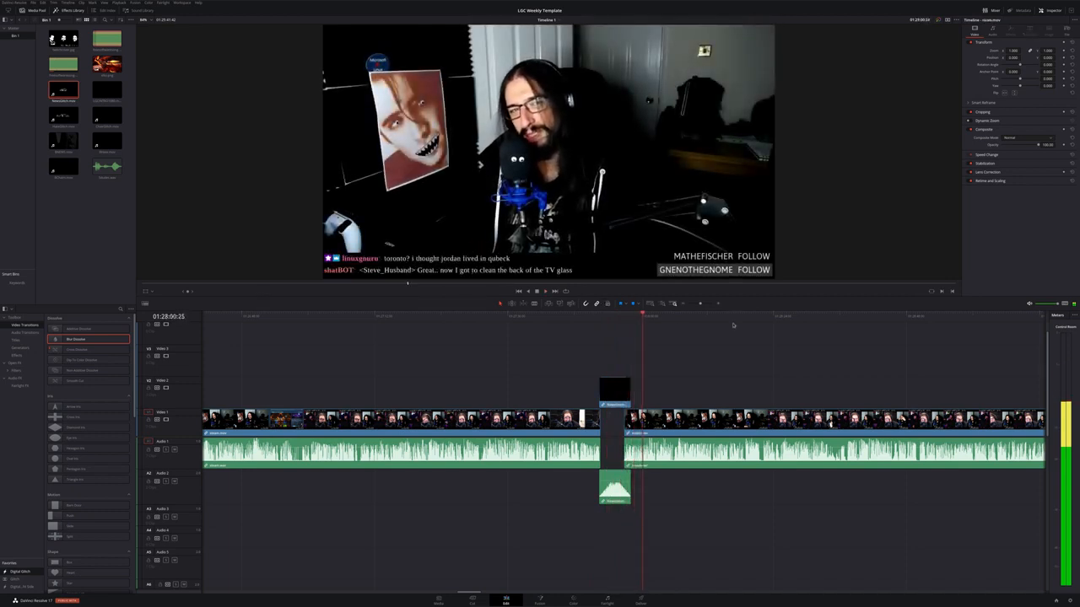
Zoom the timeline to fit, select the later clips on Video 1, Audio 1 and Audio 5, and shift them left
key("shift+z")
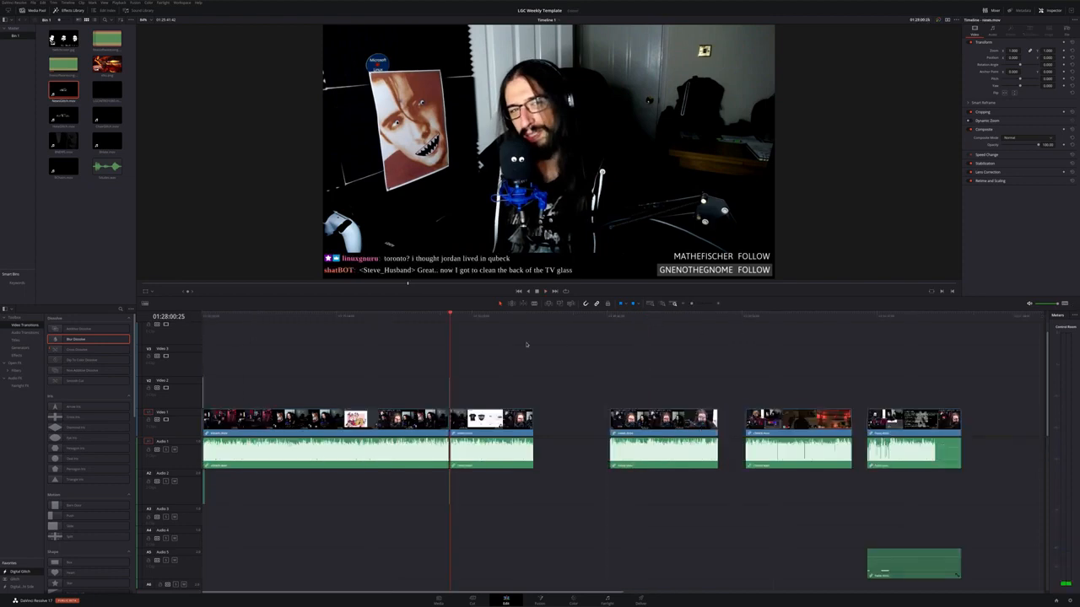
left_click_drag(507, 319, 533, 317)
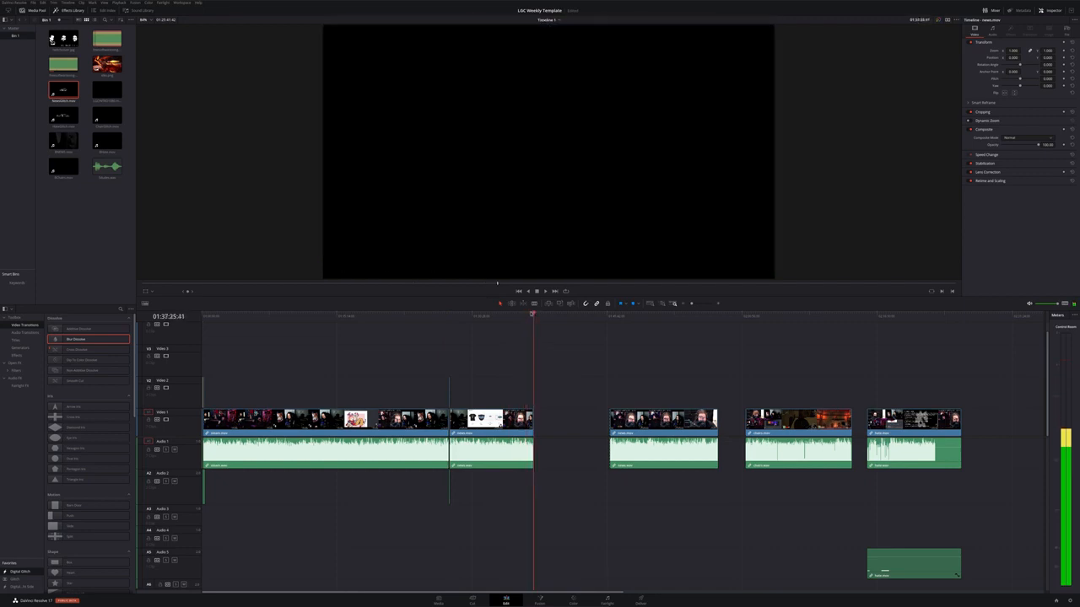
left_click_drag(609, 385, 1002, 562)
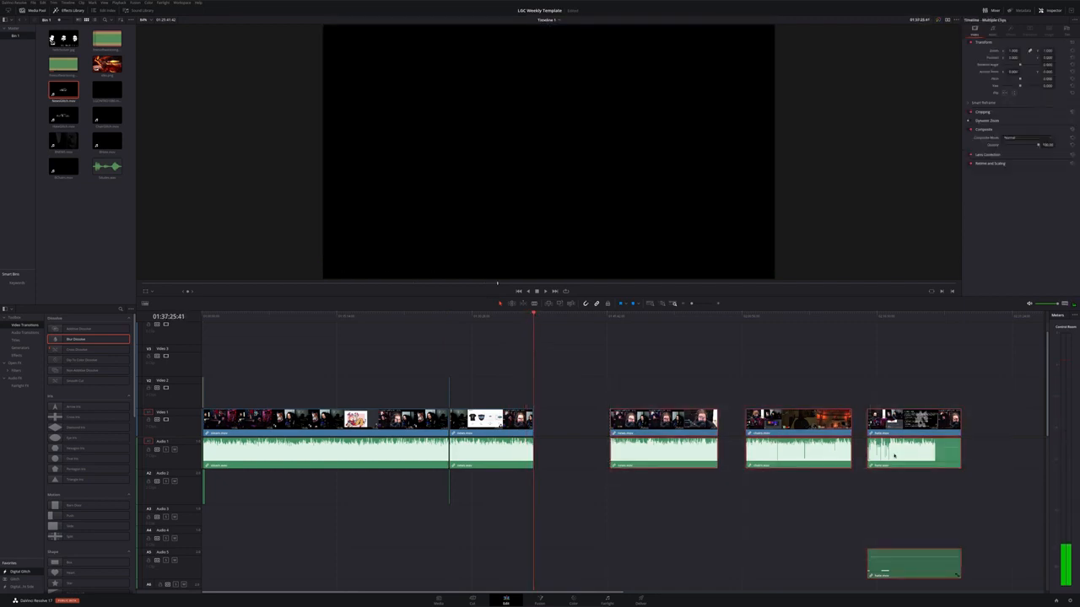
left_click_drag(891, 441, 840, 432)
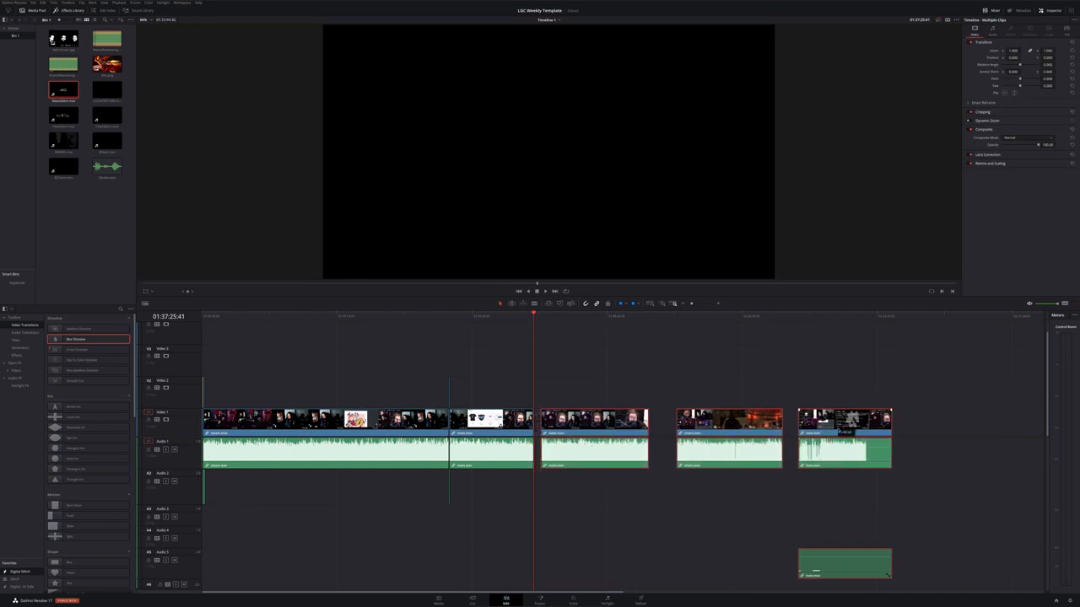
scroll(745, 431, "up", 5)
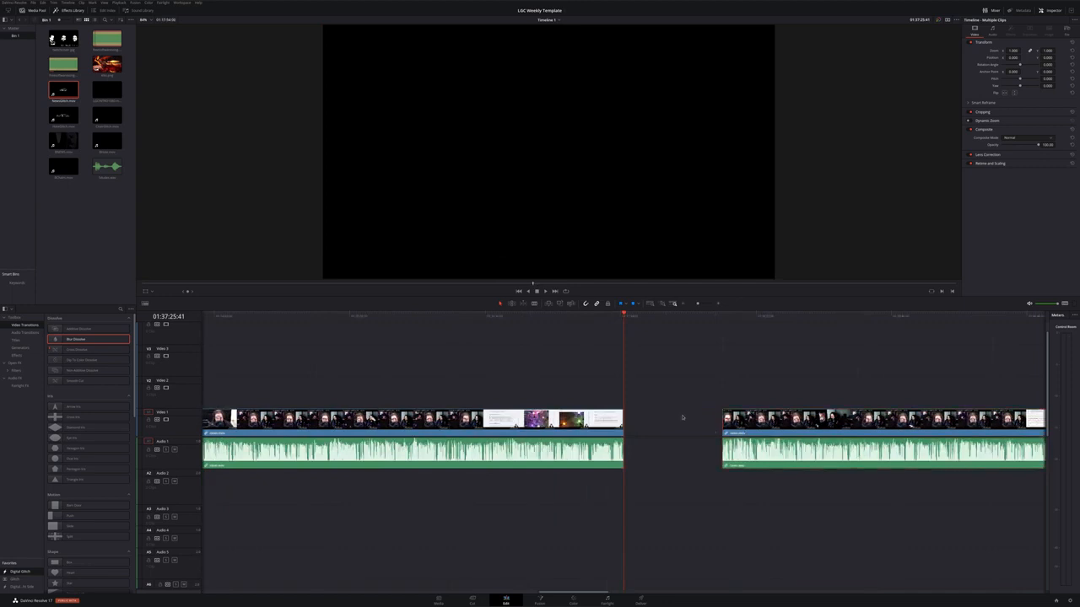
left_click(683, 417)
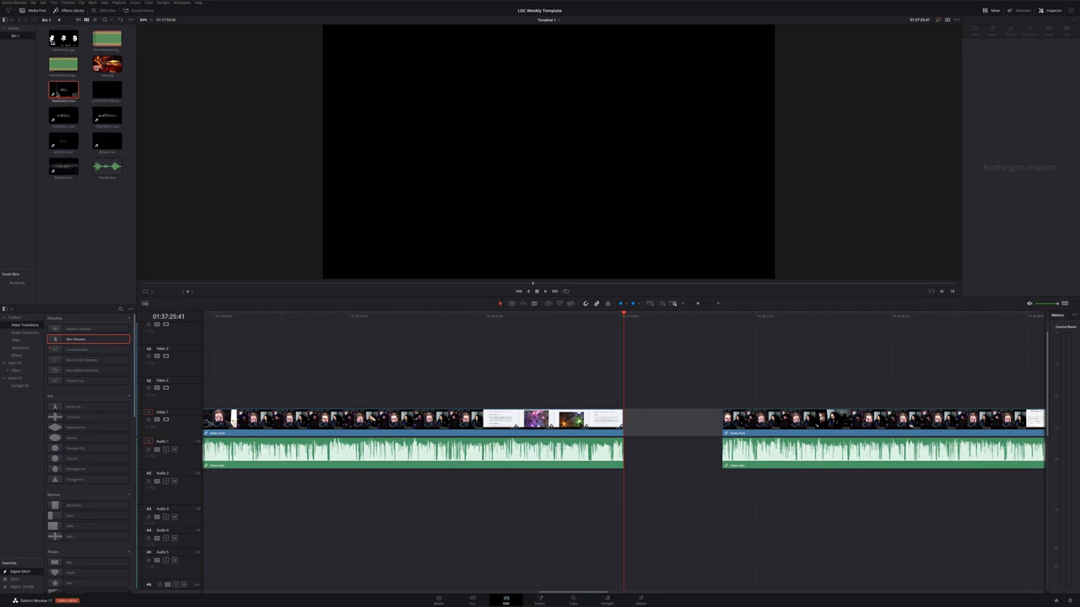
Place the up-next bumper clip from the media pool onto the timeline just after the recording's end
left_click_drag(106, 118, 640, 397)
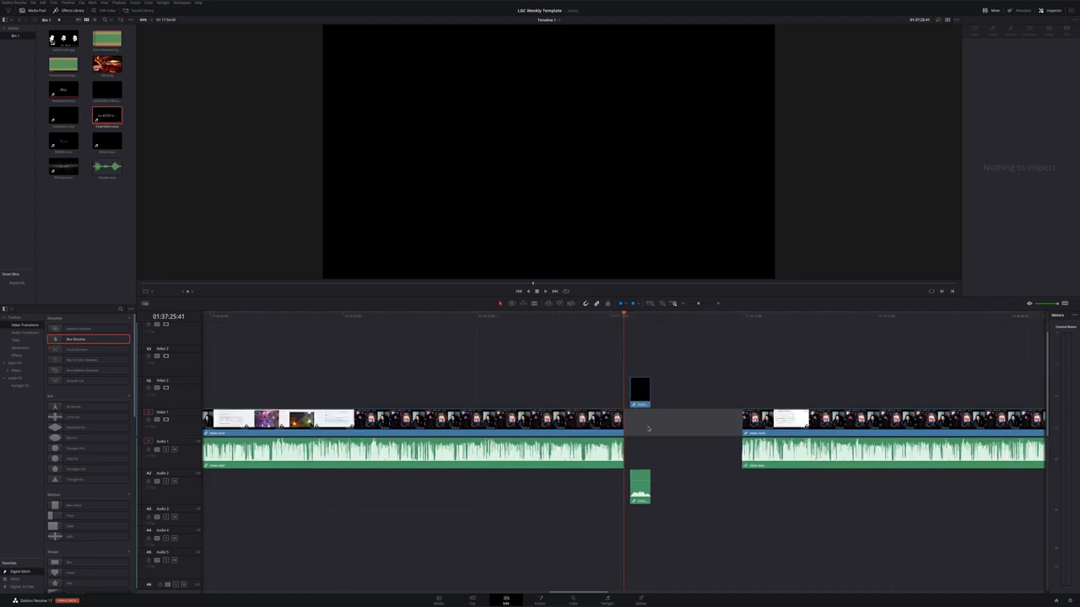
Play the timeline from just before the newly placed bumper
scroll(648, 428, "up", 4)
left_click(594, 321)
key("space")
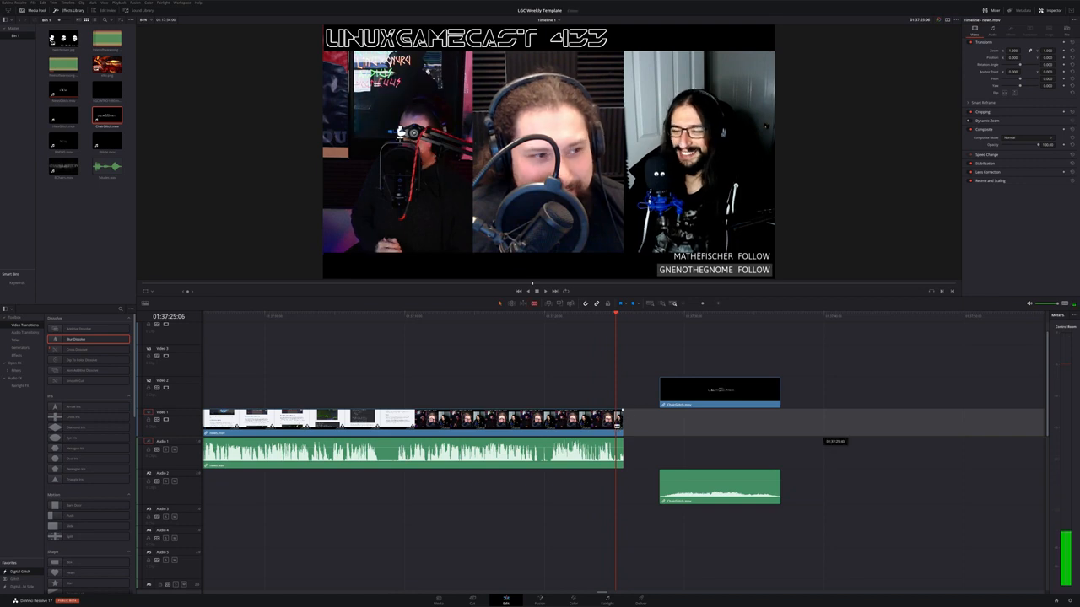
Delete the empty section after the recording and move the bumper left so it starts at the recording's end
left_click(626, 429)
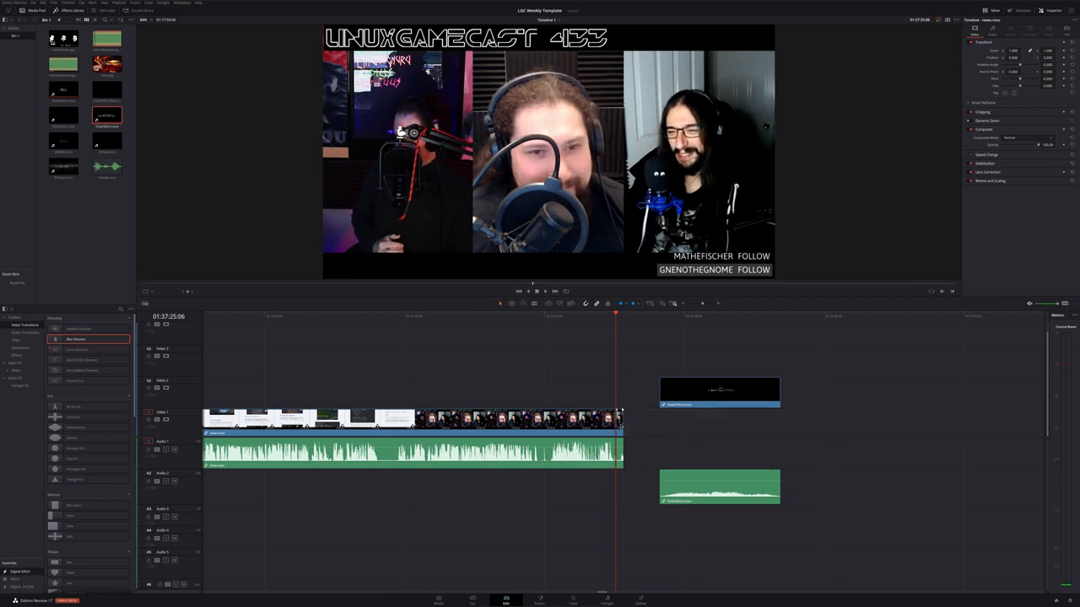
key("BackSpace")
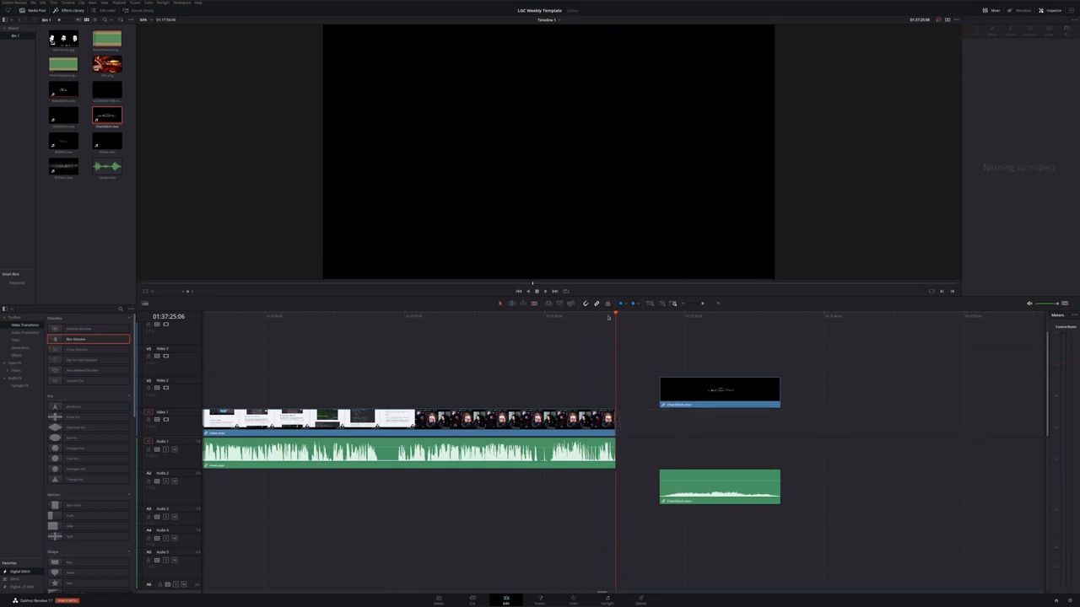
left_click(604, 316)
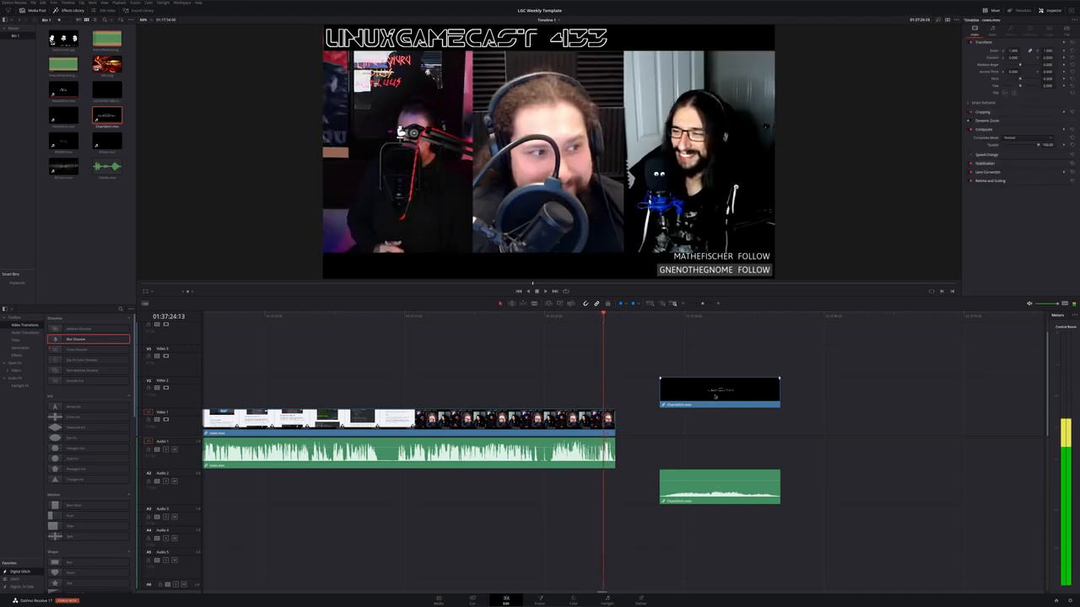
left_click_drag(663, 384, 618, 380)
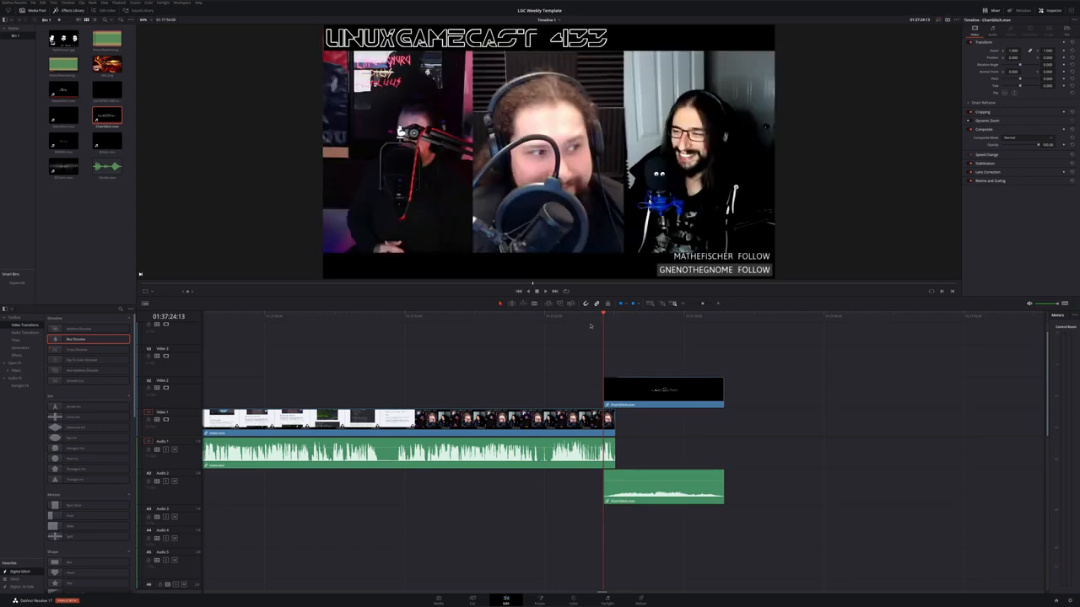
Play the bumper and survey the surrounding clips across the timeline
left_click(591, 320)
key("space")
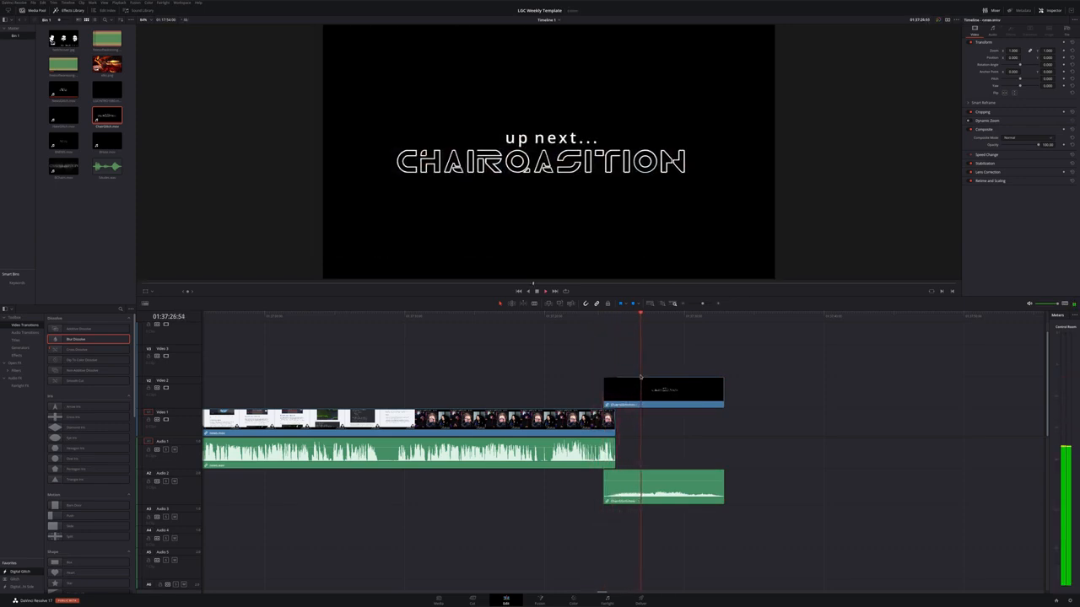
scroll(756, 391, "down", 3)
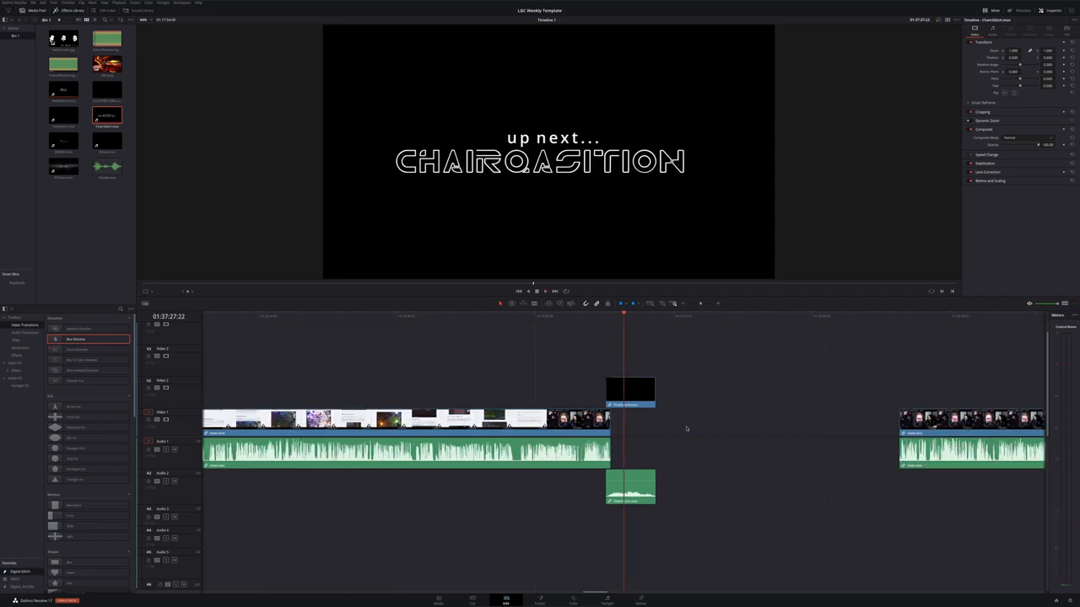
scroll(686, 429, "down", 2)
scroll(686, 429, "down", 1)
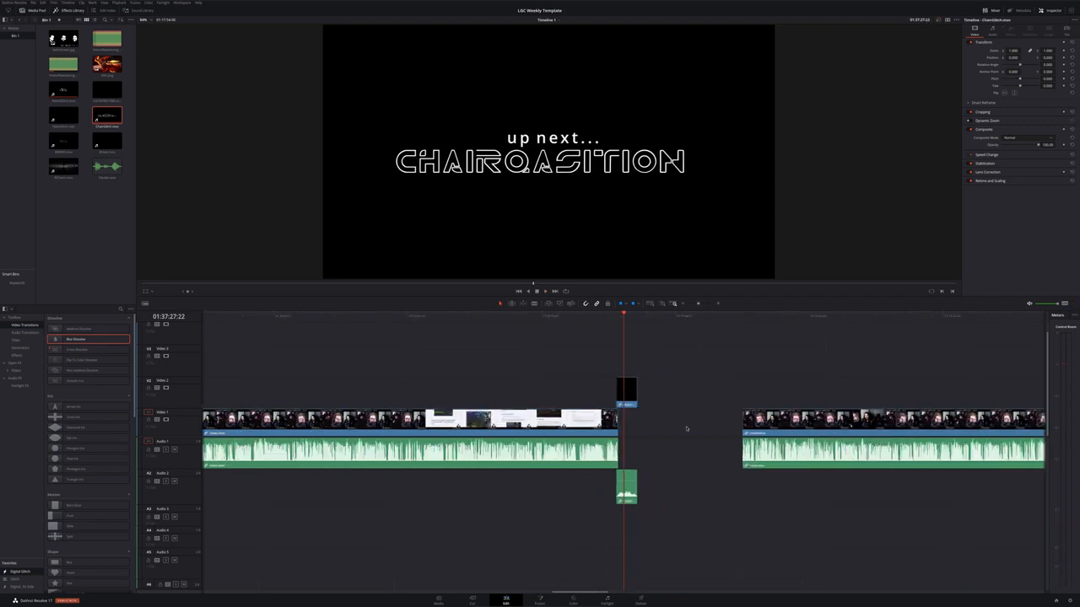
scroll(686, 428, "down", 3)
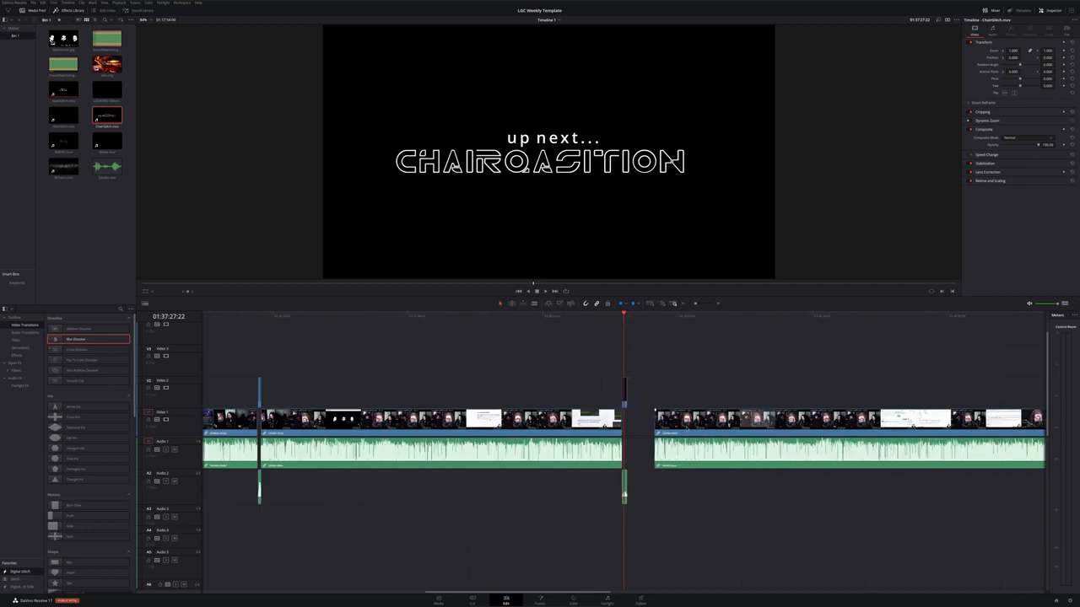
scroll(686, 428, "down", 6)
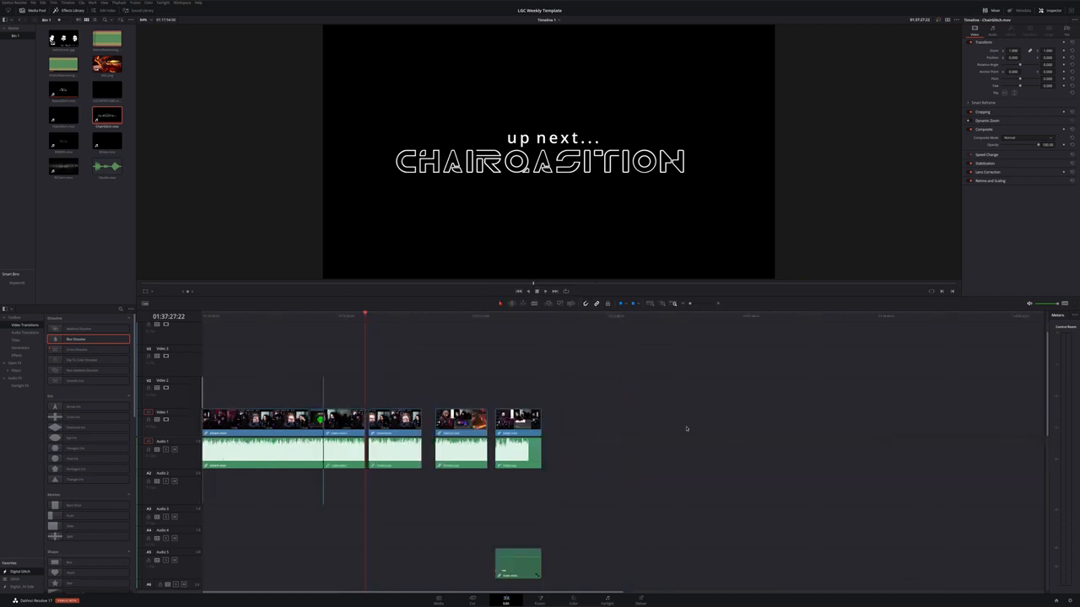
scroll(686, 429, "up", 6)
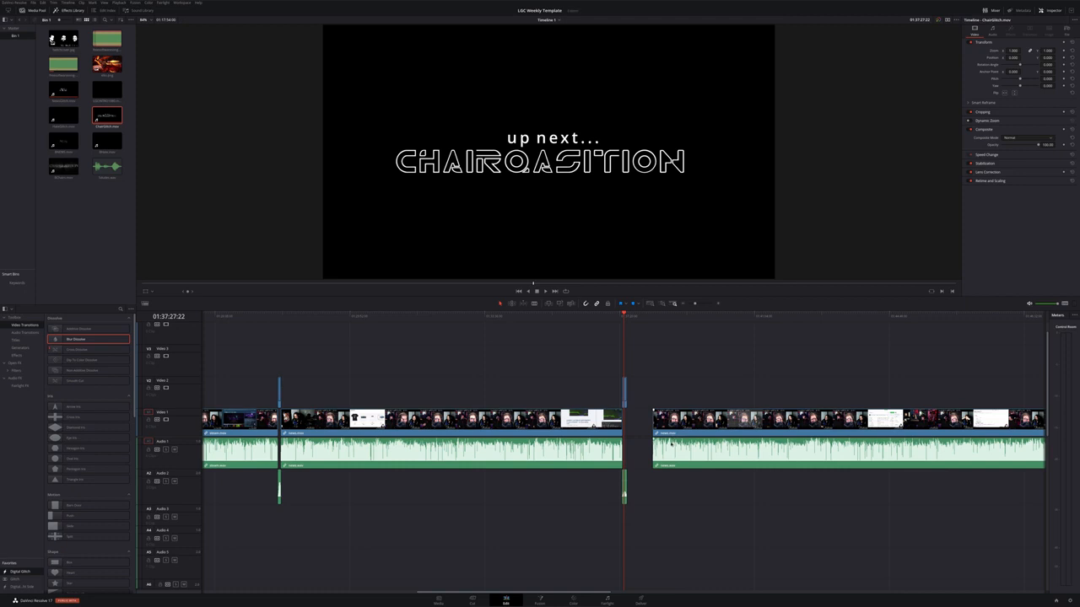
Undo the last edit and move the up-next bumper further right along the timeline
key("ctrl+z")
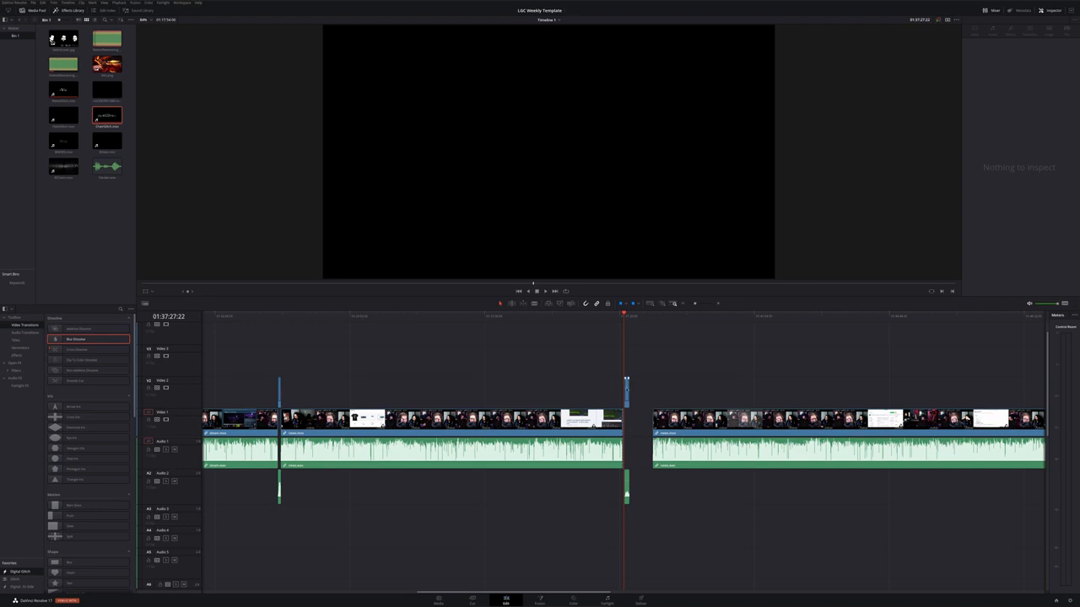
left_click_drag(626, 384, 979, 386)
scroll(820, 456, "right", 5)
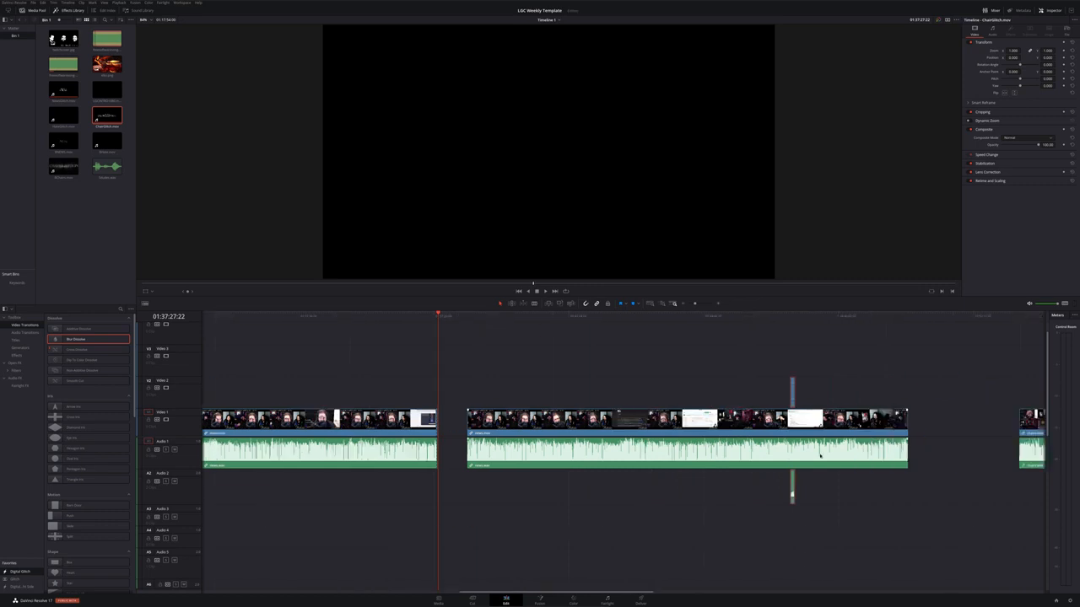
left_click_drag(758, 393, 892, 398)
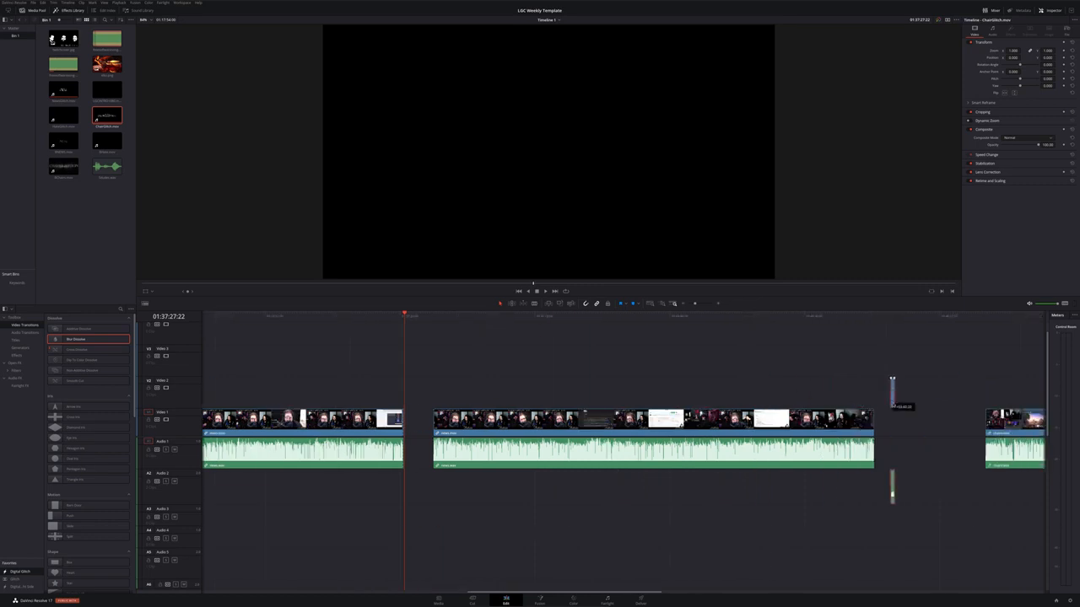
Slide the following recording left to close the gap against the previous recording
left_click_drag(456, 424, 438, 425)
scroll(438, 426, "up", 5)
scroll(624, 439, "up", 3)
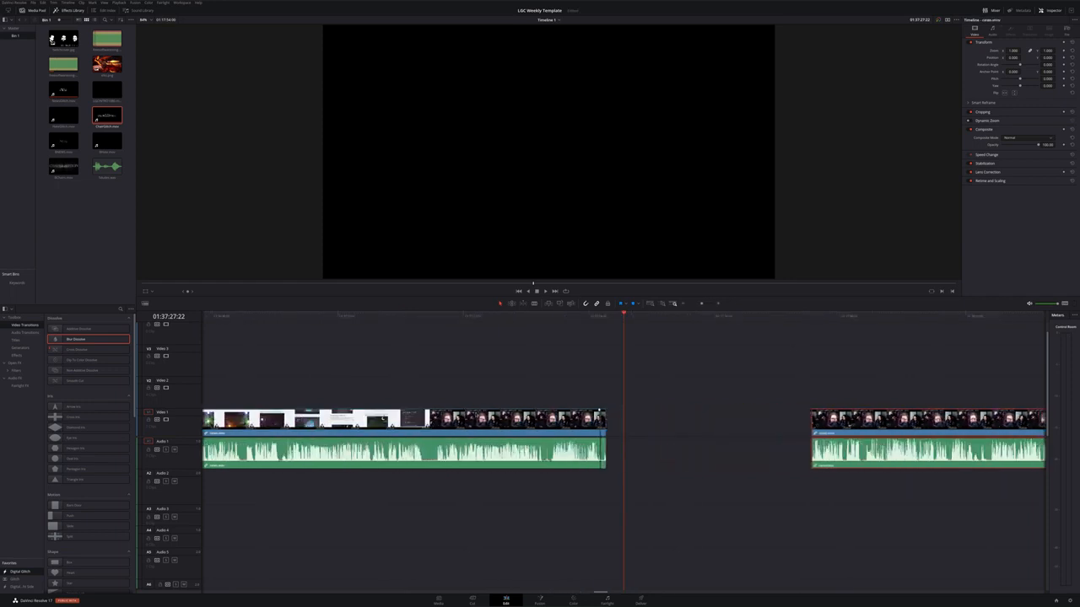
left_click_drag(865, 424, 660, 424)
Select the clips around the join, adjust them through the clip context menu, and play across the join
left_click_drag(675, 491, 484, 364)
right_click(531, 420)
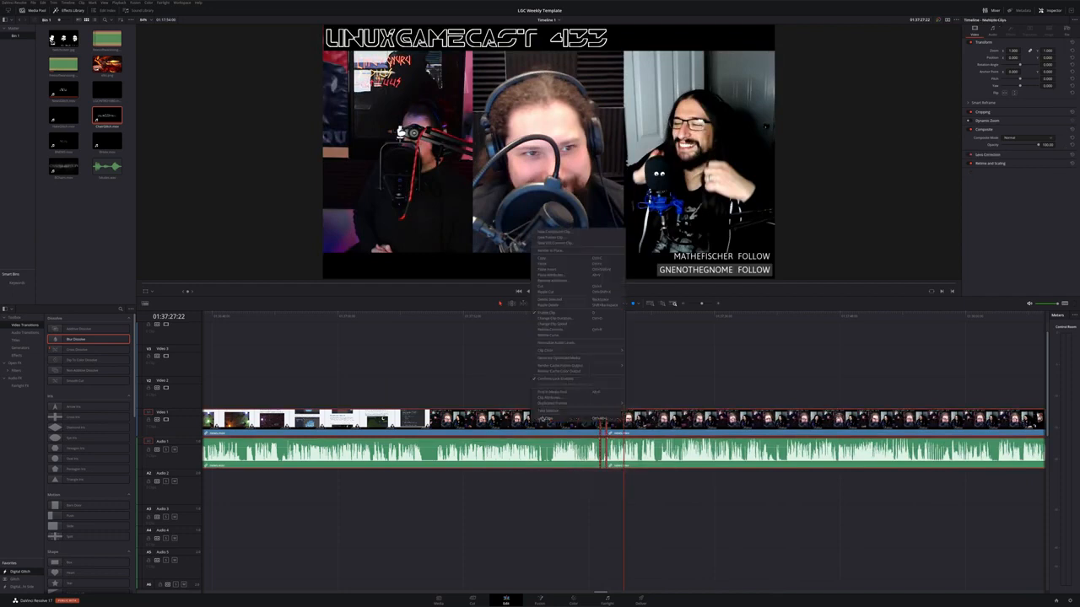
left_click(542, 420)
left_click(567, 355)
left_click(592, 318)
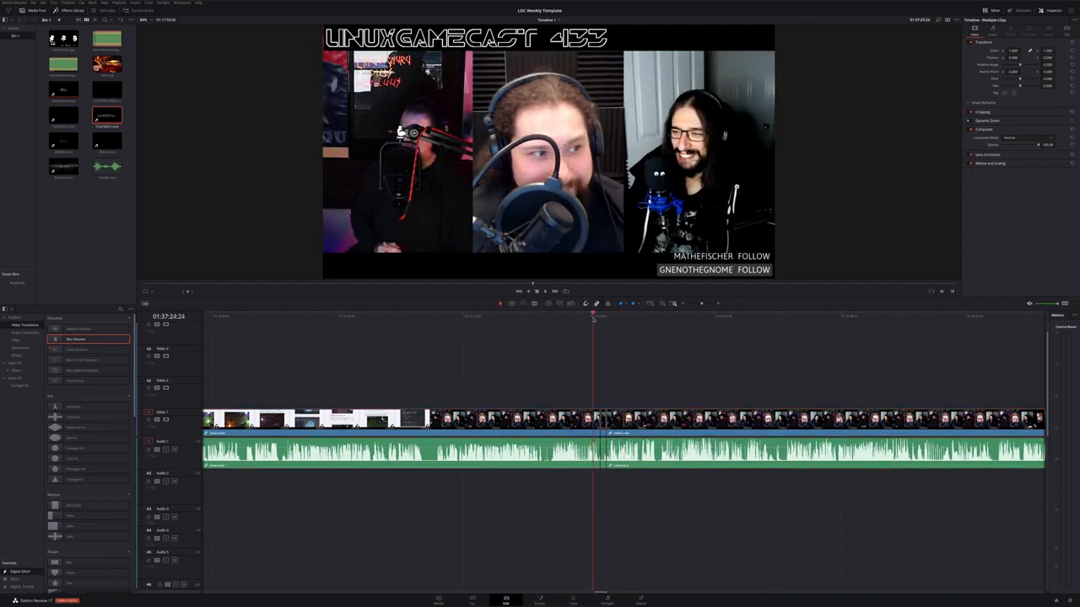
key("space")
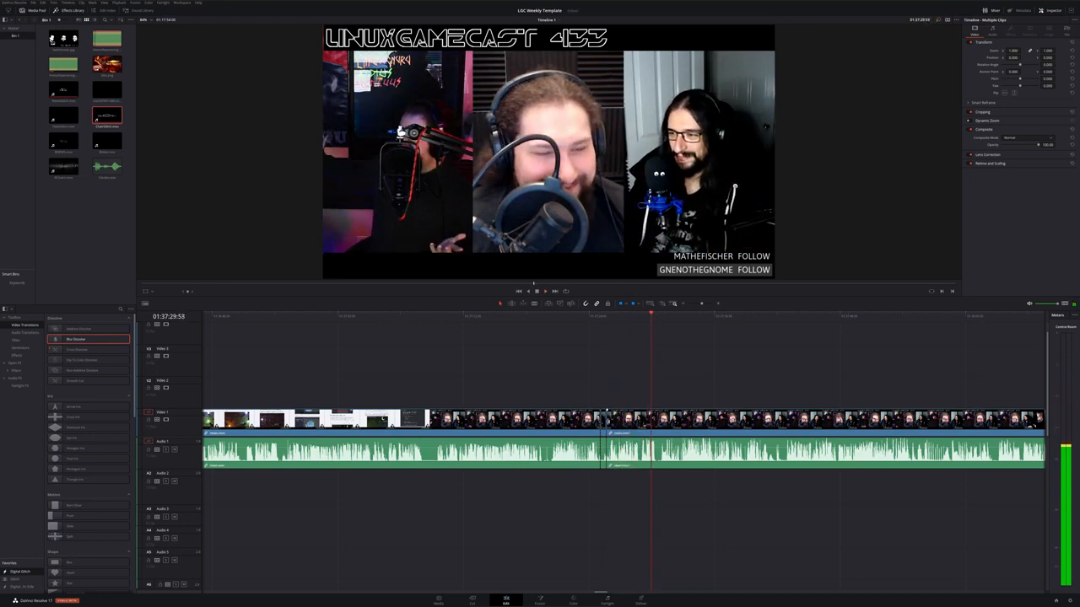
Play across the join between the two recordings again
scroll(623, 440, "down", 5)
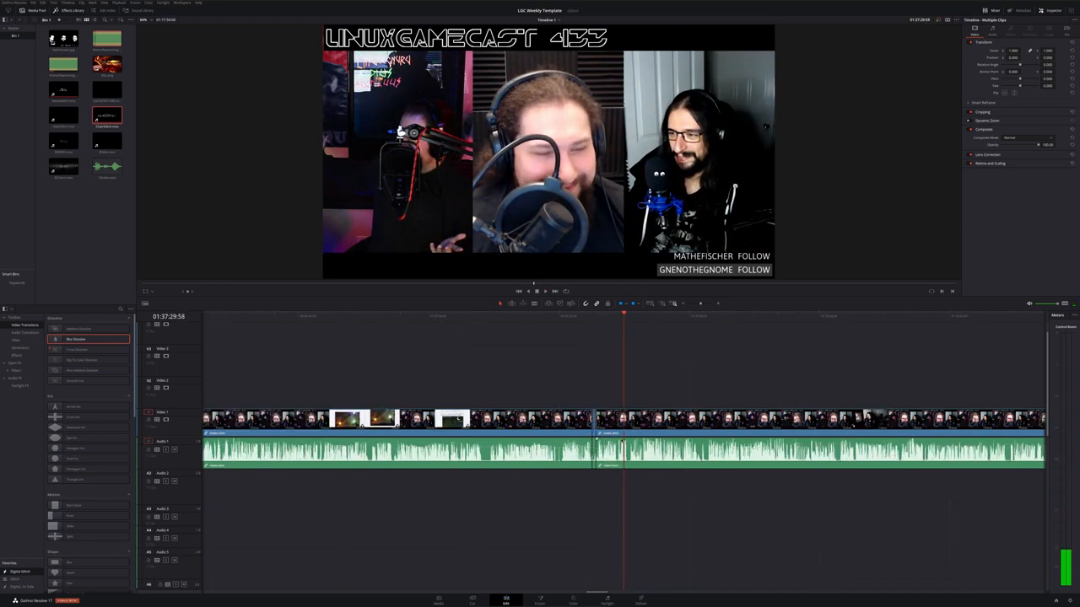
left_click(607, 317)
key("space")
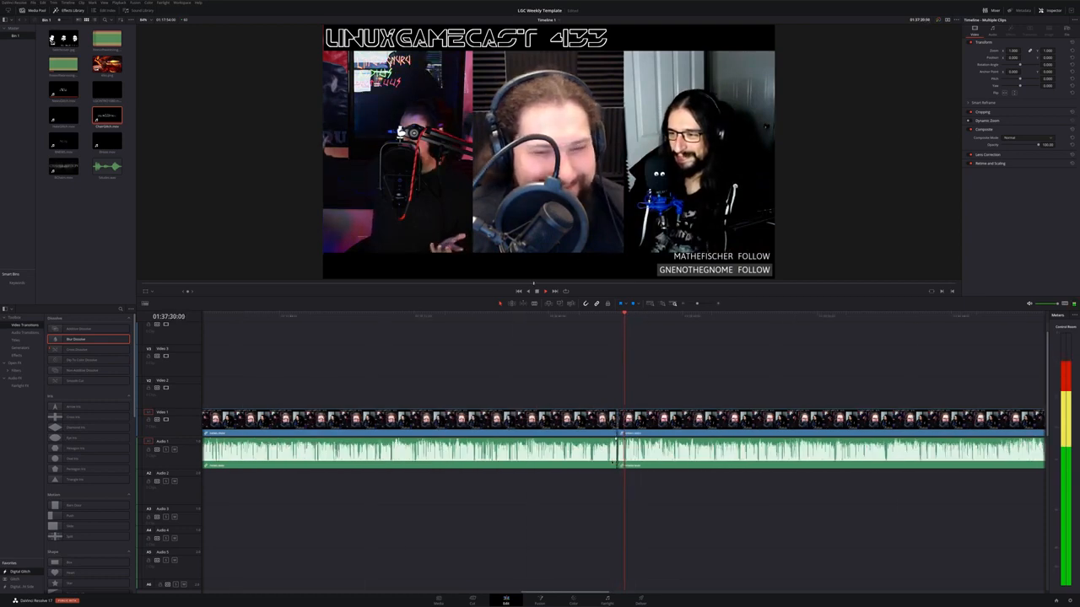
Adjust the cut between the two recordings by moving the edit point slightly later
scroll(613, 460, "up", 8)
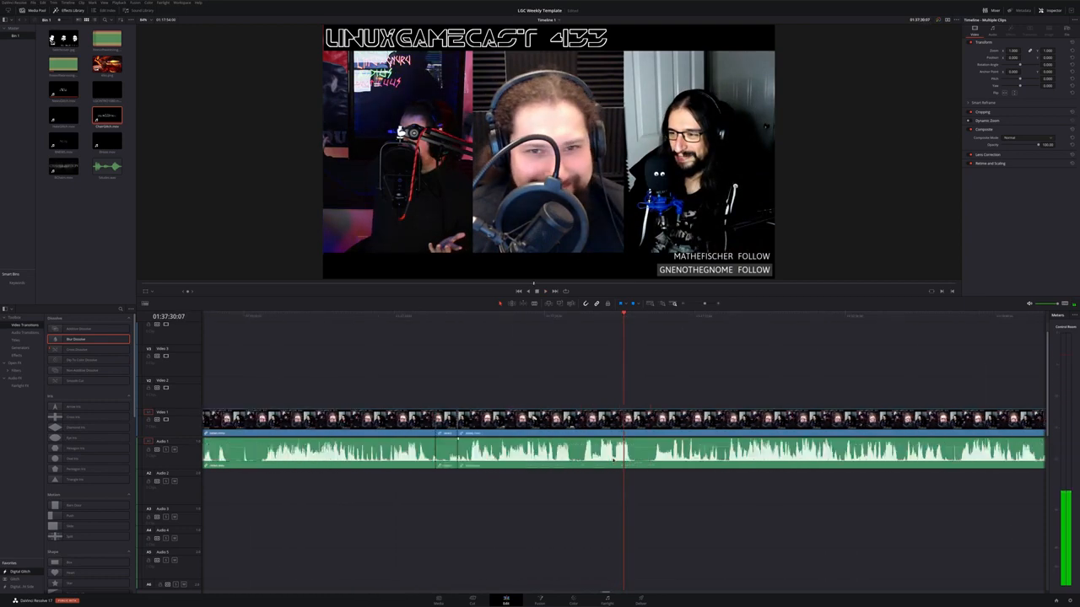
right_click(525, 420)
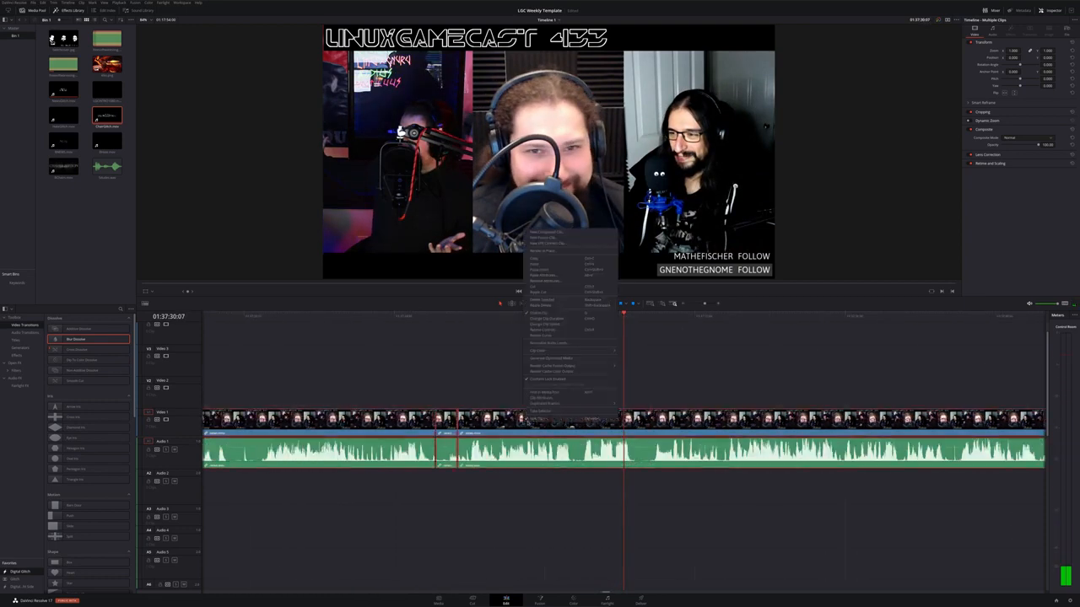
left_click(537, 419)
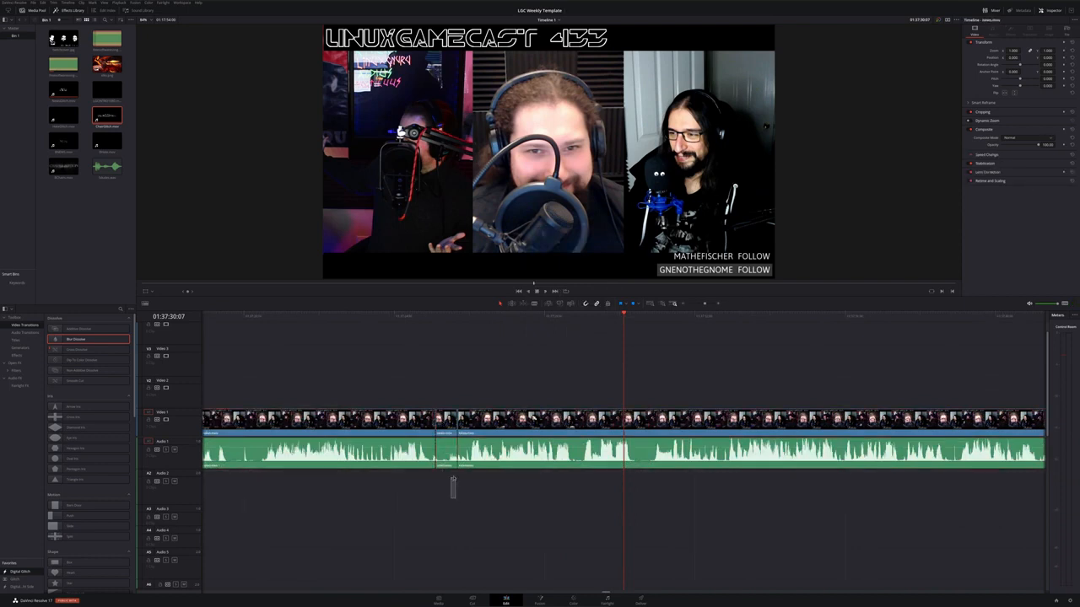
left_click(493, 434)
left_click_drag(494, 432, 543, 434)
scroll(544, 435, "down", 6)
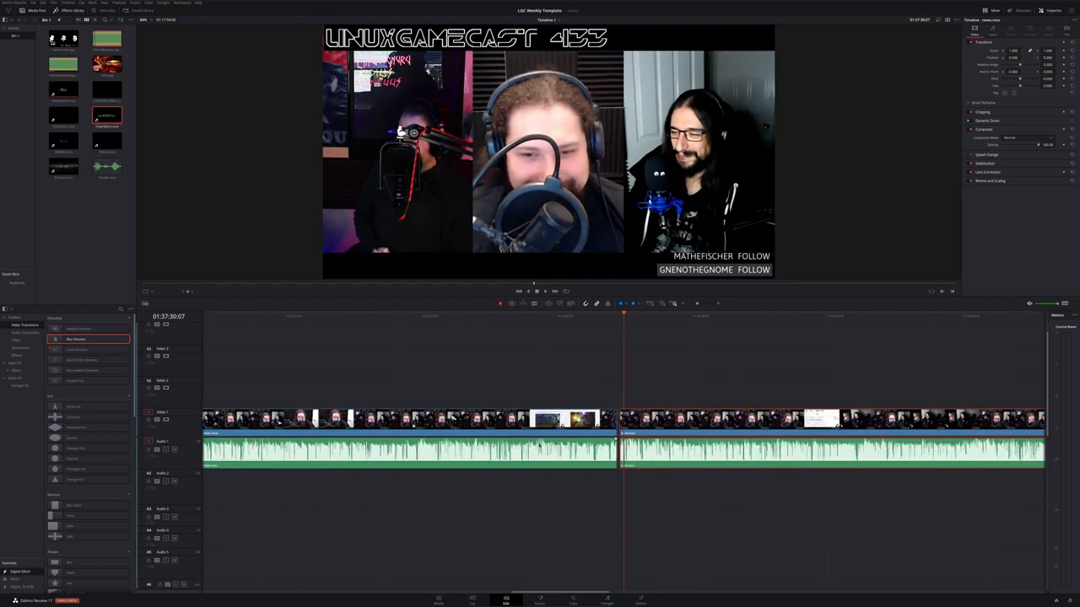
left_click_drag(707, 423, 732, 425)
Jump to the timeline start and copy the opening clip through its context menu
scroll(476, 430, "left", 5)
scroll(476, 430, "up", 1)
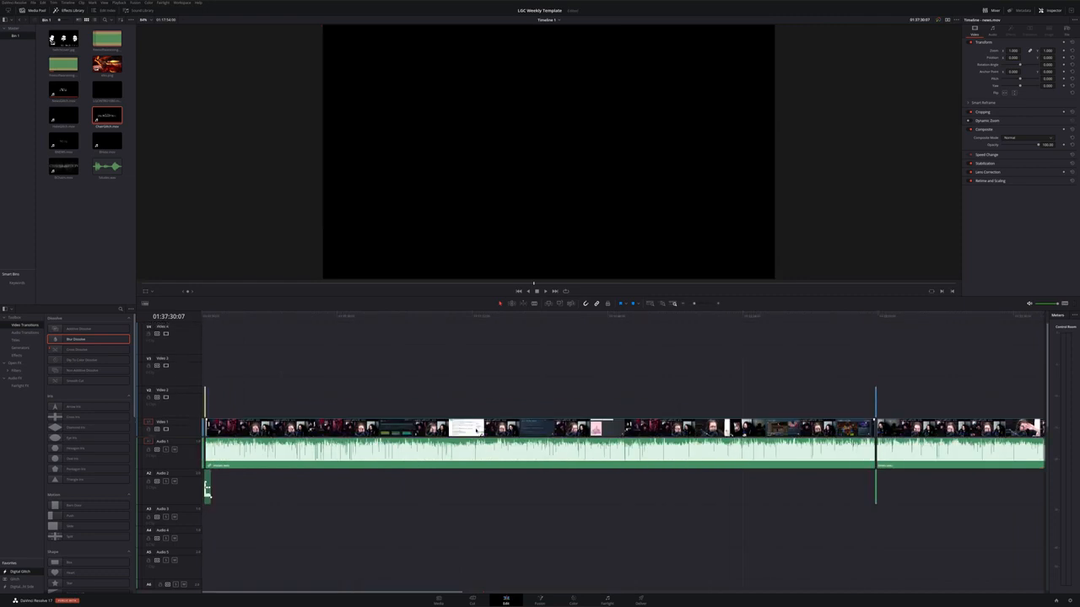
scroll(476, 430, "down", 1)
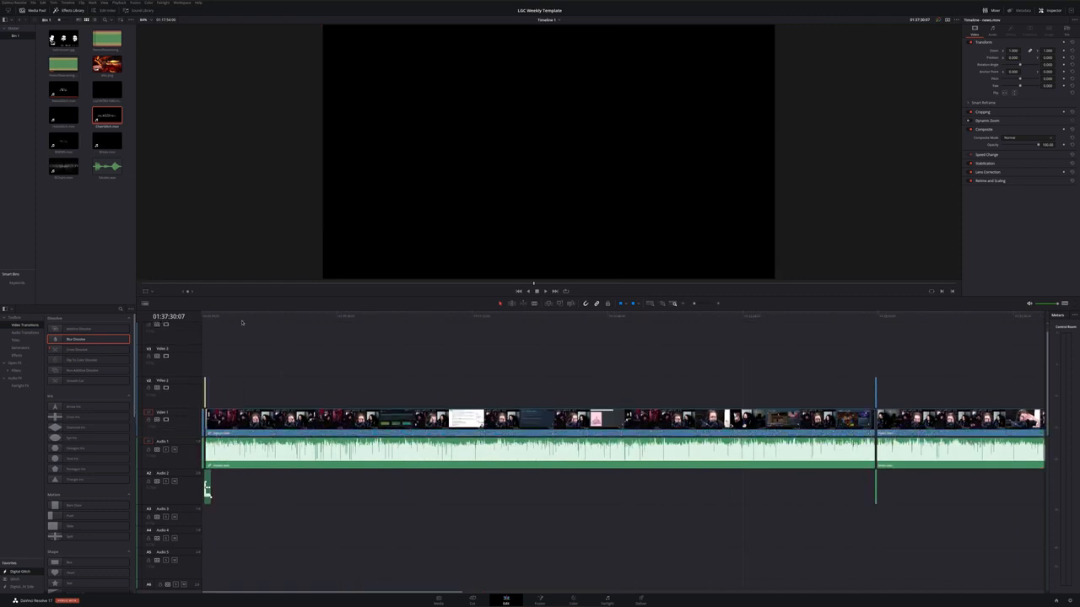
key("Home")
scroll(195, 417, "up", 4)
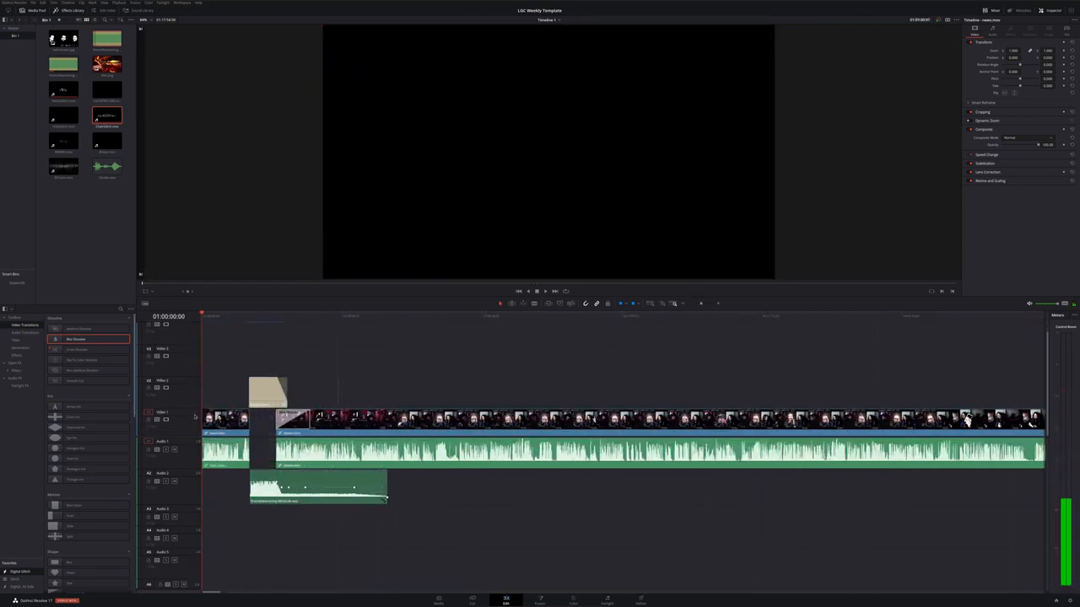
right_click(225, 420)
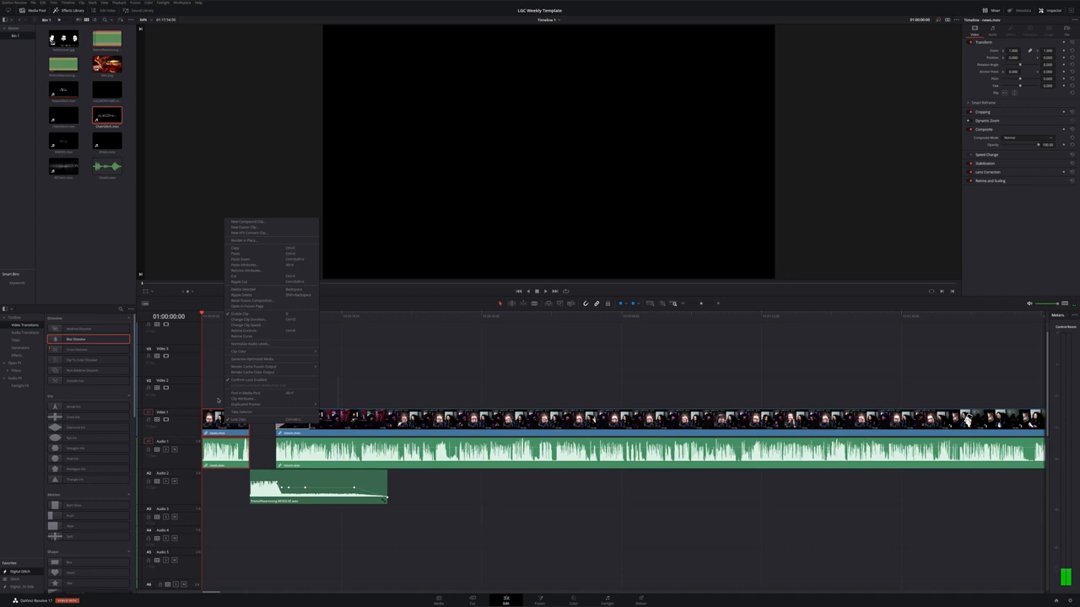
left_click(218, 399)
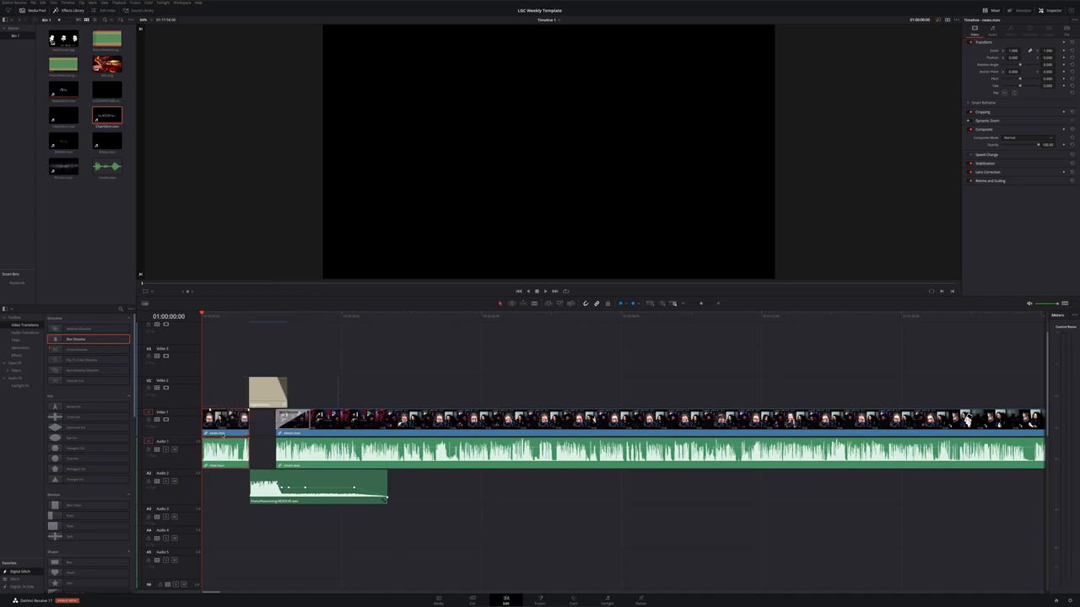
right_click(226, 421)
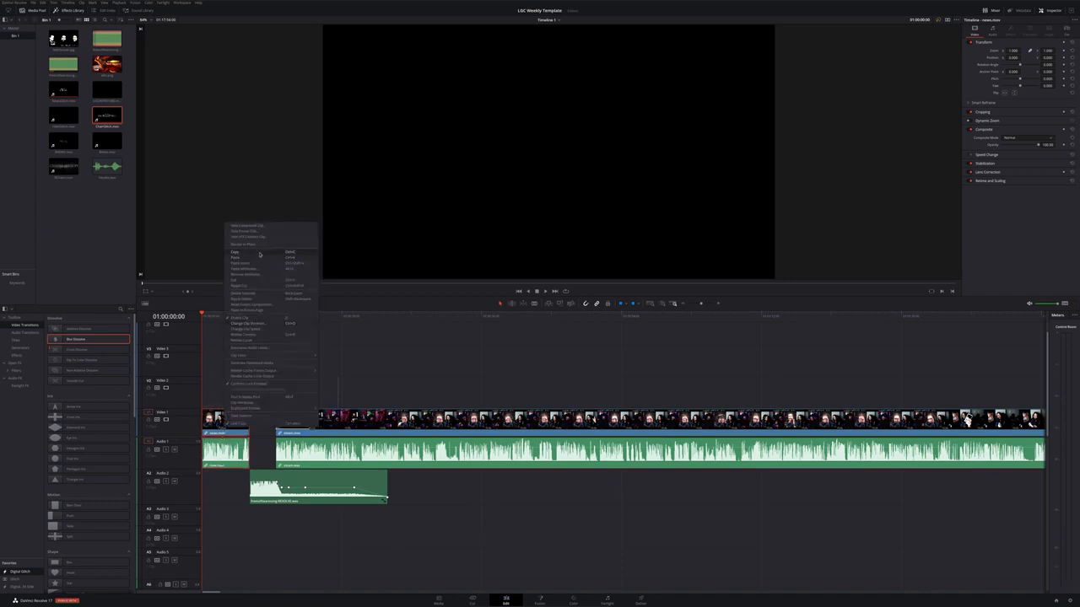
left_click(259, 253)
Scroll along the timeline to review the assembled recordings
scroll(542, 448, "right", 20)
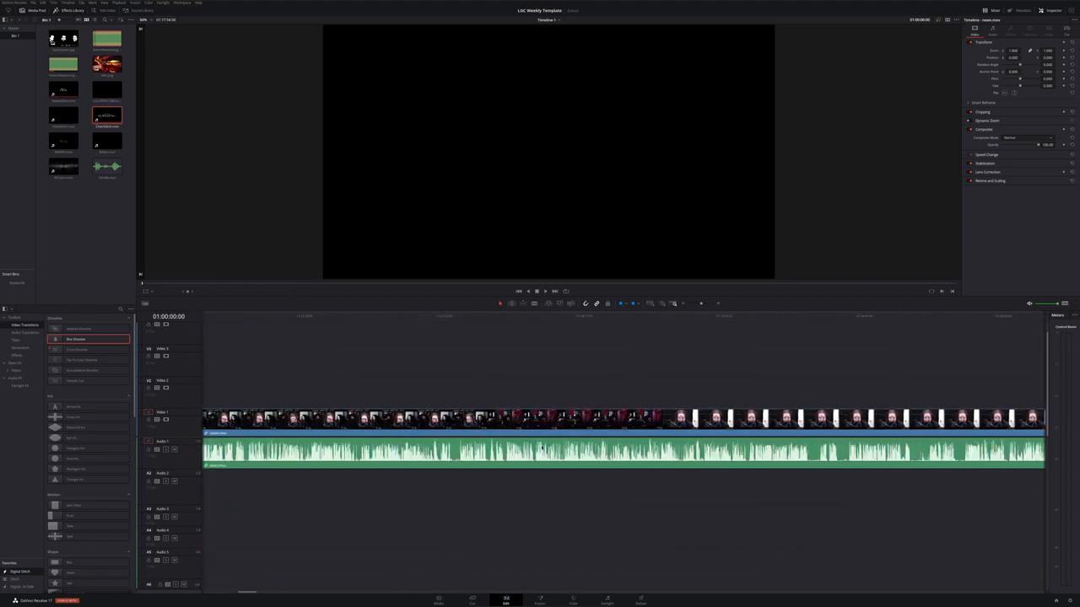
scroll(616, 453, "right", 15)
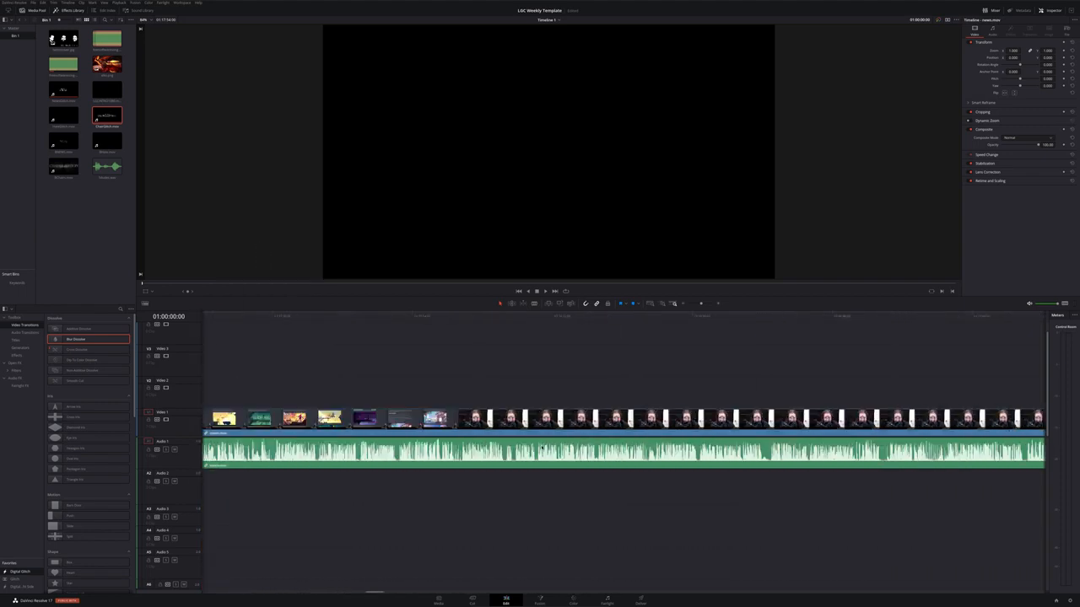
scroll(617, 455, "down", 10)
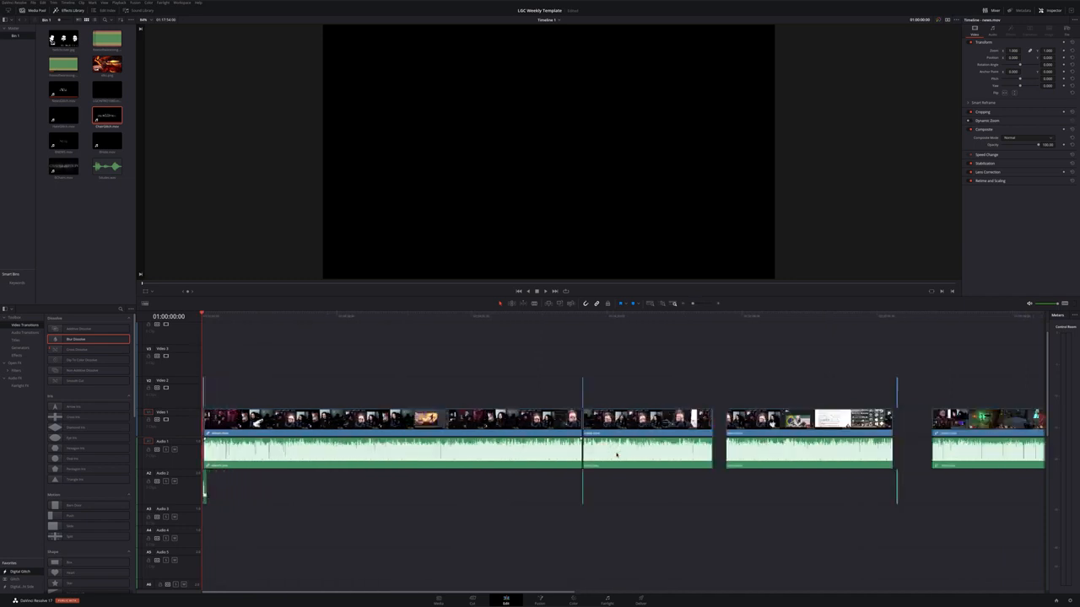
scroll(616, 455, "up", 5)
scroll(617, 455, "down", 3)
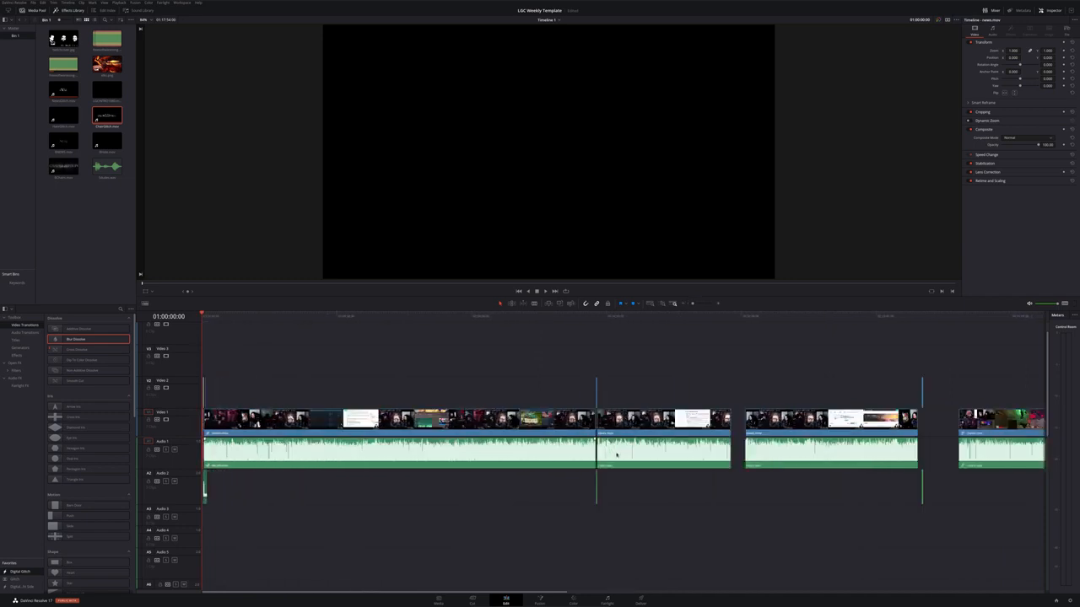
Paste the copied opening clip into the gap after the first recording segment
left_click(732, 318)
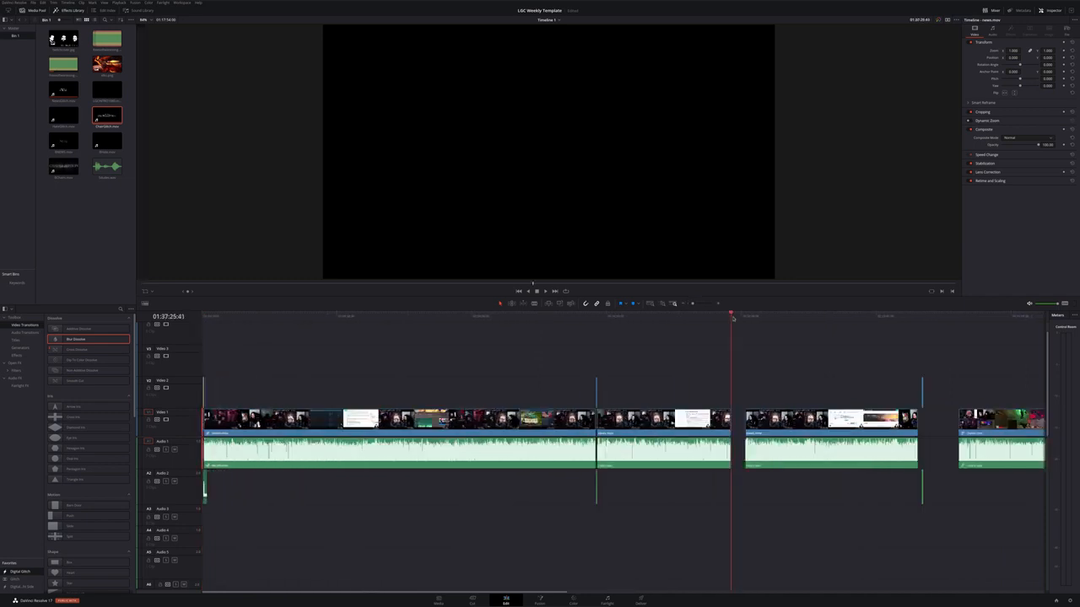
scroll(737, 457, "up", 4)
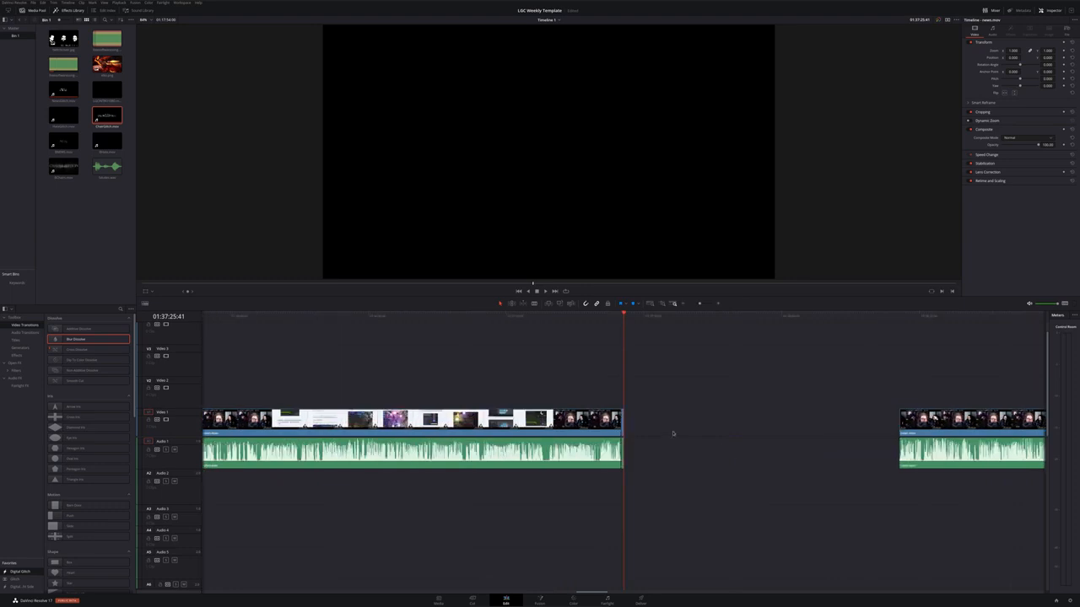
left_click(673, 434)
key("ctrl+v")
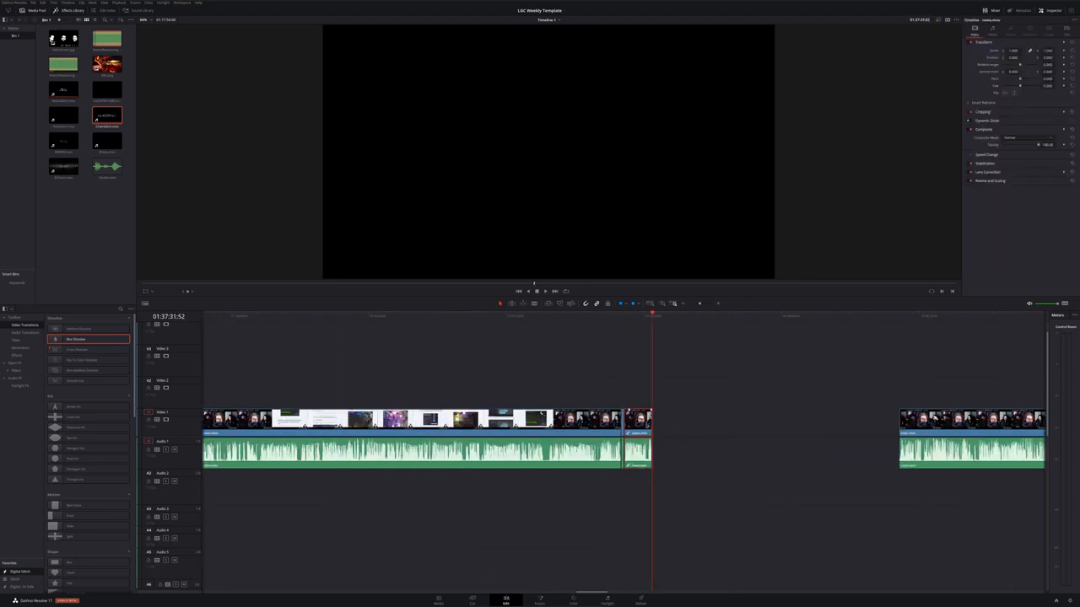
Play back the pasted clip and its join with the preceding recording
right_click(646, 419)
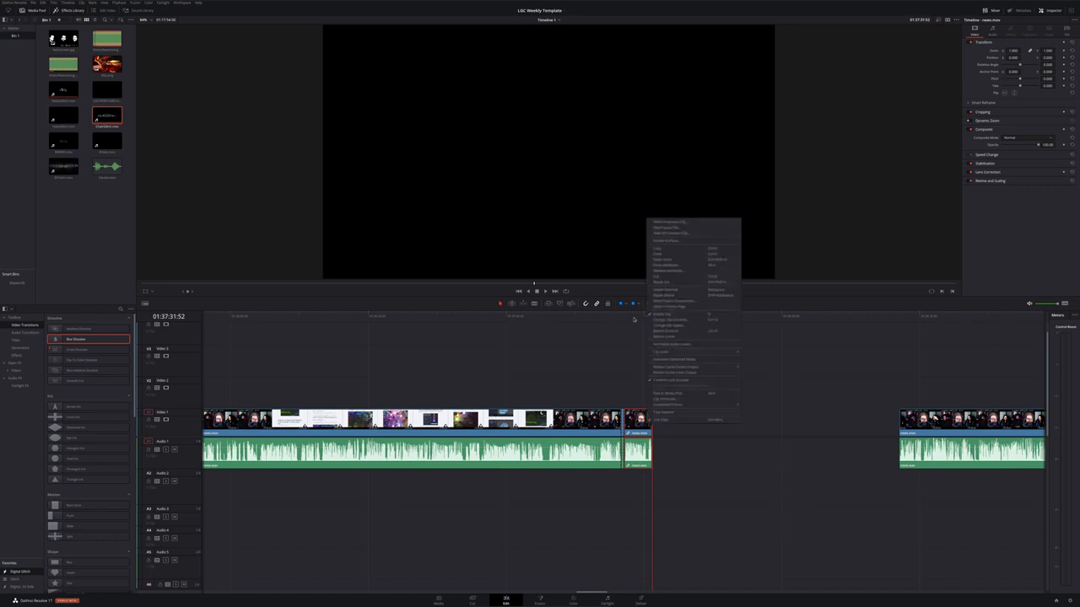
left_click_drag(635, 319, 613, 325)
key("space")
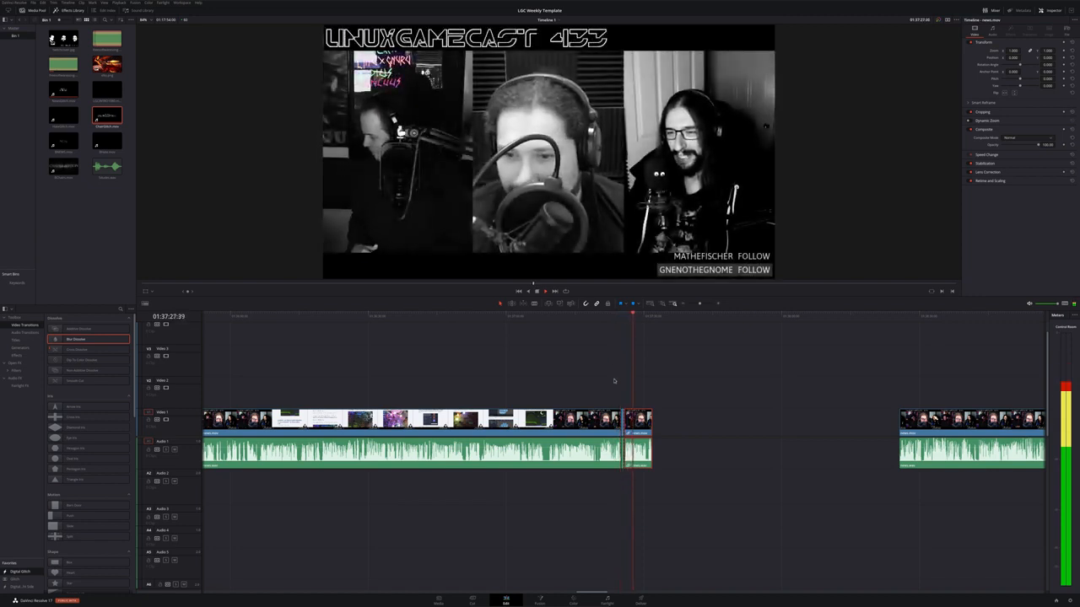
key("space")
scroll(627, 460, "up", 4)
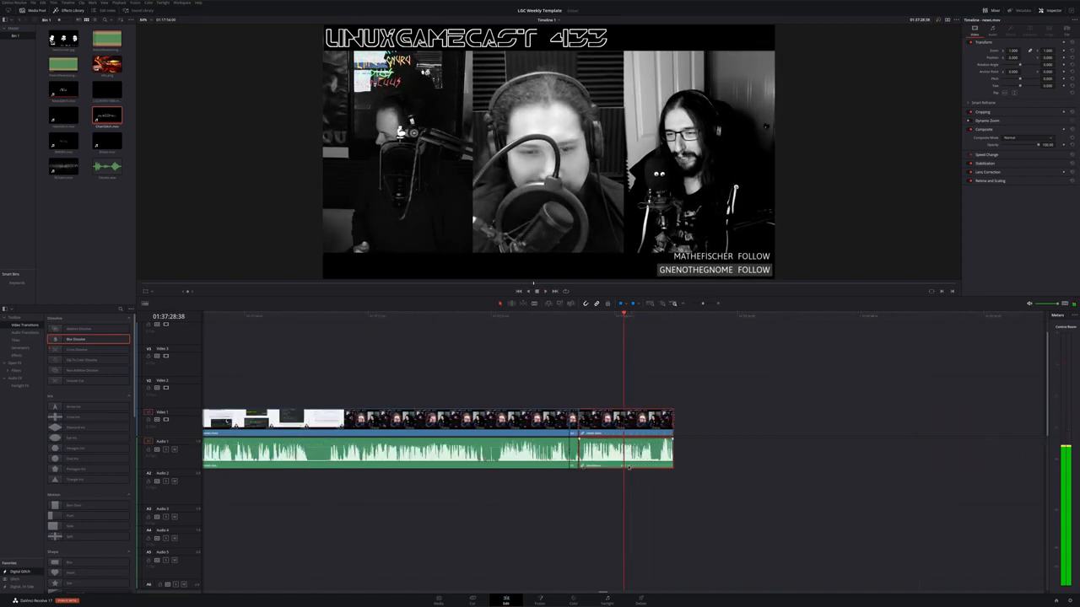
scroll(628, 467, "up", 3)
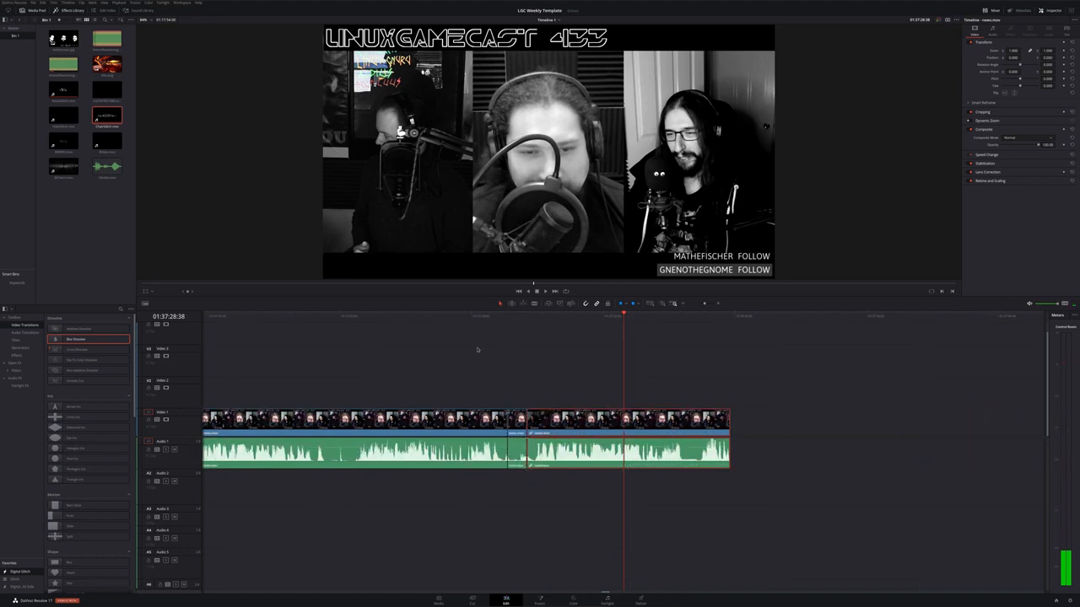
left_click(477, 315)
key("space")
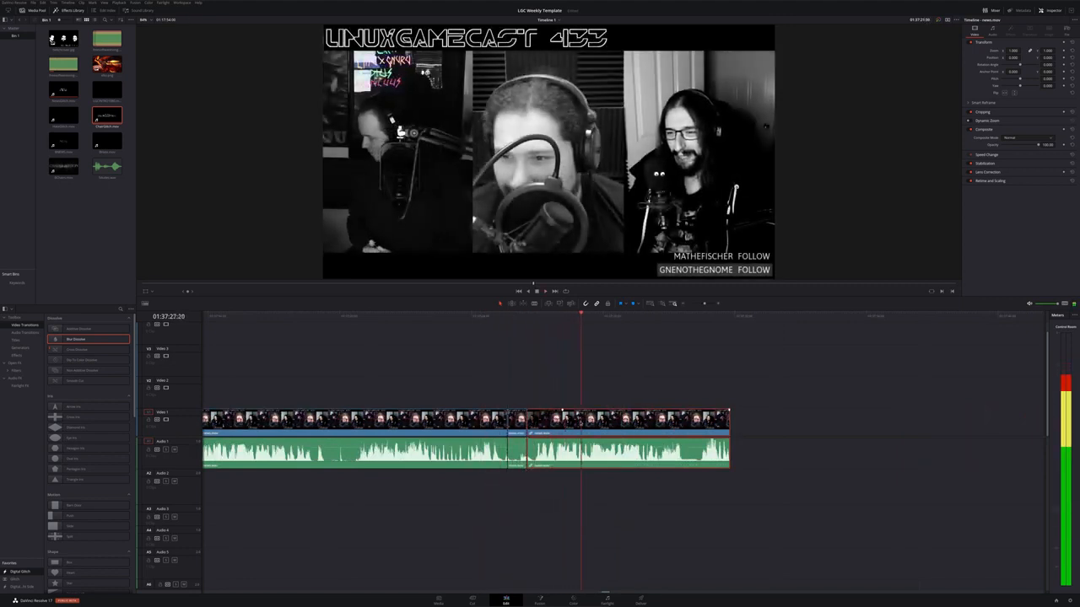
scroll(631, 455, "down", 5)
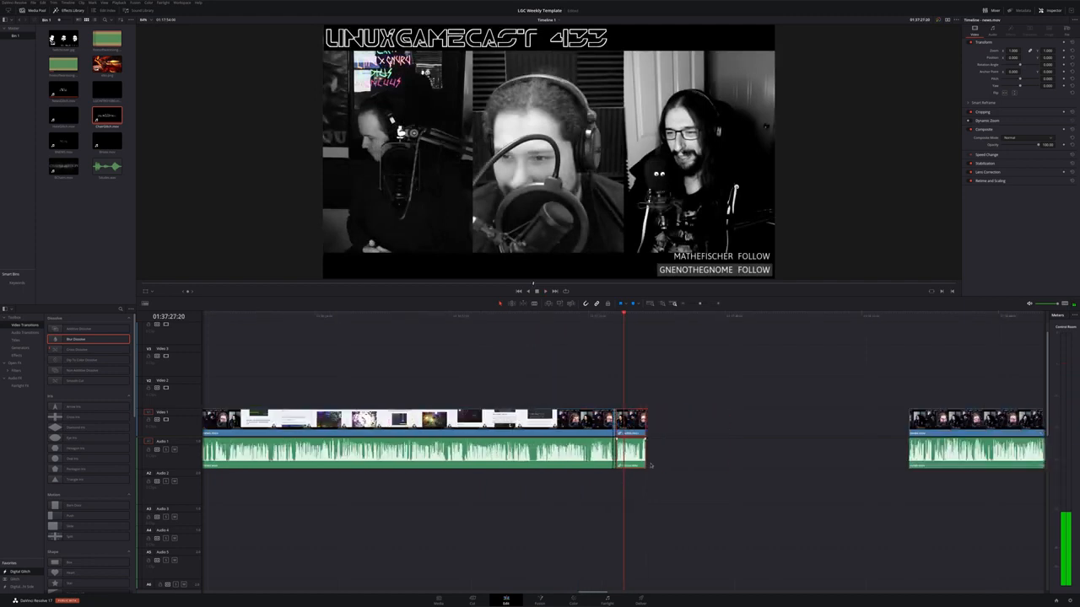
Move the following recording left so it butts against the pasted opening clip
left_click_drag(923, 460, 693, 440)
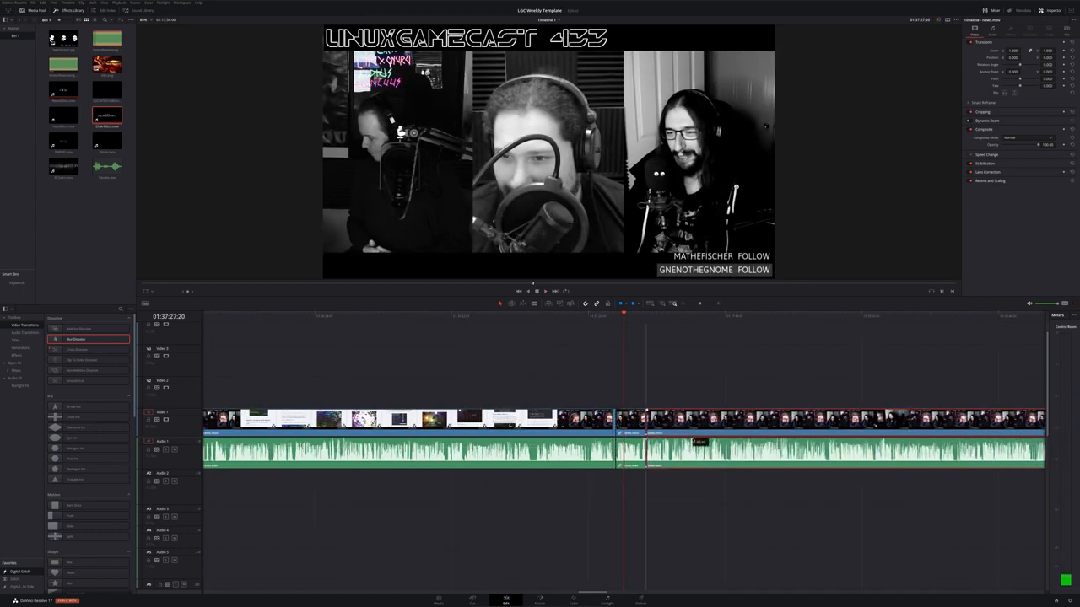
key("space")
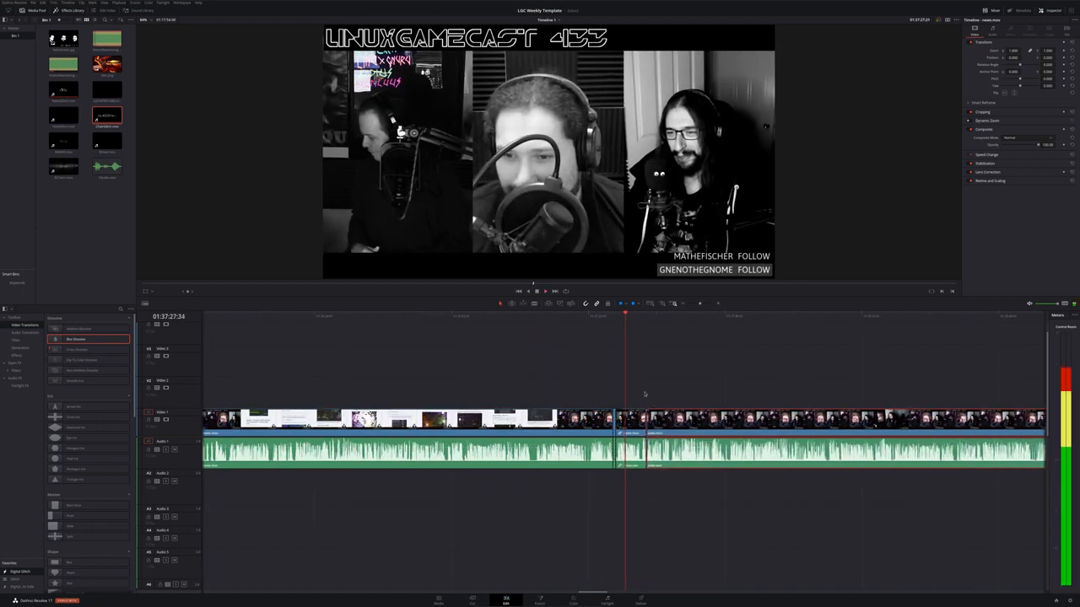
left_click(640, 319)
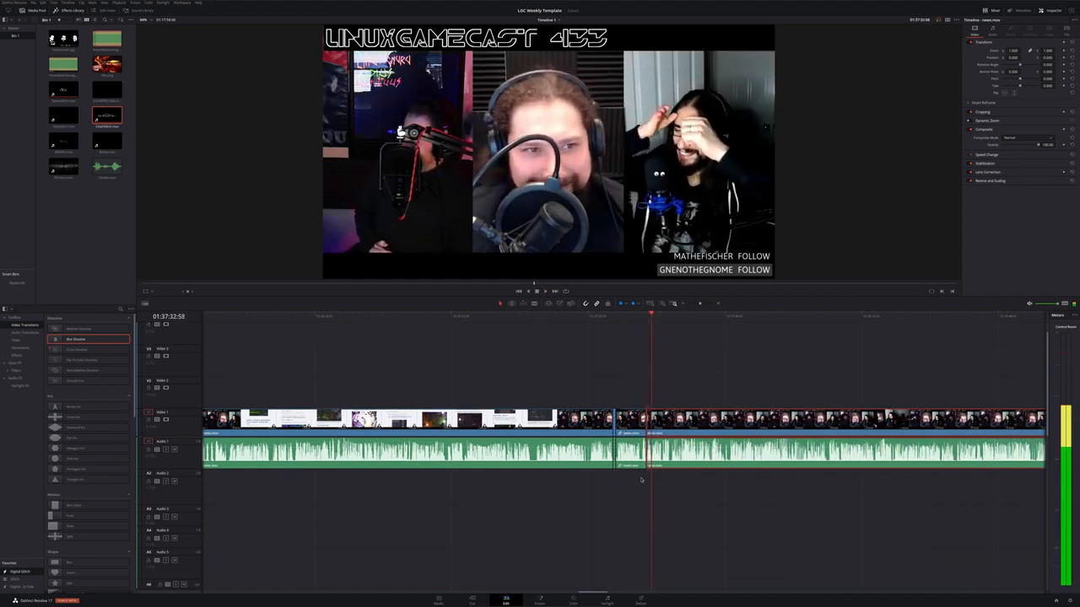
Remove the copied attributes from the pasted opening clip
right_click(631, 416)
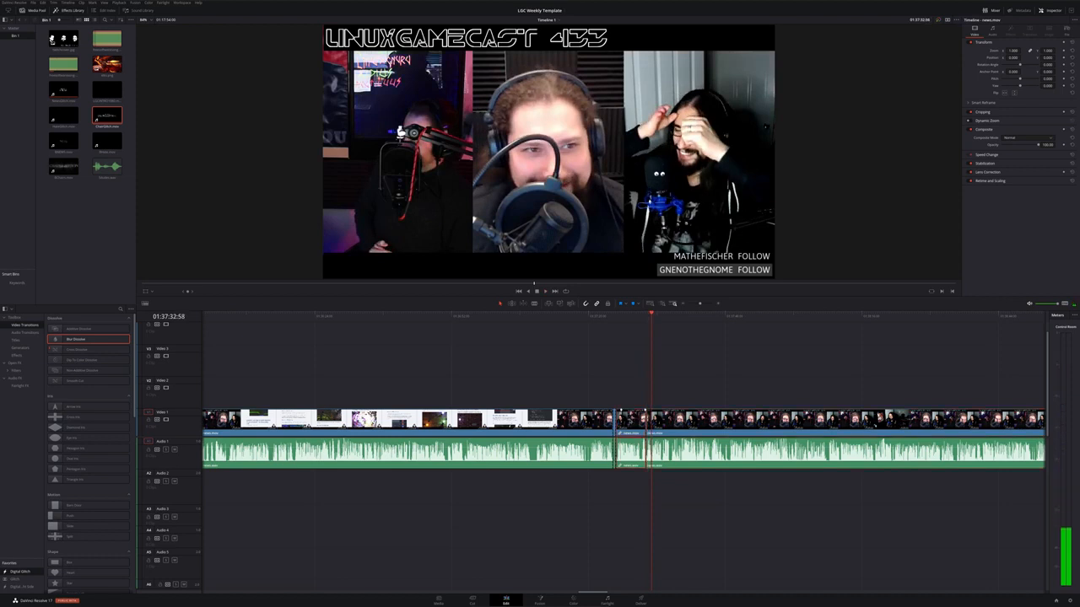
left_click(657, 267)
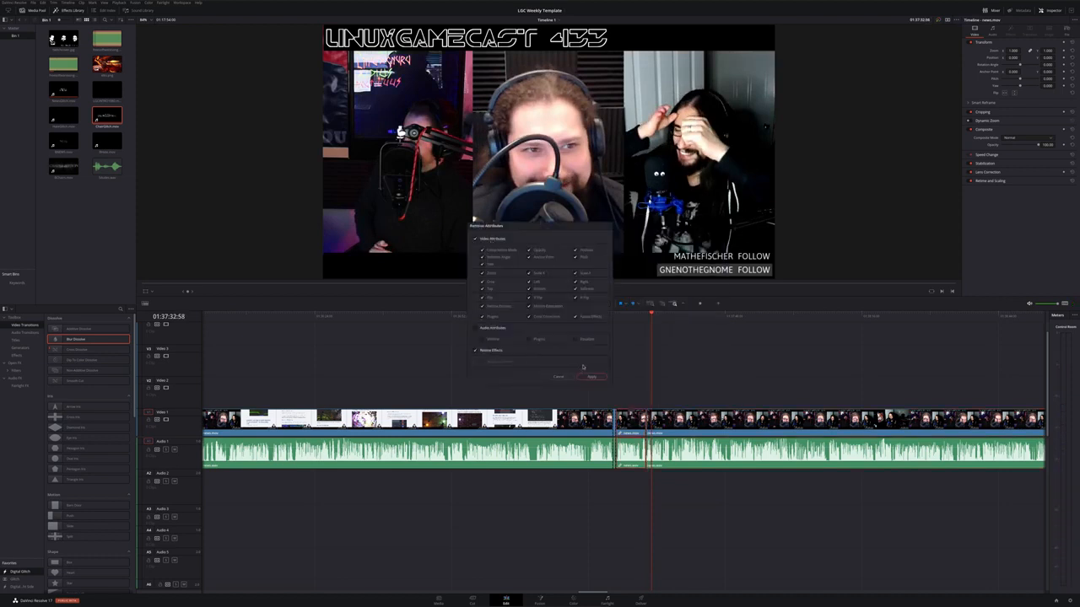
left_click(590, 377)
Play across the pasted clip again to check both of its joins
left_click_drag(627, 318, 608, 321)
key("space")
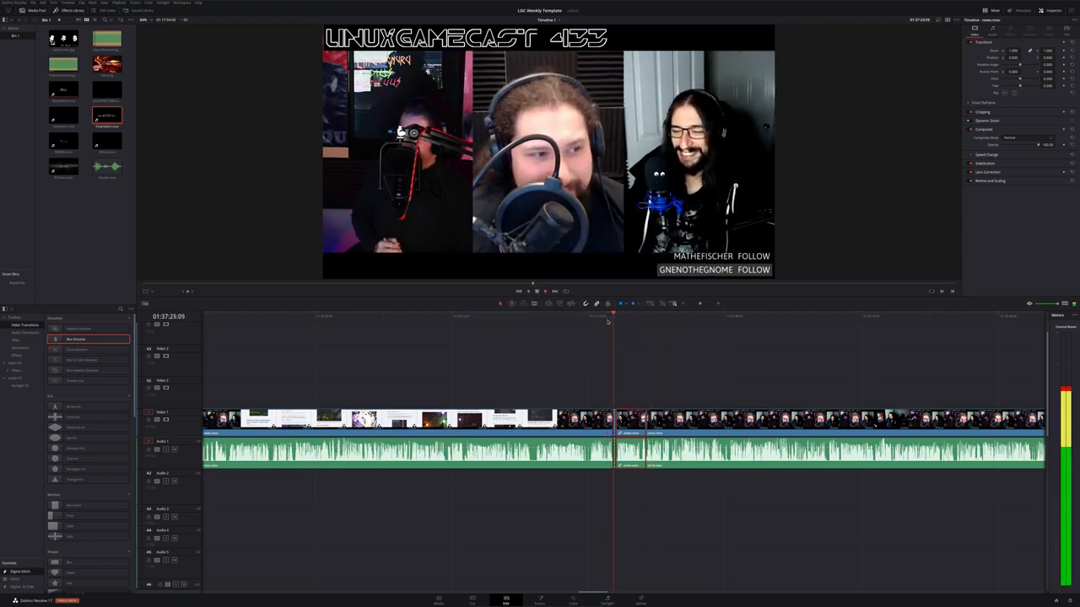
key("space")
scroll(654, 432, "up", 3)
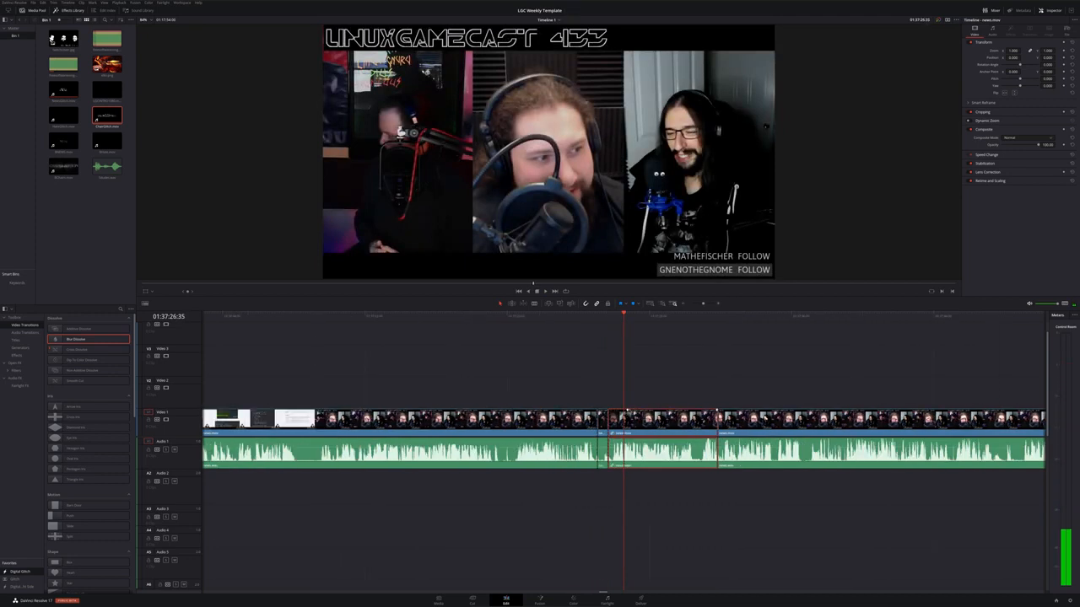
left_click_drag(627, 411, 609, 410)
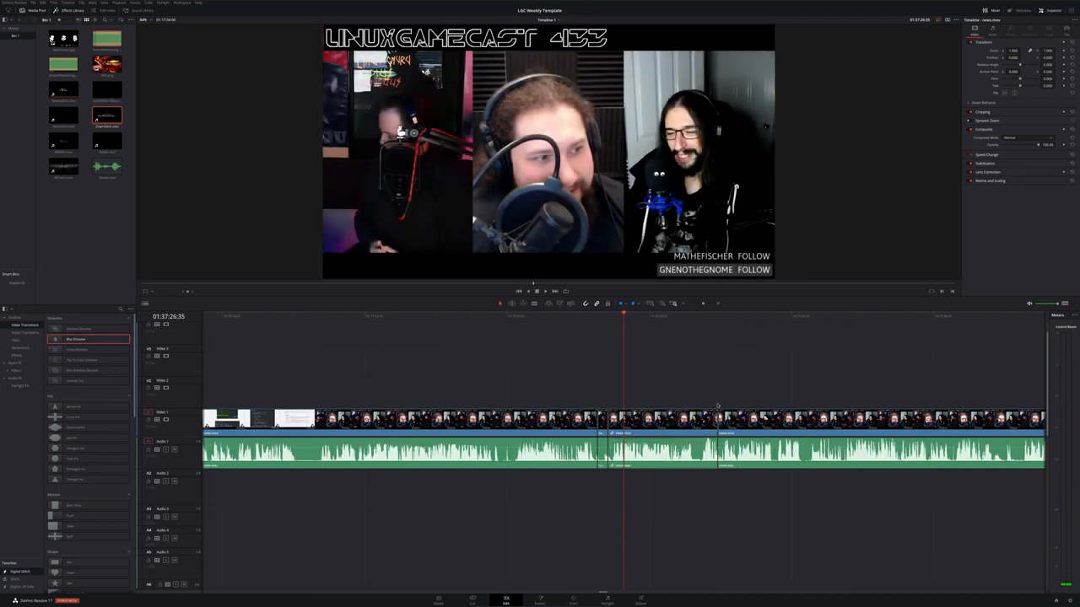
key("space")
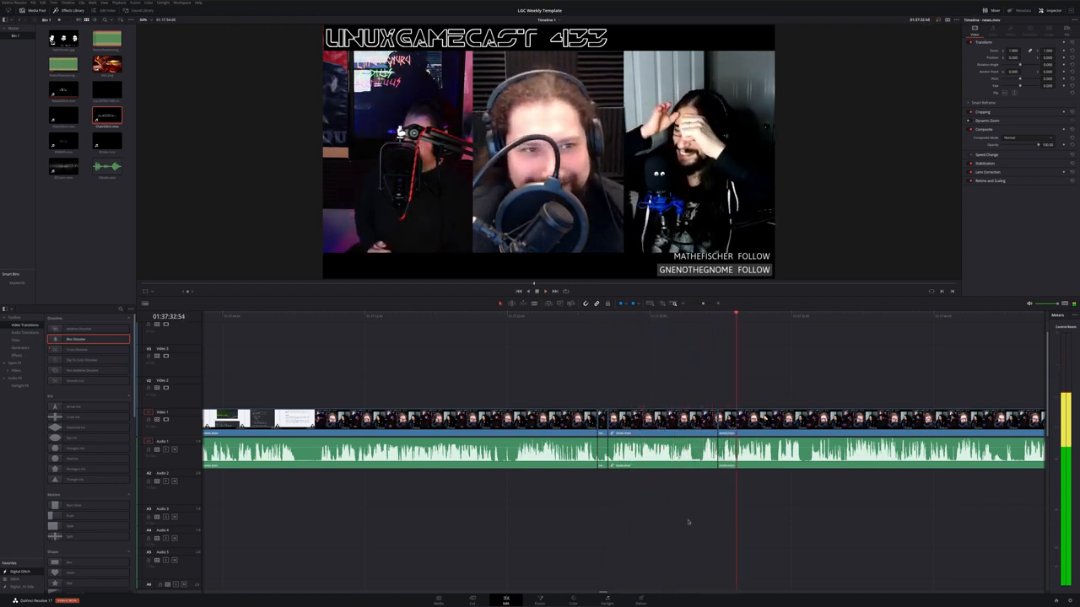
left_click_drag(815, 520, 486, 394)
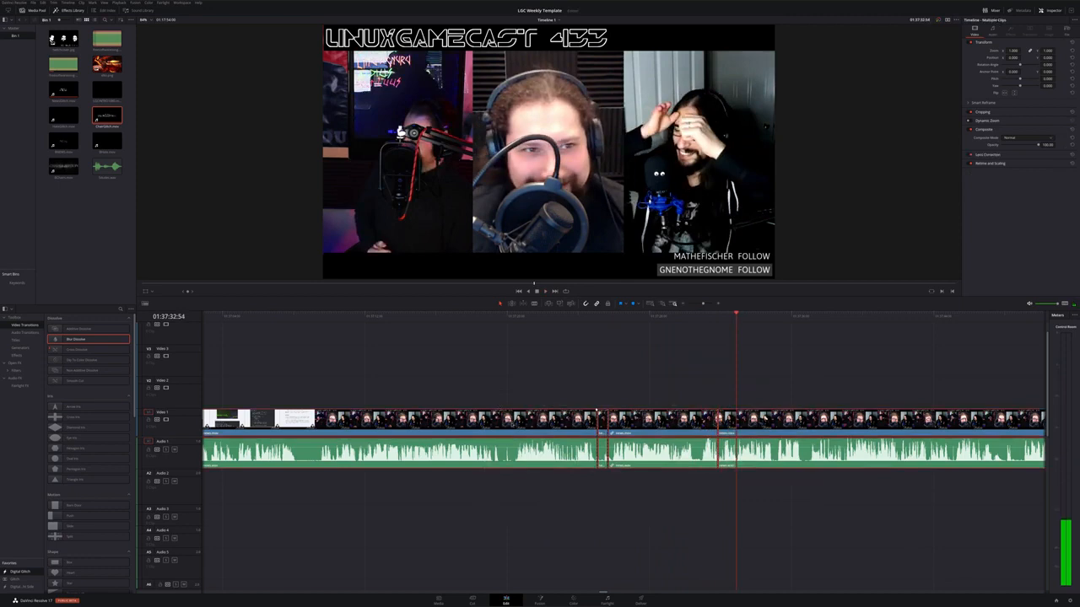
right_click(512, 419)
left_click(525, 420)
left_click(538, 499)
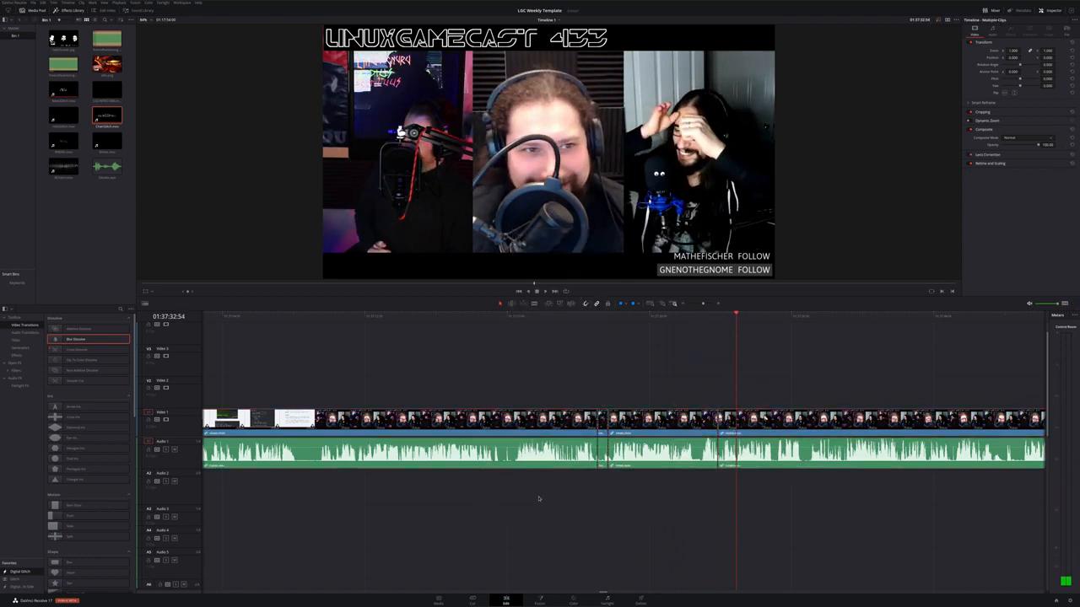
Scroll to the end of the next recording segment and play its ending
scroll(595, 532, "down", 5)
scroll(595, 532, "down", 3)
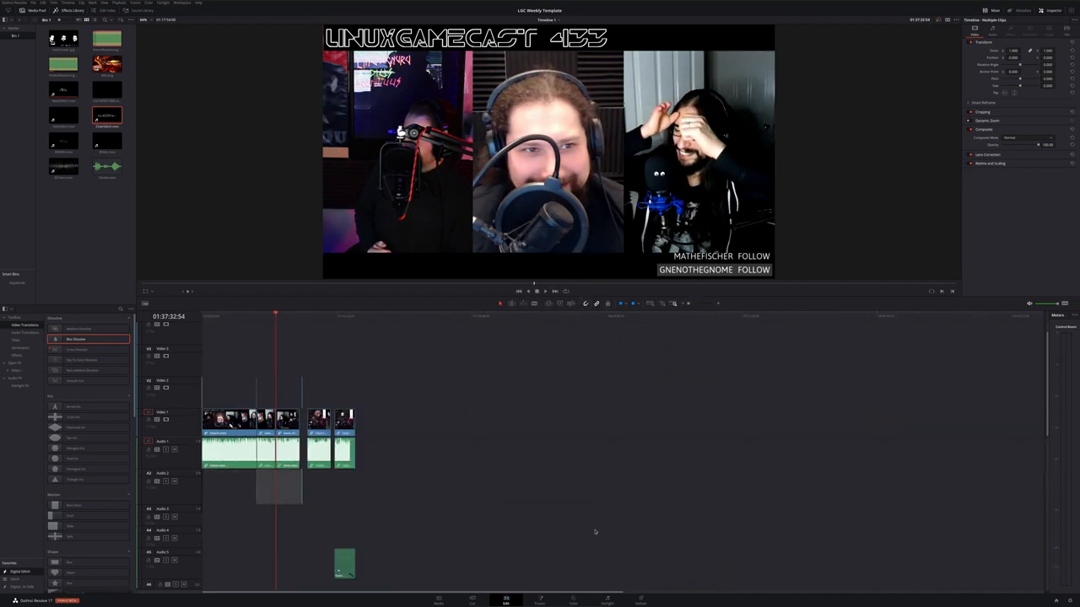
scroll(595, 532, "down", 5)
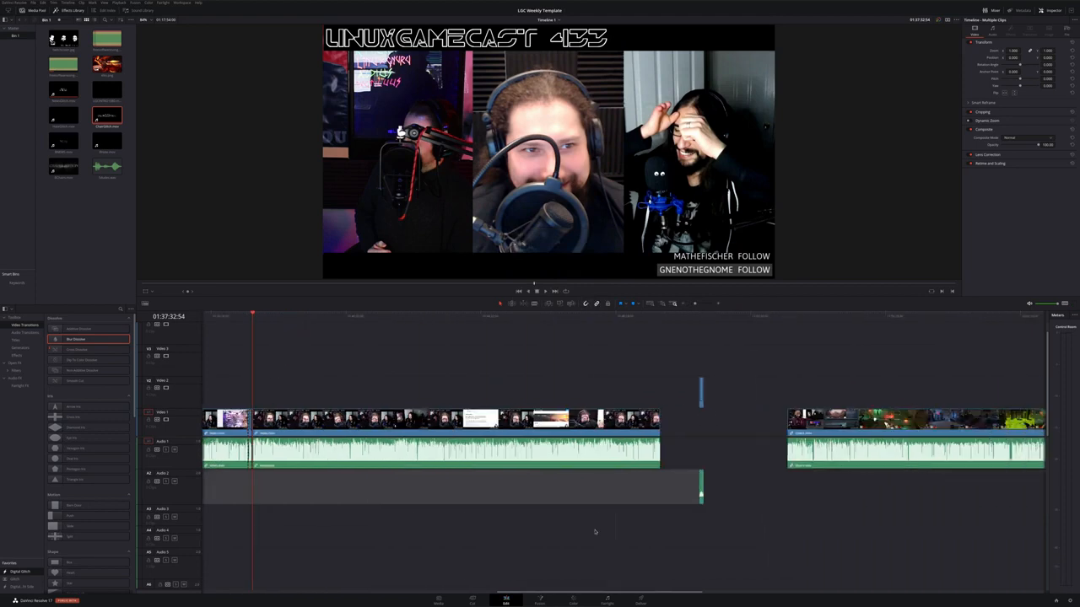
left_click(569, 318)
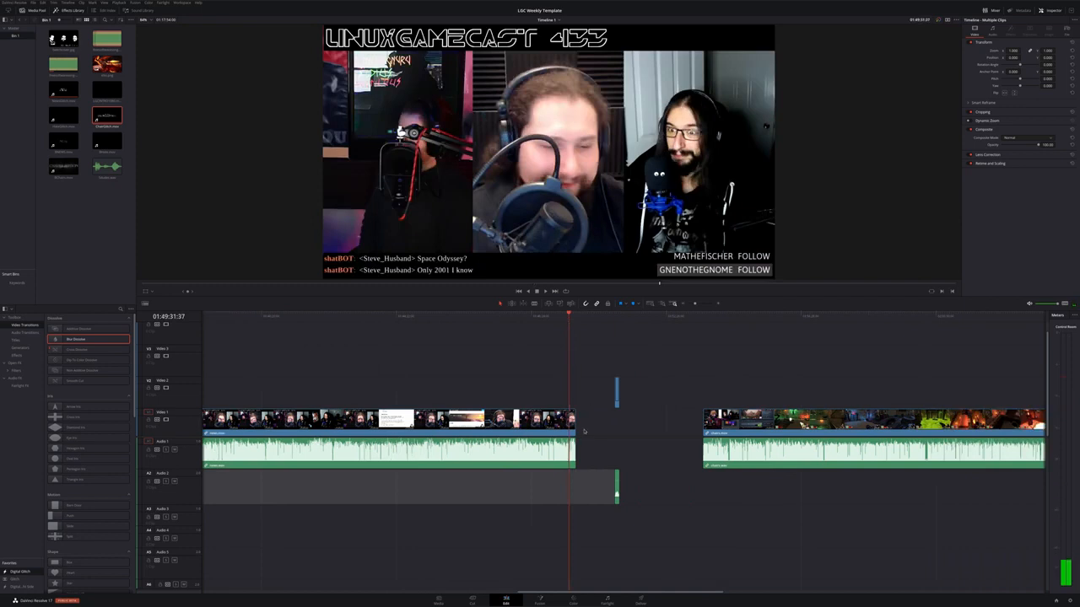
scroll(585, 428, "up", 5)
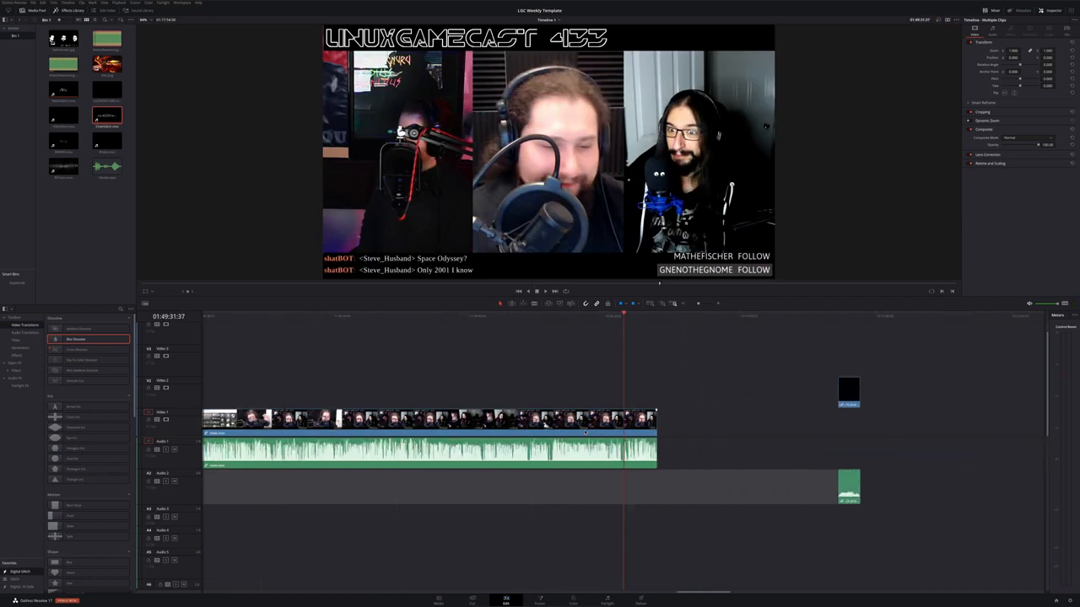
scroll(584, 431, "up", 3)
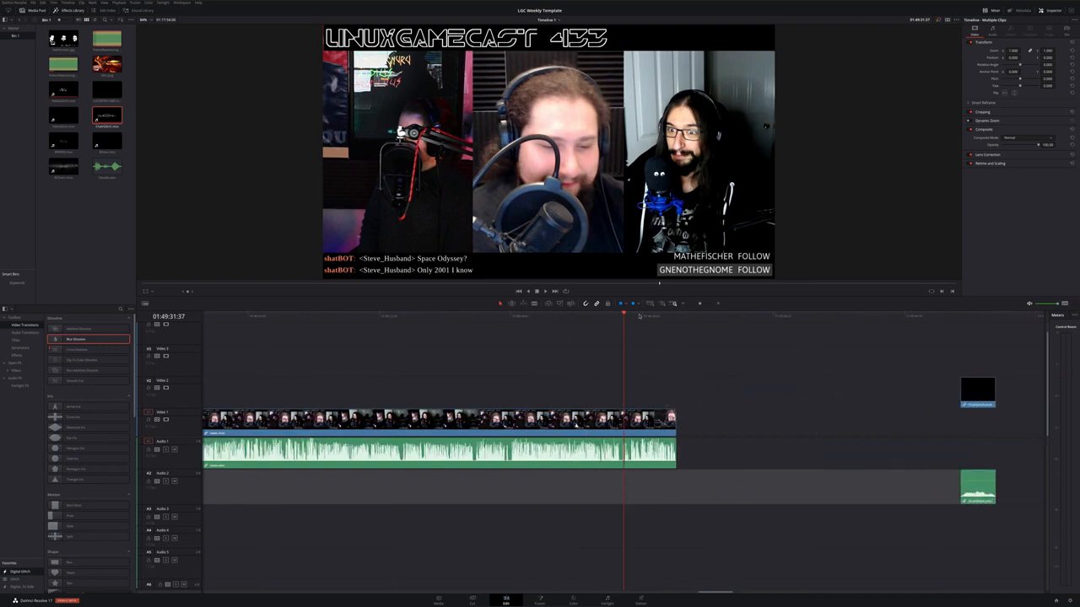
left_click_drag(639, 316, 669, 319)
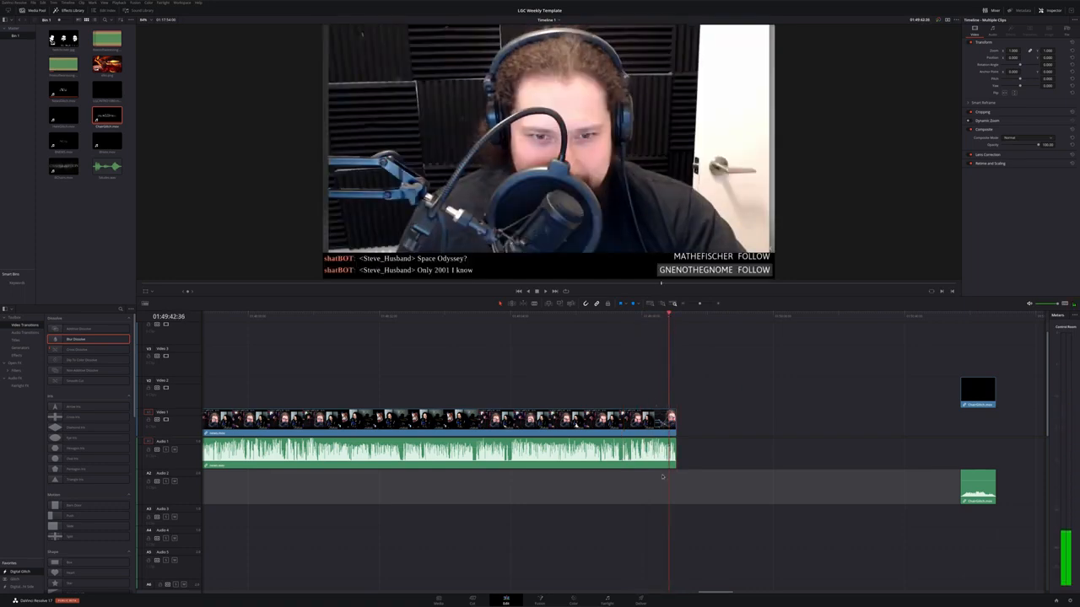
scroll(662, 477, "up", 3)
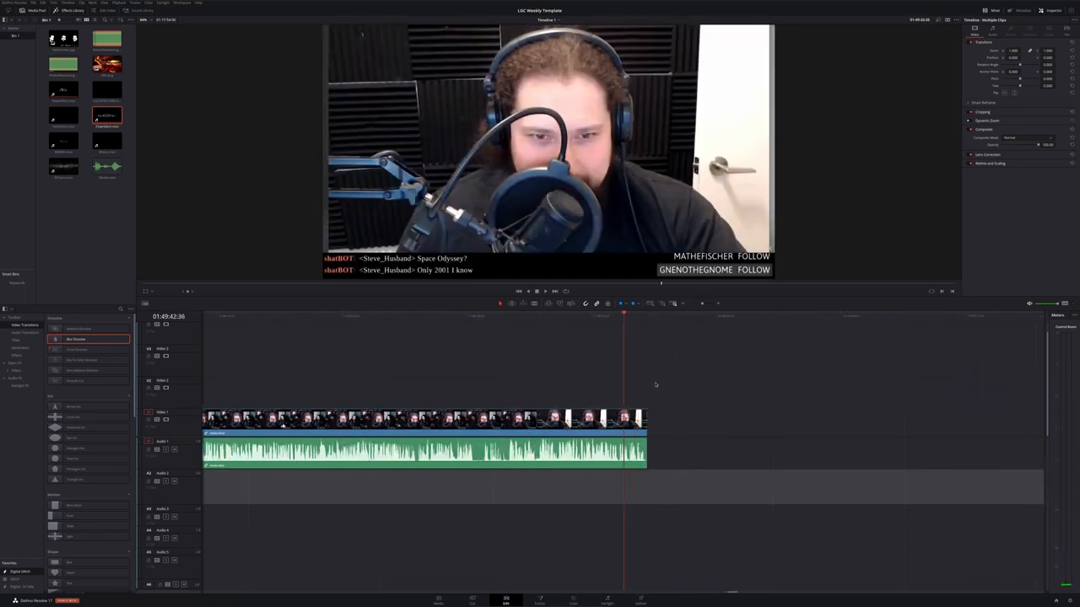
key("space")
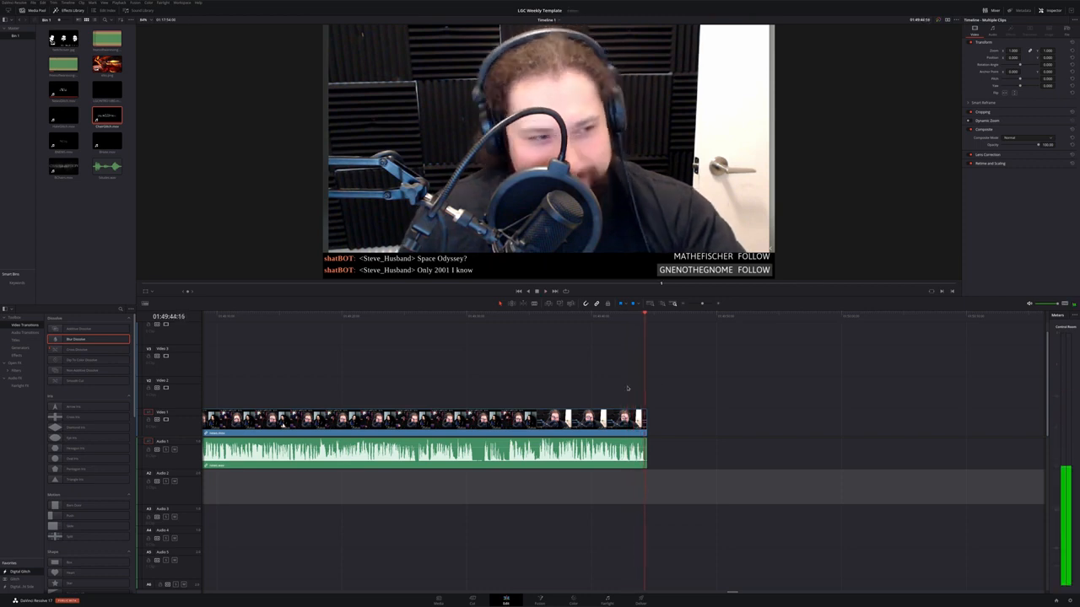
scroll(670, 478, "down", 2)
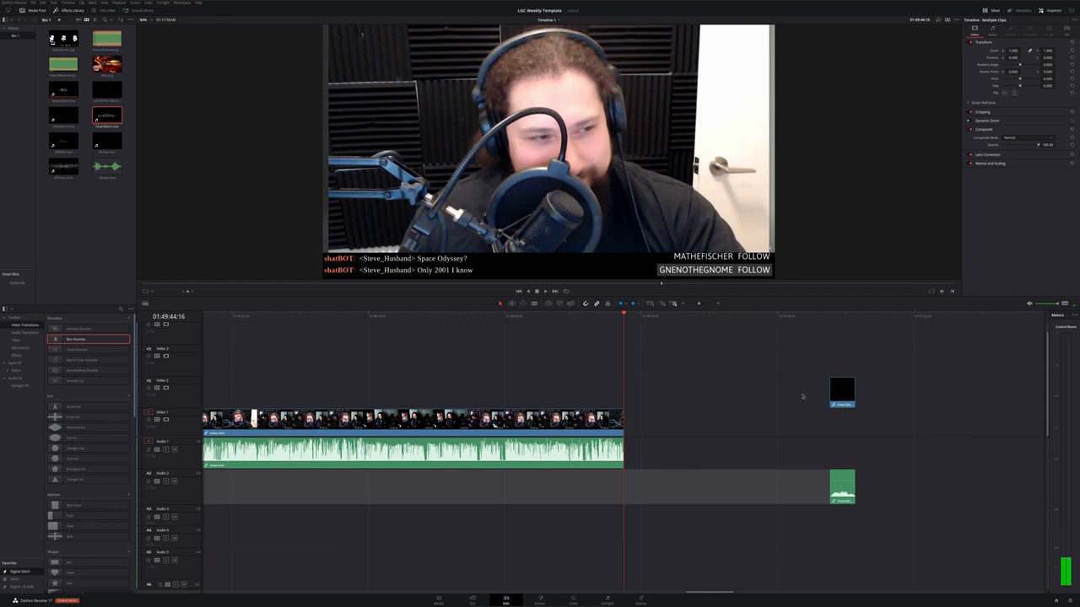
Move the up-next bumper and its audio to the end of the recording segment
left_click_drag(837, 389, 630, 388)
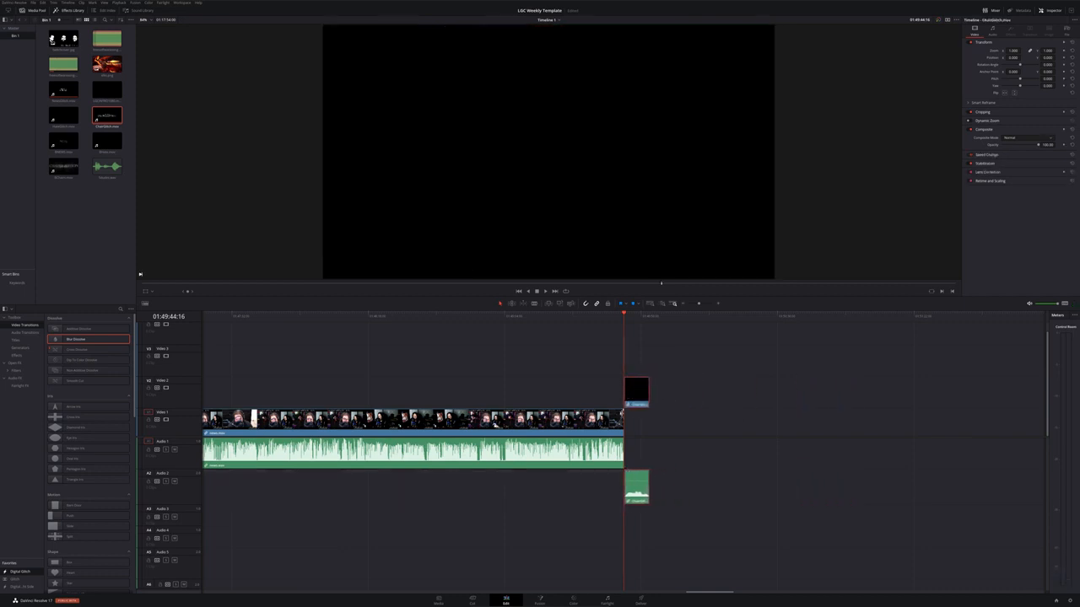
scroll(595, 360, "up", 3)
left_click(596, 317)
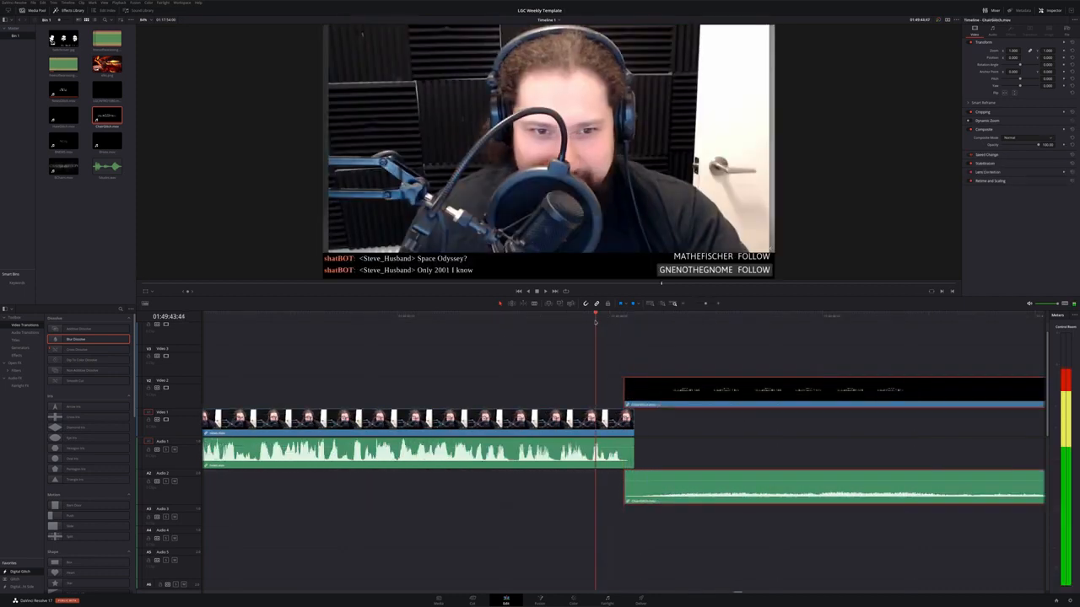
left_click_drag(700, 394, 668, 394)
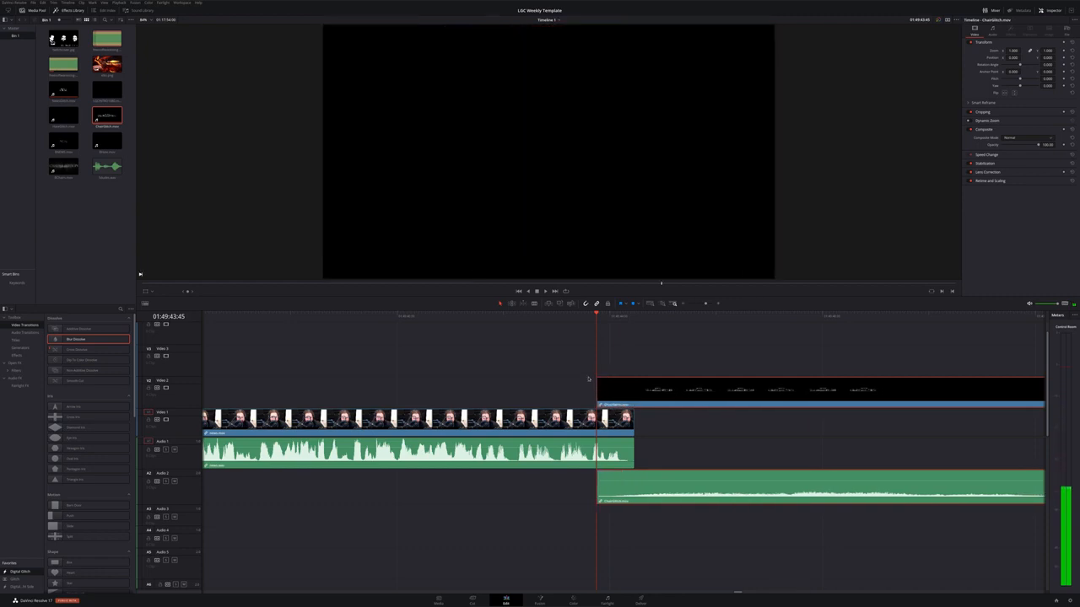
left_click_drag(597, 379, 640, 384)
scroll(640, 386, "down", 4)
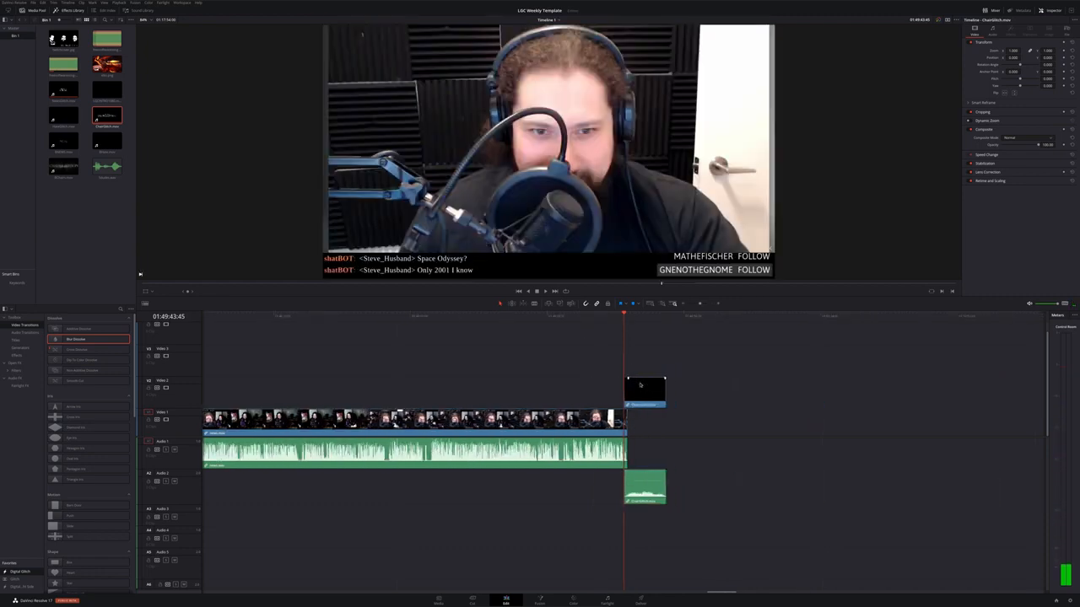
Move the following recording left so it starts right after the up-next bumper
key("space")
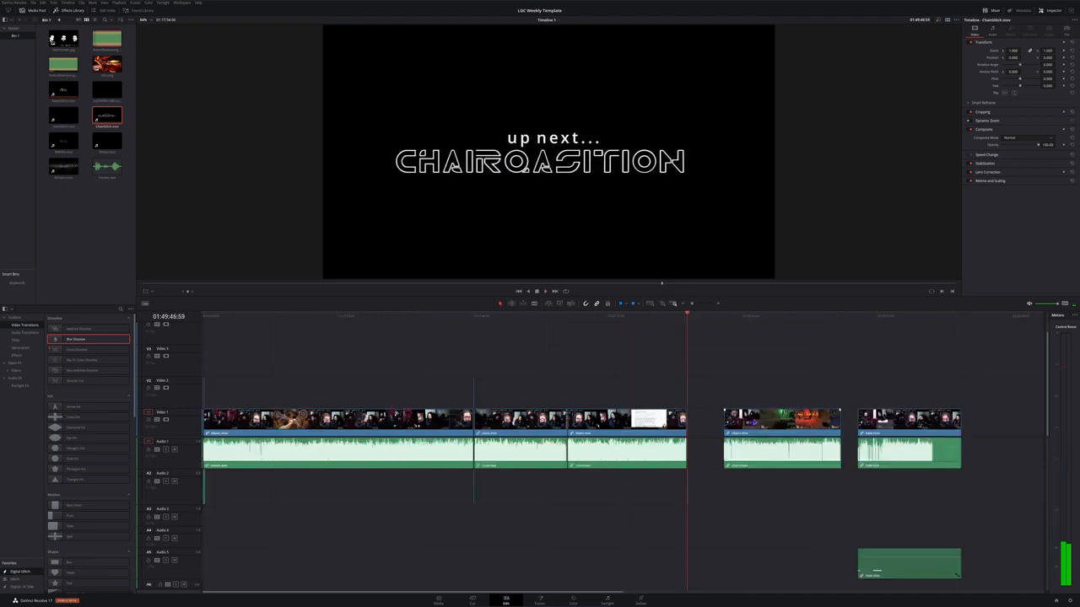
left_click_drag(761, 425, 725, 432)
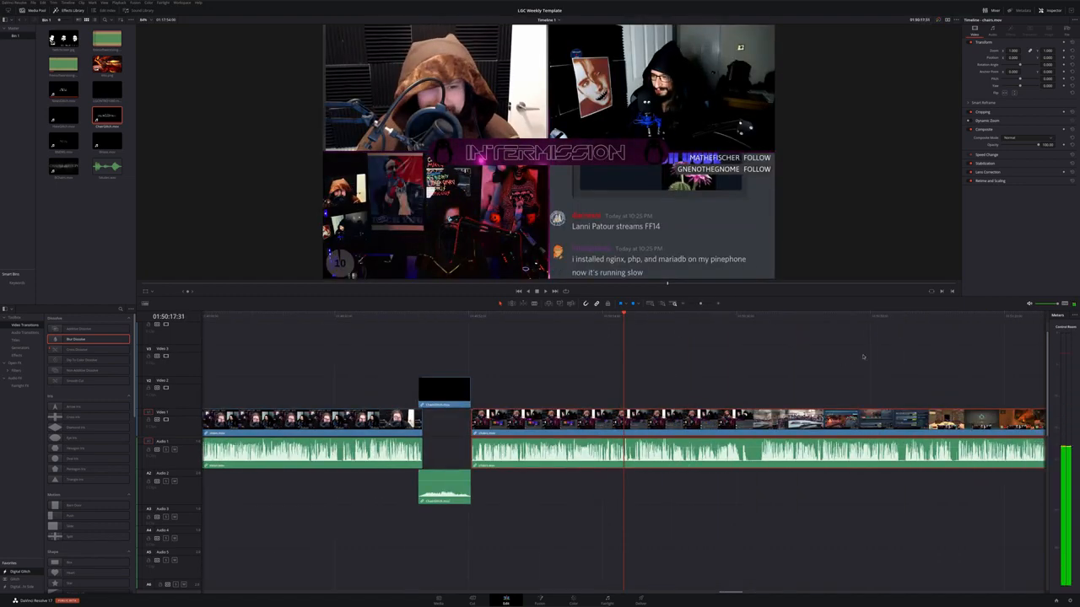
Cut the next recording at the playhead and delete the section between the up-next bumper and the cut
mouse_move(755, 318)
left_mouse_down()
mouse_move(743, 318)
mouse_move(758, 321)
left_mouse_up()
key("b")
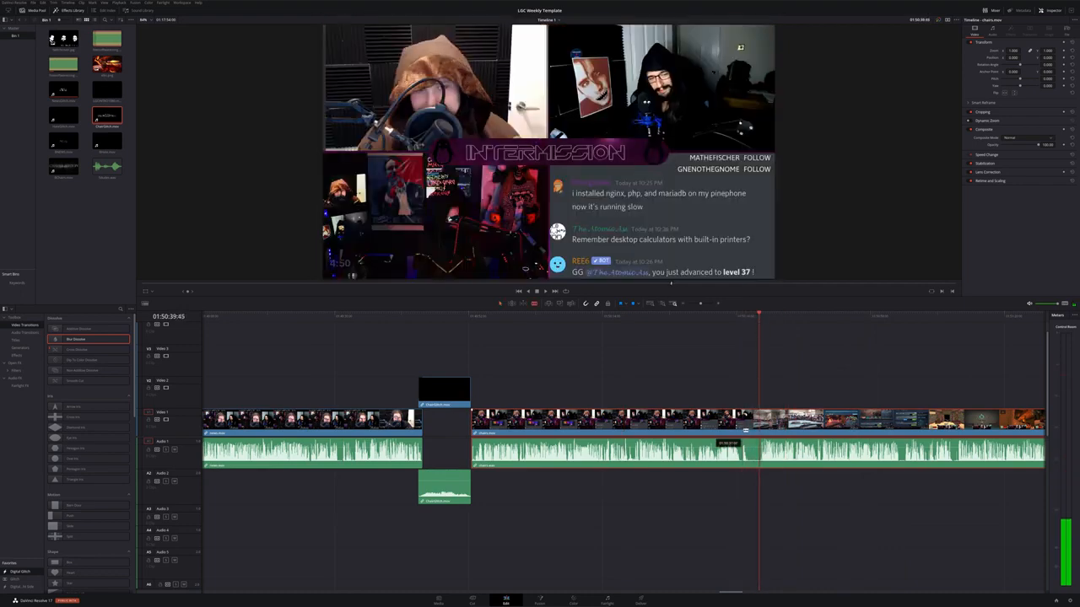
left_click(758, 447)
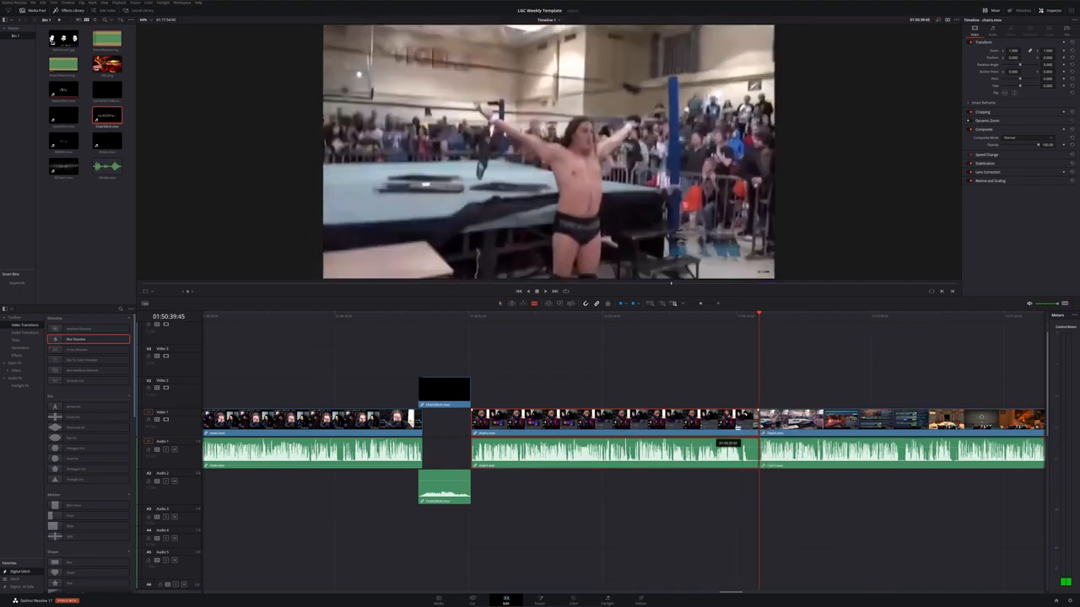
key("a")
left_click(723, 431)
key("Delete")
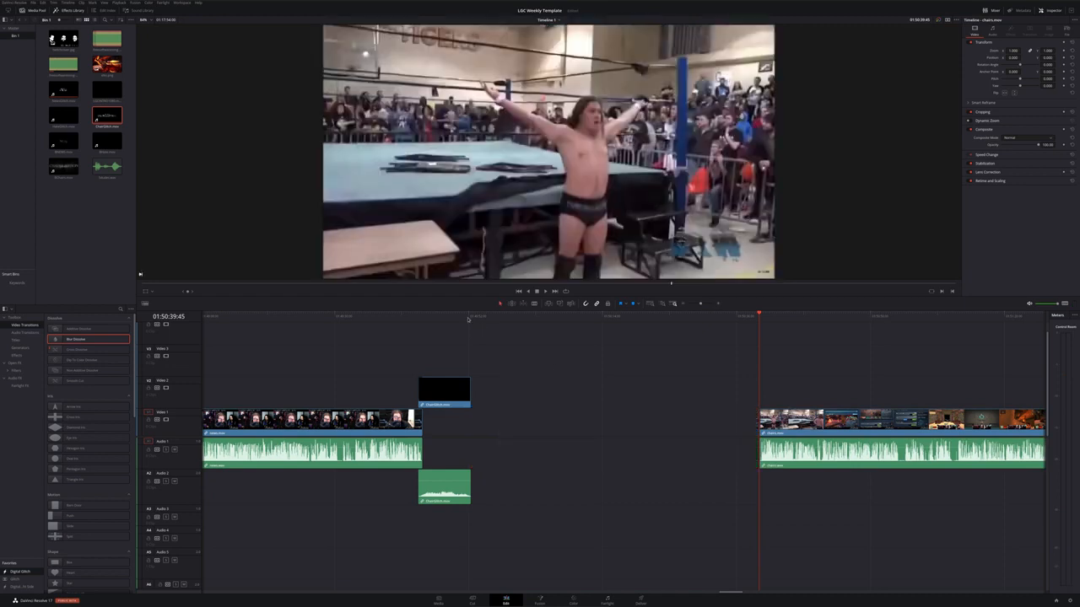
Slide the trimmed recording left under the bumper's end, trim the bumper to end where the recording starts, and play the join
left_click_drag(460, 319, 454, 331)
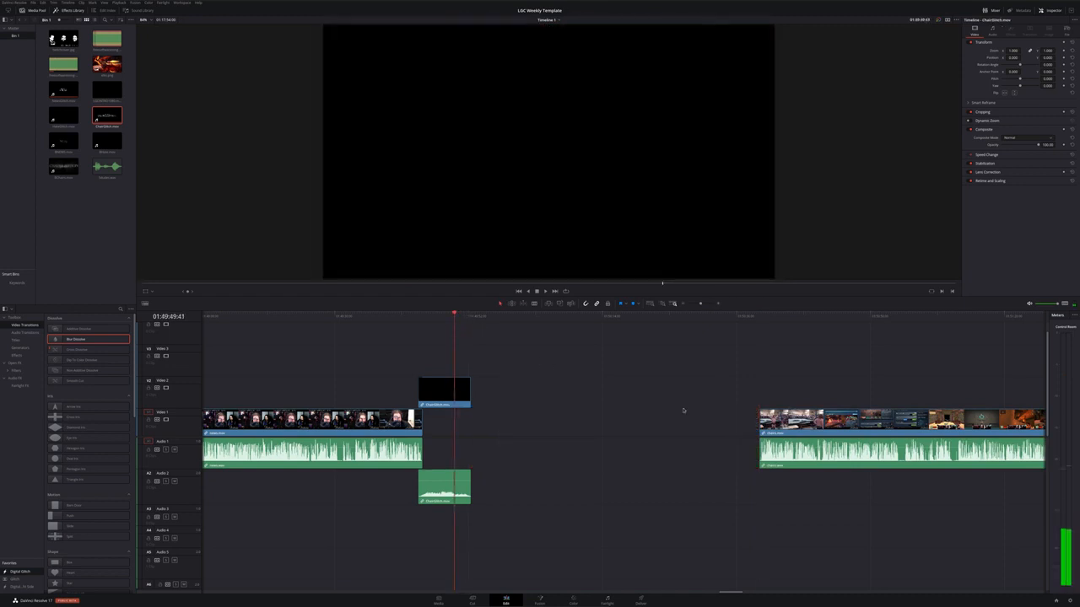
left_click_drag(844, 419, 539, 420)
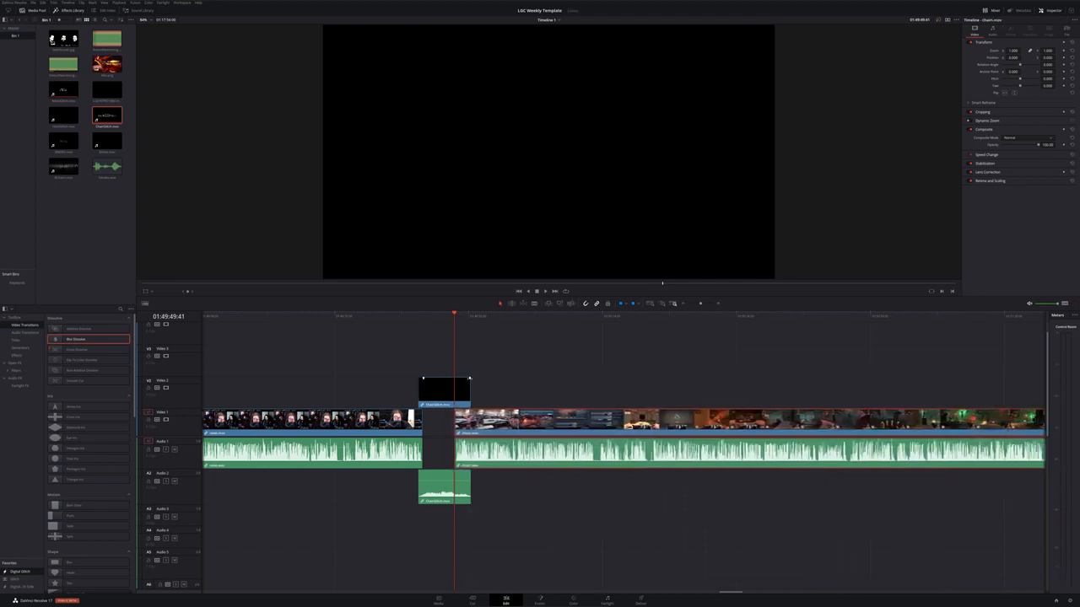
left_click_drag(470, 379, 451, 381)
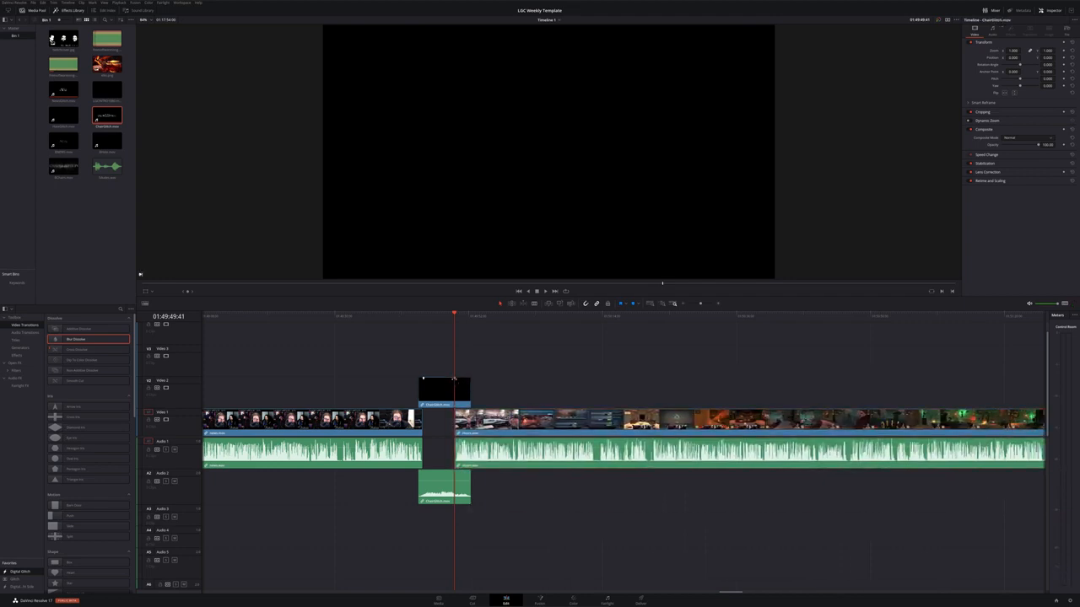
key("space")
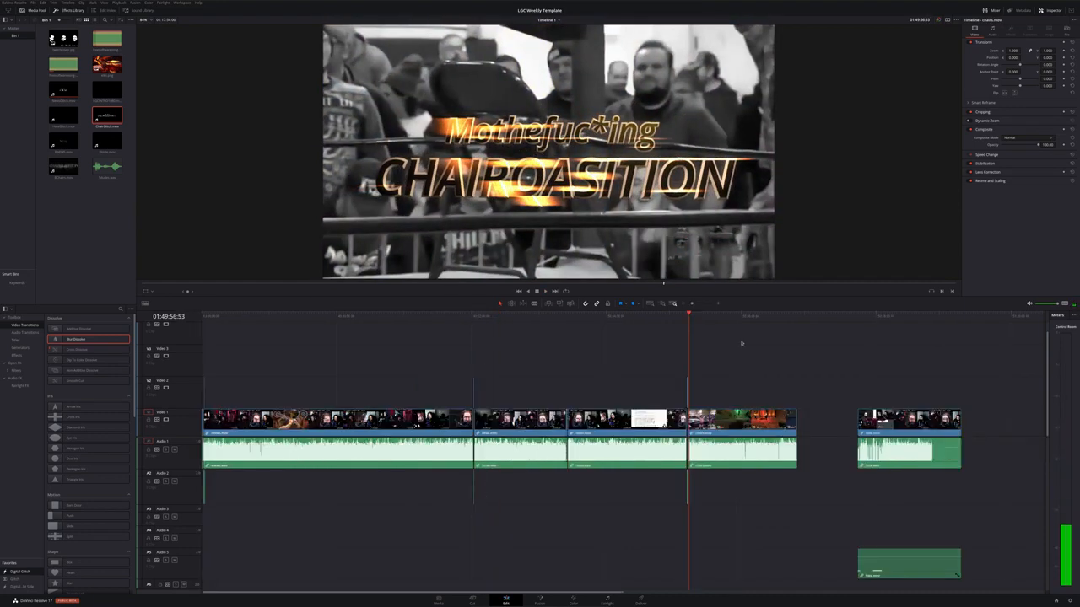
Scrub to the end of the following recording segment and play its ending
left_click_drag(723, 316, 796, 318)
key("space")
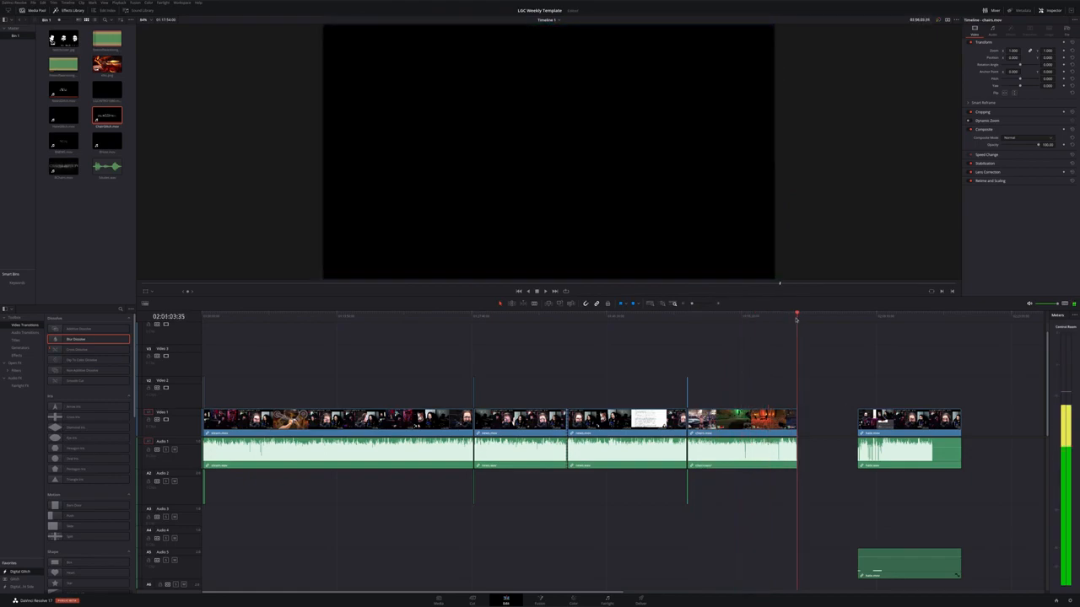
scroll(852, 434, "up", 3)
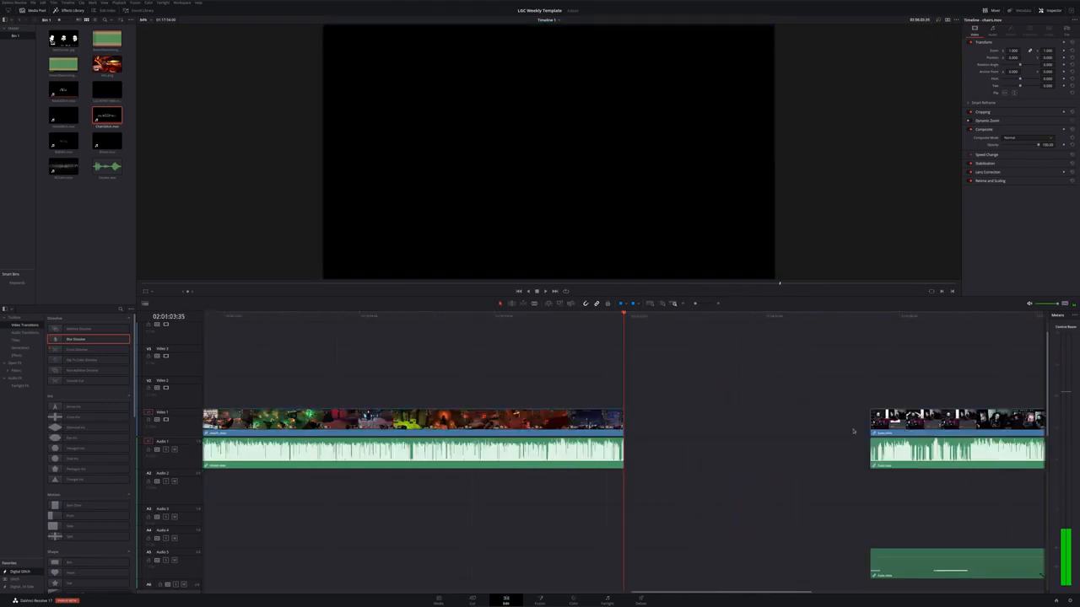
left_click_drag(863, 386, 822, 431)
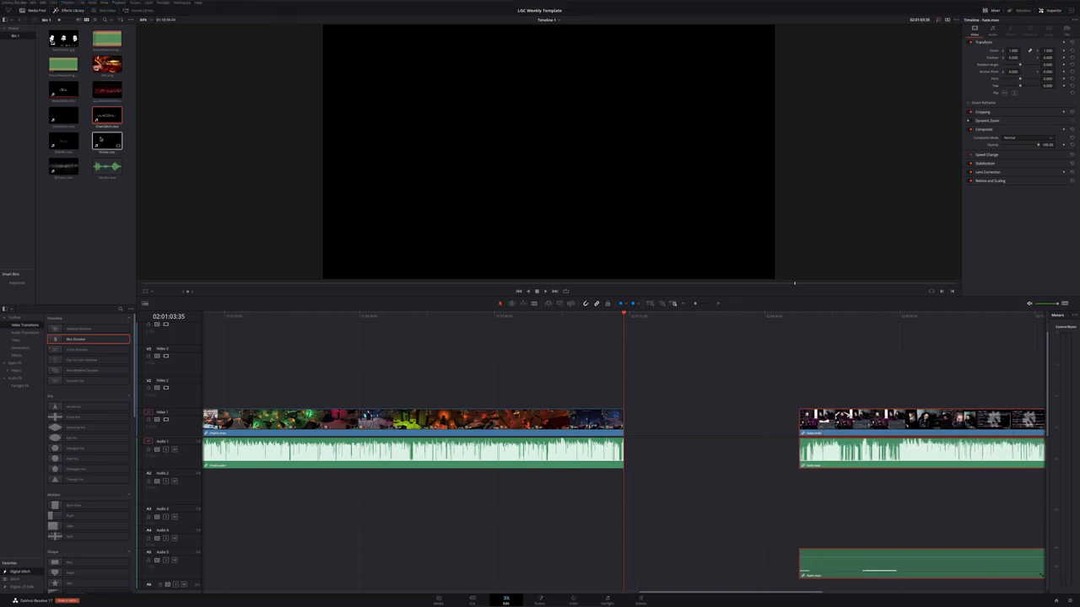
Place the Hate Mail clip from the media pool on Video 2 at the playhead
left_click_drag(96, 145, 625, 380)
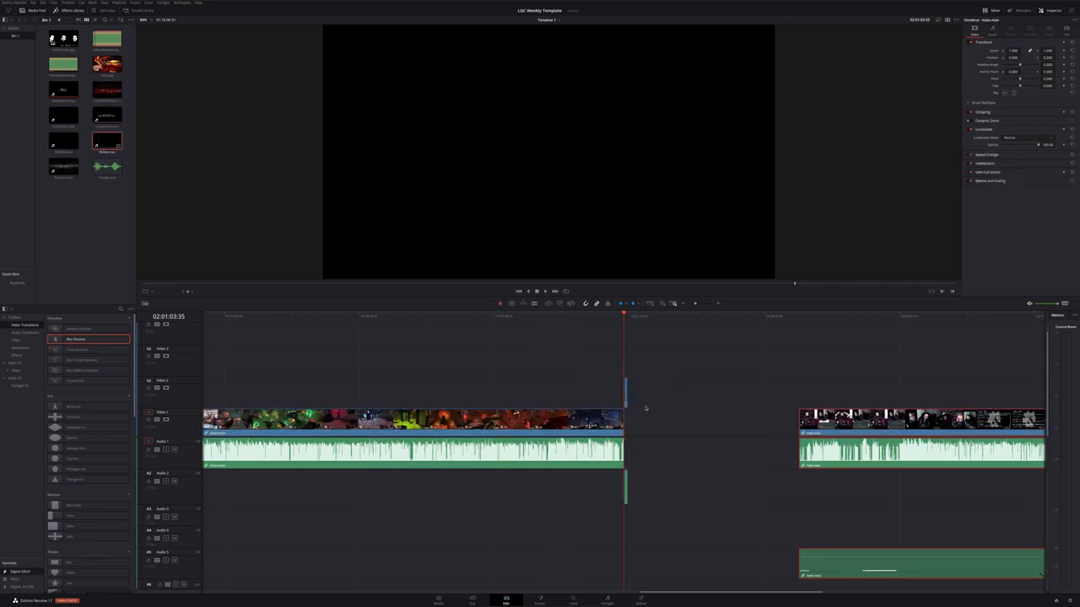
scroll(651, 426, "up", 8)
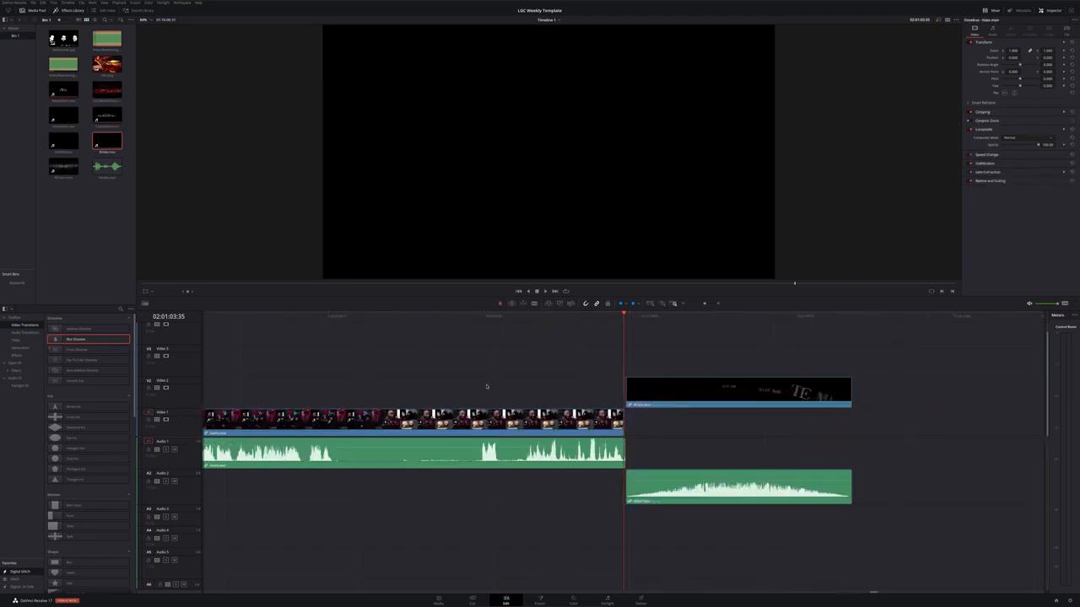
Cut the recording at the playhead and delete the part after the cut
left_click_drag(395, 319, 254, 335)
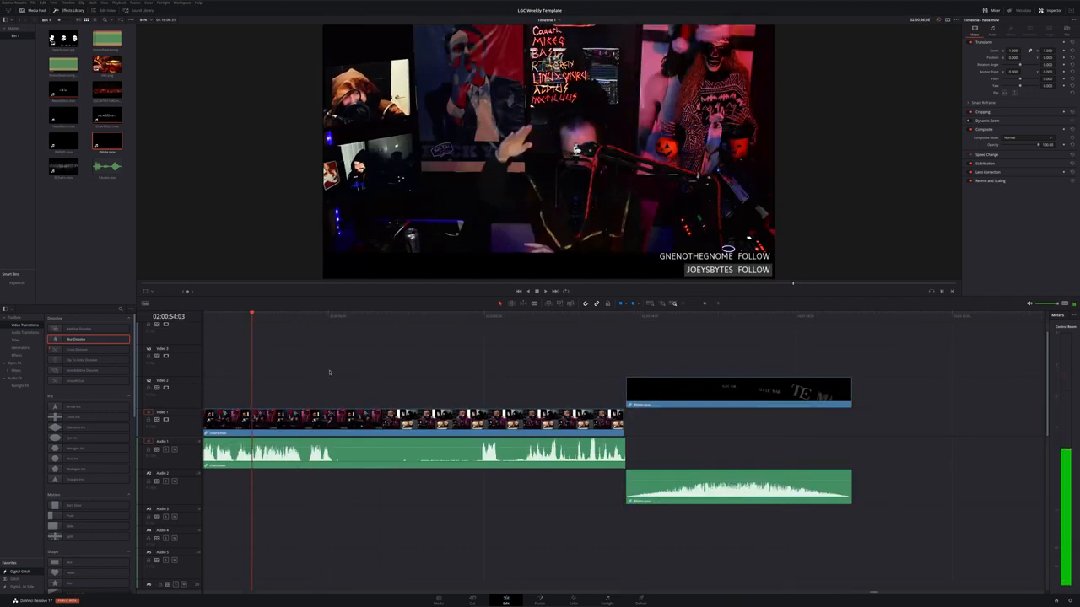
scroll(329, 372, "left", 2)
key("space")
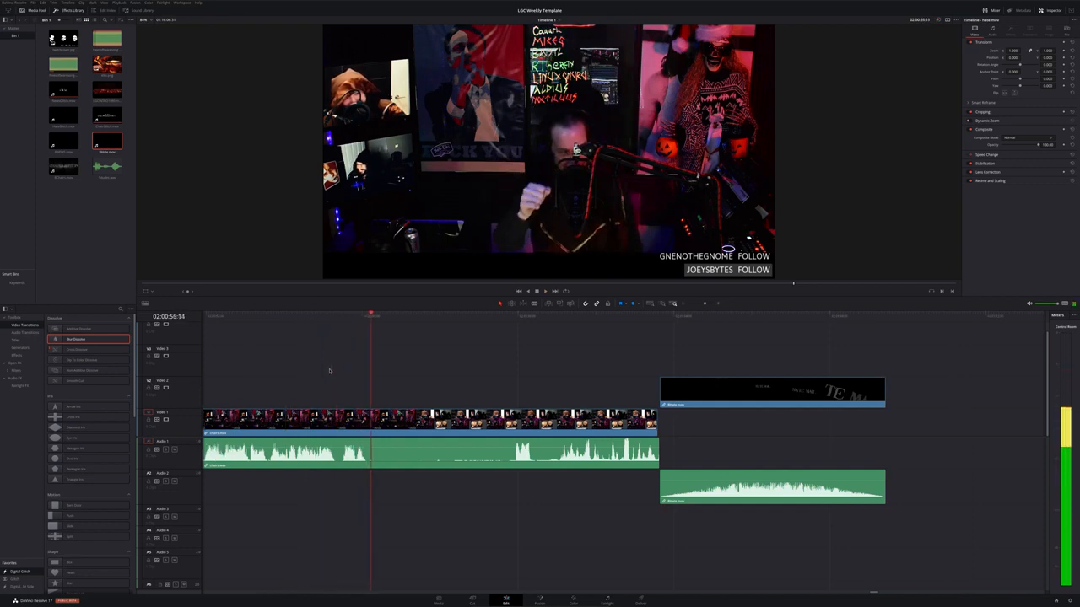
key("ctrl+b")
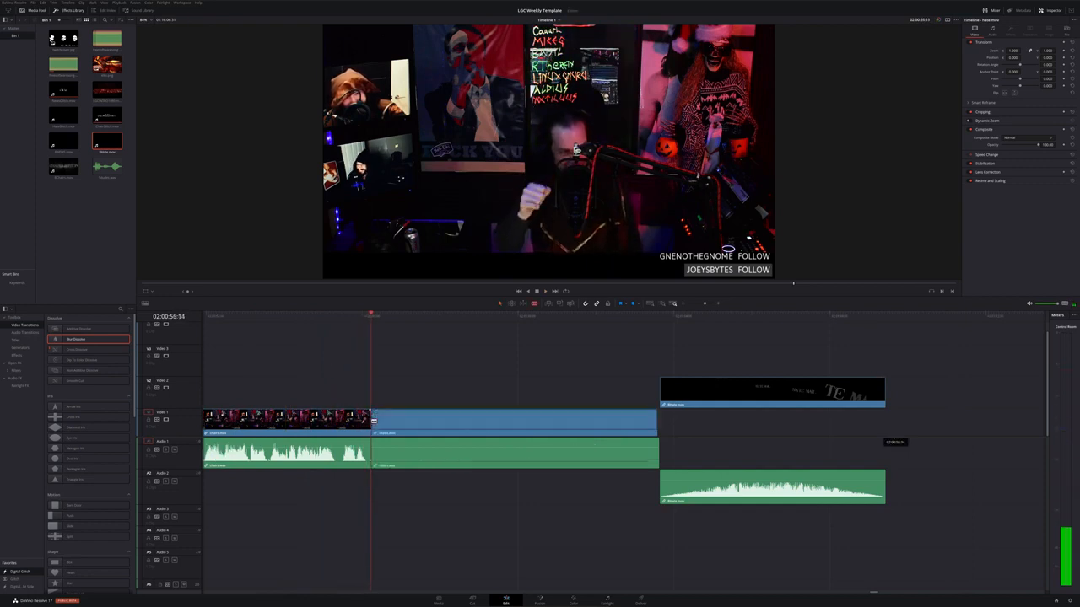
left_click(426, 423)
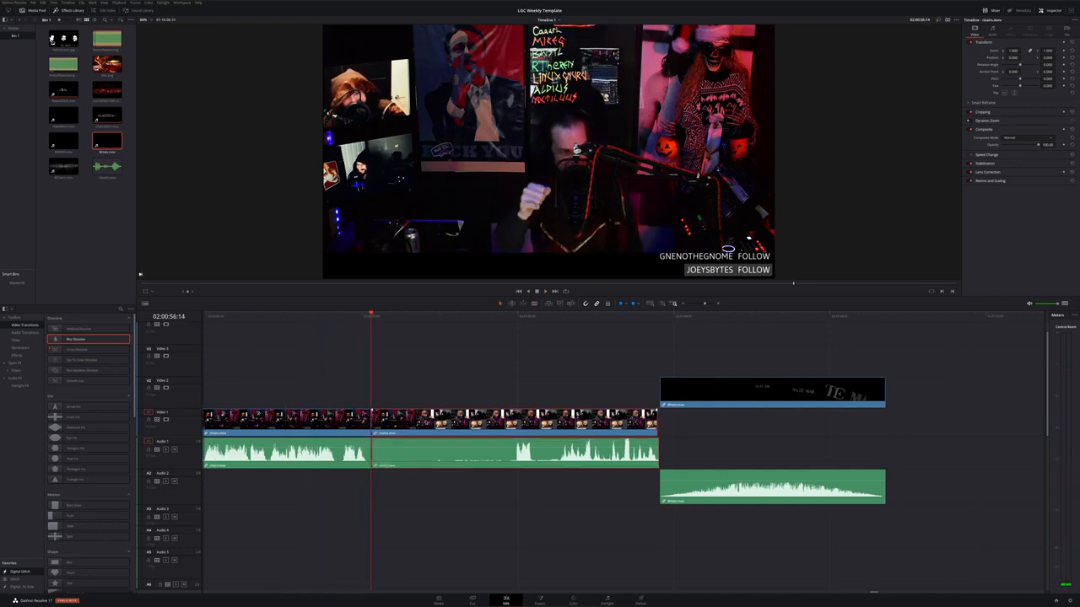
key("BackSpace")
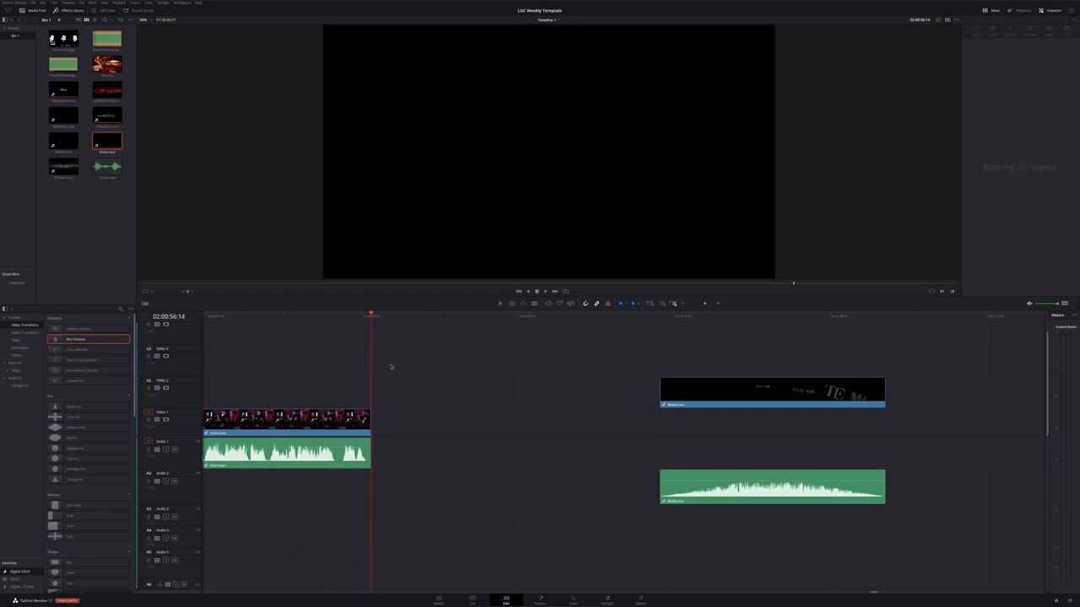
Move the Hate Mail clip to the end of the trimmed recording and play the join
left_click_drag(363, 317, 355, 318)
left_click_drag(358, 318, 345, 318)
left_click_drag(700, 391, 372, 380)
scroll(378, 394, "down", 5)
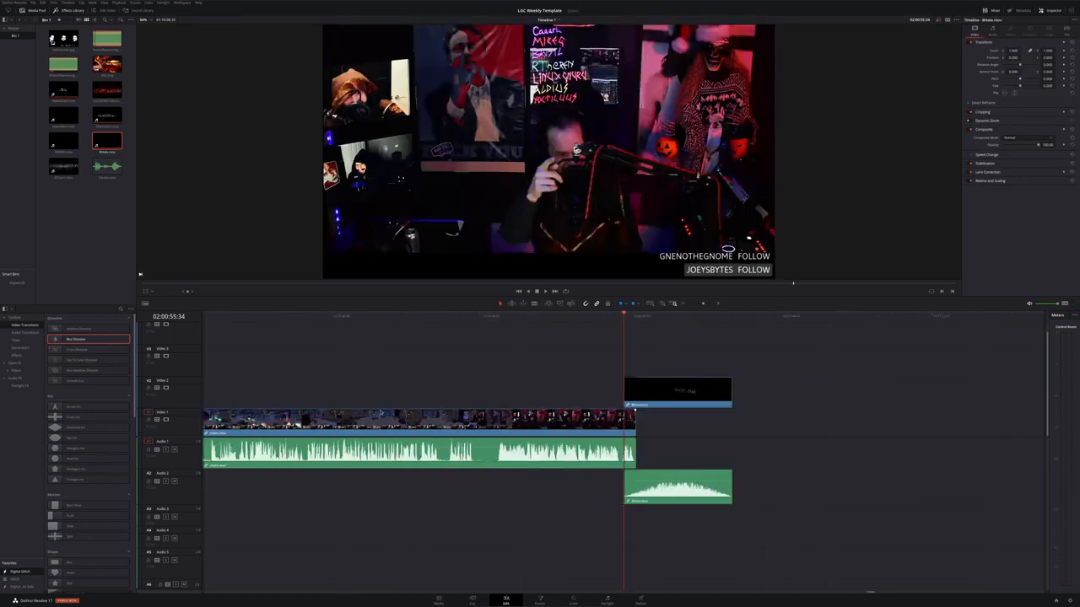
key("space")
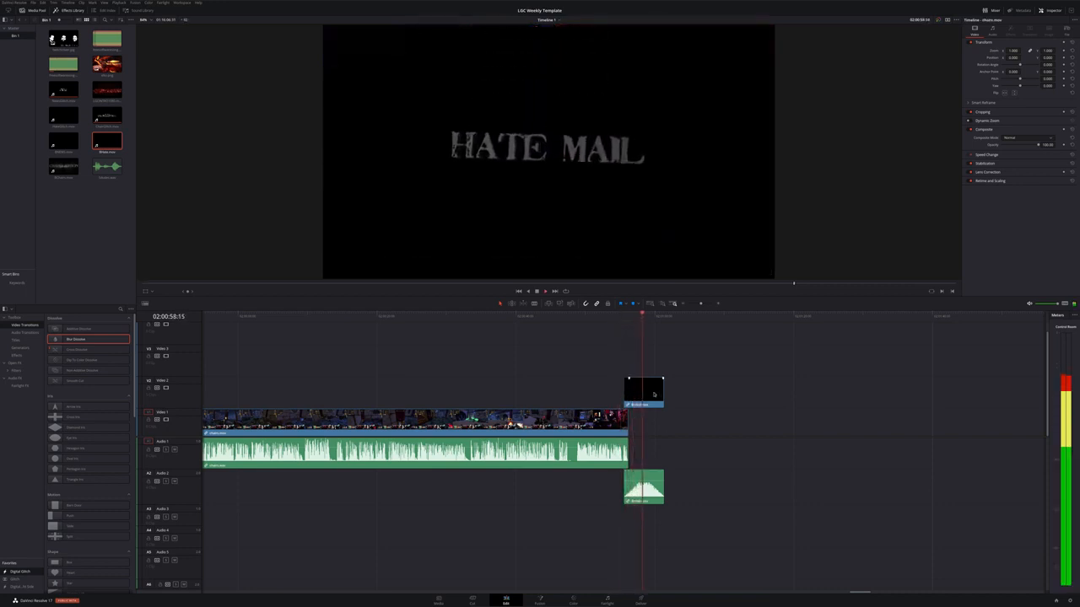
Delete the Hate Mail clip from Video 2 and Audio 2
key("space")
left_click(654, 395)
key("Delete")
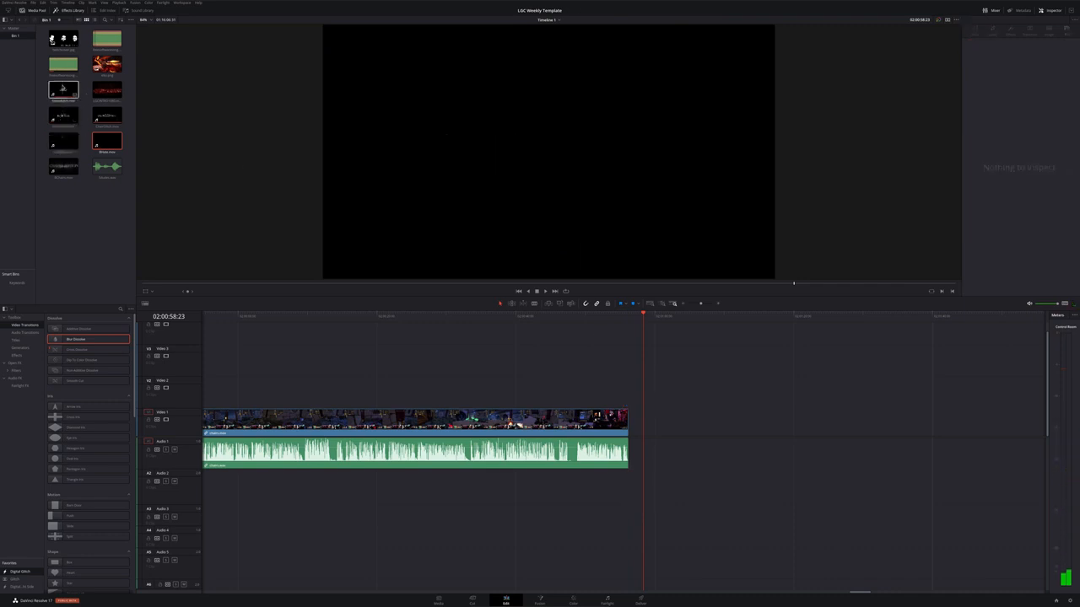
Place the up-next Hate Mail bumper on Video 2 right after the recording's end and play it
left_click_drag(77, 112, 646, 393)
scroll(645, 428, "up", 3)
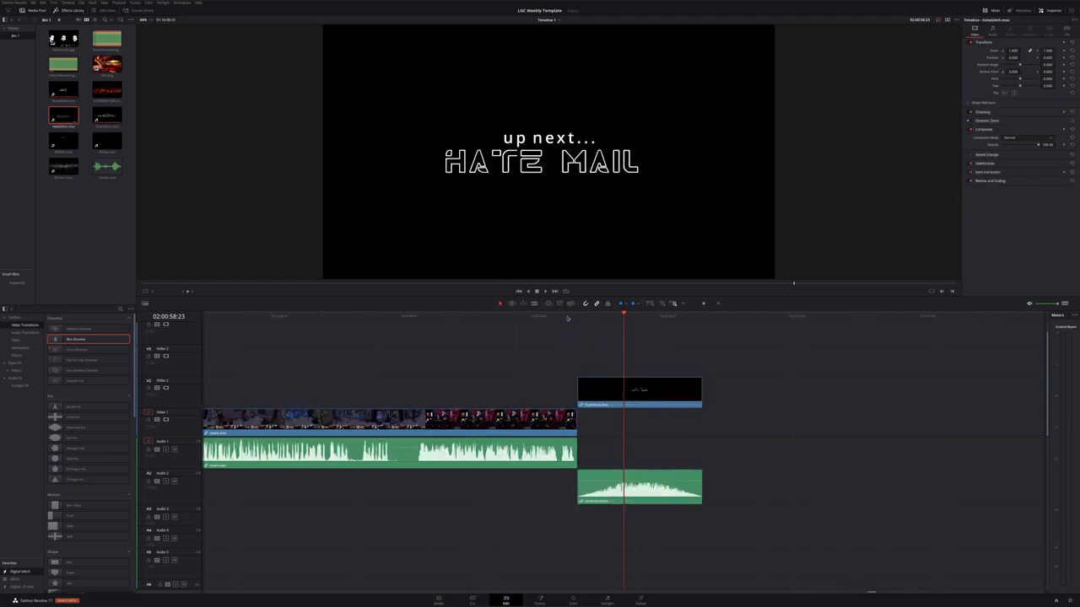
left_click_drag(568, 318, 559, 318)
left_click_drag(619, 394, 602, 395)
key("space")
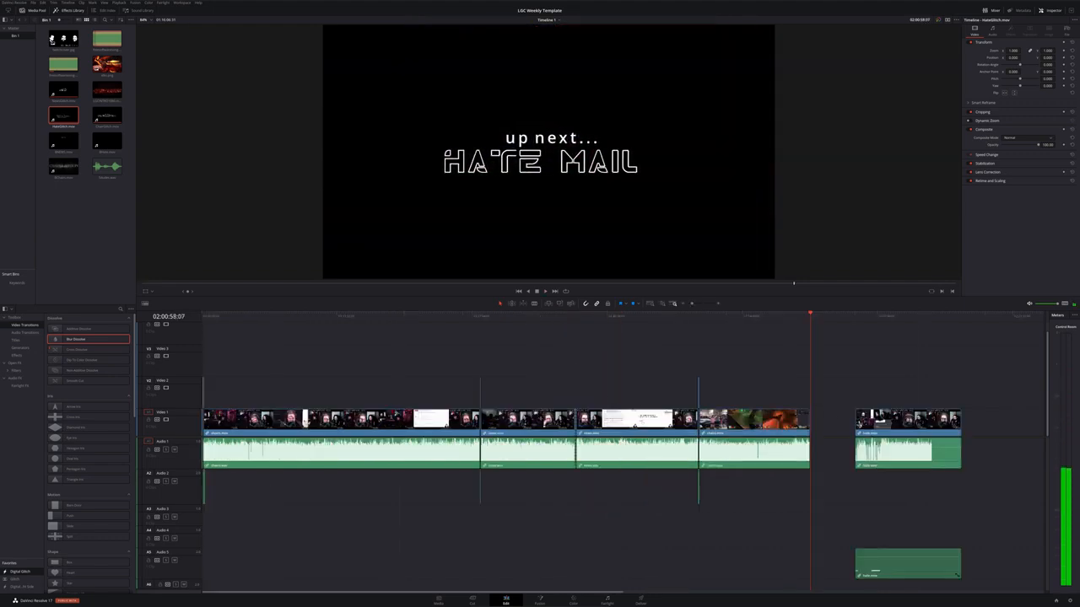
Scrub through the following recording to find where its segment content begins
left_click_drag(897, 430, 861, 430)
scroll(861, 430, "up", 5)
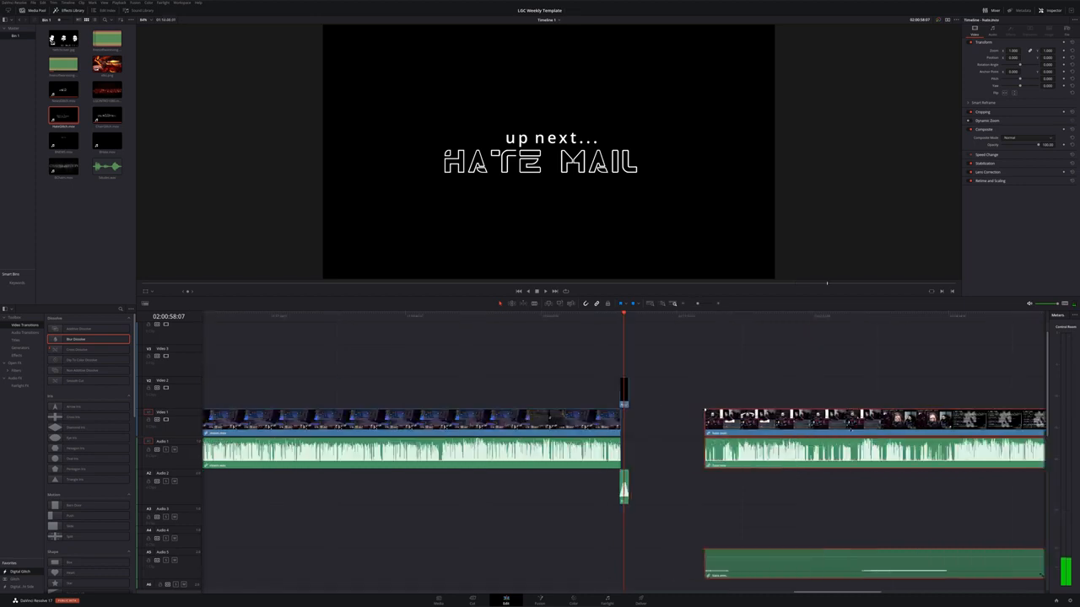
scroll(774, 399, "up", 3)
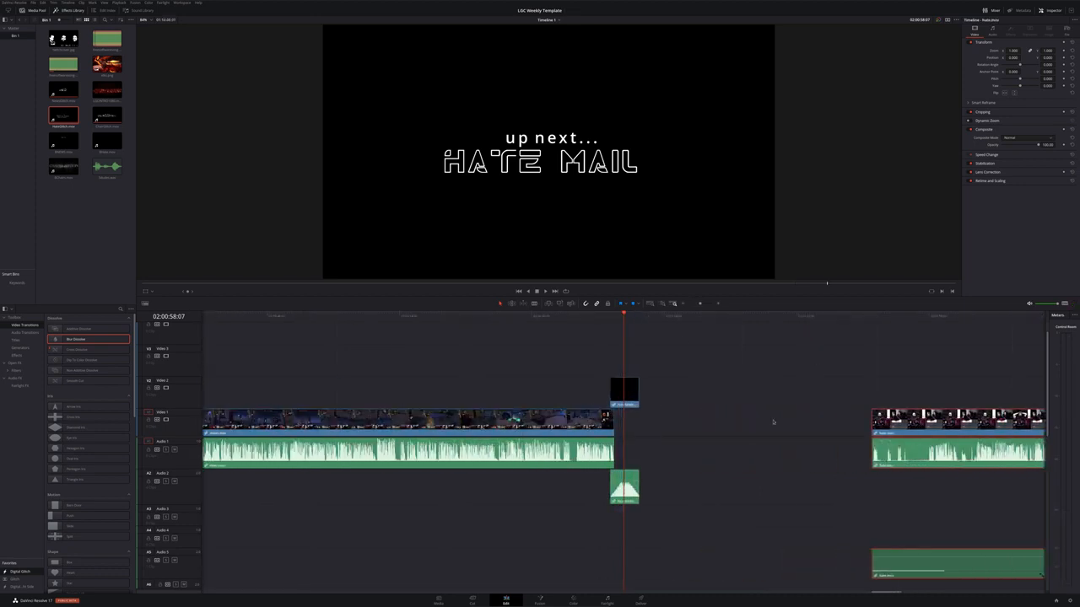
scroll(772, 422, "right", 4)
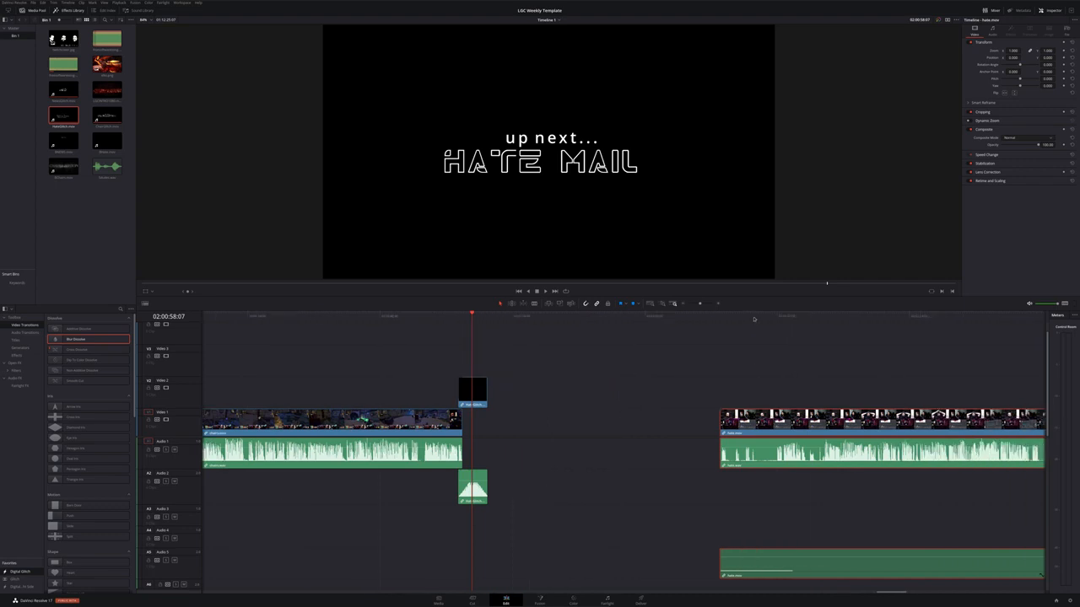
left_click_drag(754, 319, 869, 345)
scroll(868, 345, "right", 7)
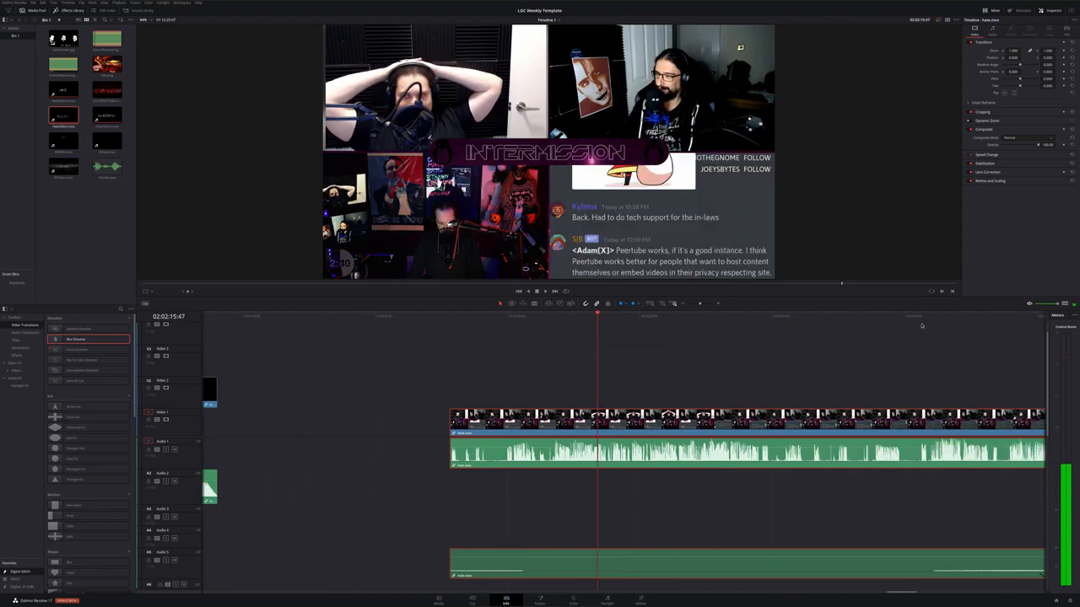
left_click_drag(925, 320, 1000, 330)
scroll(782, 388, "right", 3)
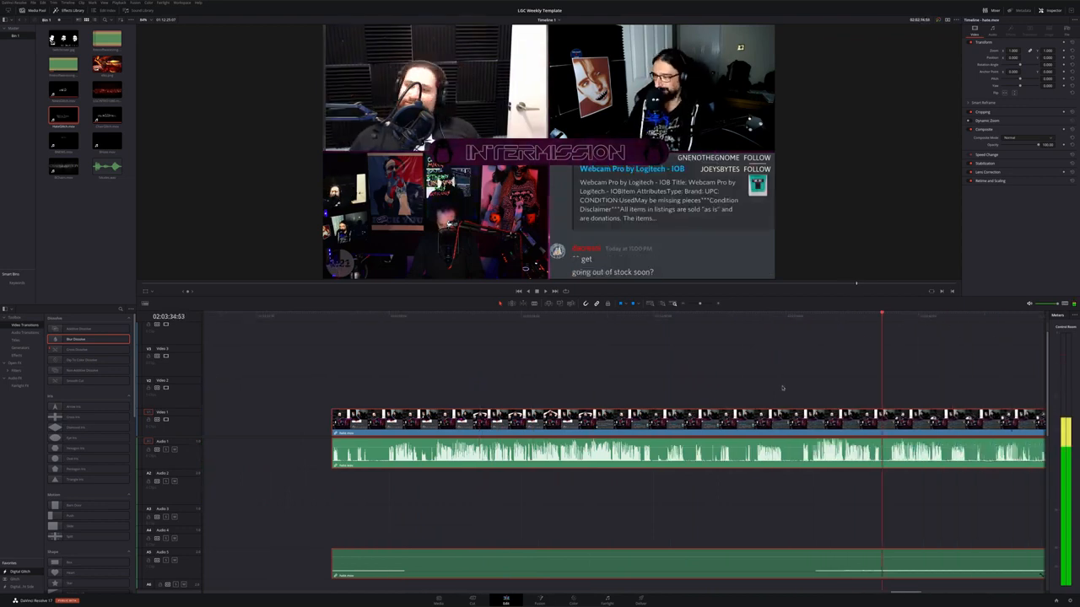
scroll(782, 388, "right", 7)
Split the following recording at the playhead and delete the part before the split
left_click_drag(864, 315, 796, 332)
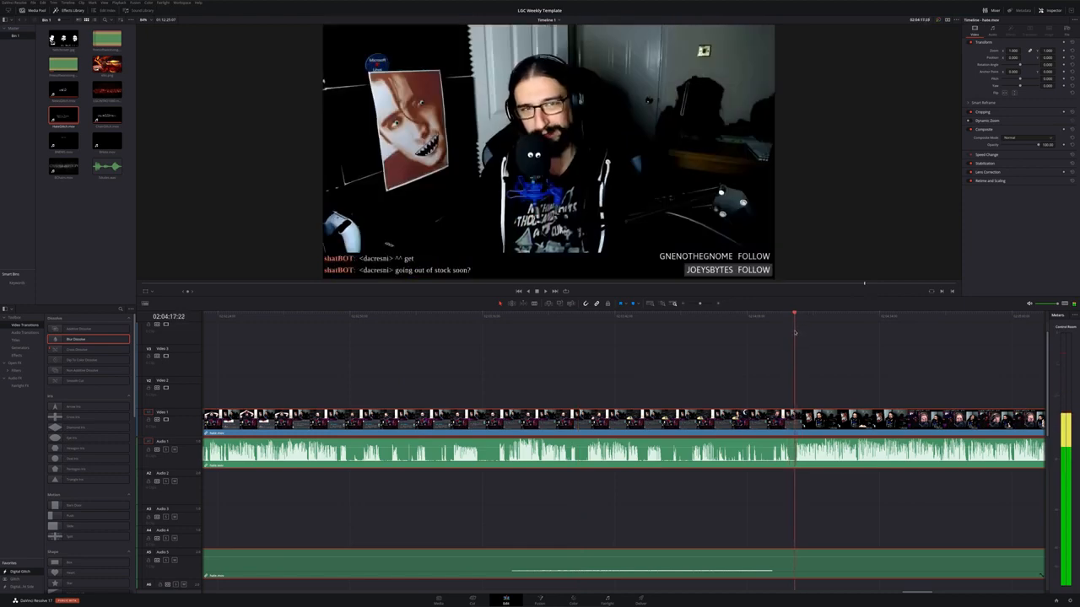
key("ctrl+backslash")
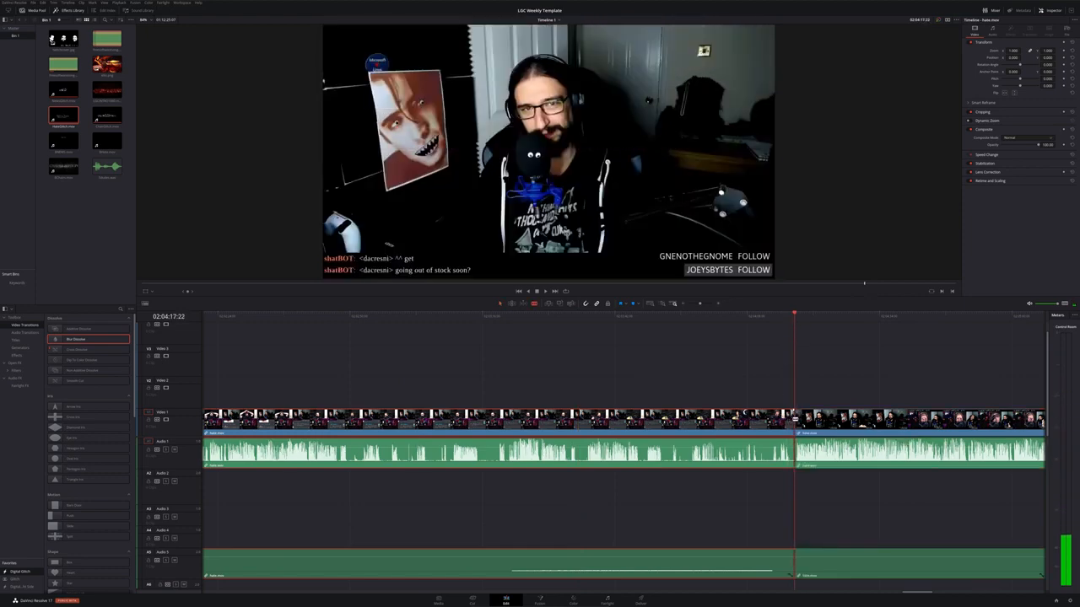
key("BackSpace")
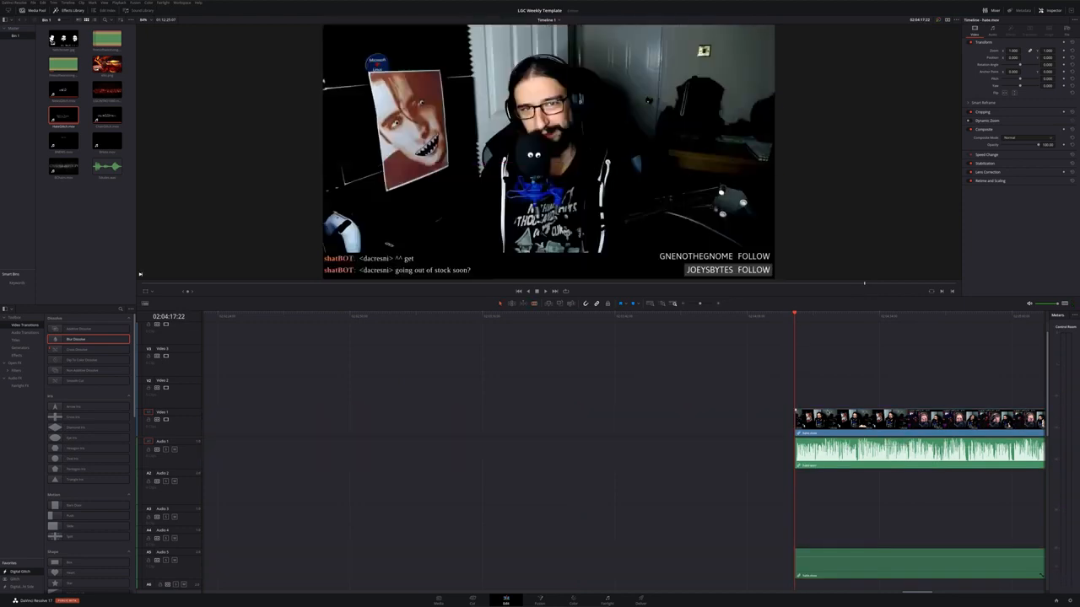
Slide the trimmed recording left so it begins directly after the up-next Hate Mail bumper
left_click_drag(854, 425, 299, 428)
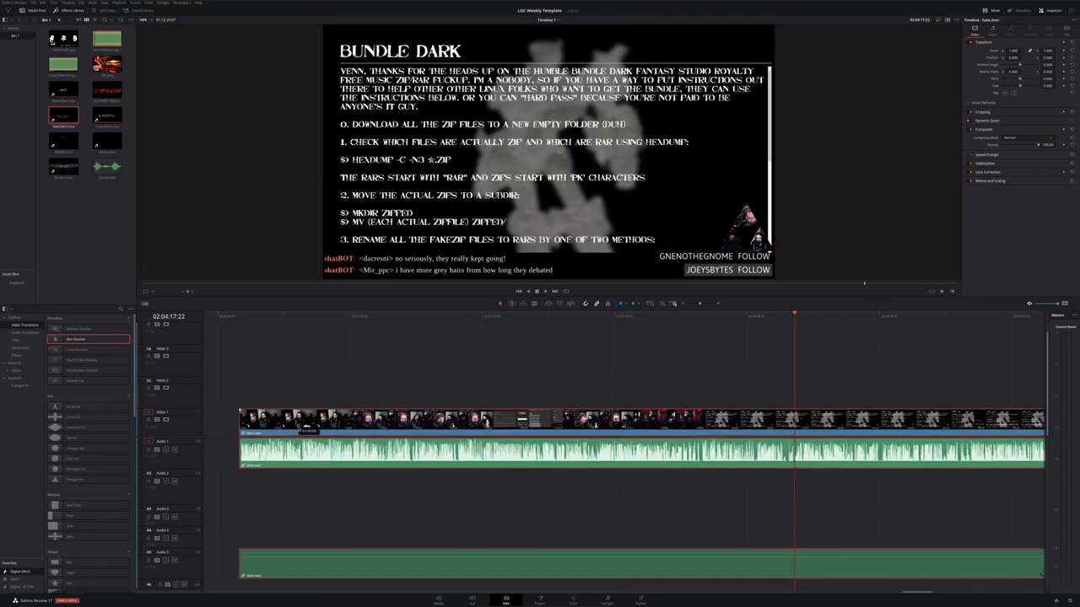
scroll(298, 428, "left", 7)
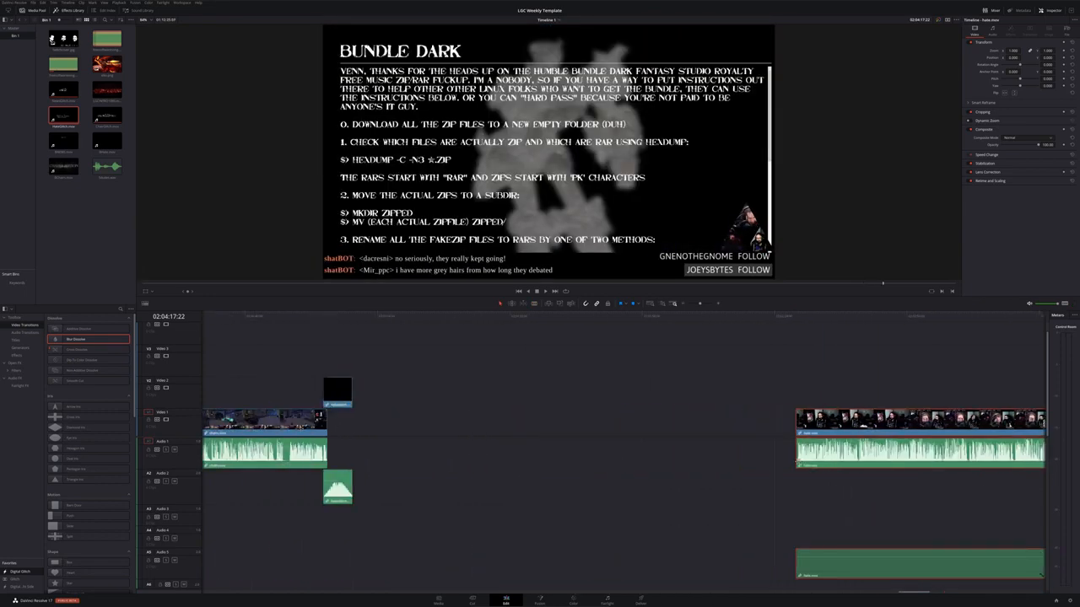
left_click_drag(849, 434, 392, 436)
scroll(391, 436, "up", 3)
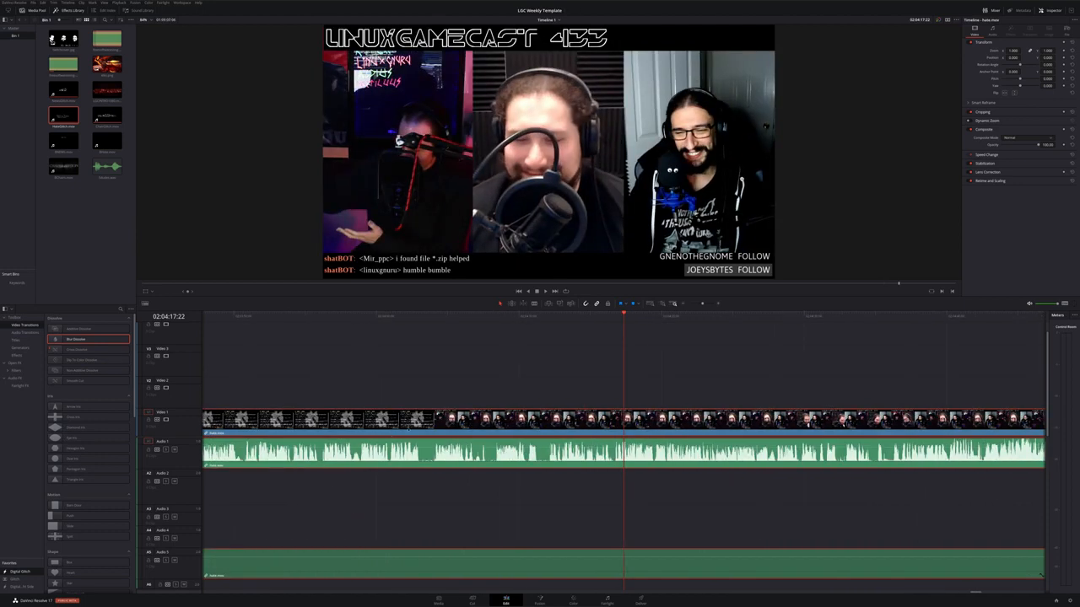
left_click_drag(527, 317, 622, 327)
scroll(542, 375, "down", 5)
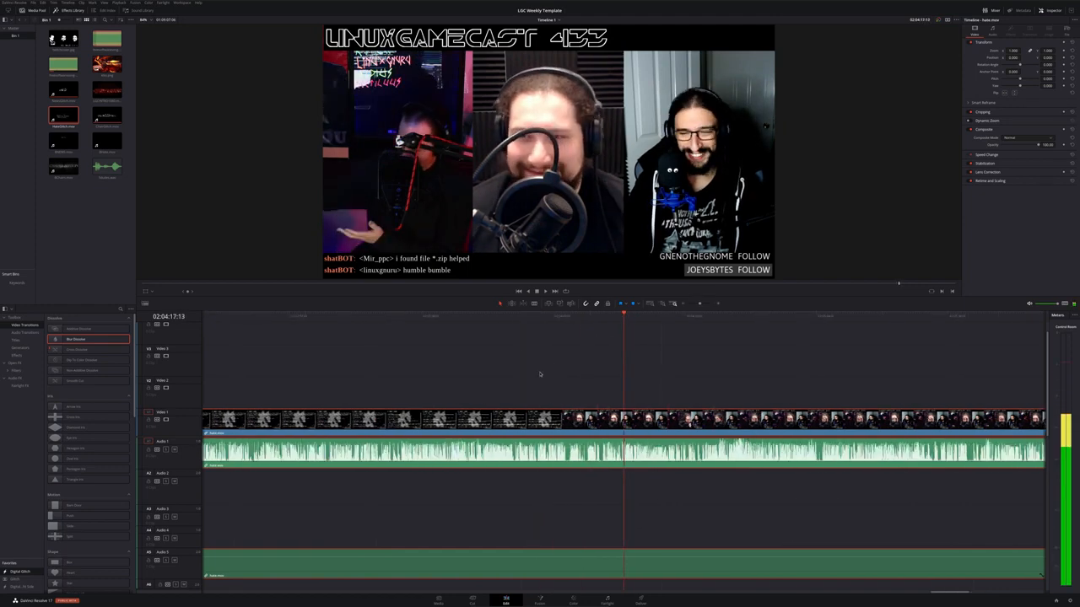
scroll(539, 374, "down", 3)
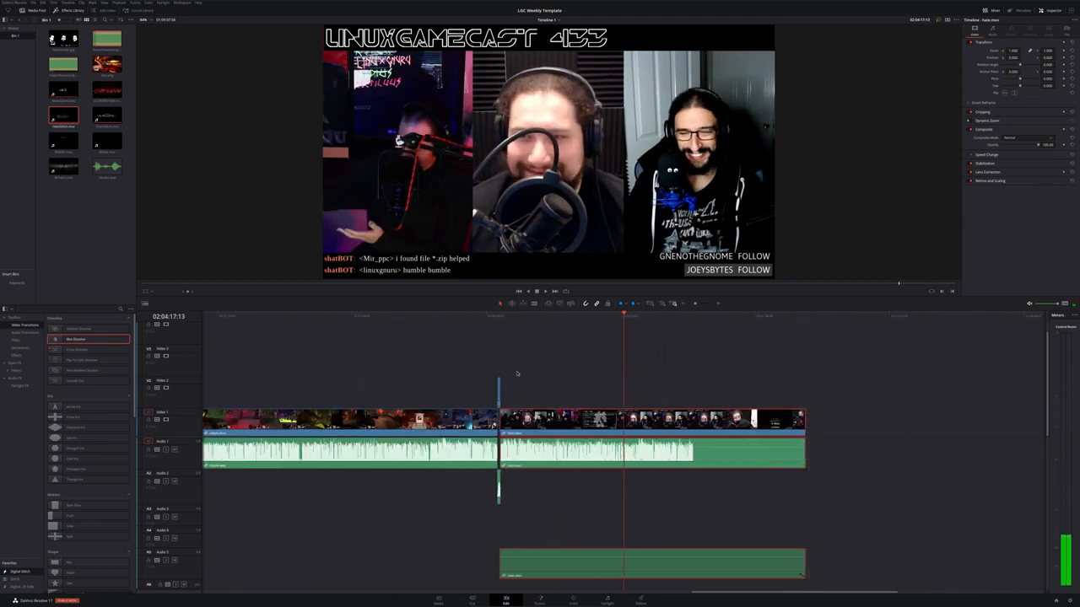
Play back the transition from the recording into the up-next Hate Mail bumper on Video 2
left_click_drag(536, 317, 507, 324)
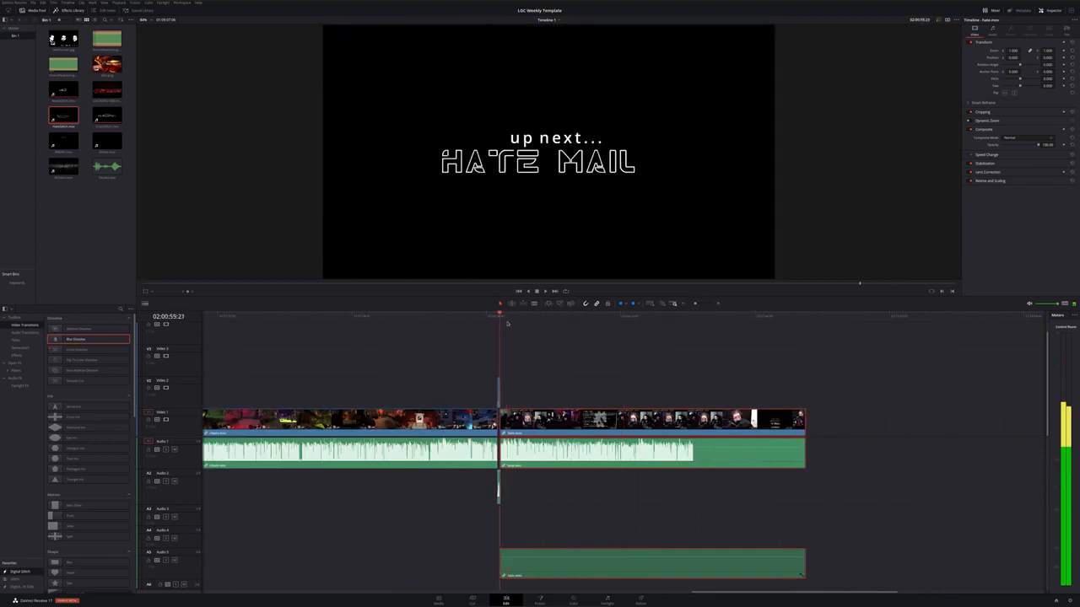
scroll(537, 428, "up", 10)
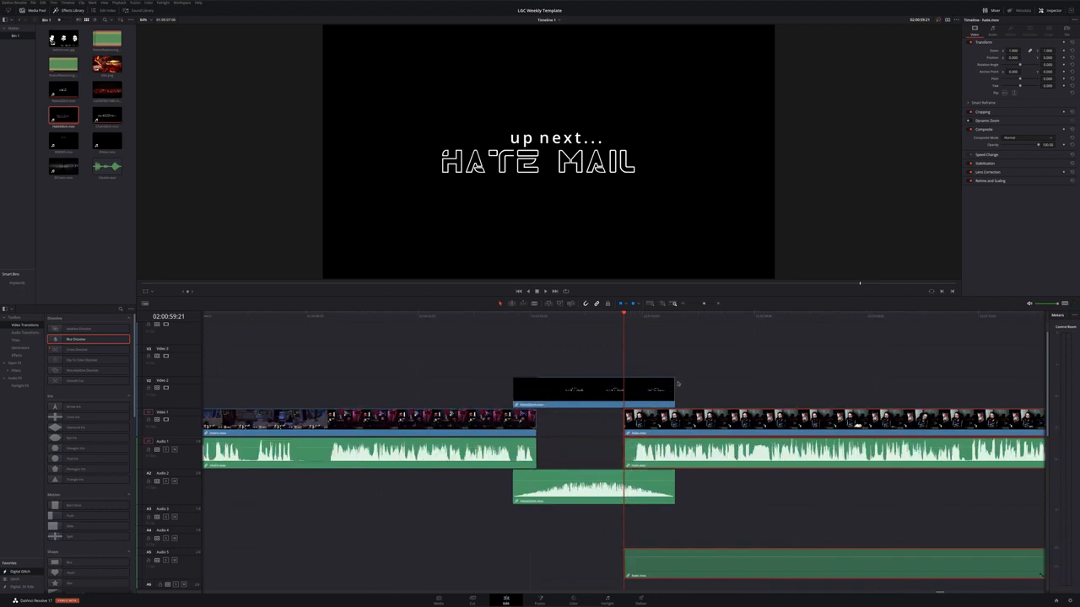
left_click(630, 379)
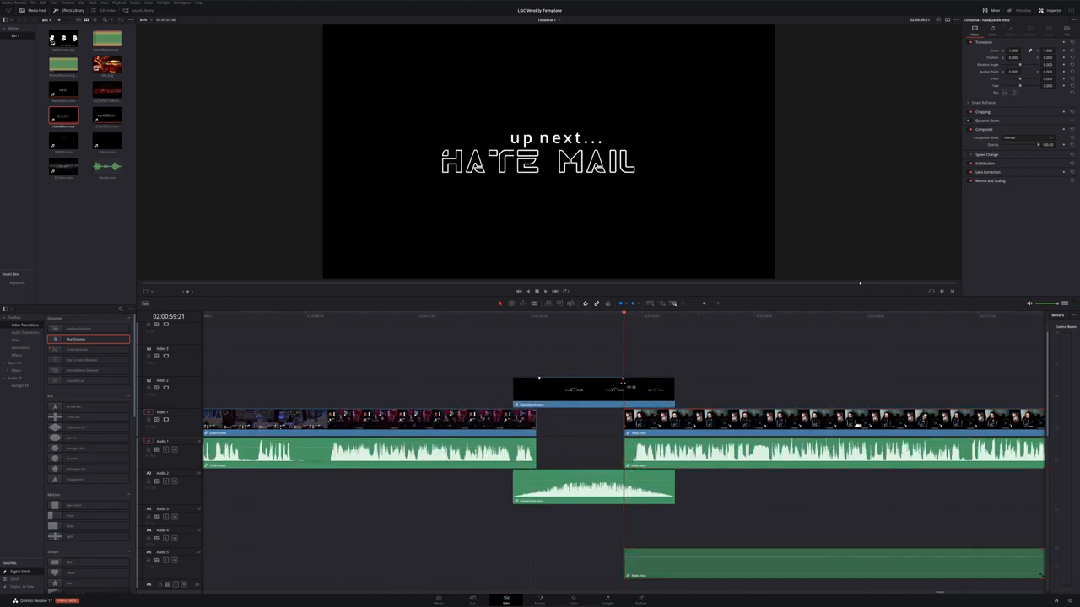
key("space")
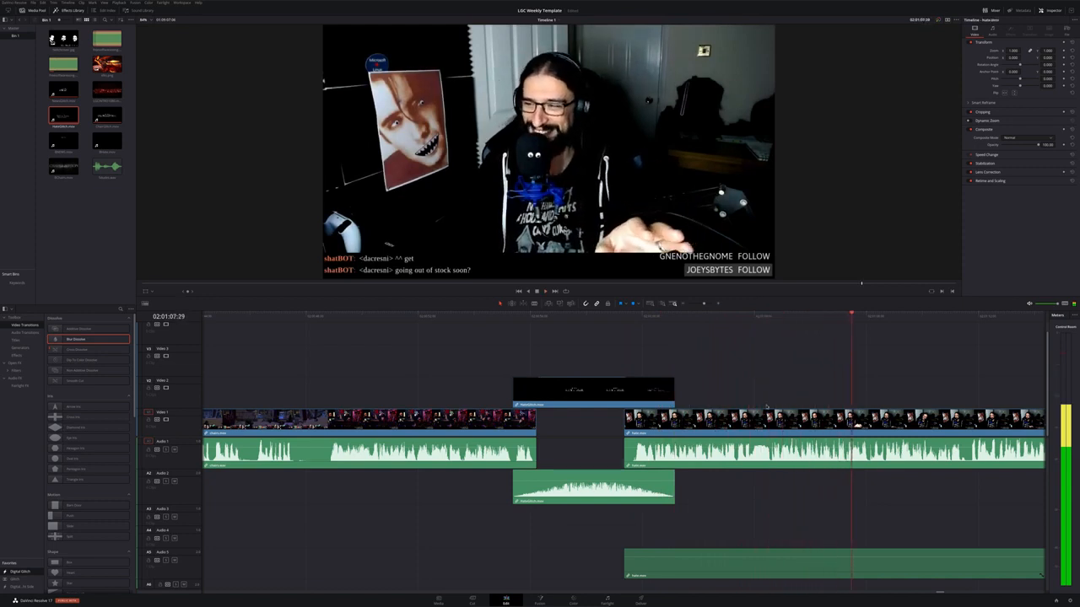
Scrub and play through the following recording to find where its segment content ends before the intermission
key("shift+z")
left_click_drag(892, 316, 942, 315)
key("shift+z")
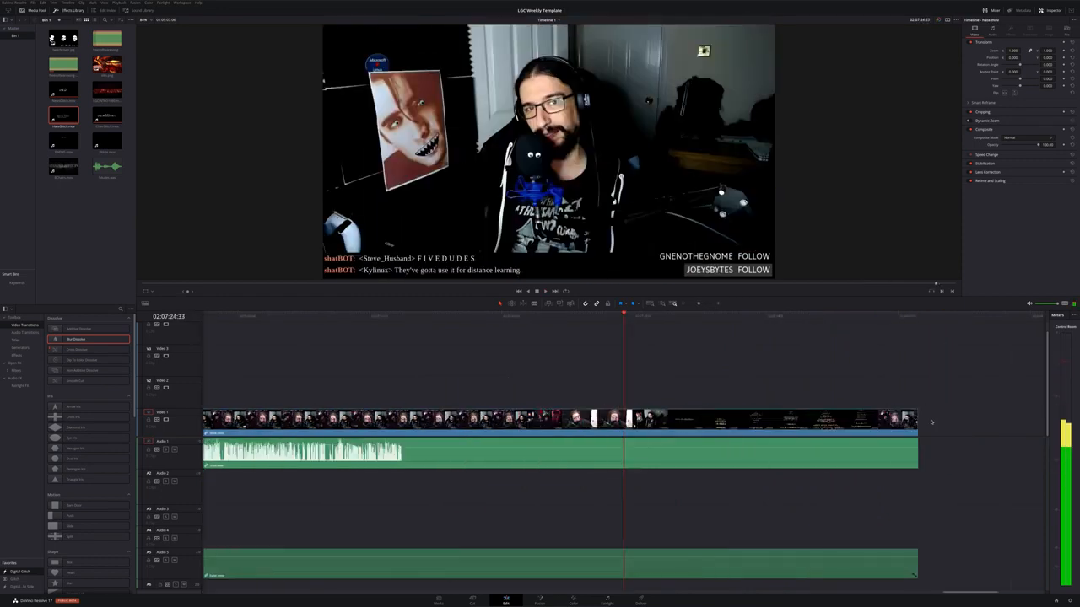
left_click_drag(680, 328, 882, 337)
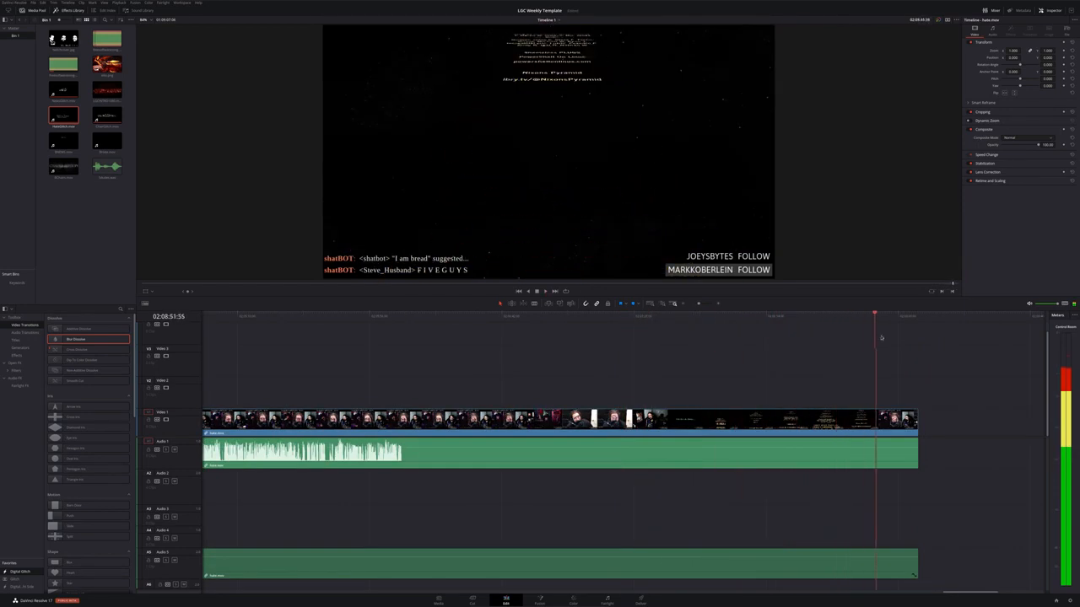
key("space")
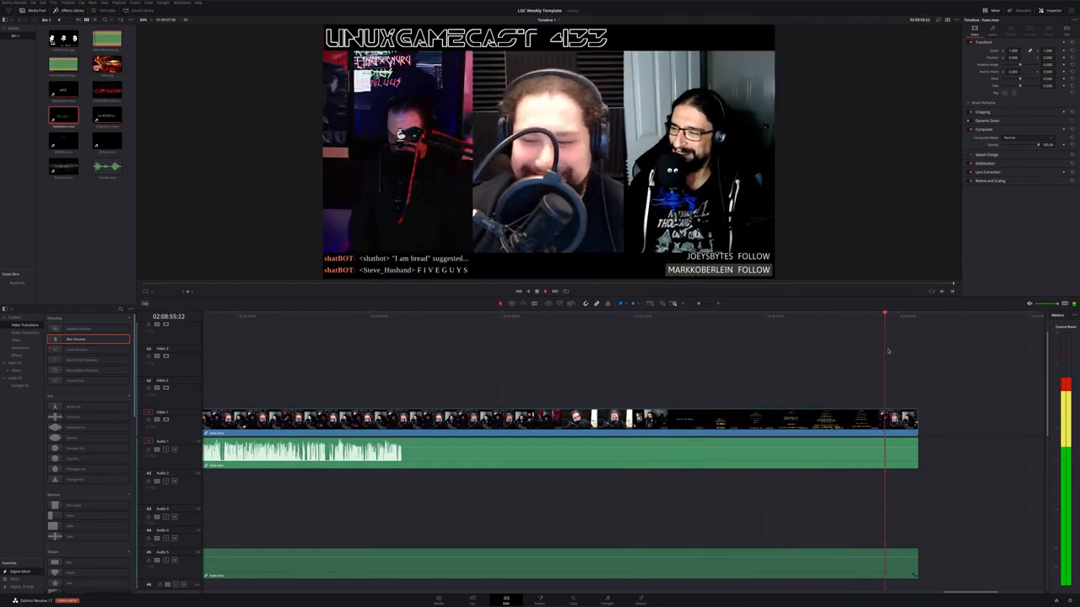
scroll(872, 406, "right", 10)
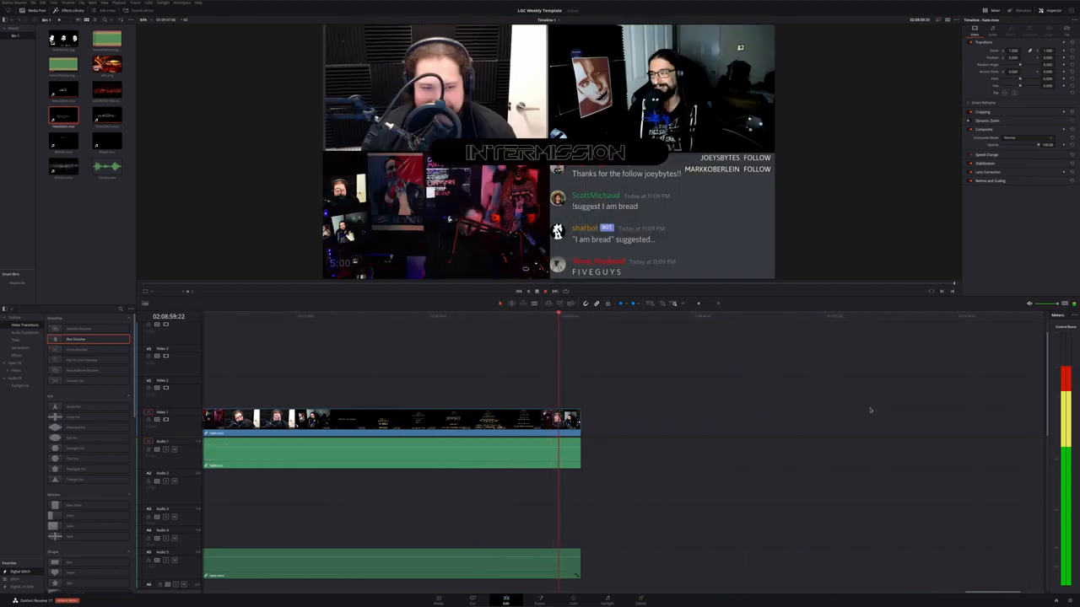
left_click_drag(560, 315, 547, 315)
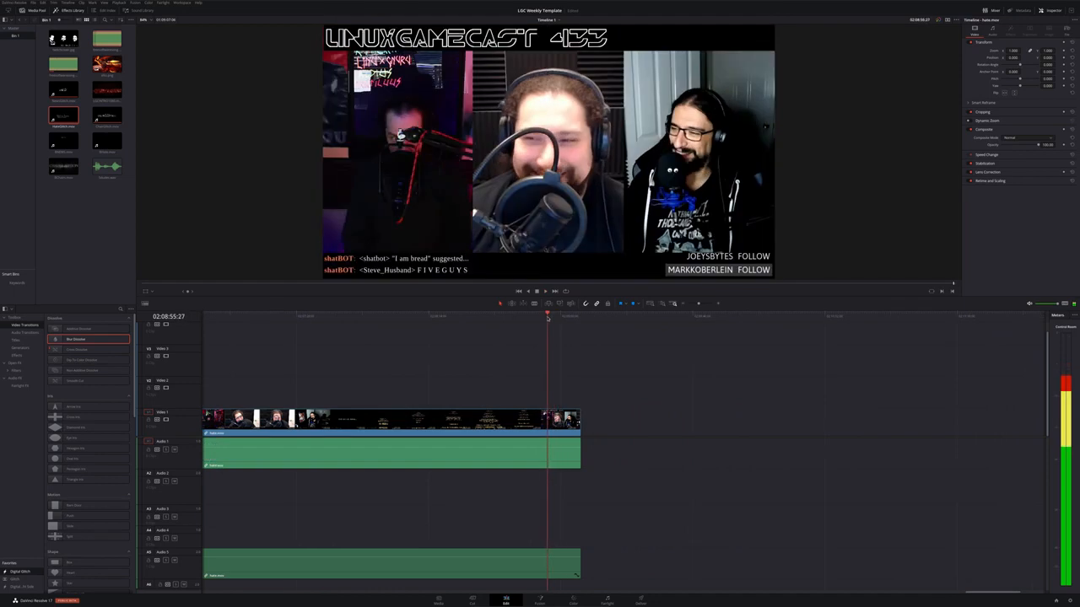
scroll(665, 472, "up", 3)
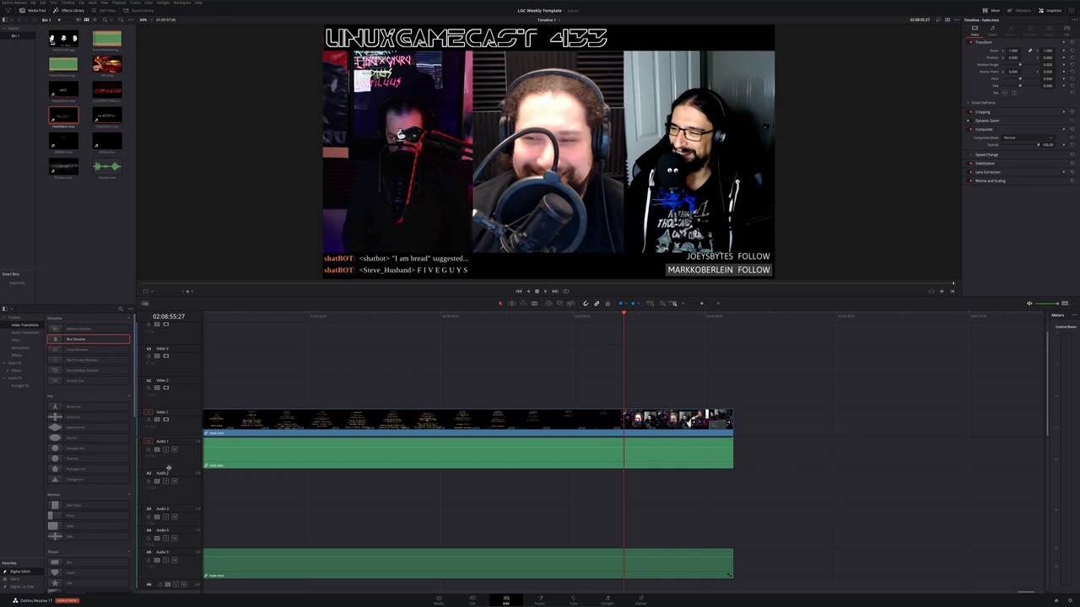
left_click_drag(169, 469, 196, 467)
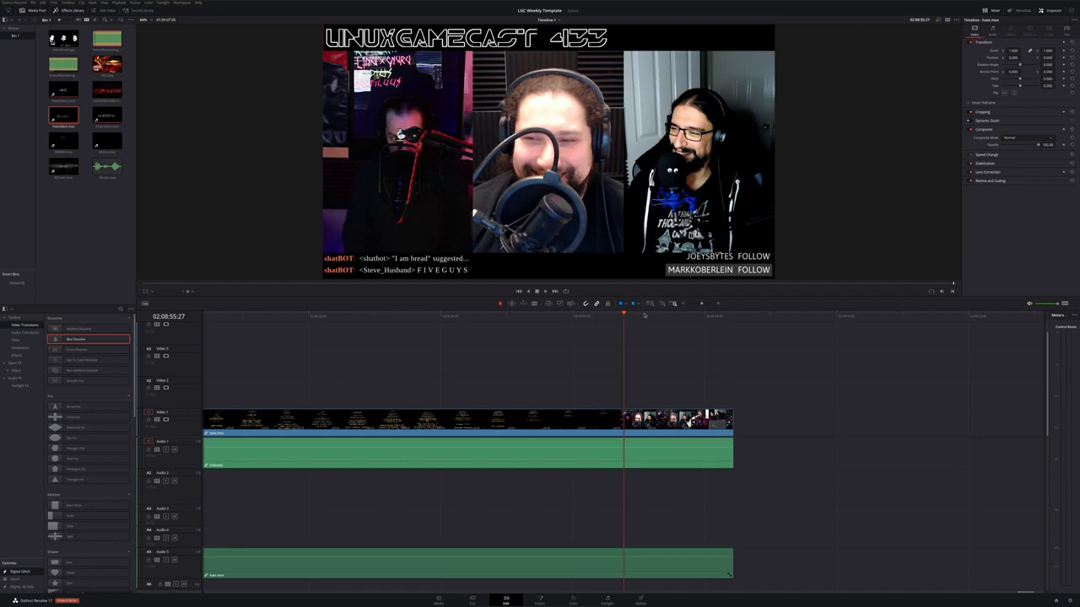
left_click_drag(646, 317, 632, 318)
key("space")
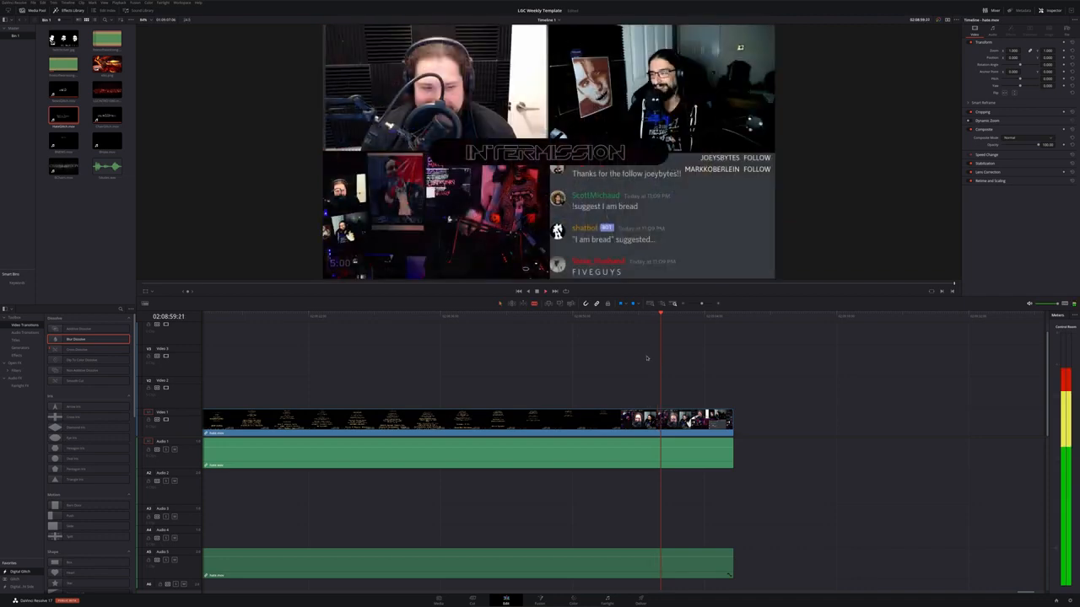
left_click(656, 316)
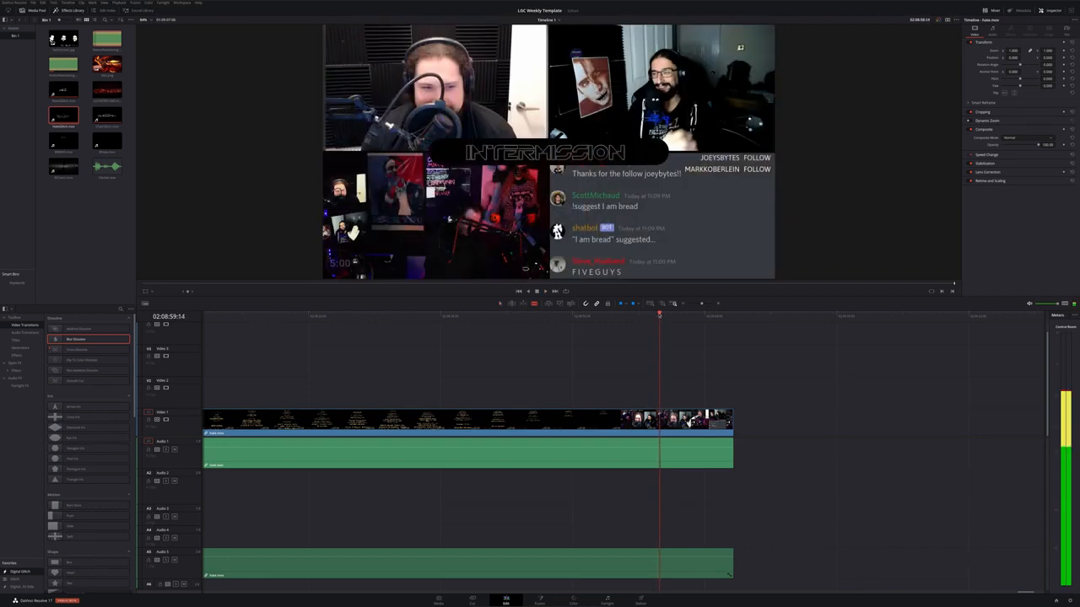
left_click(655, 316)
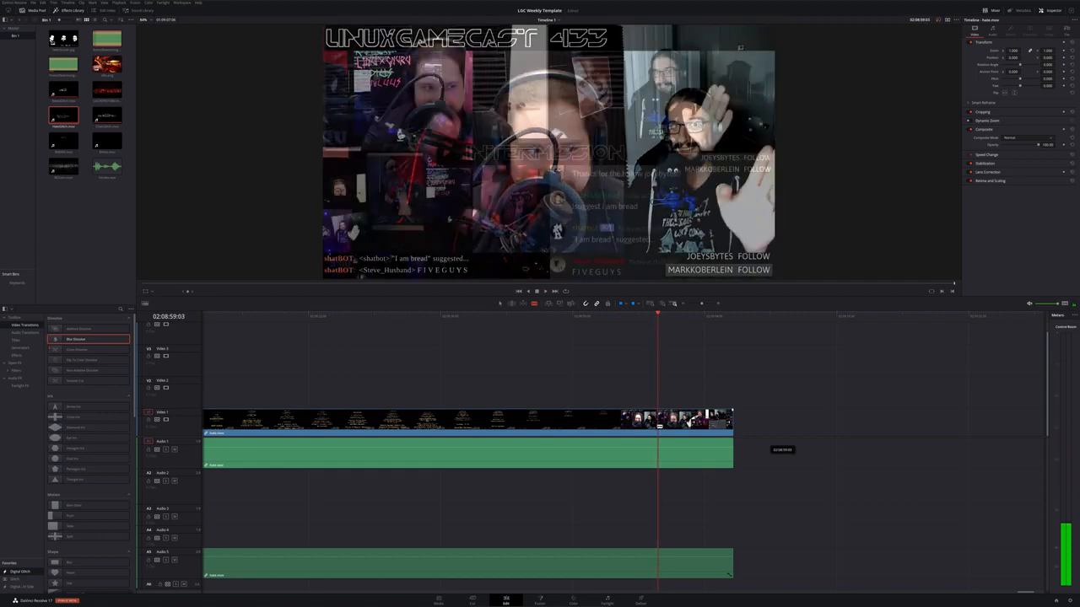
Split the recording at the playhead and delete the intermission part after the split
left_click(659, 427)
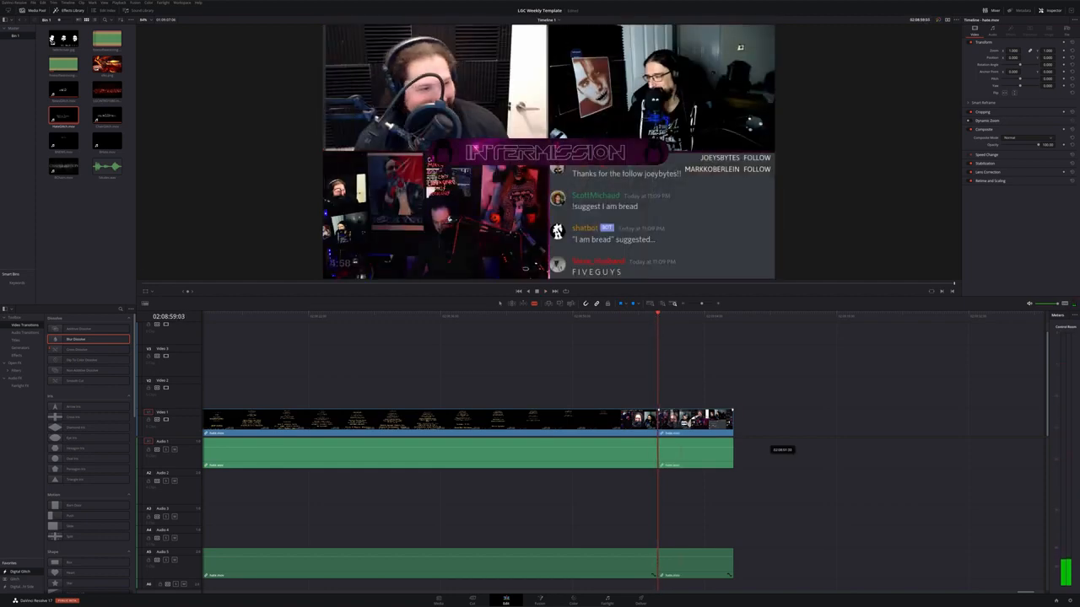
key("a")
left_click(681, 424)
key("Delete")
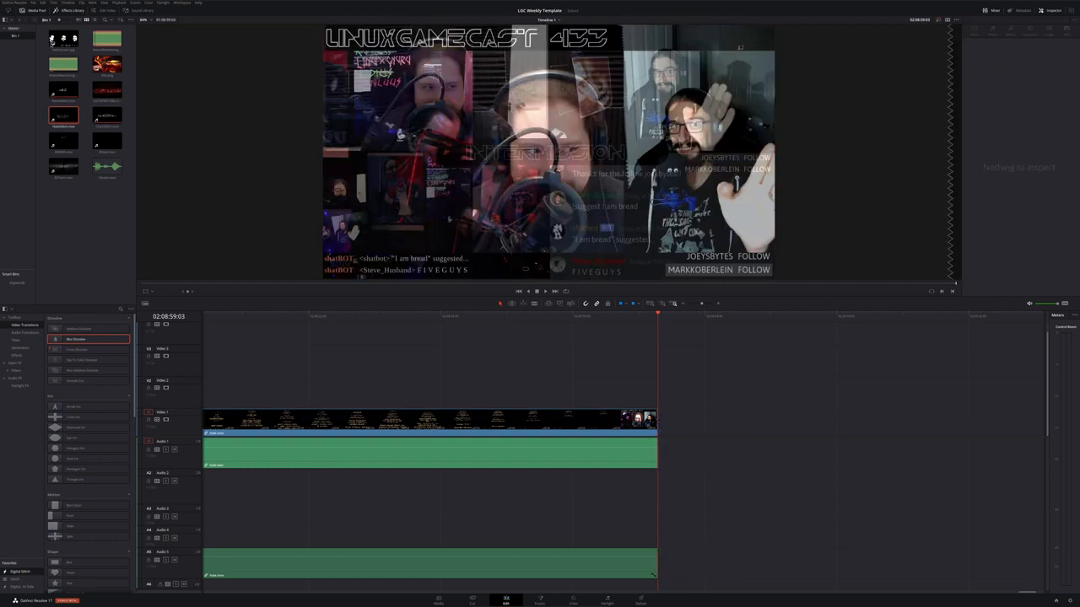
Place the LinuxGameCast faces end-screen image on Video 2 right after the recording's end
left_click_drag(51, 39, 743, 390)
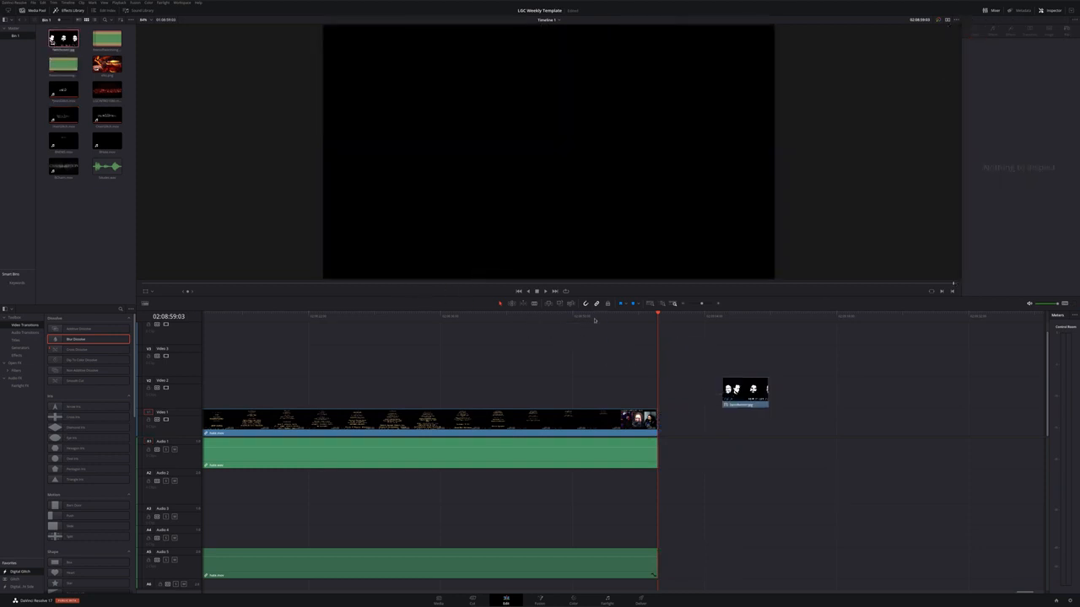
left_click(630, 317)
key("space")
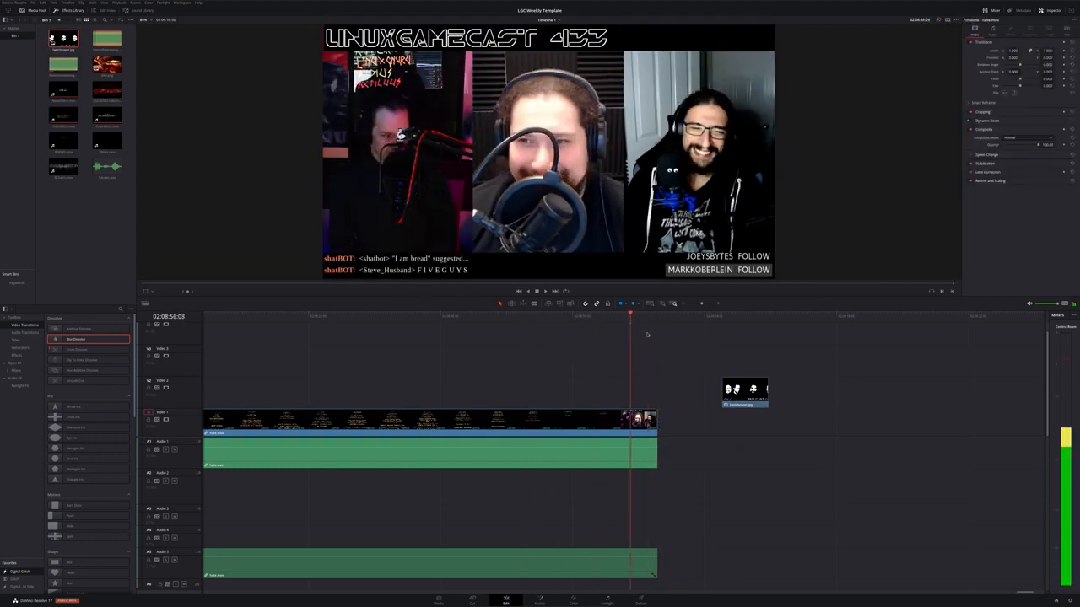
left_click_drag(742, 392, 720, 390)
Scrub back through the segment and play it to review the ending
scroll(617, 486, "down", 1)
scroll(616, 486, "down", 4)
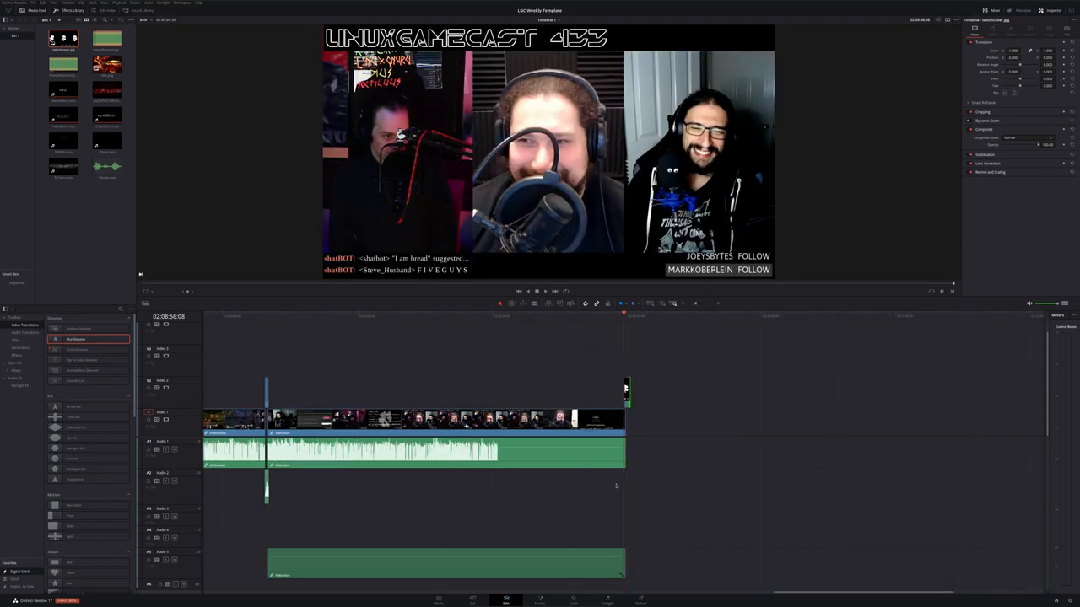
scroll(616, 486, "left", 2)
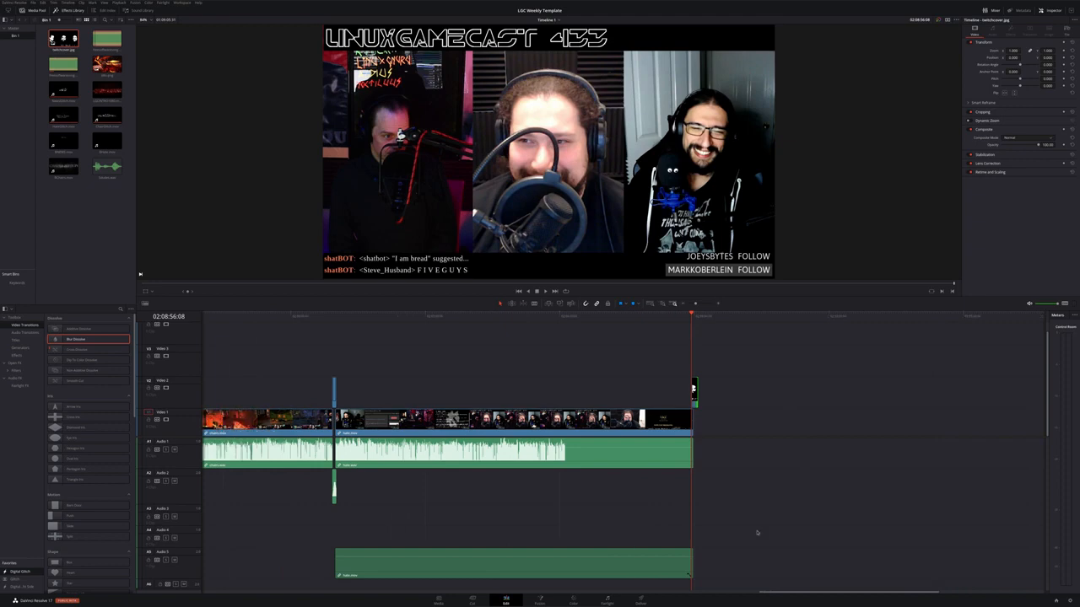
left_click_drag(684, 318, 584, 332)
key("space")
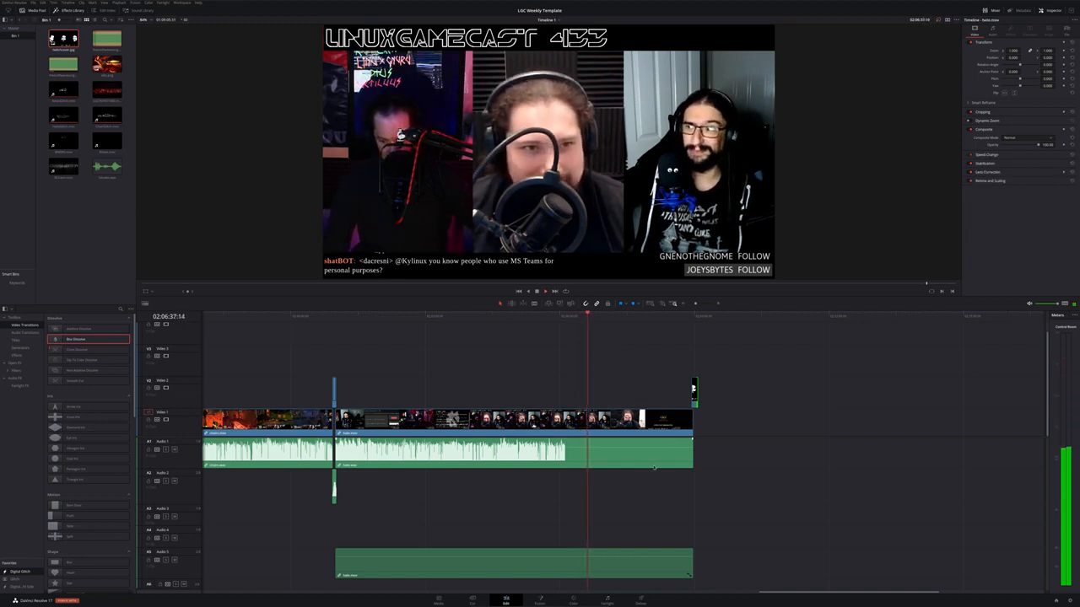
key("space")
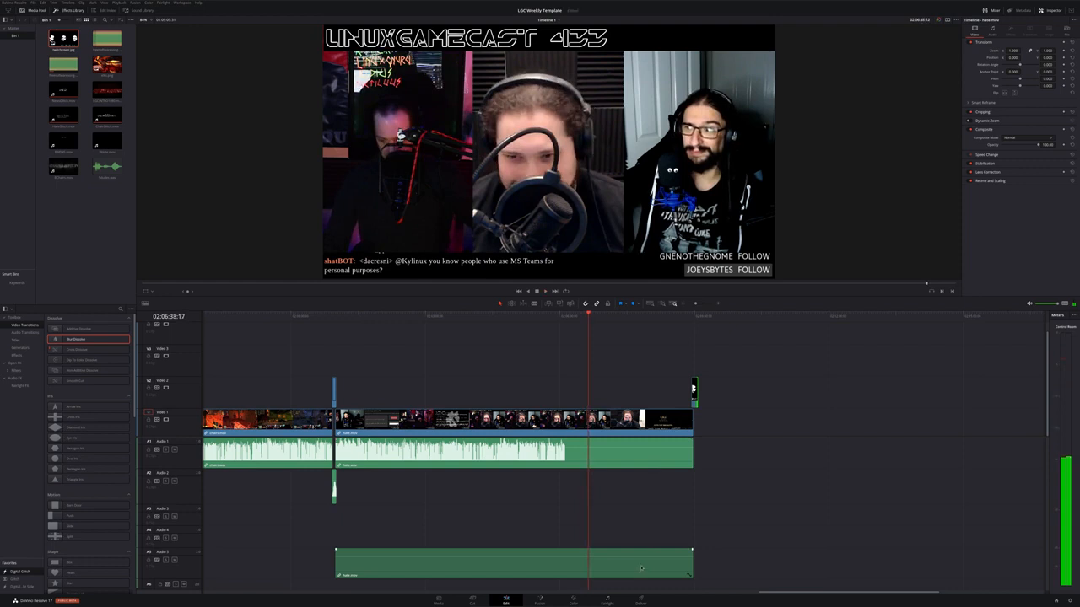
Delete the background music clip on Audio 5
left_click(642, 567)
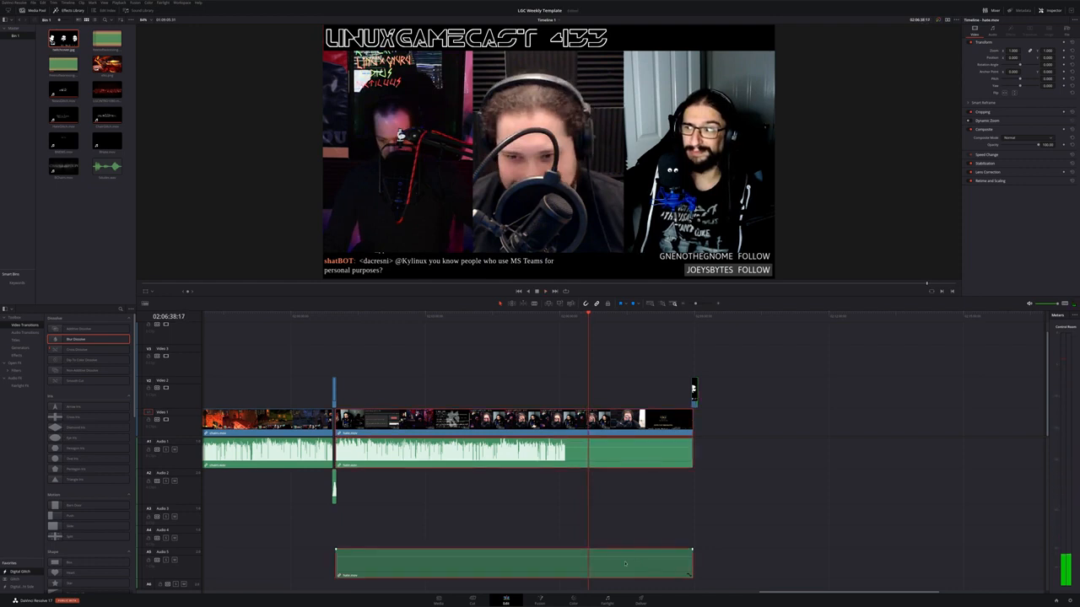
right_click(627, 561)
left_click(634, 558)
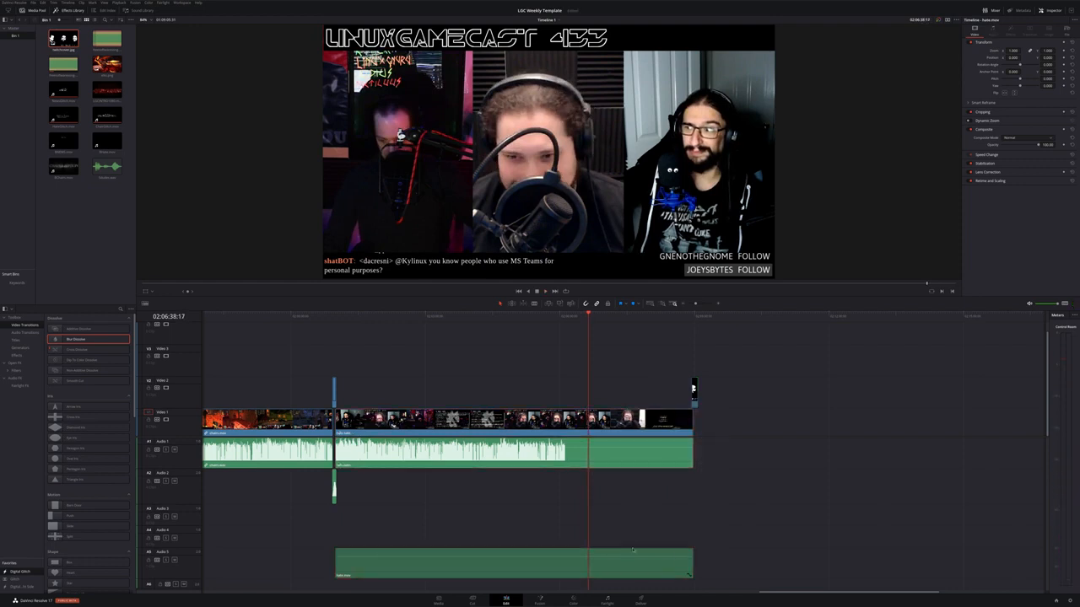
key("Delete")
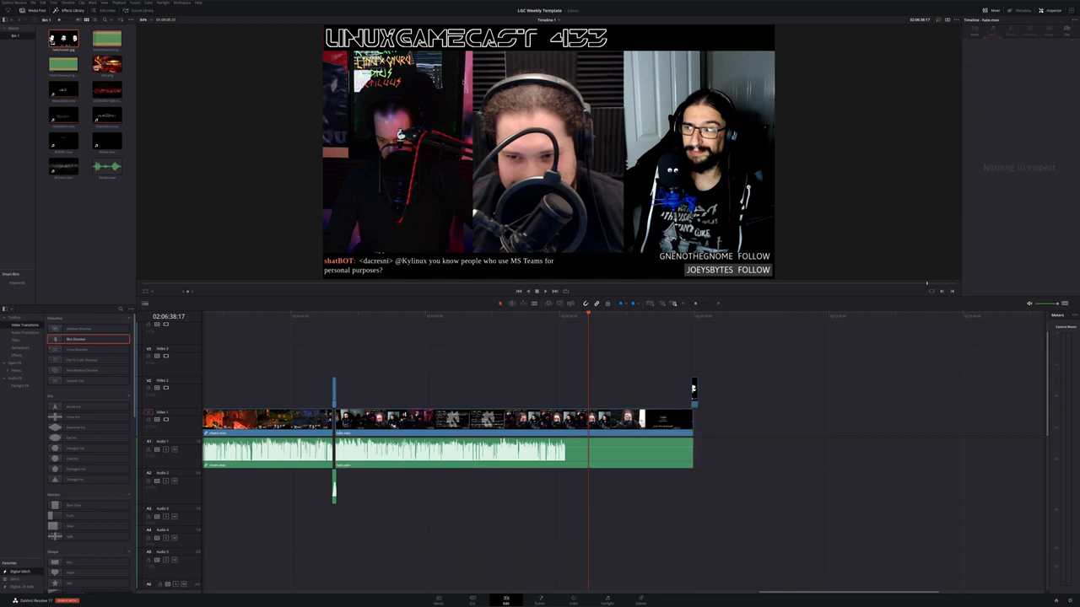
Place a new music clip on Audio 5 near the end of the recording and play it
left_click_drag(106, 39, 594, 560)
key("space")
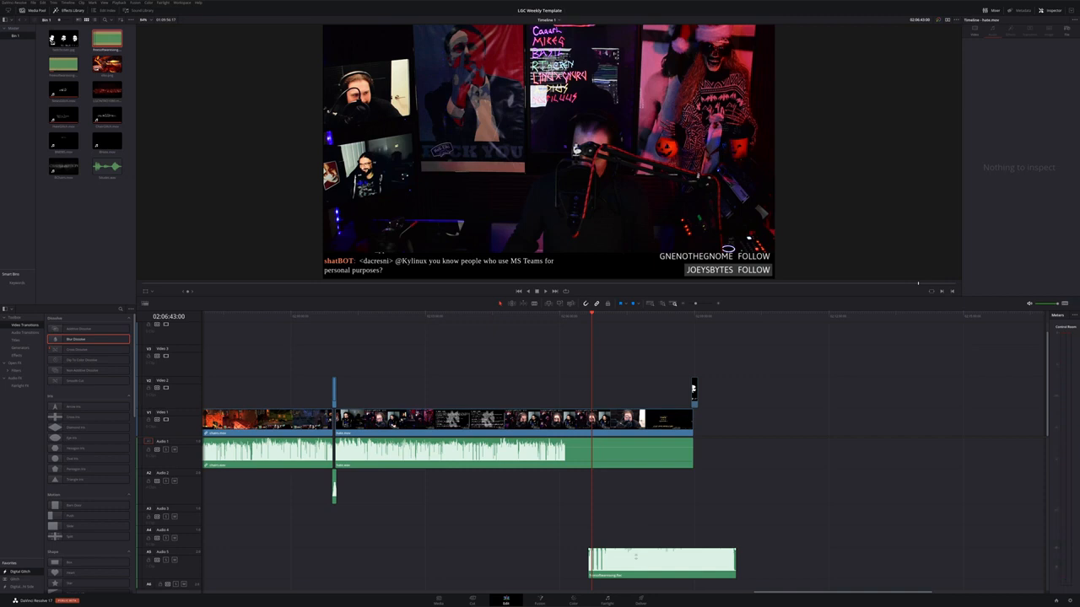
mouse_move(635, 555)
left_mouse_down()
mouse_move(646, 566)
mouse_move(635, 560)
left_mouse_up()
key("space")
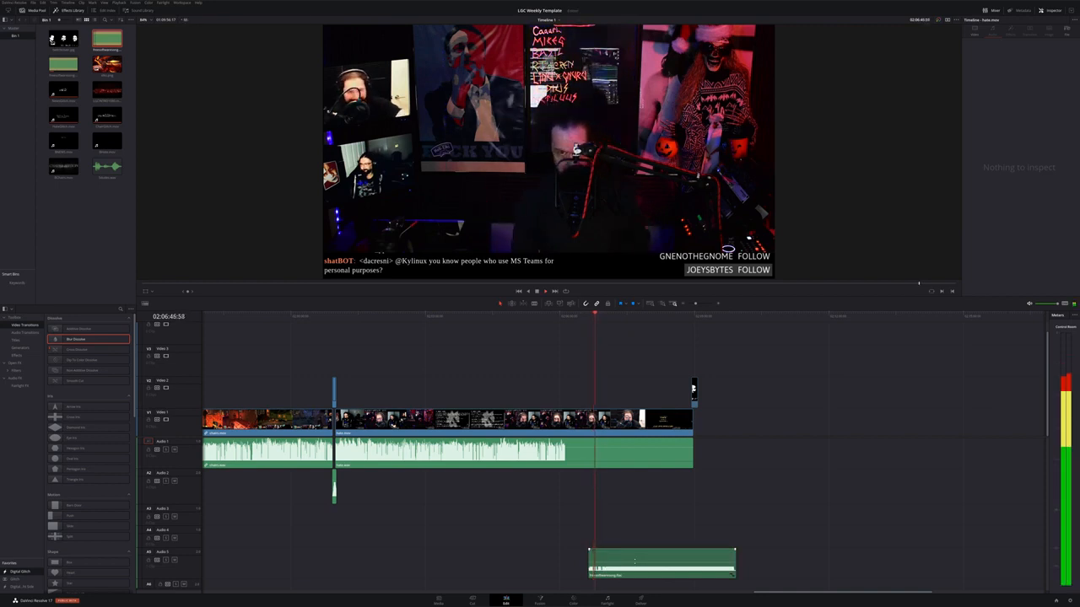
Lower the music clip's volume and play it back to check the level
left_click(634, 560)
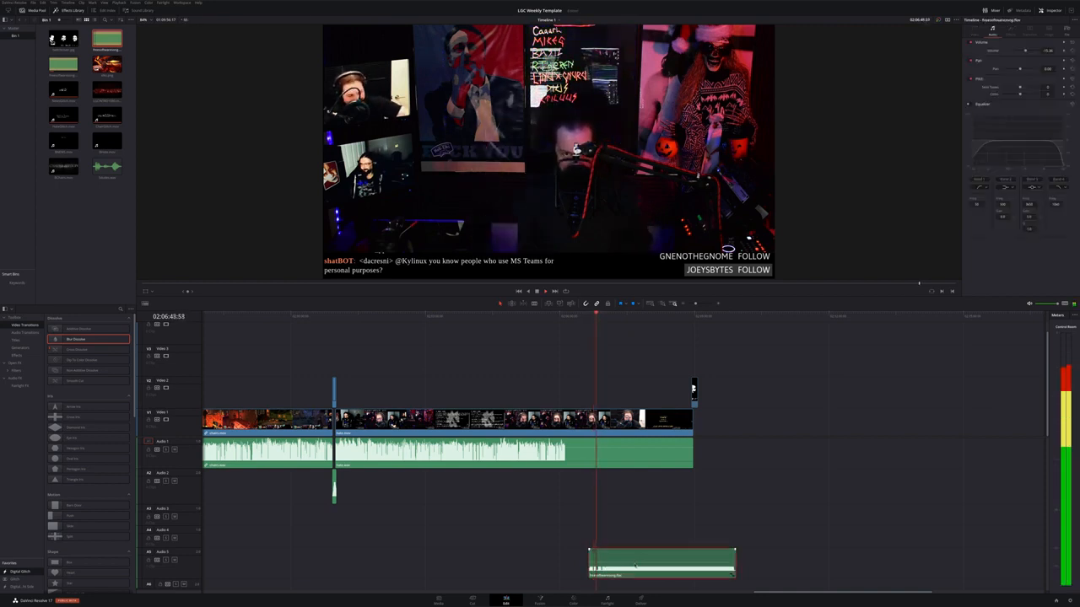
left_click_drag(636, 563, 634, 565)
key("space")
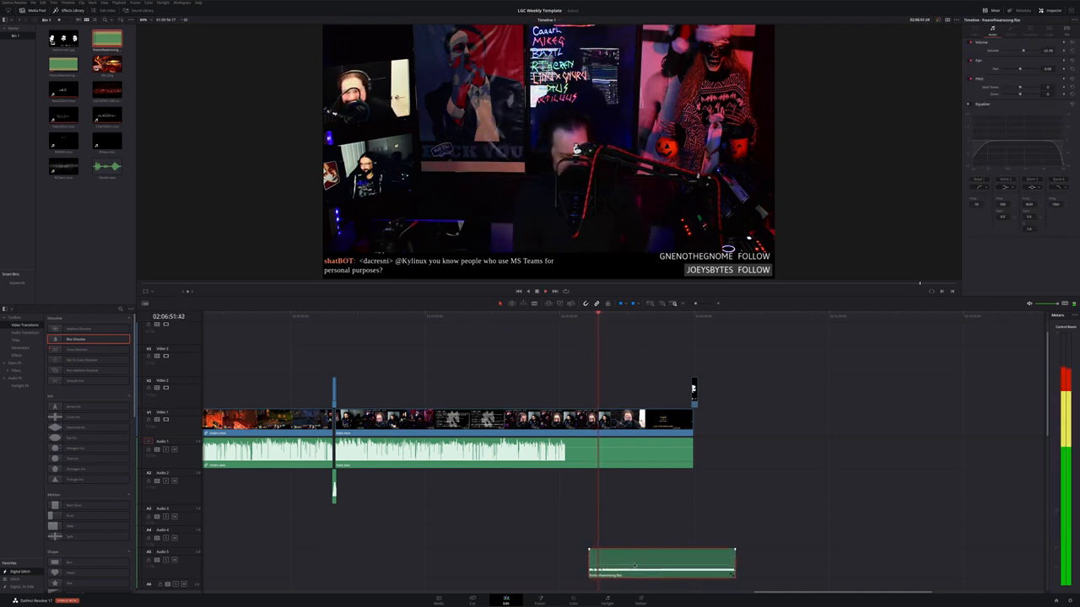
key("space")
left_click_drag(634, 565, 634, 566)
key("space")
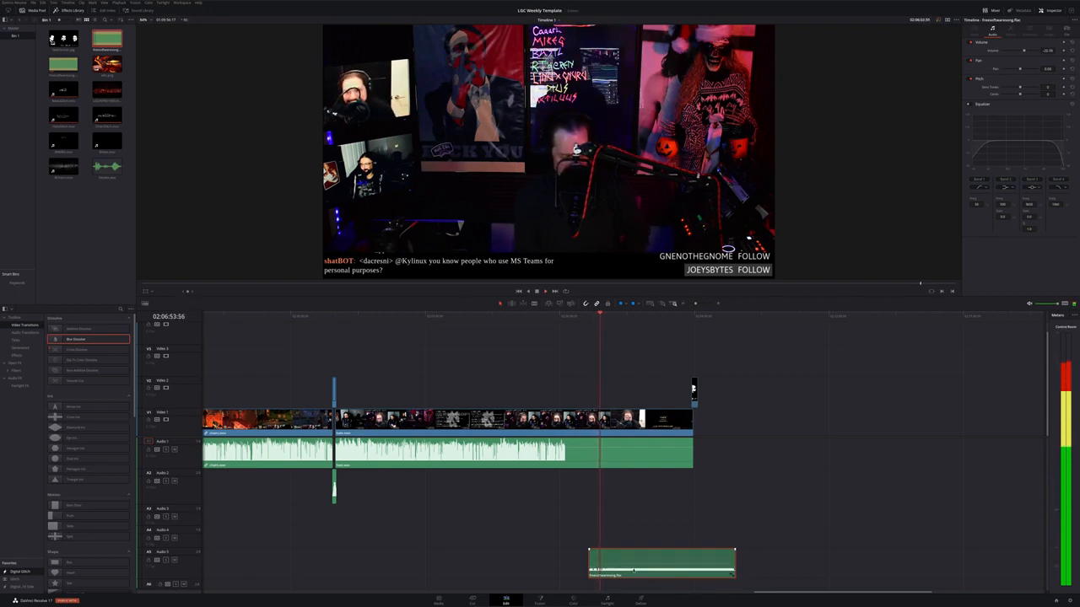
key("space")
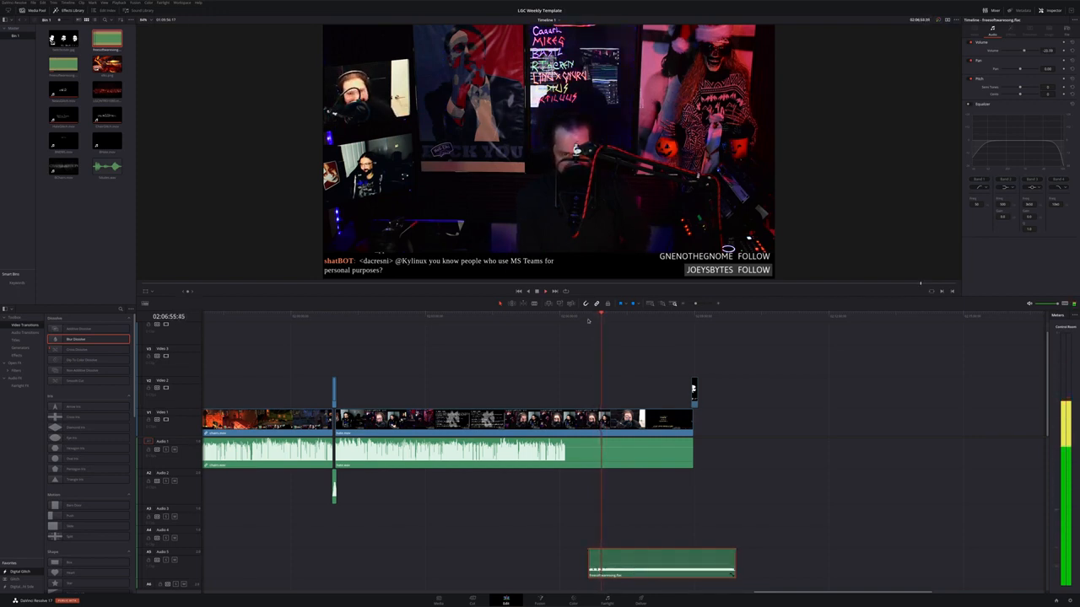
Slide the music clip on Audio 5 slightly later in the timeline
left_click(588, 316)
scroll(711, 463, "up", 5)
key("space")
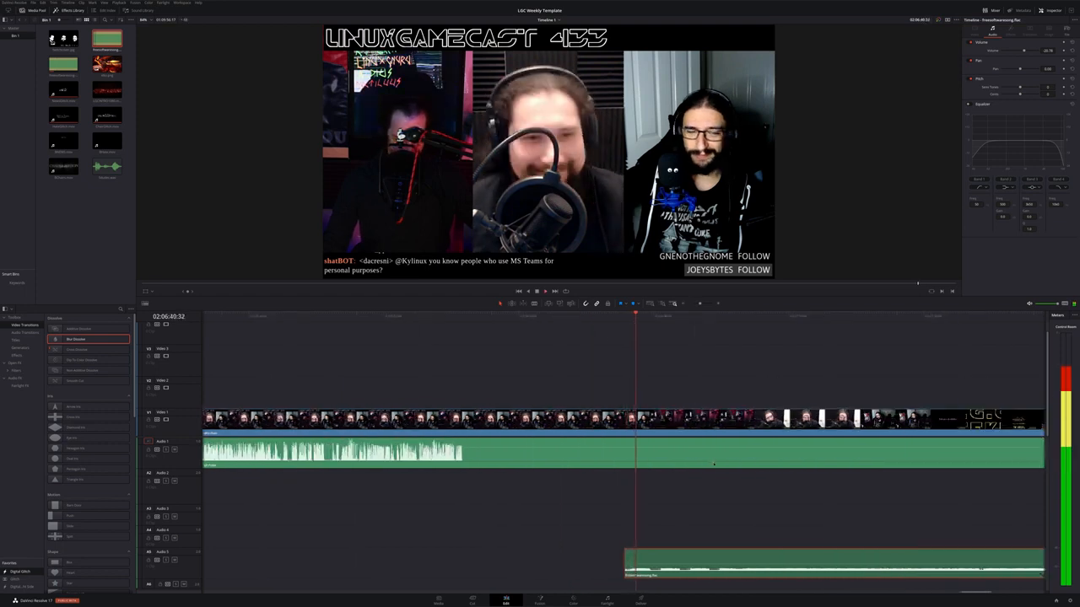
left_click_drag(684, 557, 701, 557)
left_click(608, 321)
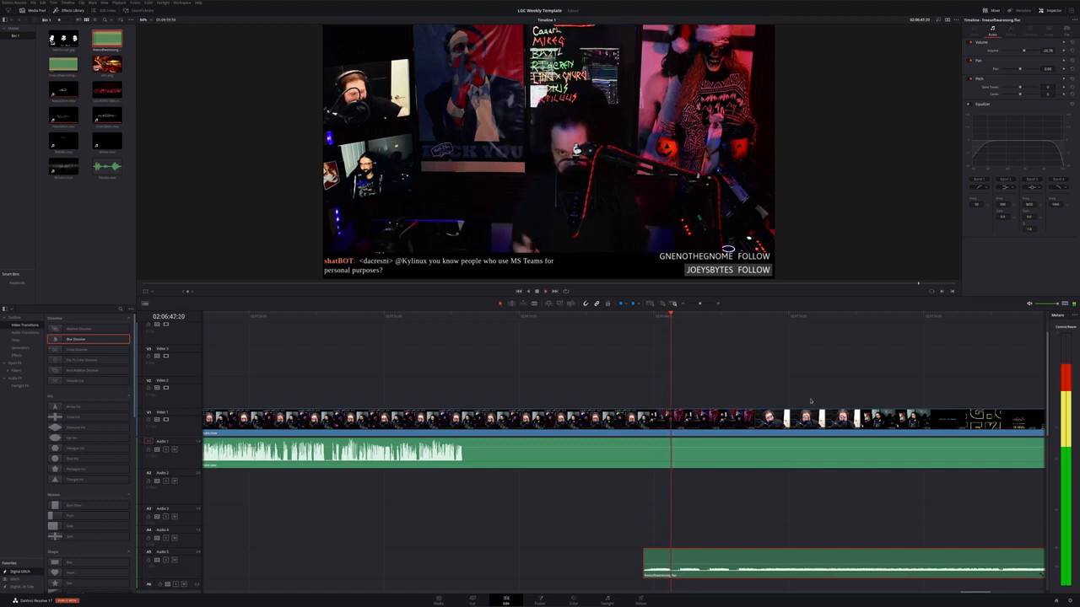
Place the audio stinger clip on Audio 1 after the recording's end
scroll(693, 493, "right", 5)
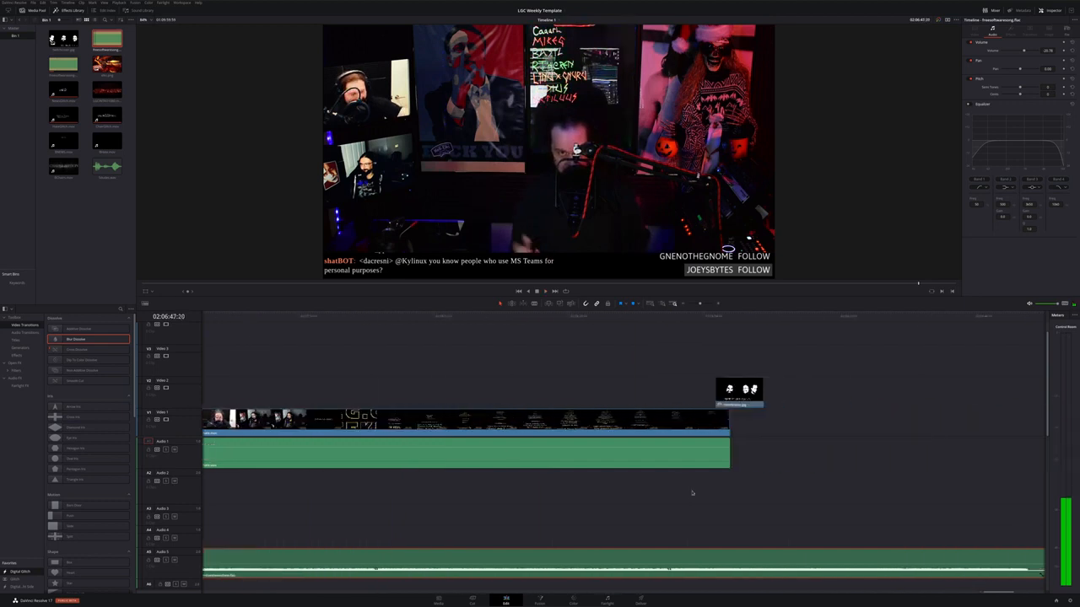
left_click(673, 321)
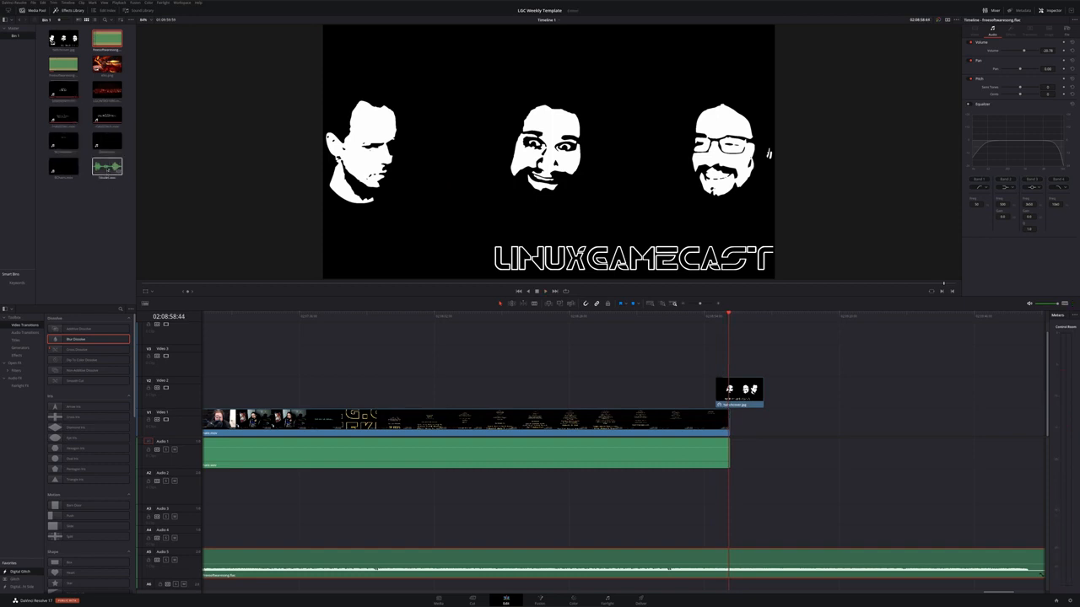
left_click(107, 167)
left_click_drag(107, 167, 768, 445)
scroll(767, 445, "up", 5)
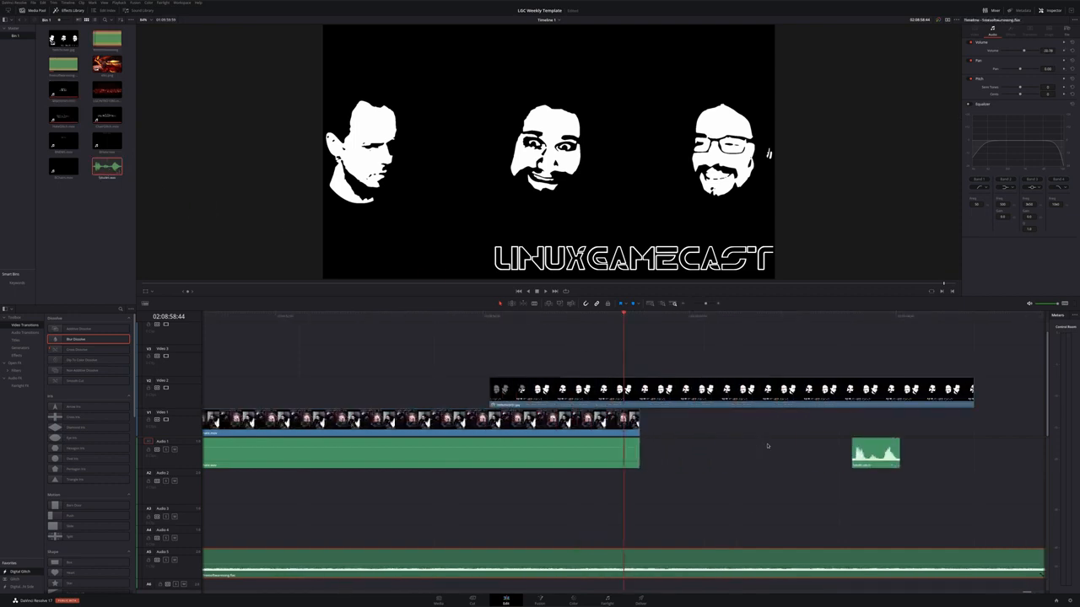
Move the stinger clip on Audio 1 earlier, just after the end of the recording, and play it back
left_click_drag(873, 456, 755, 456)
key("space")
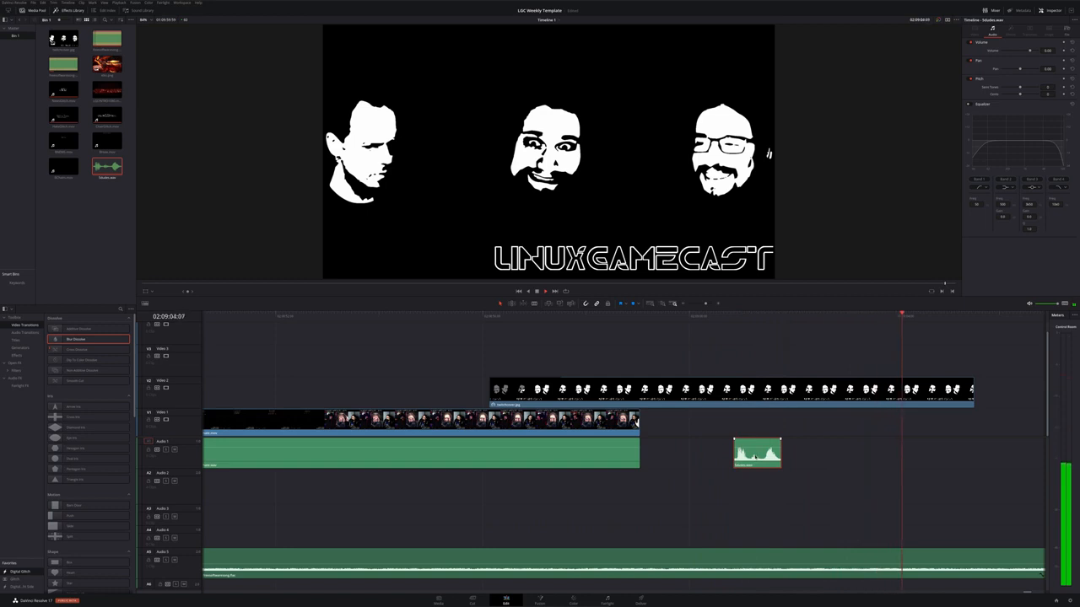
key("space")
Split the music clip on Audio 5 at the end of the end-screen image and delete the trailing part
left_click_drag(908, 323, 972, 317)
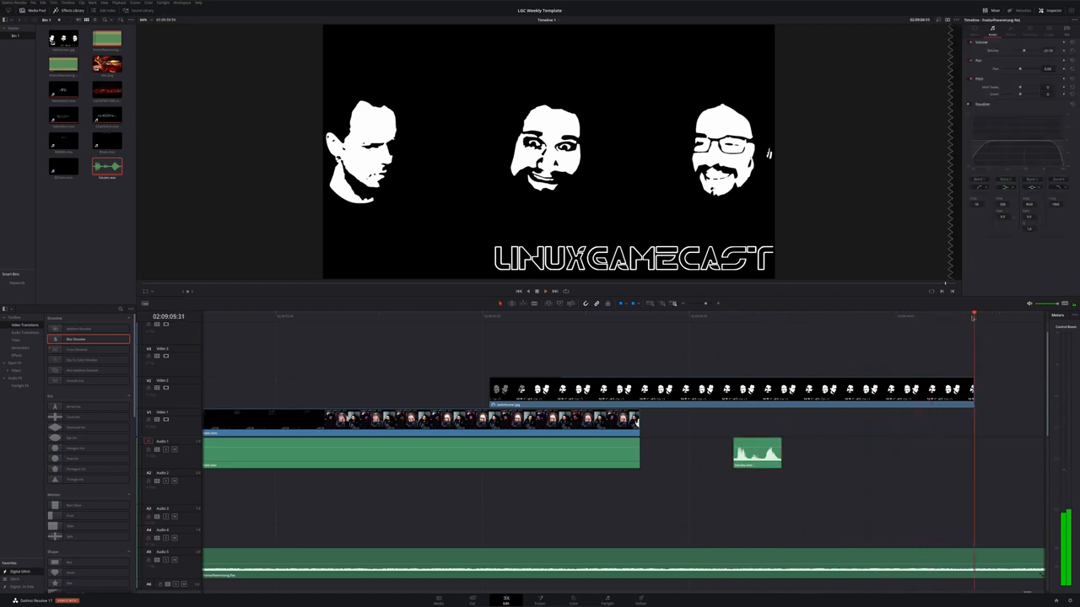
key("ctrl+b")
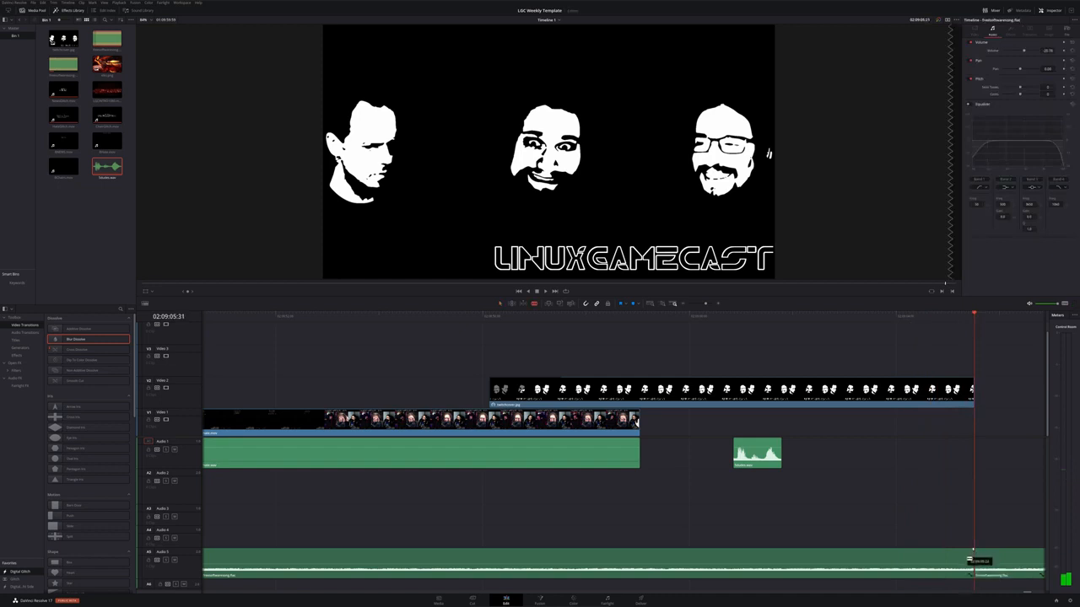
key("Delete")
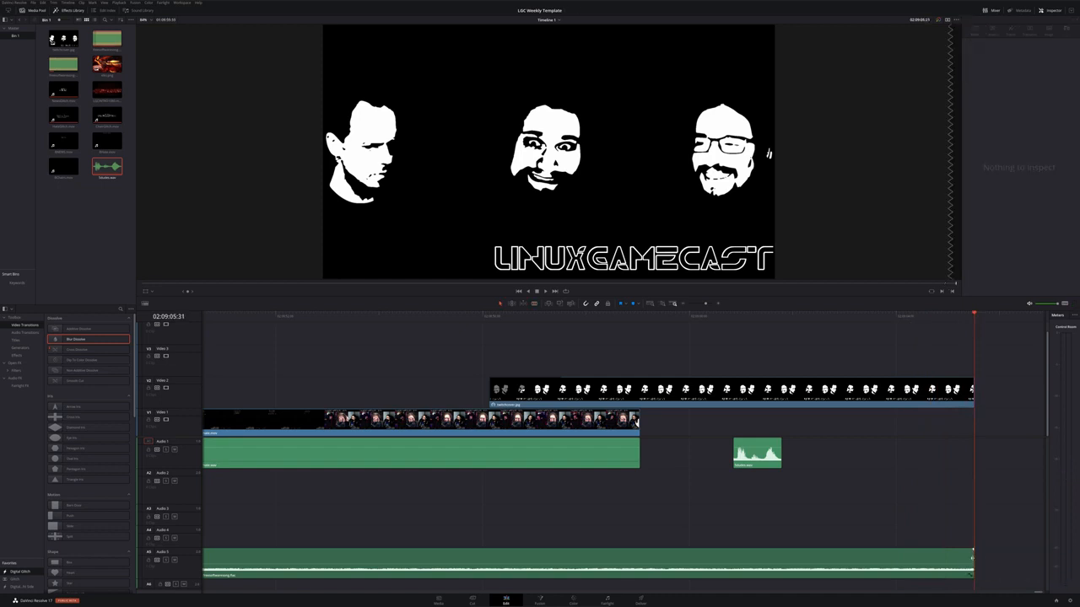
Add a fade-out to the end of the music clip on Audio 5 and play it back
left_click_drag(973, 550, 798, 548)
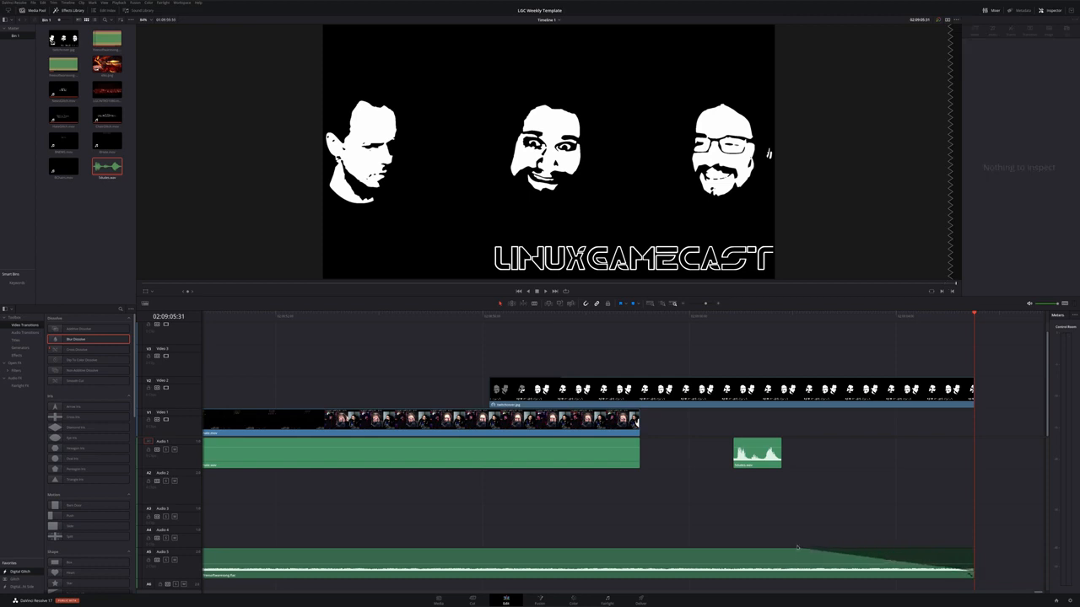
left_click(614, 318)
key("space")
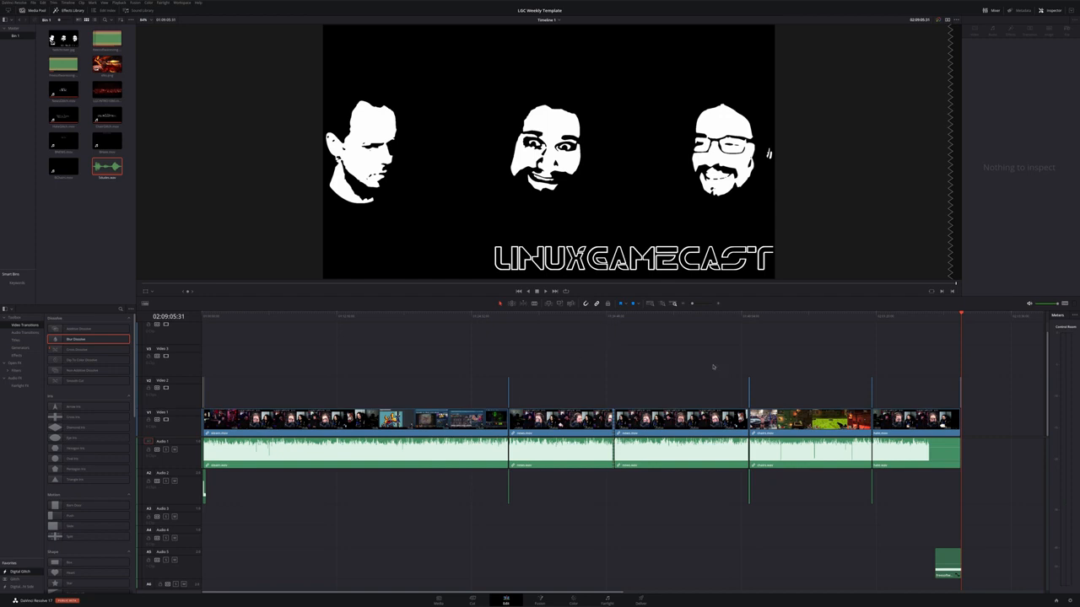
Scrub and play through the timeline from the start, checking the opening blur dissolve transition
left_click(700, 315)
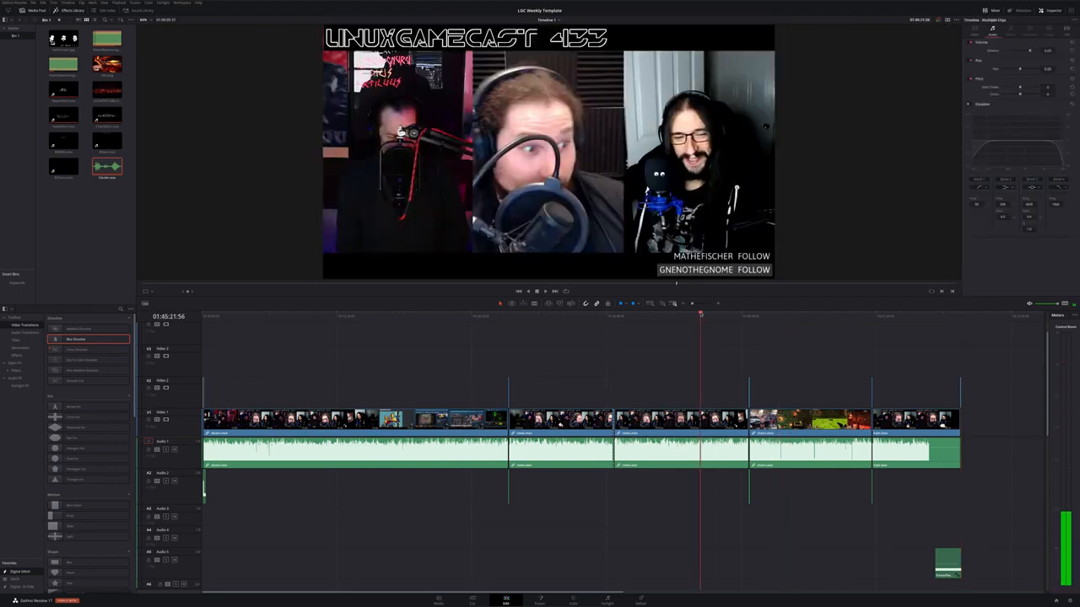
left_click_drag(444, 321, 203, 317)
scroll(343, 397, "up", 2)
scroll(343, 396, "up", 3)
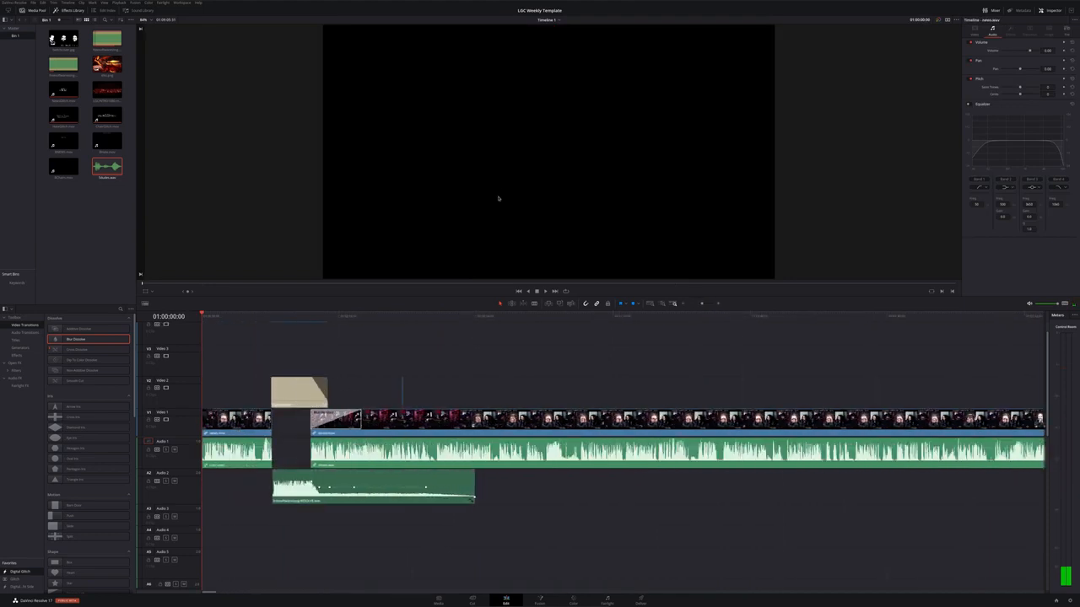
key("space")
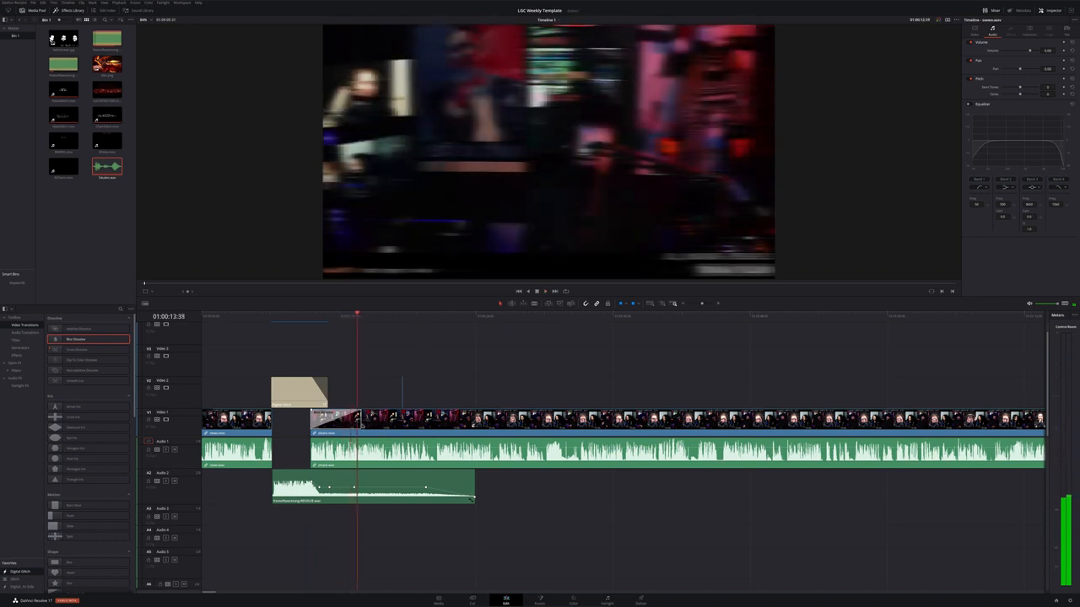
left_click(336, 420)
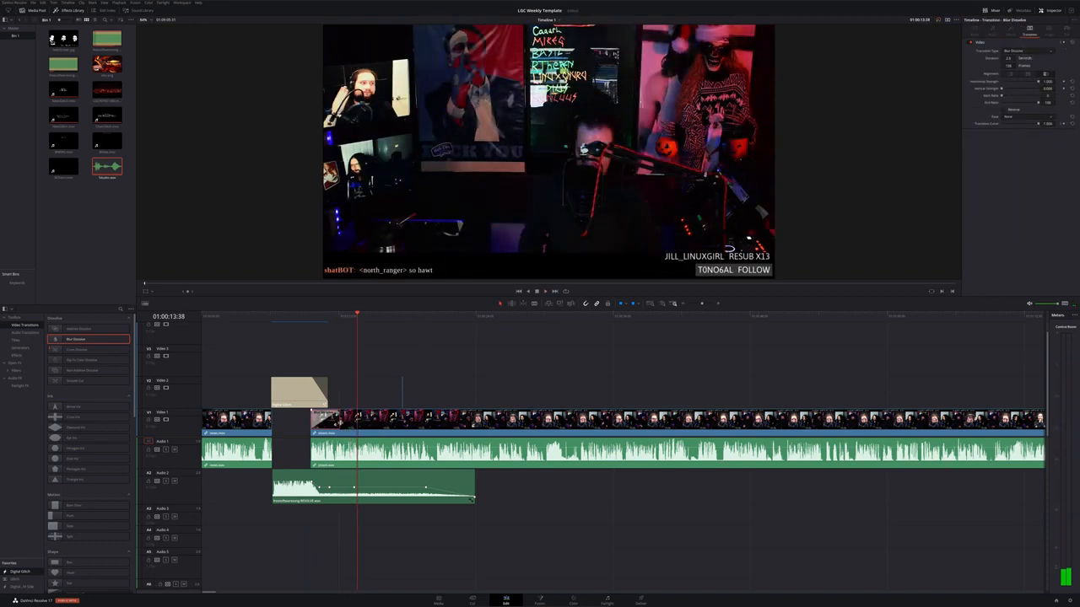
left_click(289, 319)
key("space")
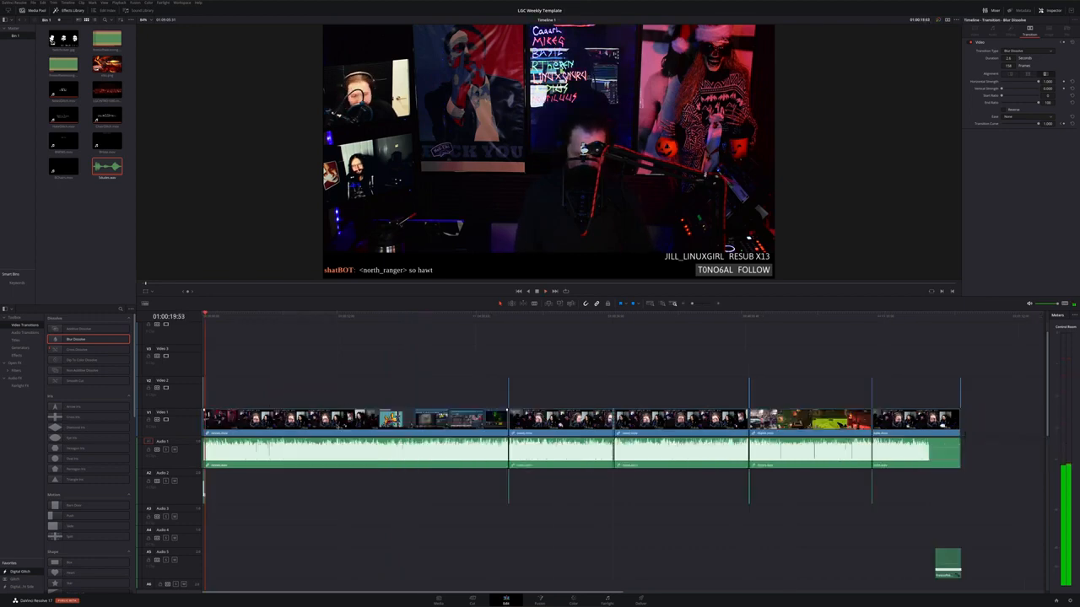
left_click_drag(329, 318, 443, 330)
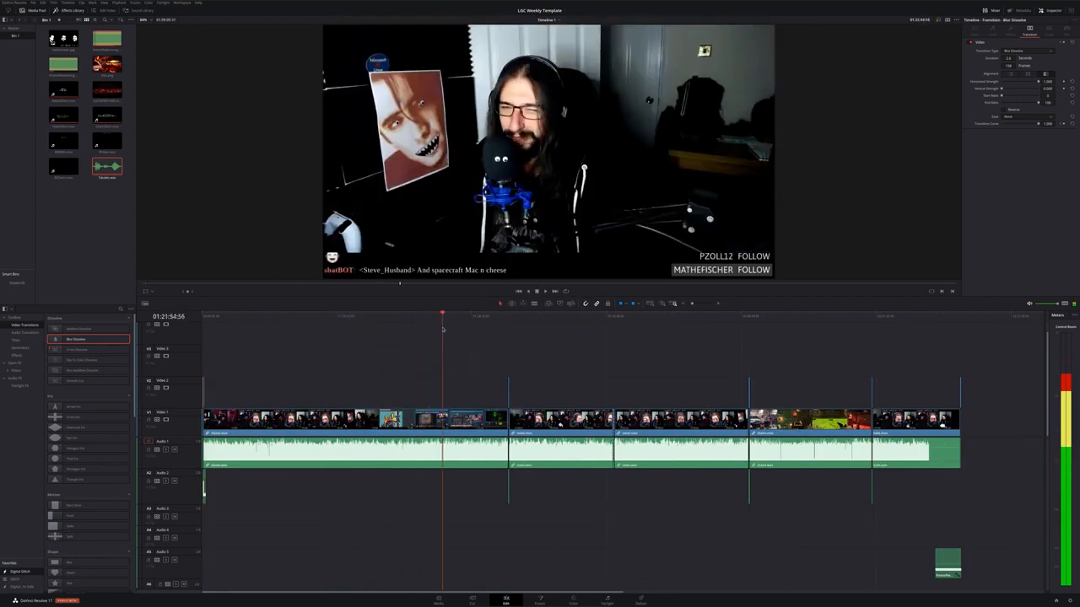
left_click_drag(518, 325, 938, 321)
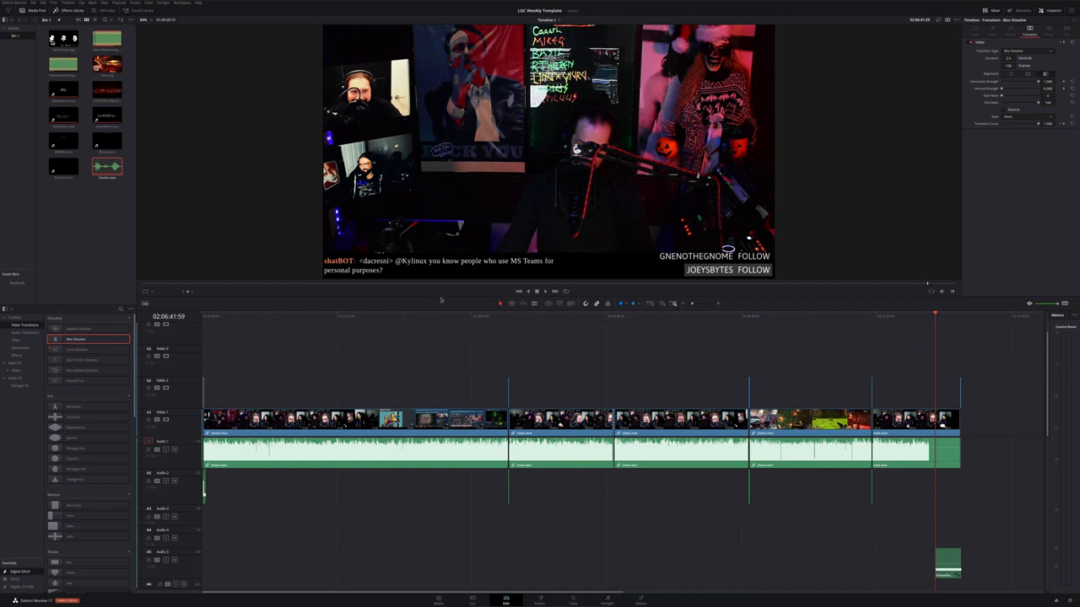
left_click_drag(441, 296, 447, 331)
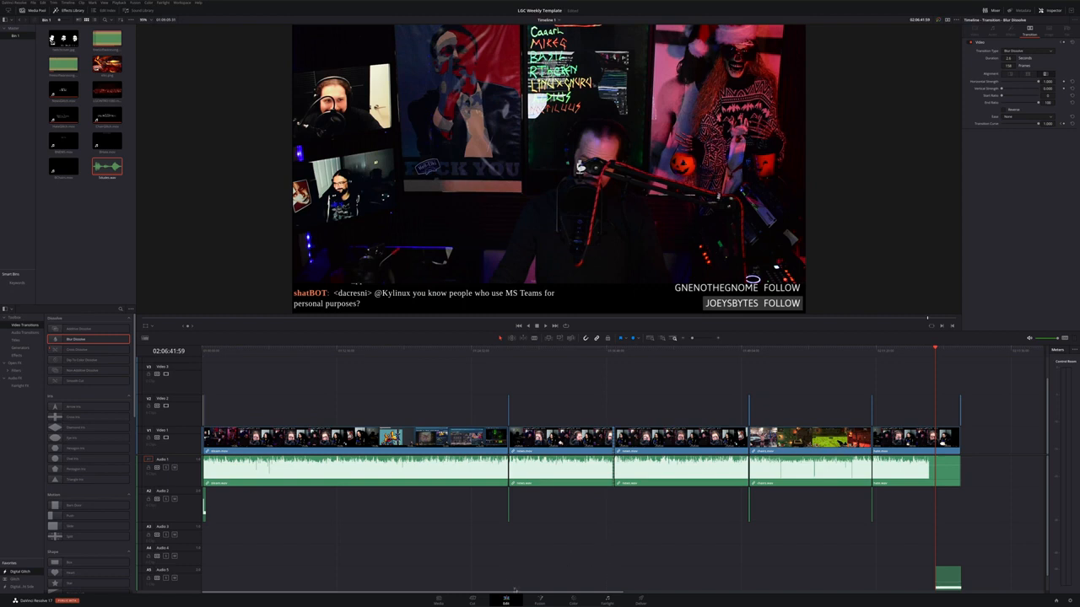
Open the Deliver page and confirm the render output location in the file destination browser
left_click(640, 603)
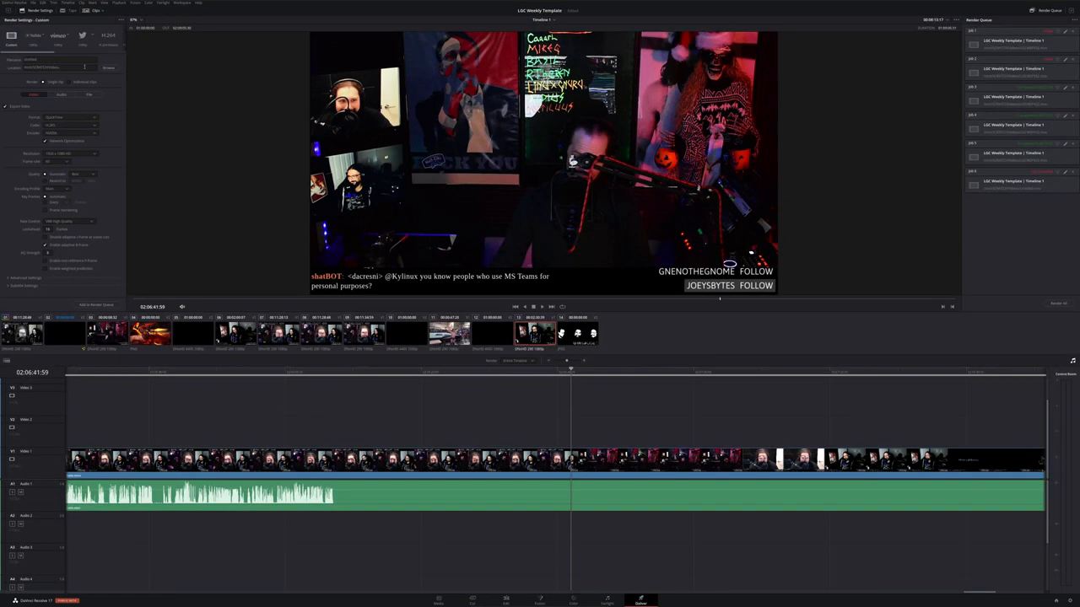
left_click(108, 68)
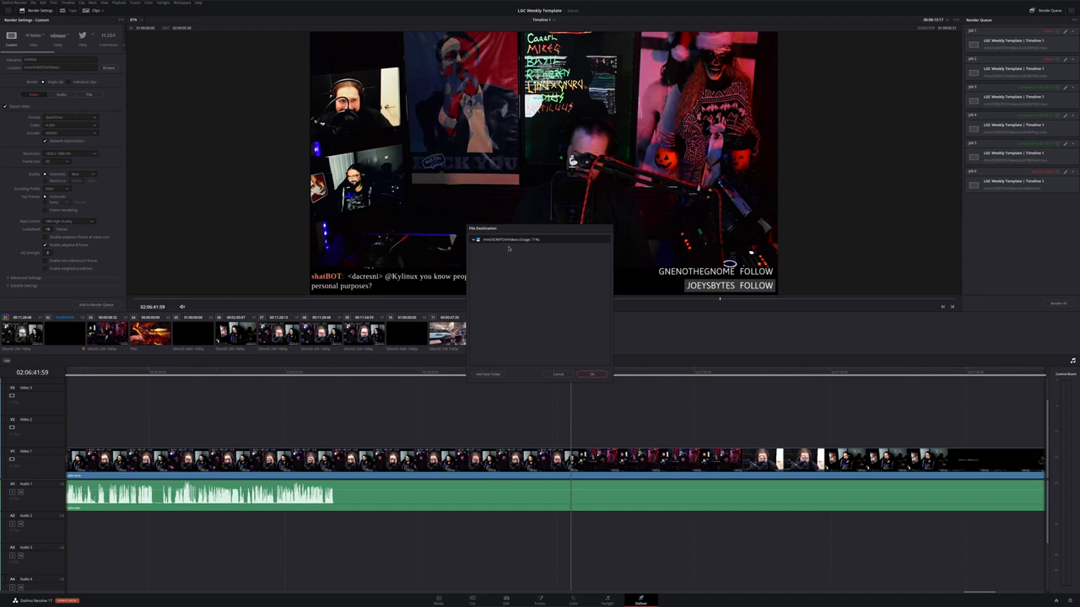
left_click(565, 375)
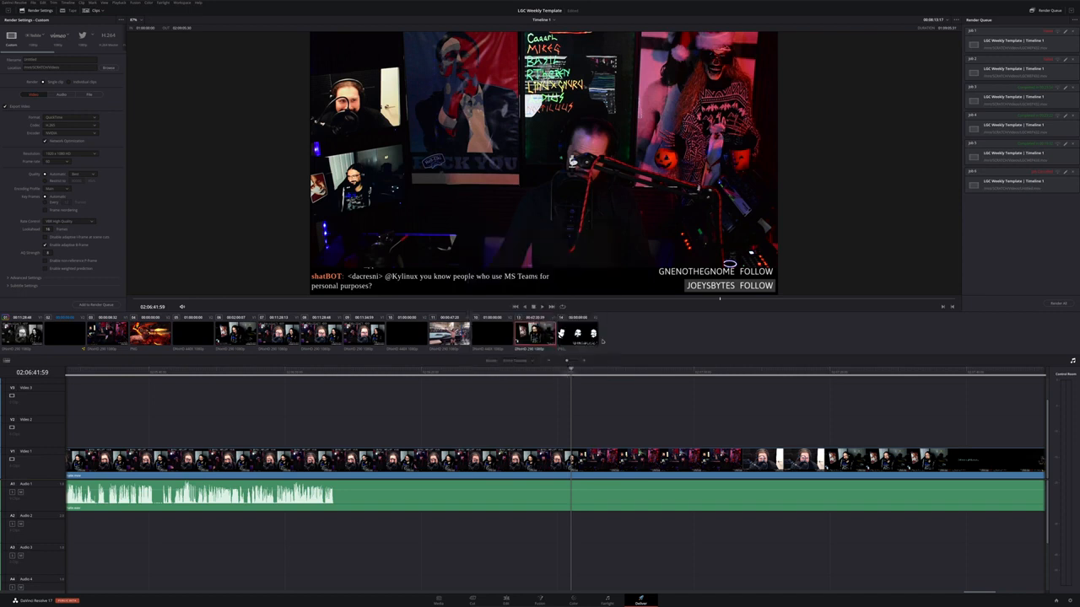
Browse the queued render jobs and the timeline clips on the Deliver page
left_click(1012, 40)
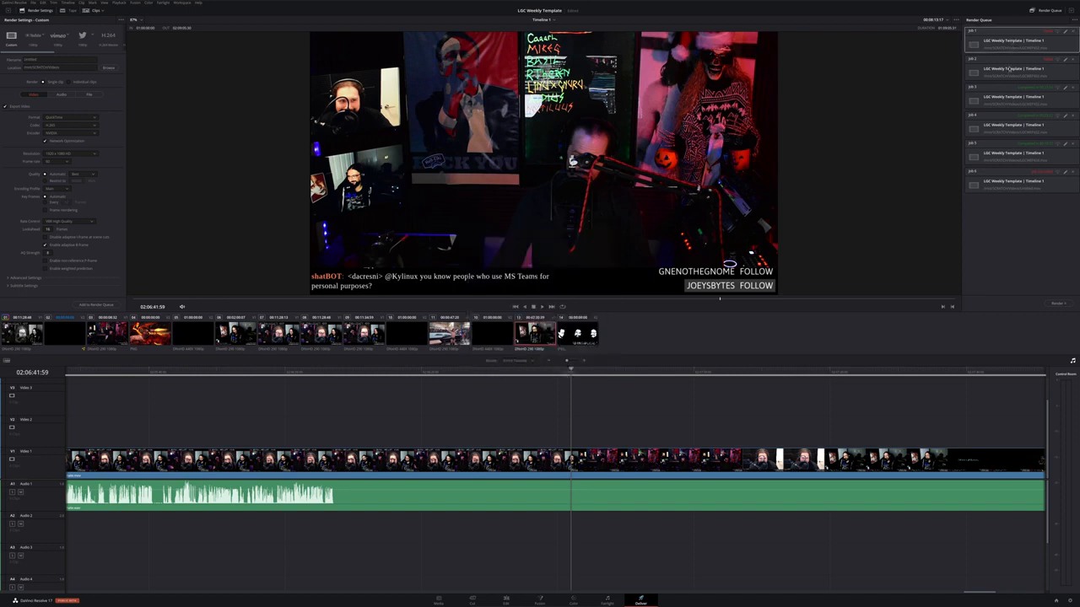
left_click(1009, 69)
left_click(1014, 95)
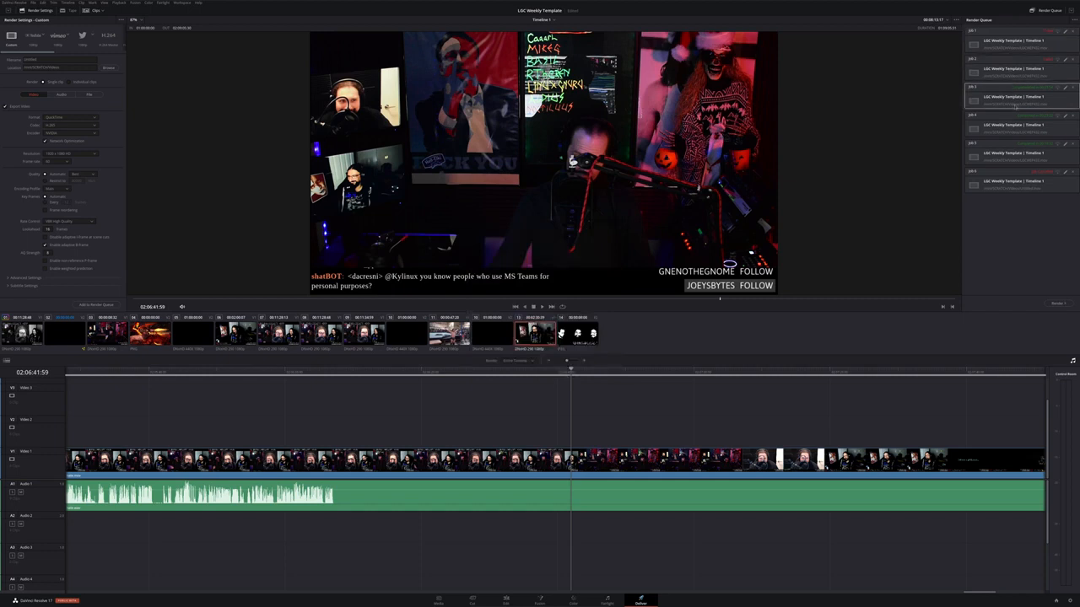
left_click(1025, 149)
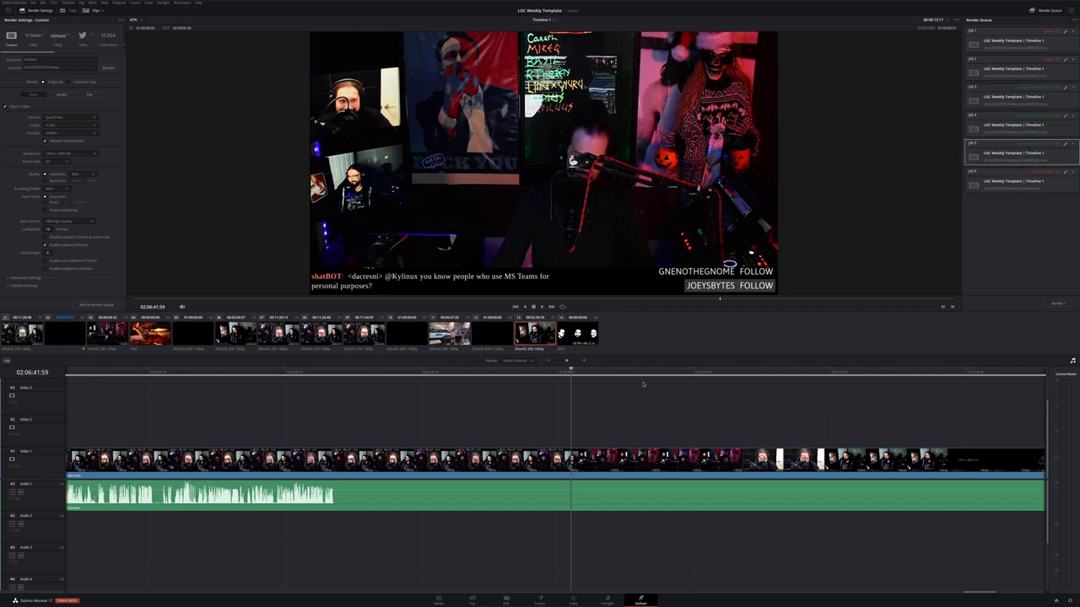
scroll(610, 437, "up", 2)
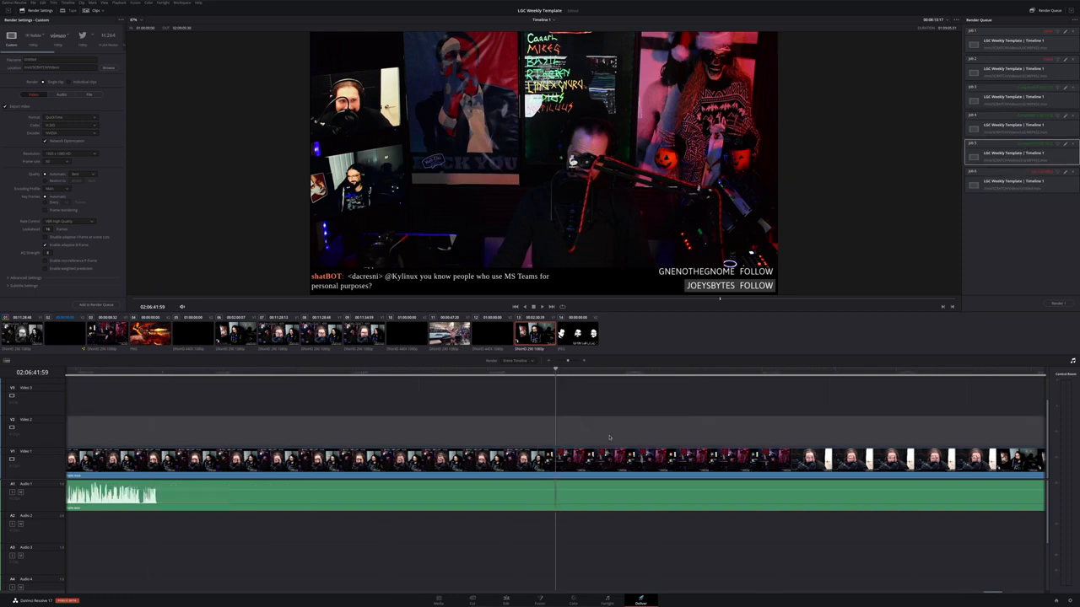
scroll(609, 438, "down", 3)
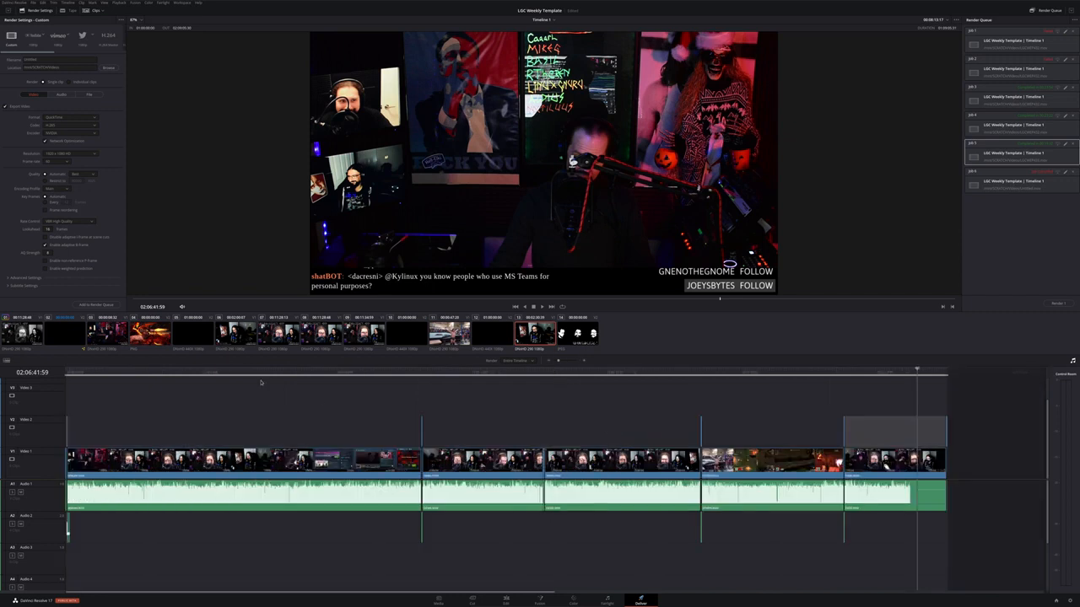
left_click(323, 333)
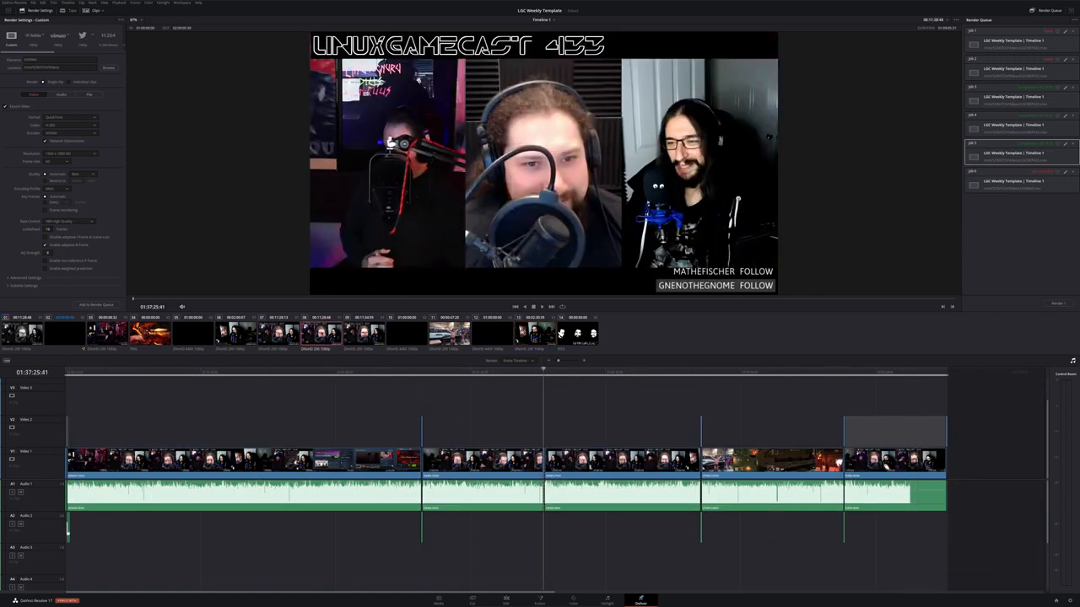
left_click(447, 349)
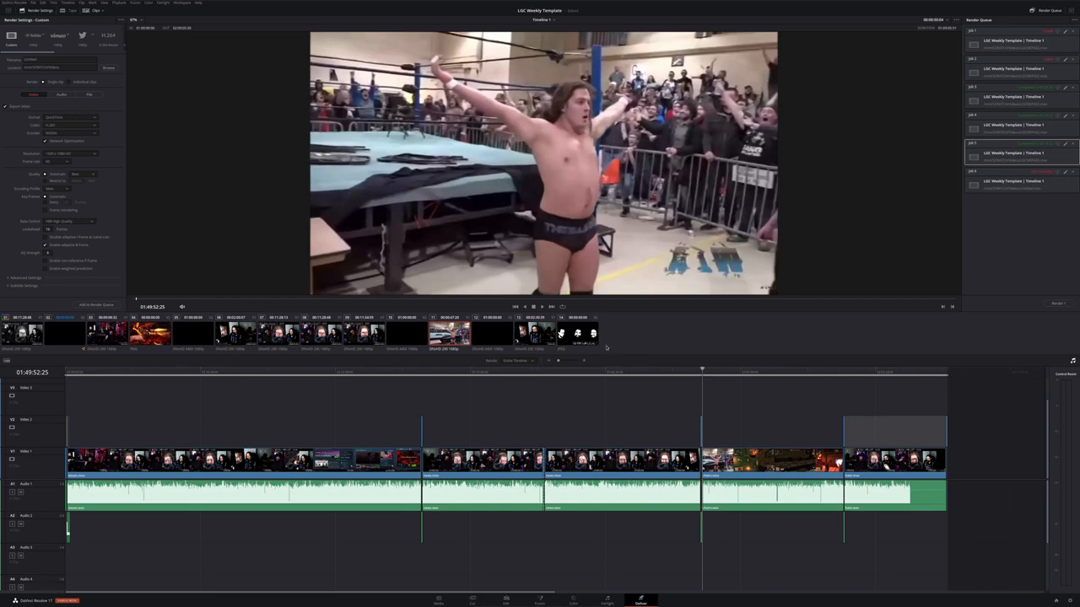
left_click(25, 340)
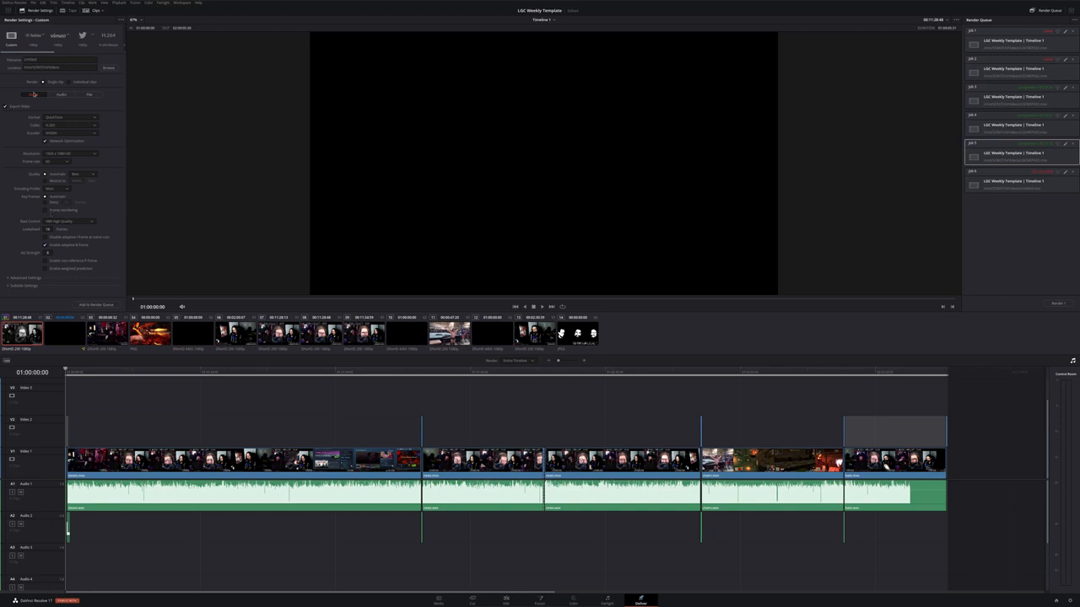
Review the audio render settings and codec options, then return to the video settings
left_click(54, 96)
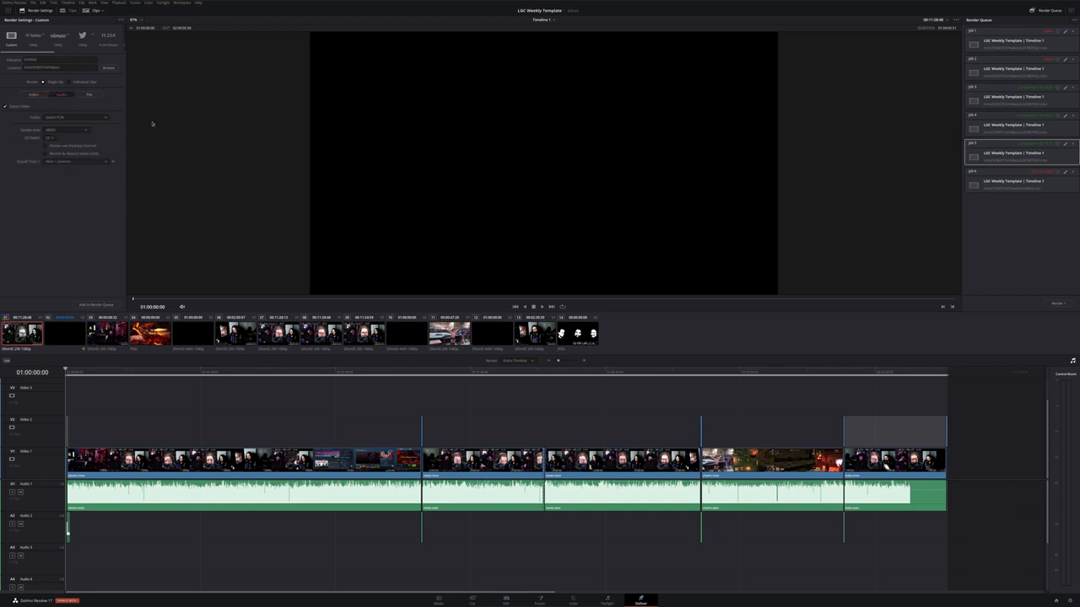
left_click(74, 118)
left_click(70, 125)
left_click(77, 162)
left_click(74, 164)
mouse_move(41, 54)
left_mouse_down()
mouse_move(113, 54)
mouse_move(27, 62)
left_mouse_up()
left_click(35, 95)
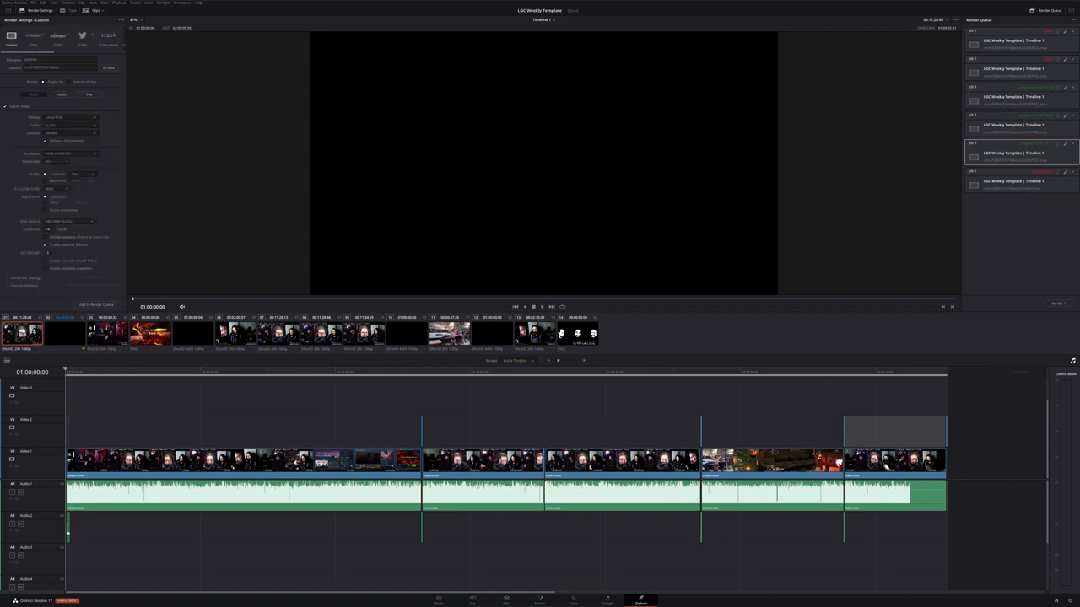
Switch between the Cut and Edit pages and scrub through the timeline to review the edit
left_click(744, 372)
left_click(659, 368)
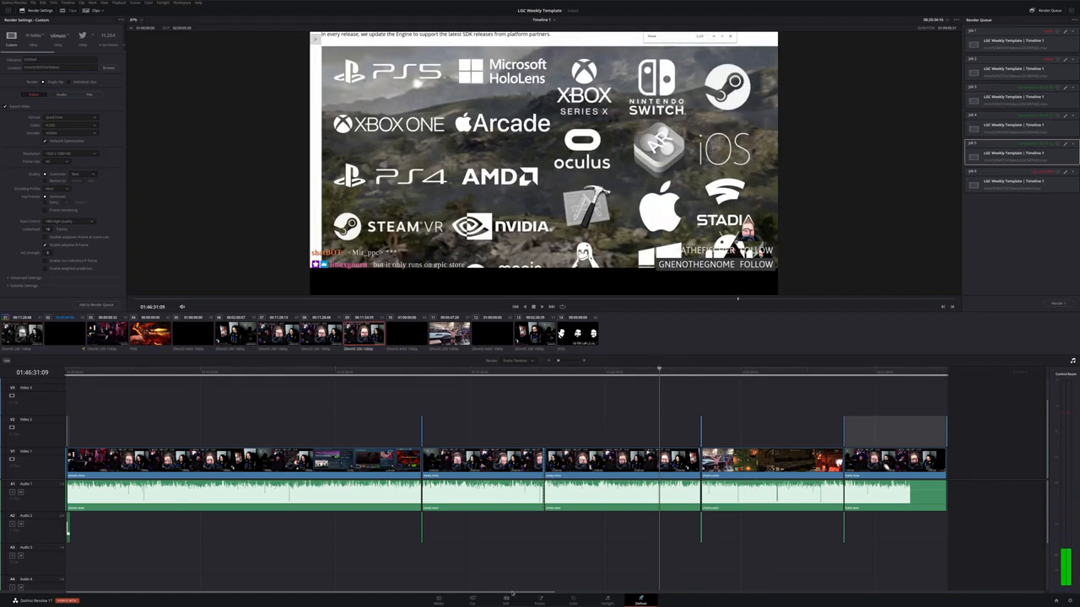
left_click(507, 602)
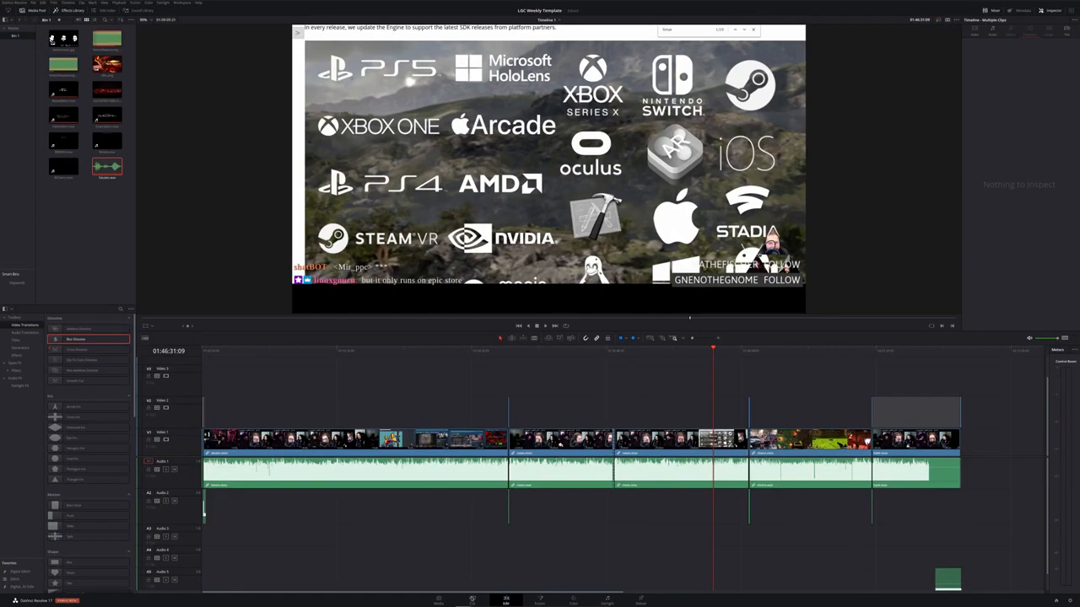
left_click(472, 599)
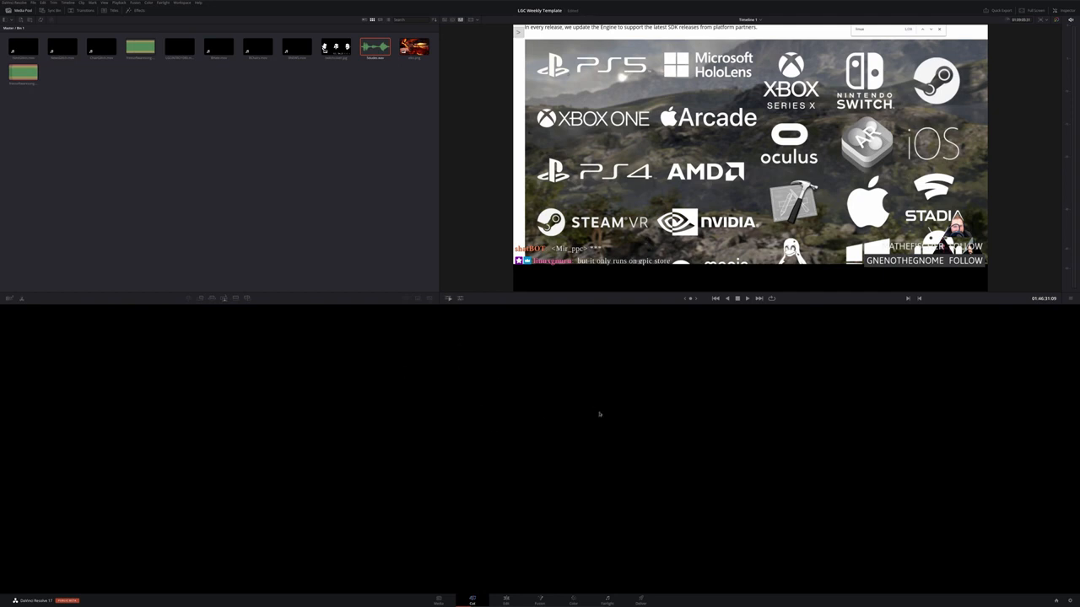
left_click(505, 600)
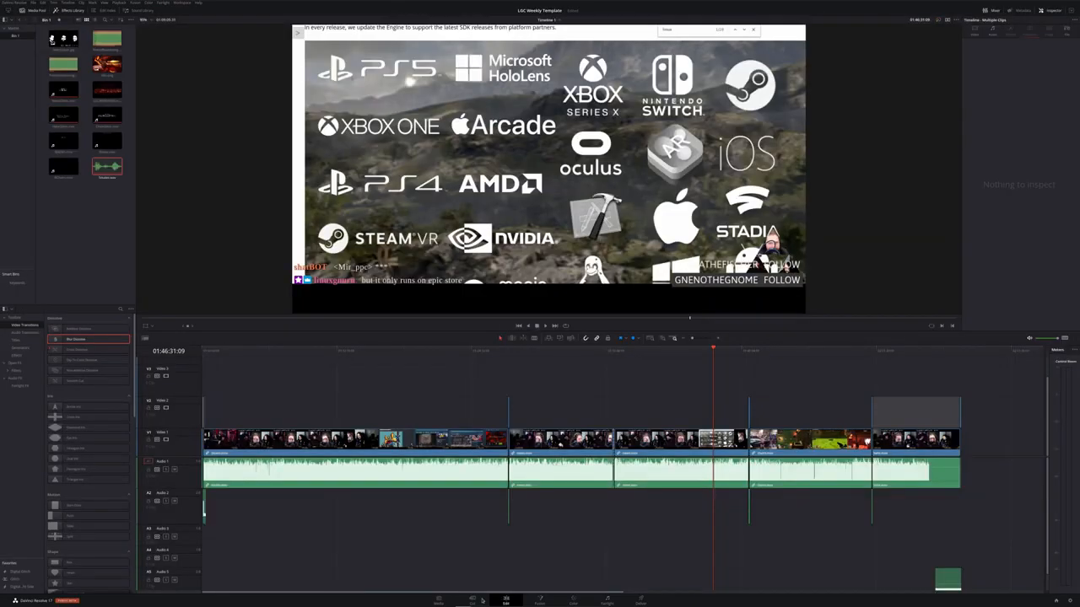
left_click(480, 600)
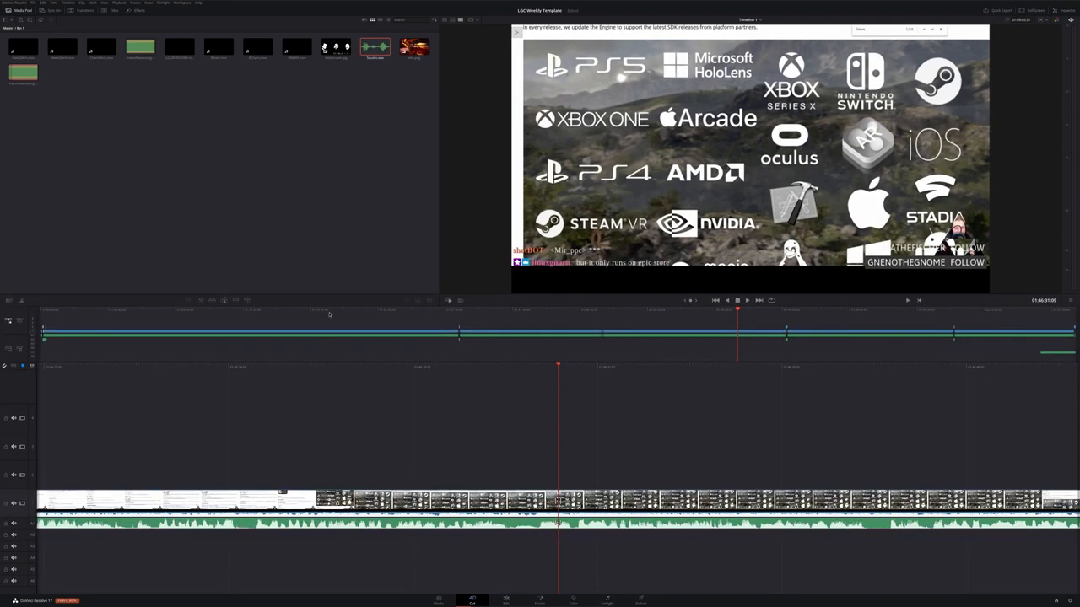
left_click_drag(330, 315, 933, 366)
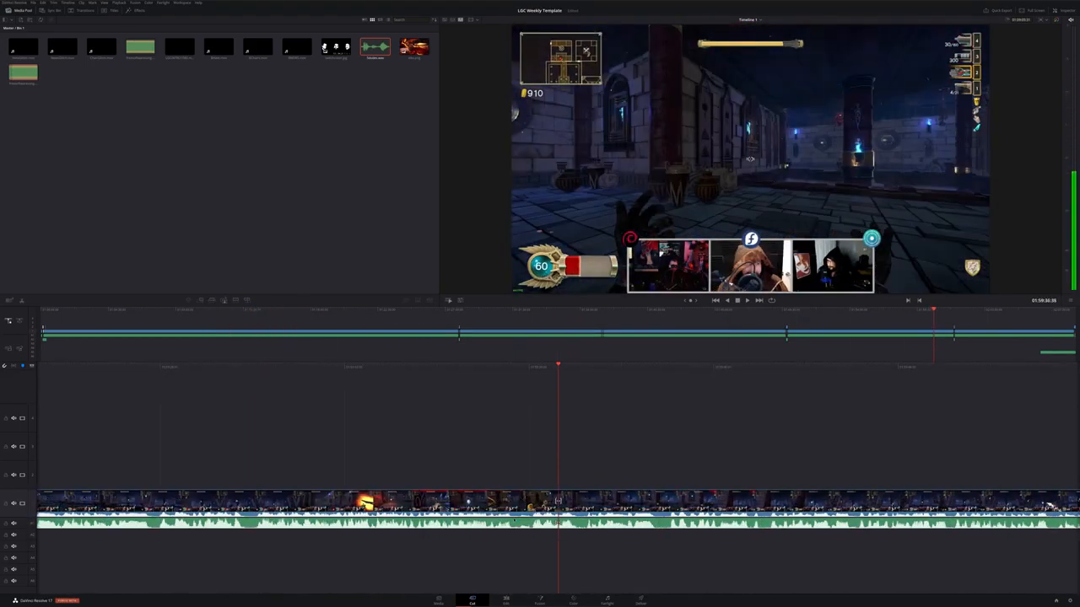
left_click(506, 600)
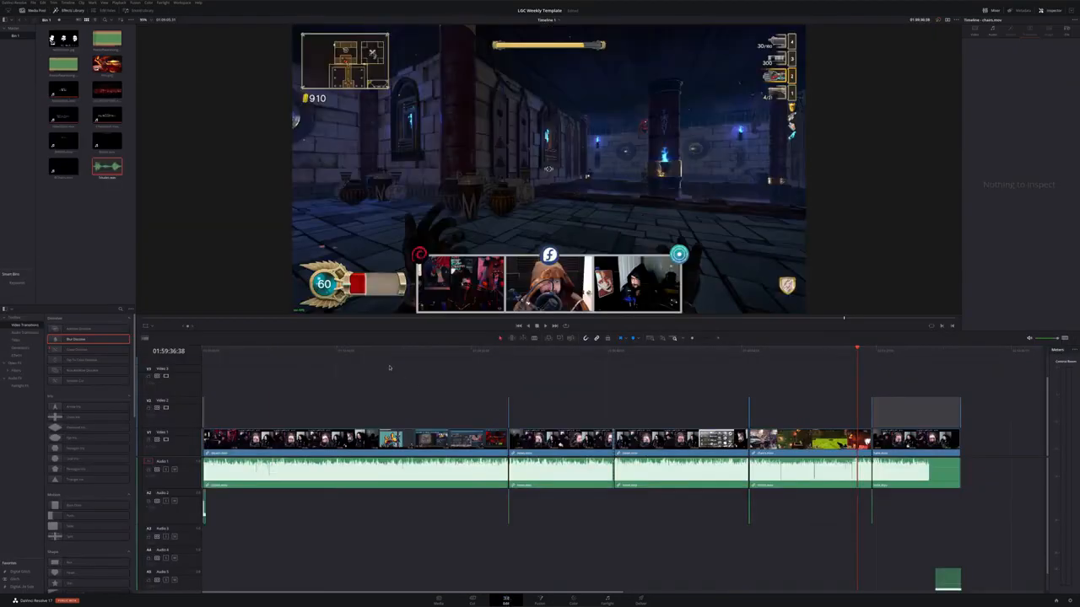
Scrub through the timeline on the Deliver and Edit pages for a final review
left_click(306, 350)
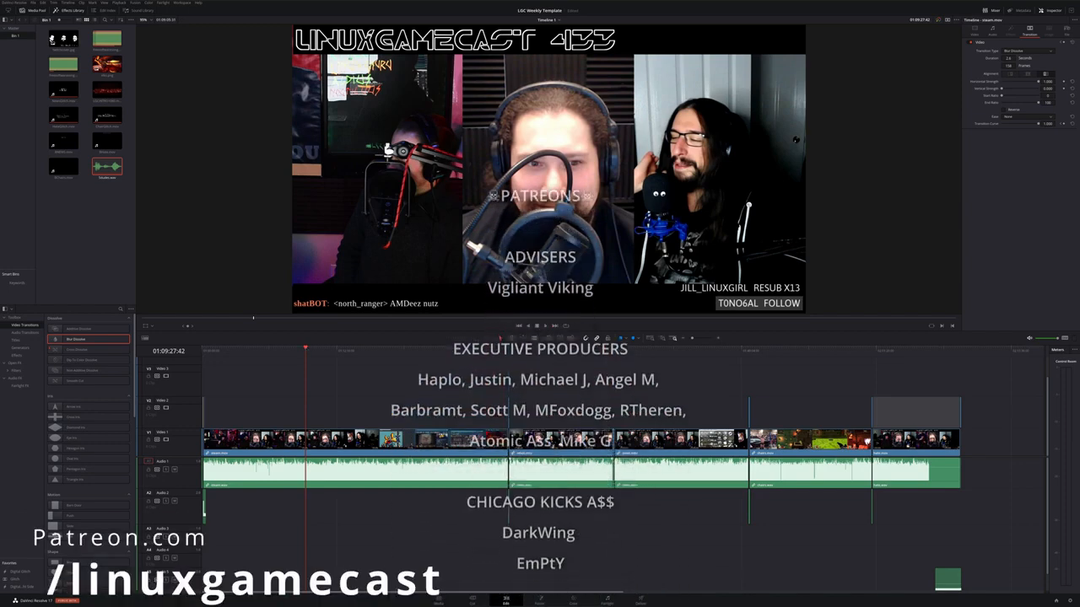
key("shift+8")
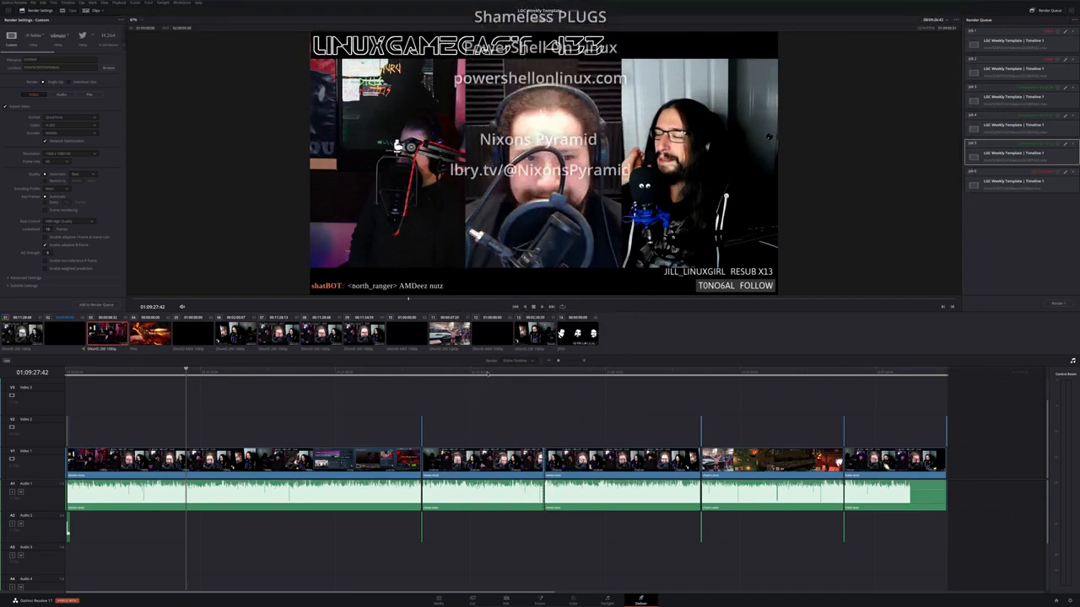
left_click(557, 374)
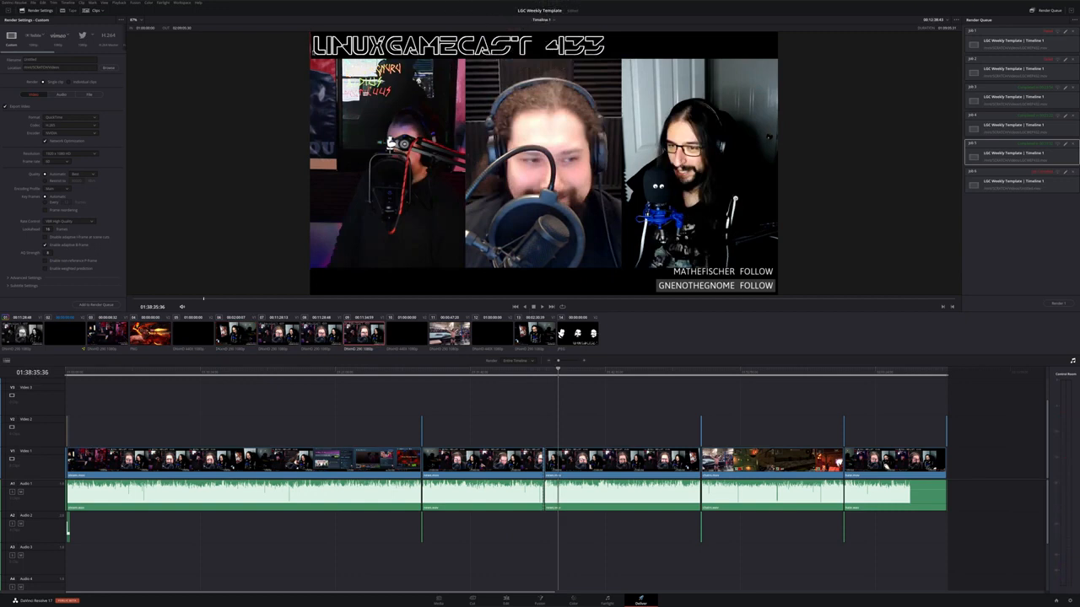
left_click(506, 600)
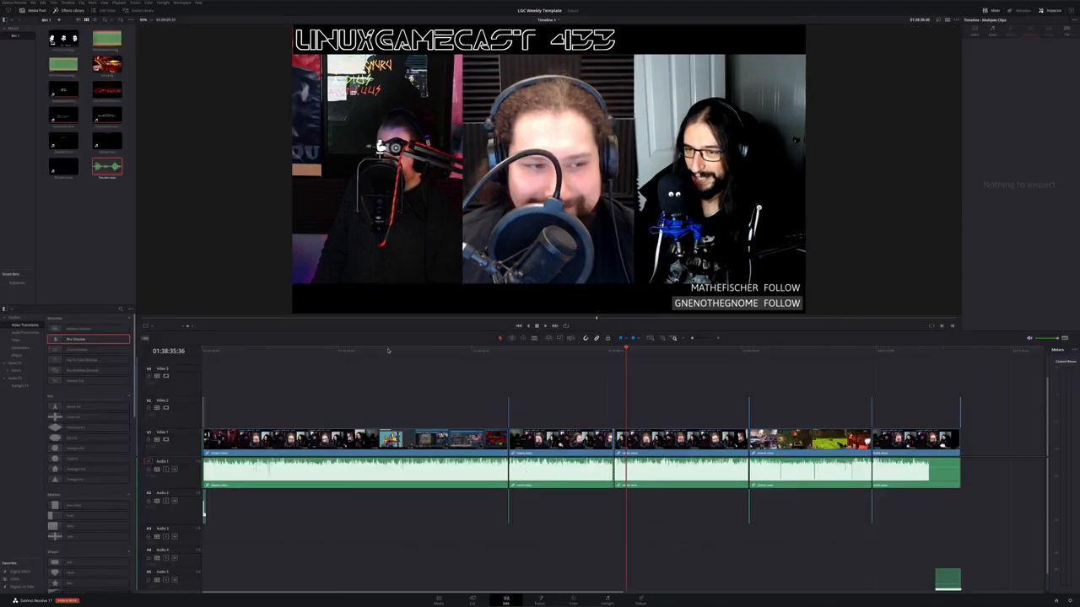
left_click_drag(387, 350, 445, 361)
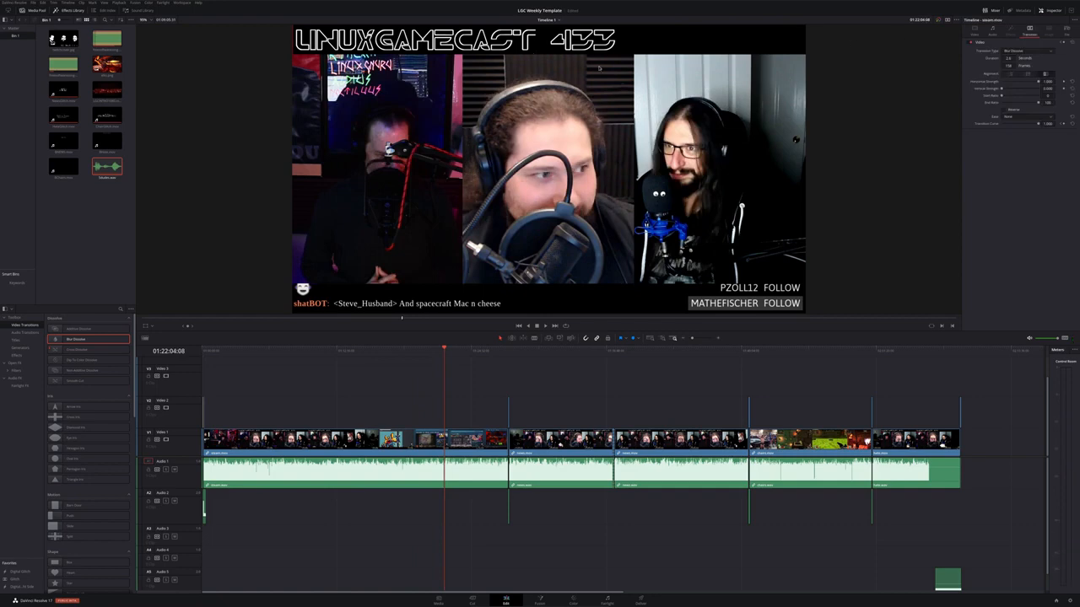
left_click_drag(534, 356, 698, 358)
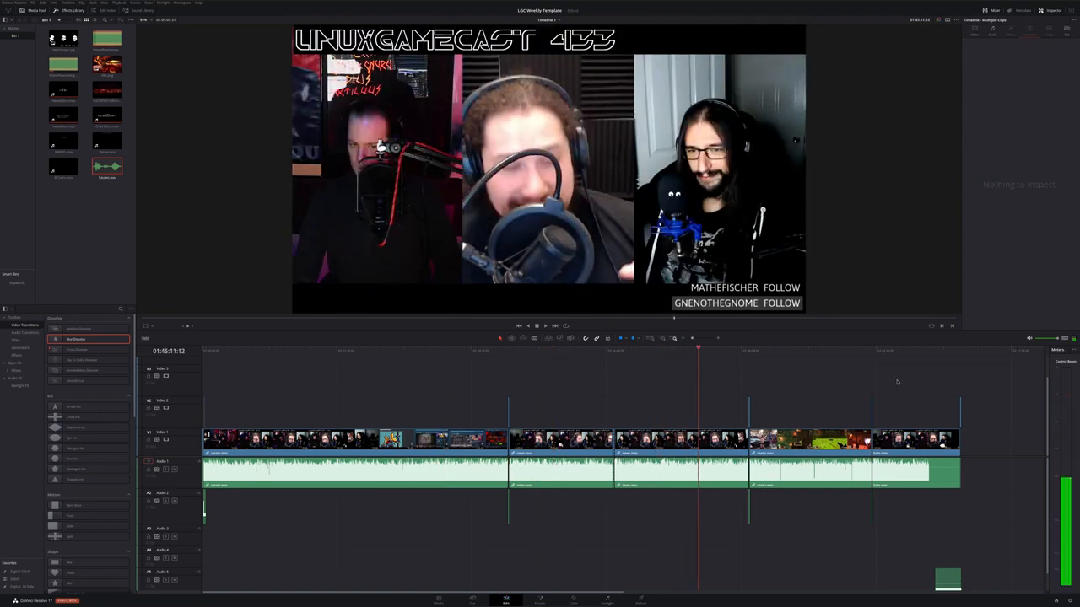